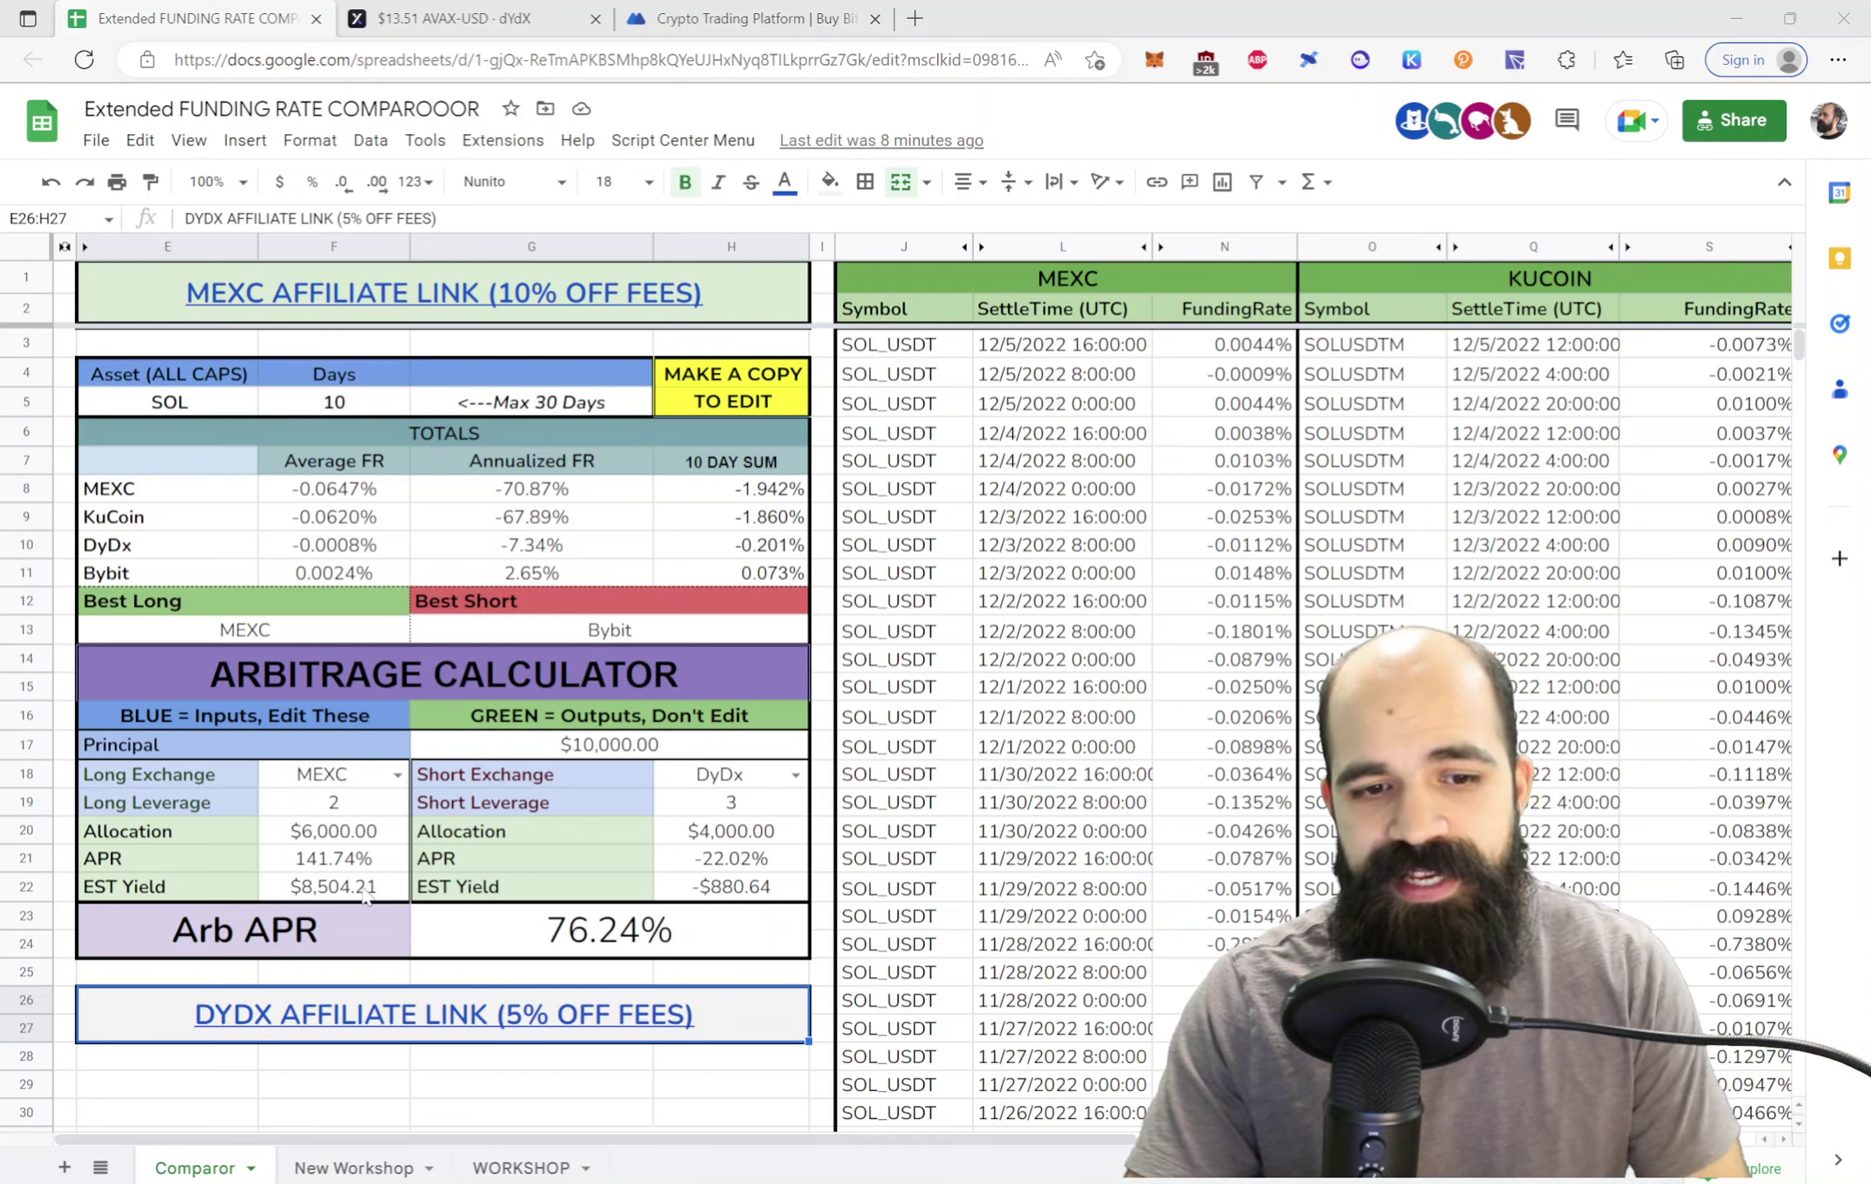
Preview the dYdX and MEXC affiliate link addresses
left_click(715, 1040)
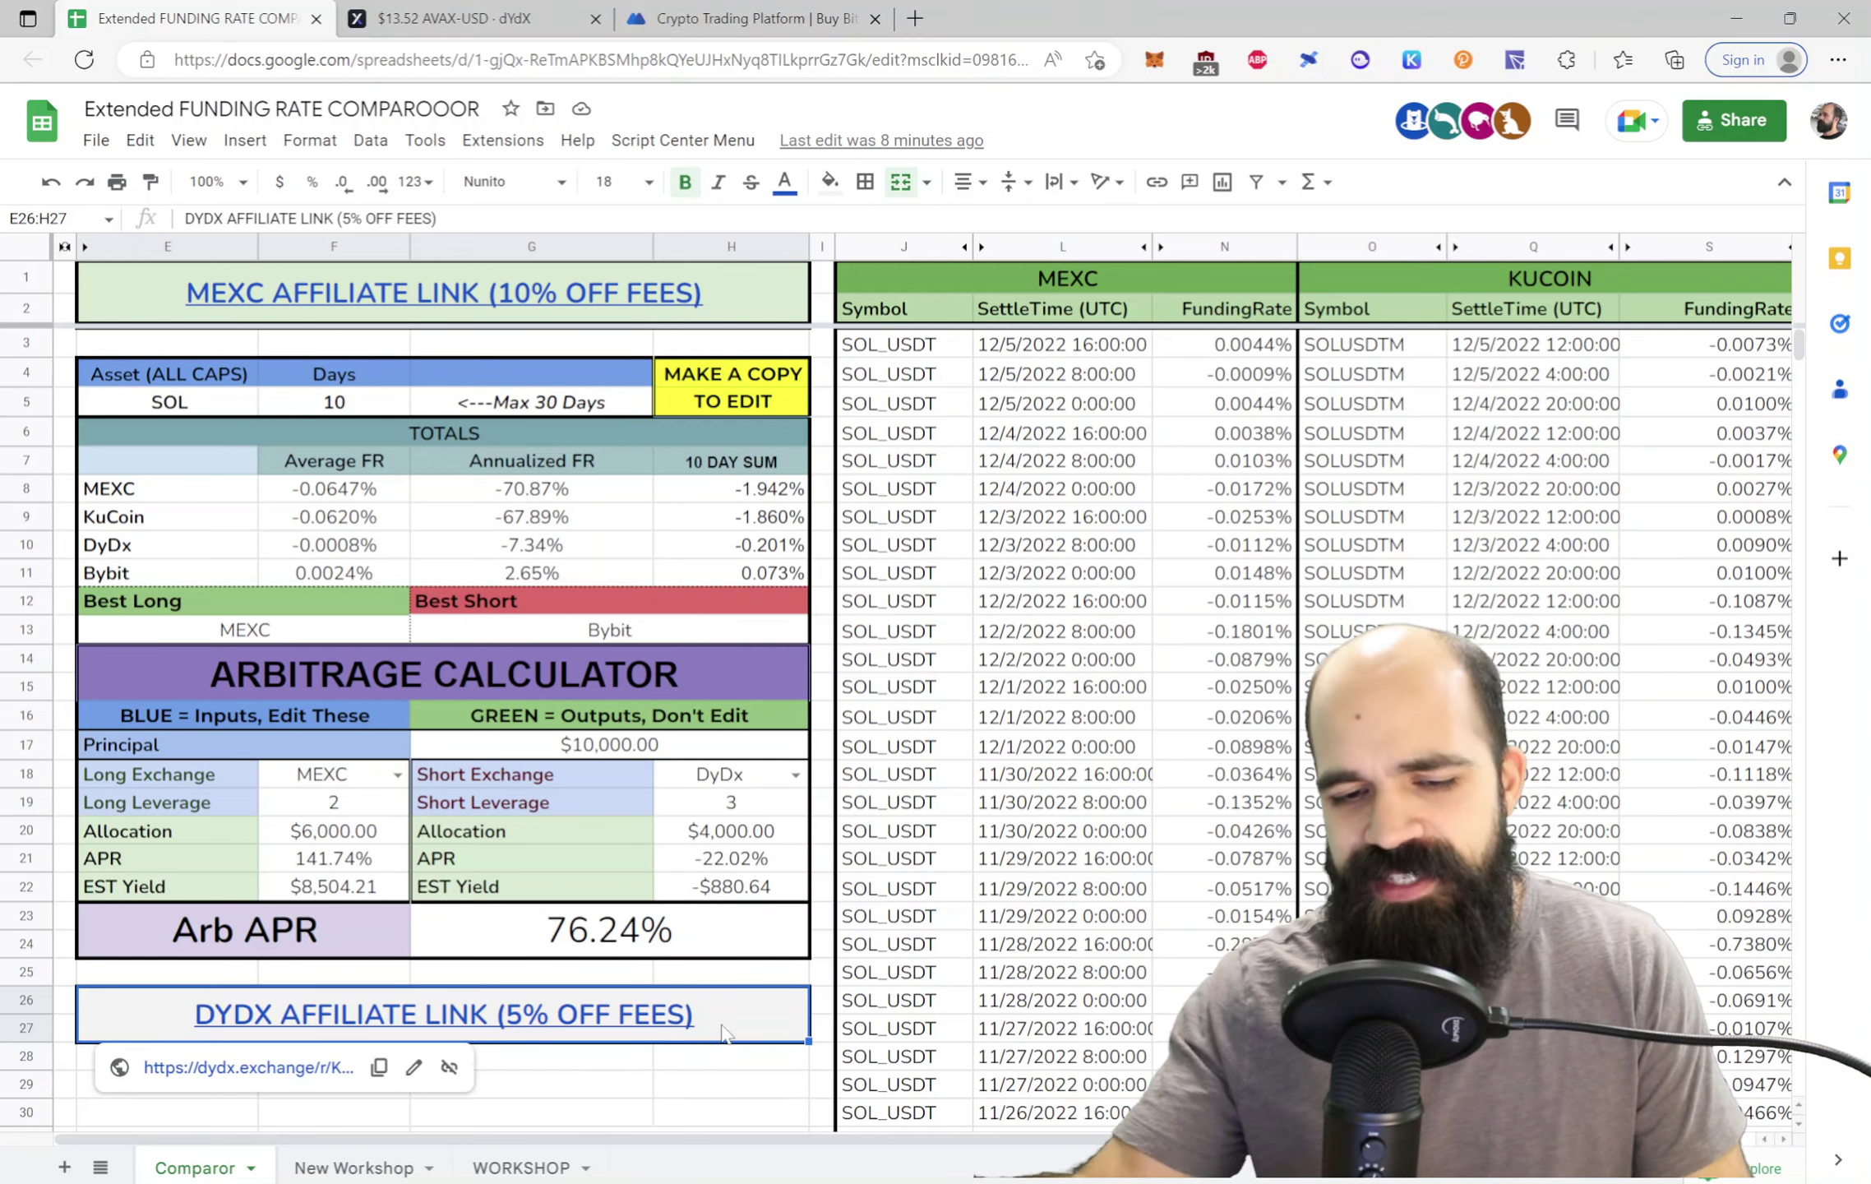
left_click(773, 304)
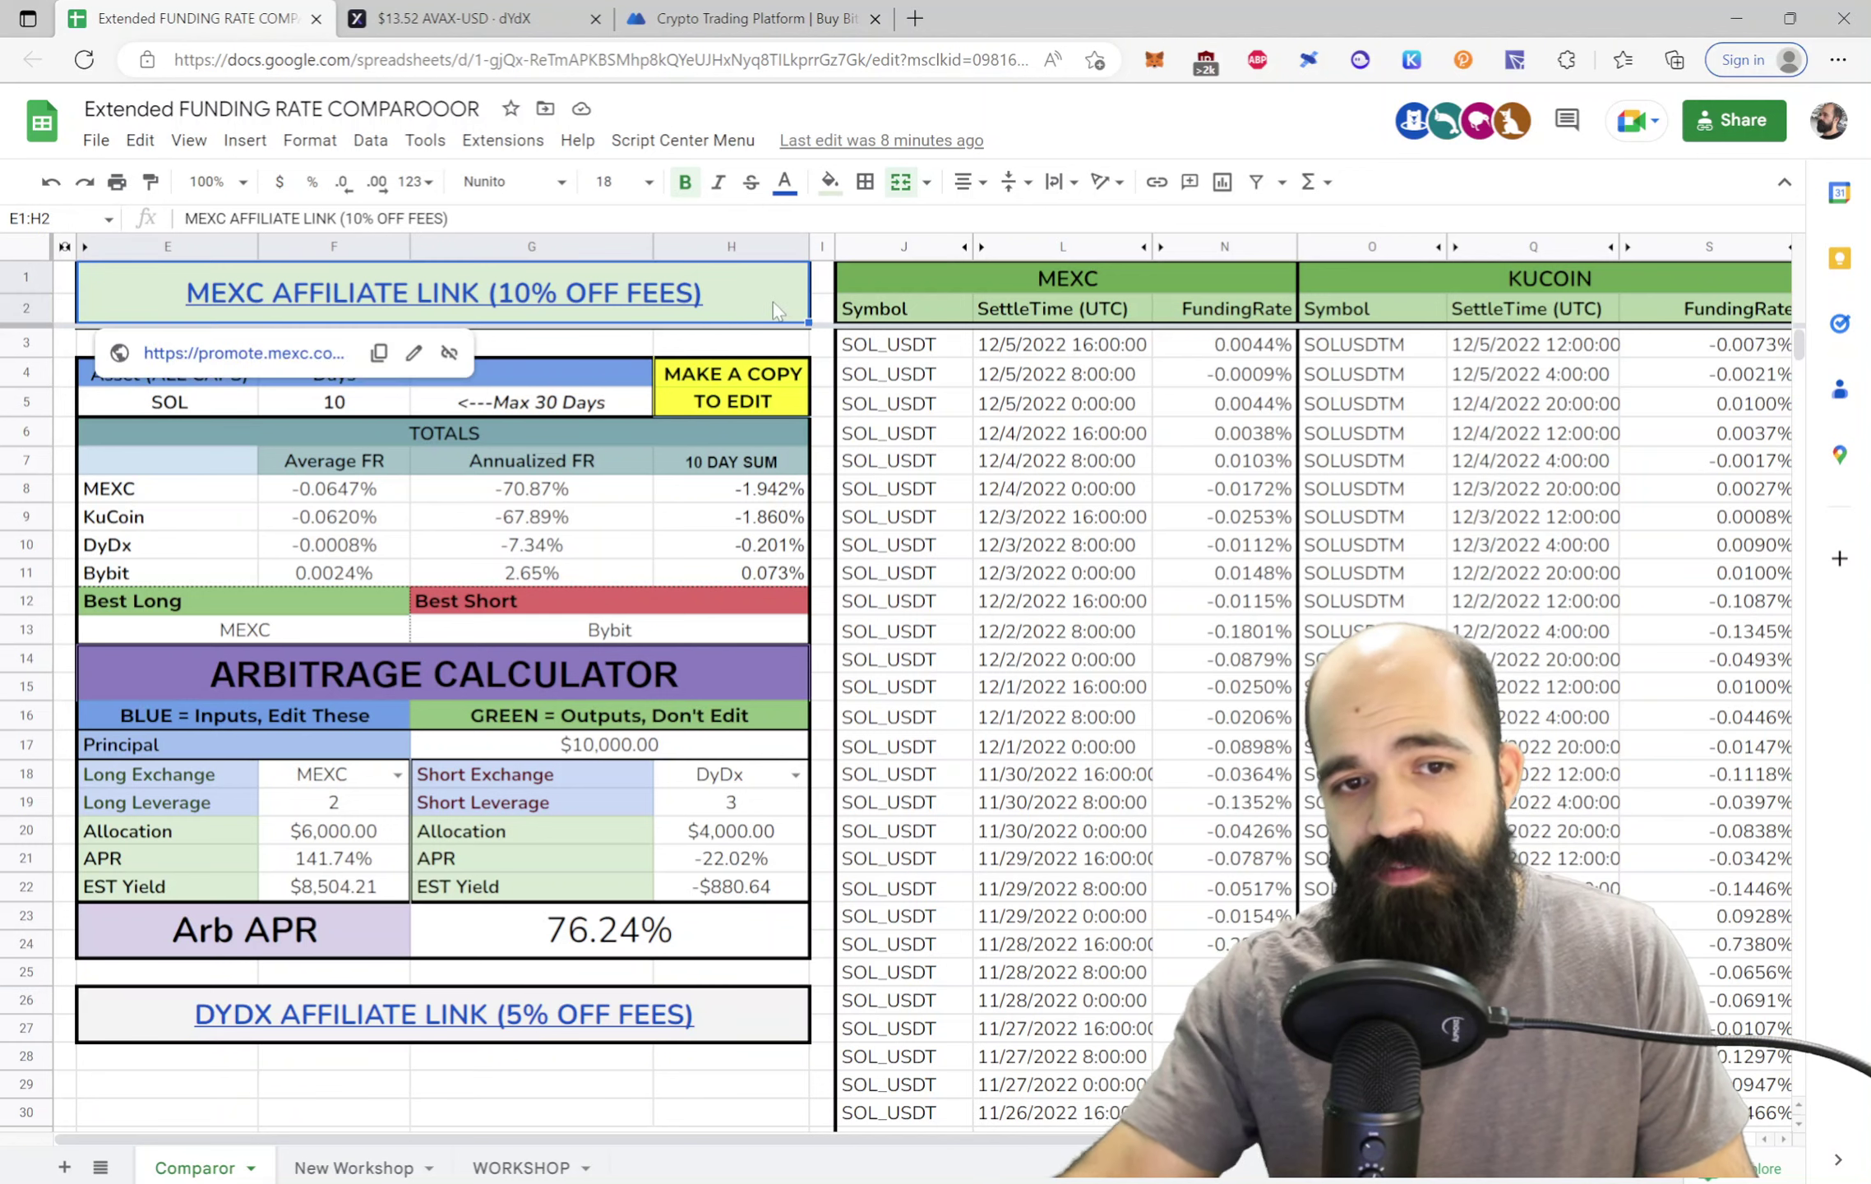
left_click(771, 1035)
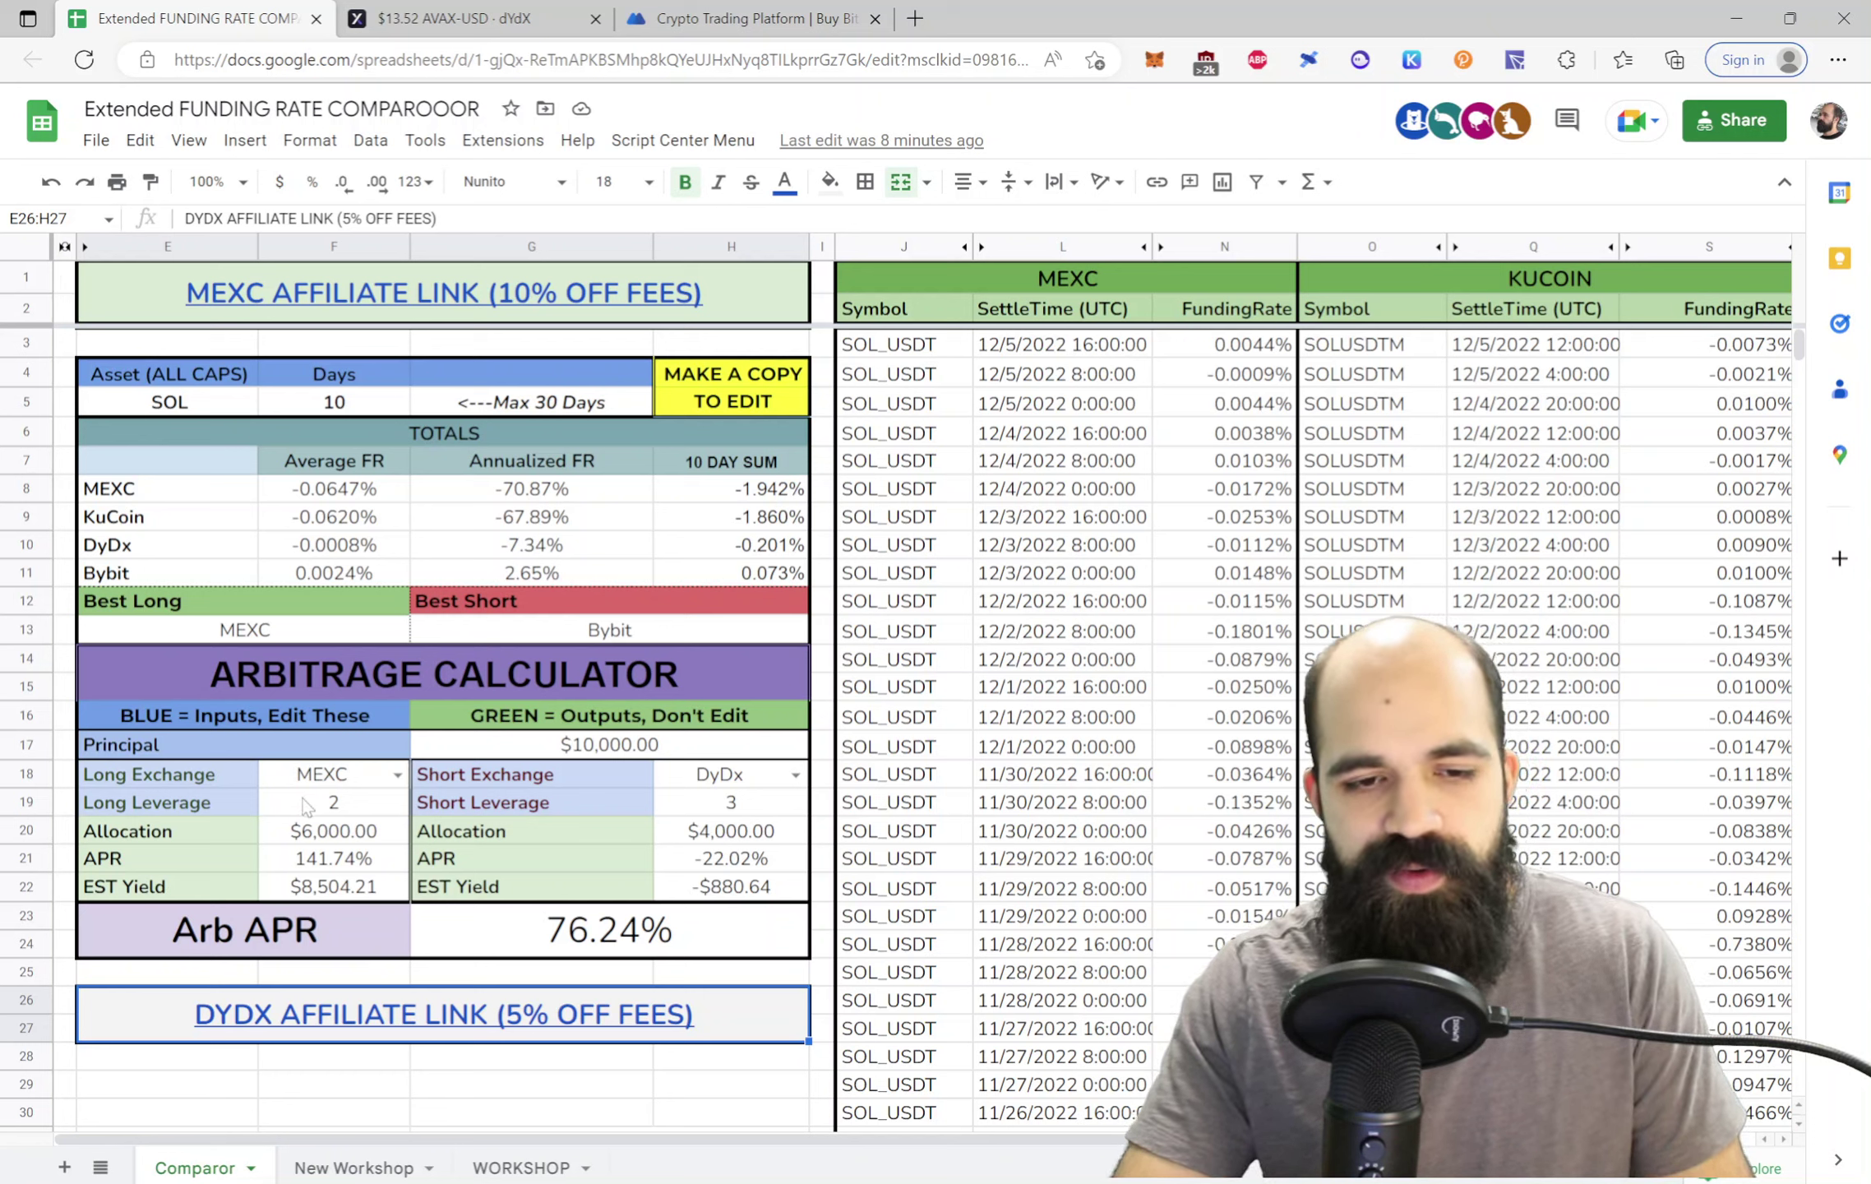
Inspect the SOL asset, 10-day window, MEXC and Bybit 10-day sums, and Best Long/Short formulas
left_click(350, 777)
left_click(183, 409)
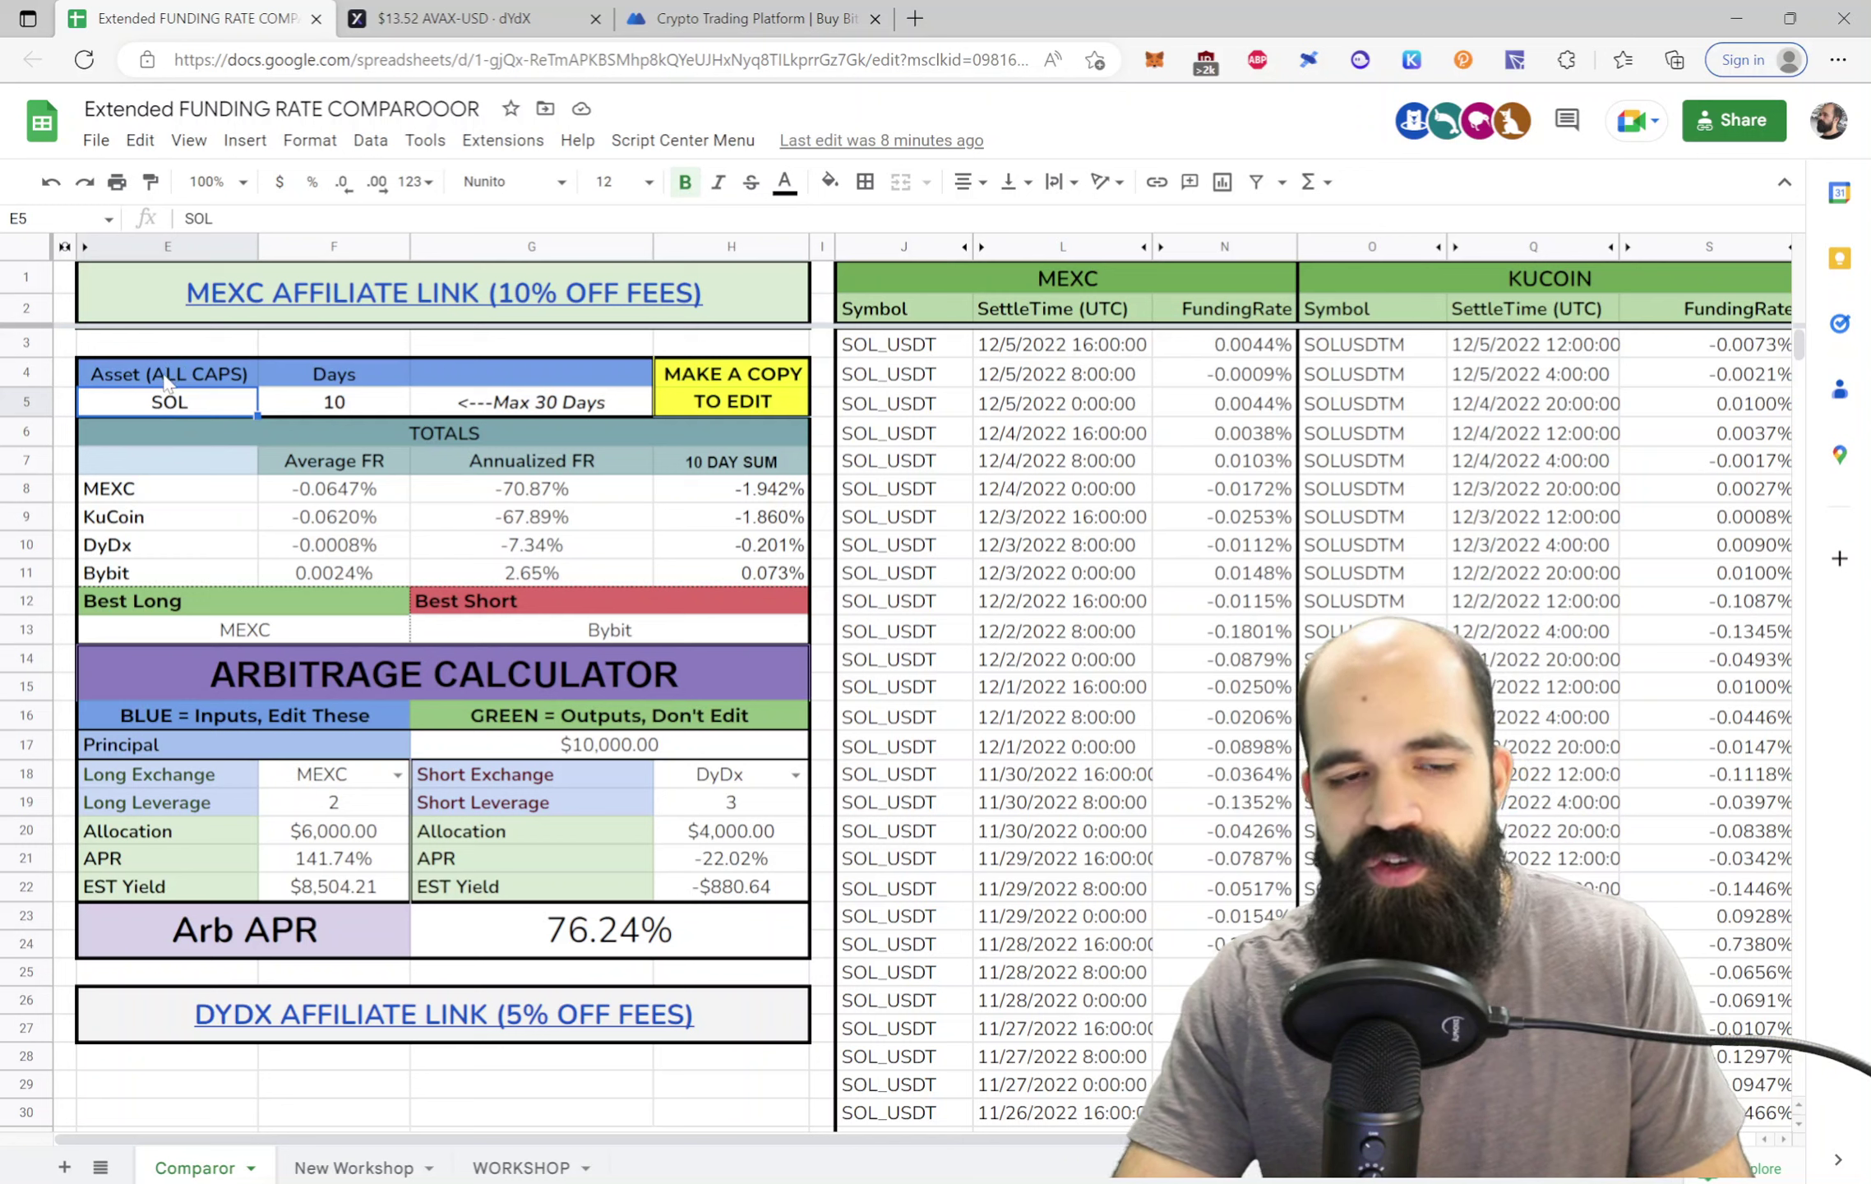
left_click(388, 409)
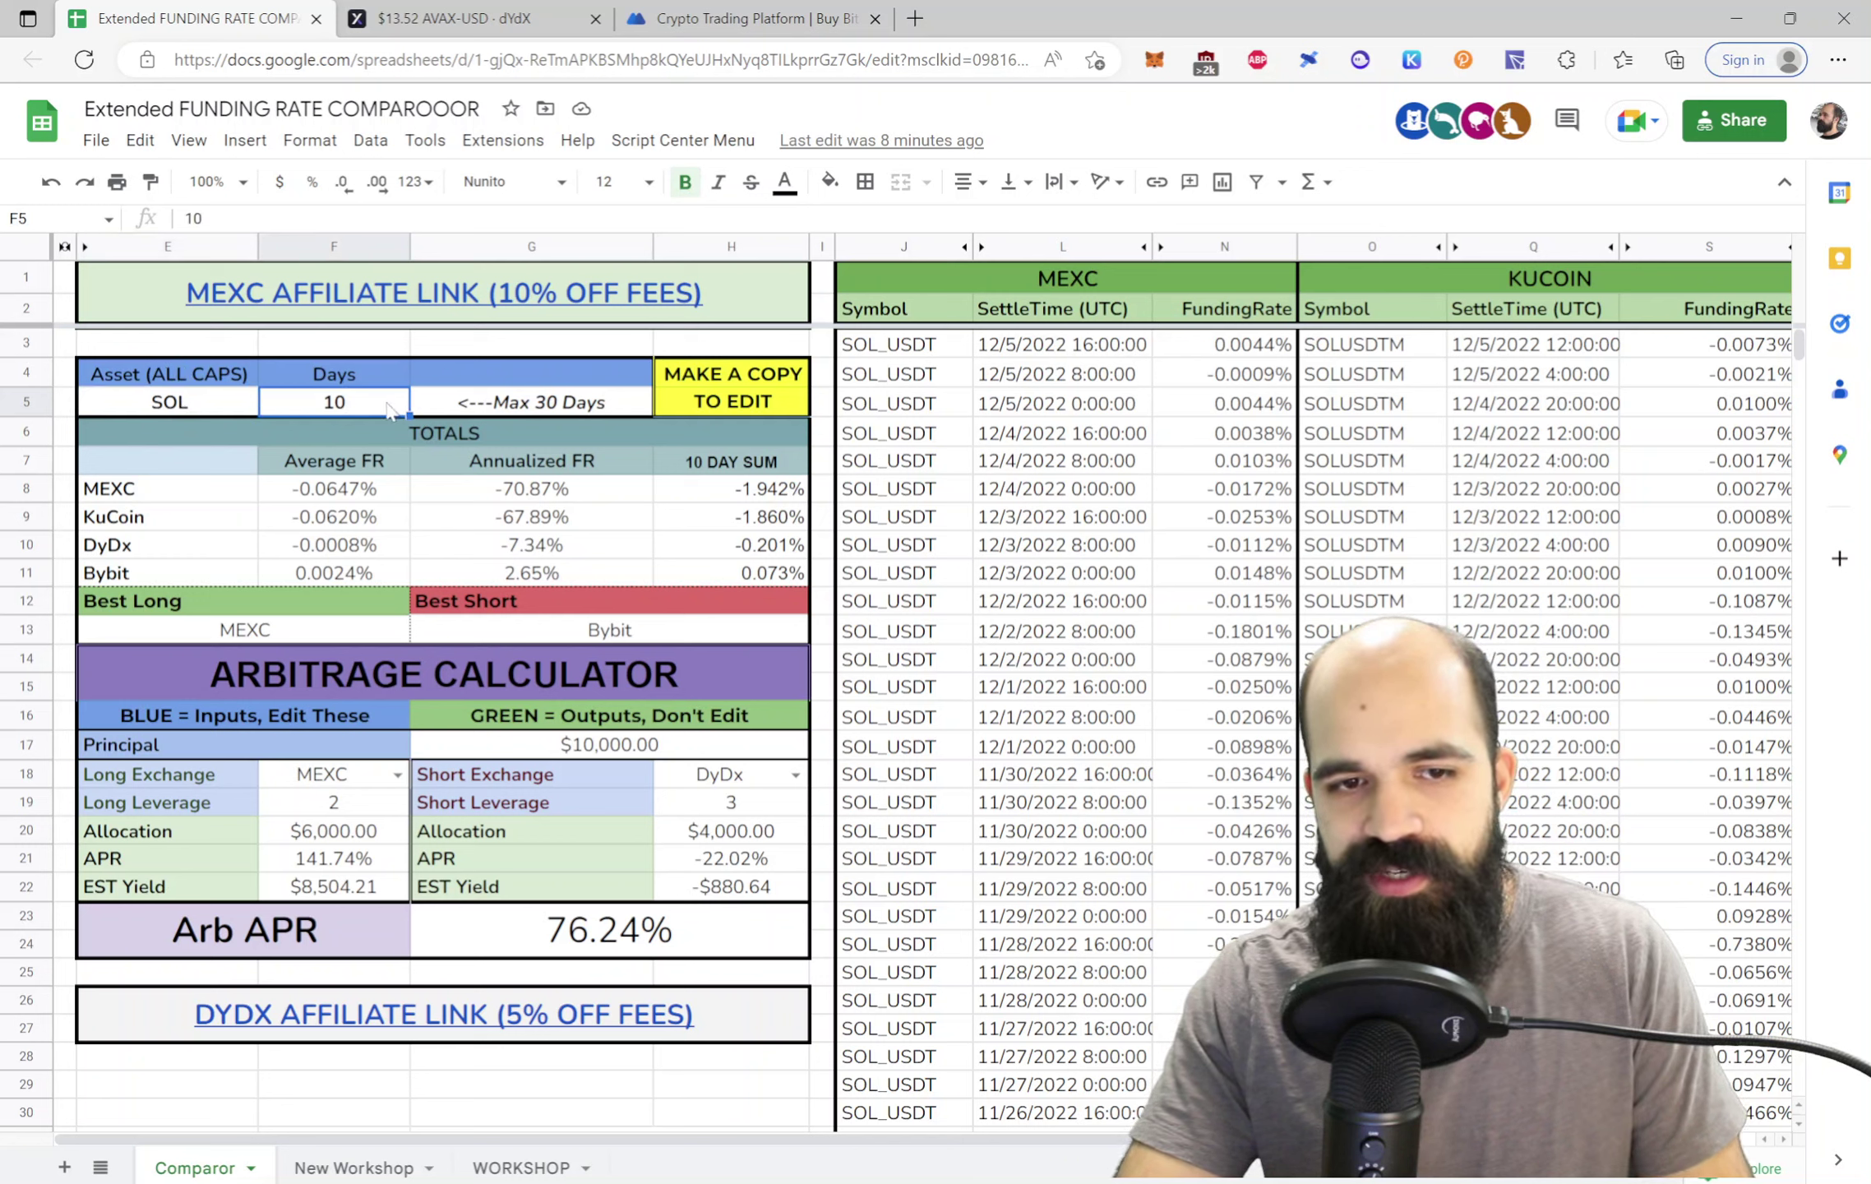
left_click_drag(102, 491, 766, 580)
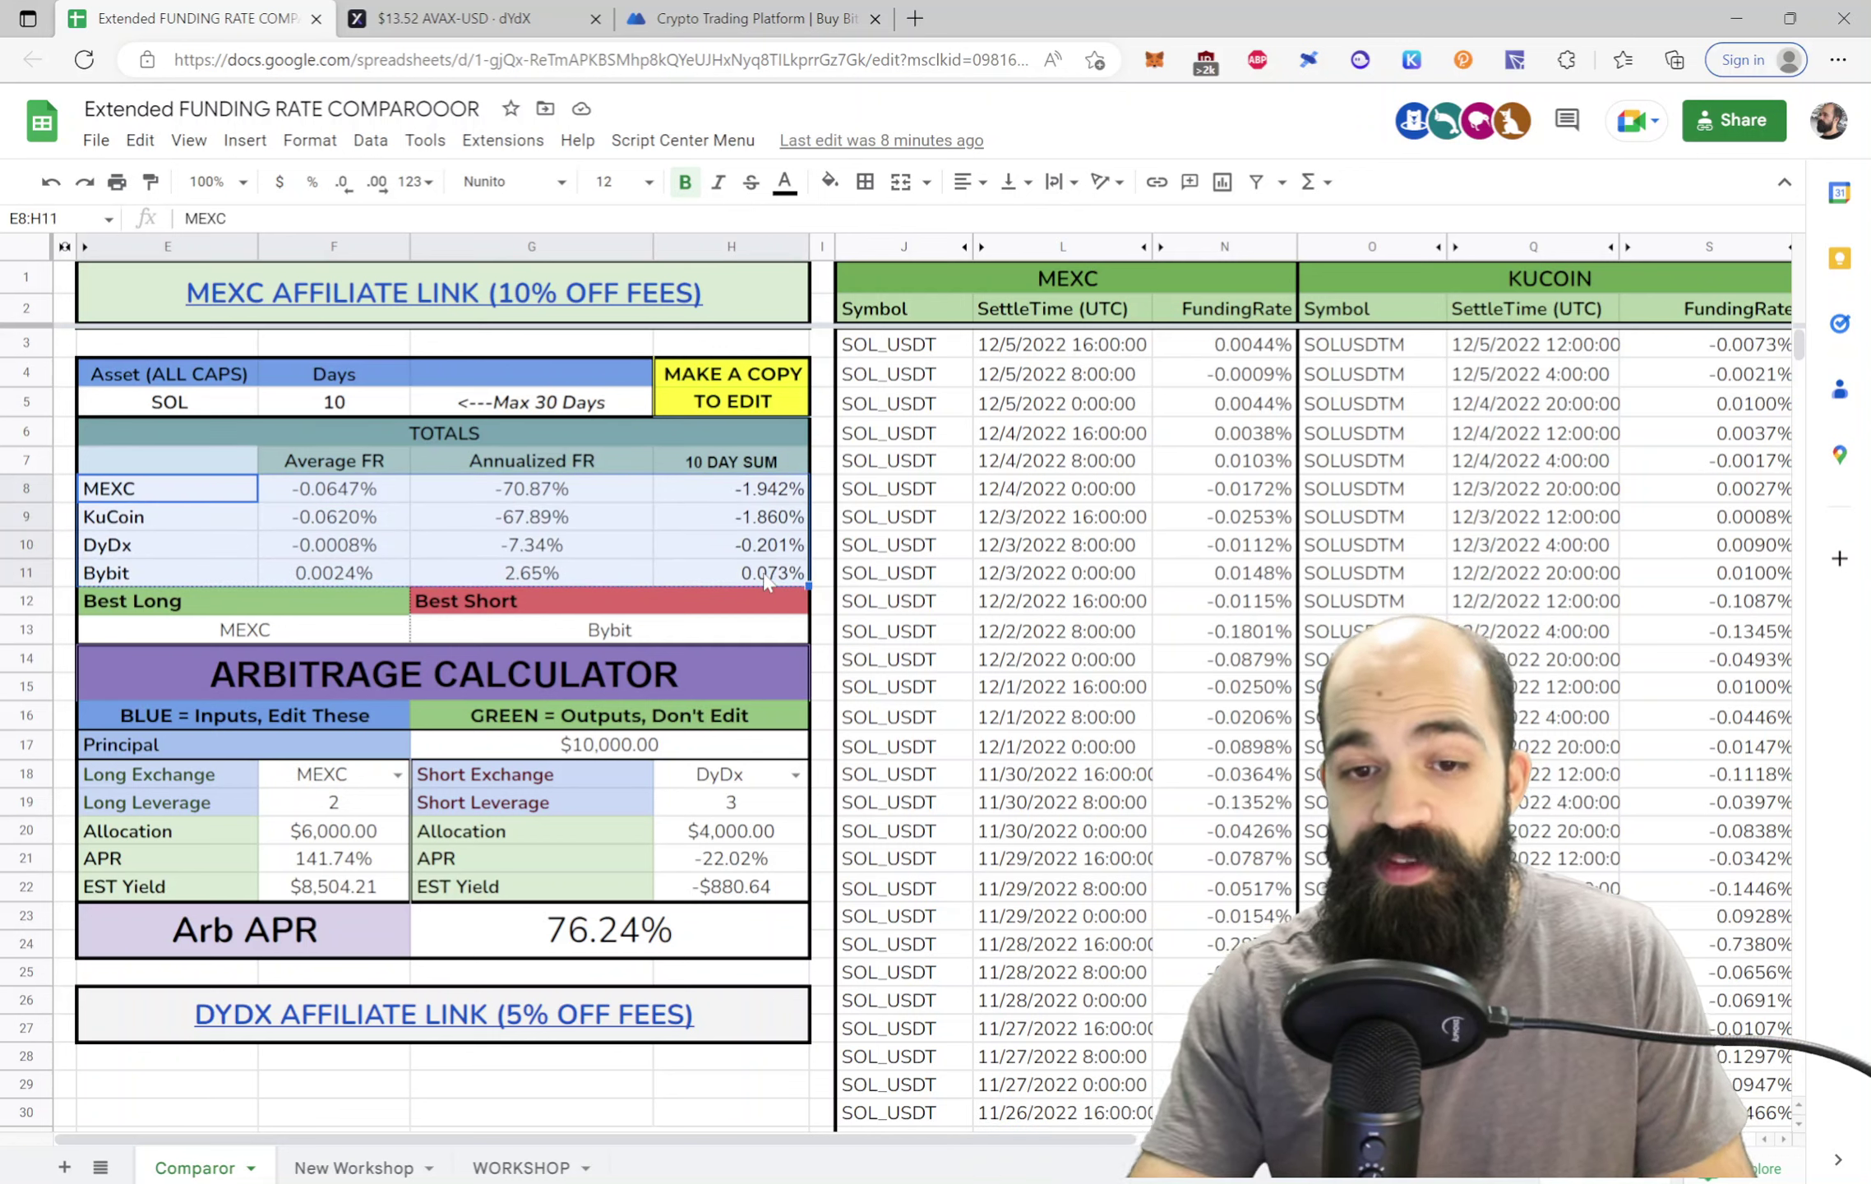
left_click_drag(740, 490, 742, 576)
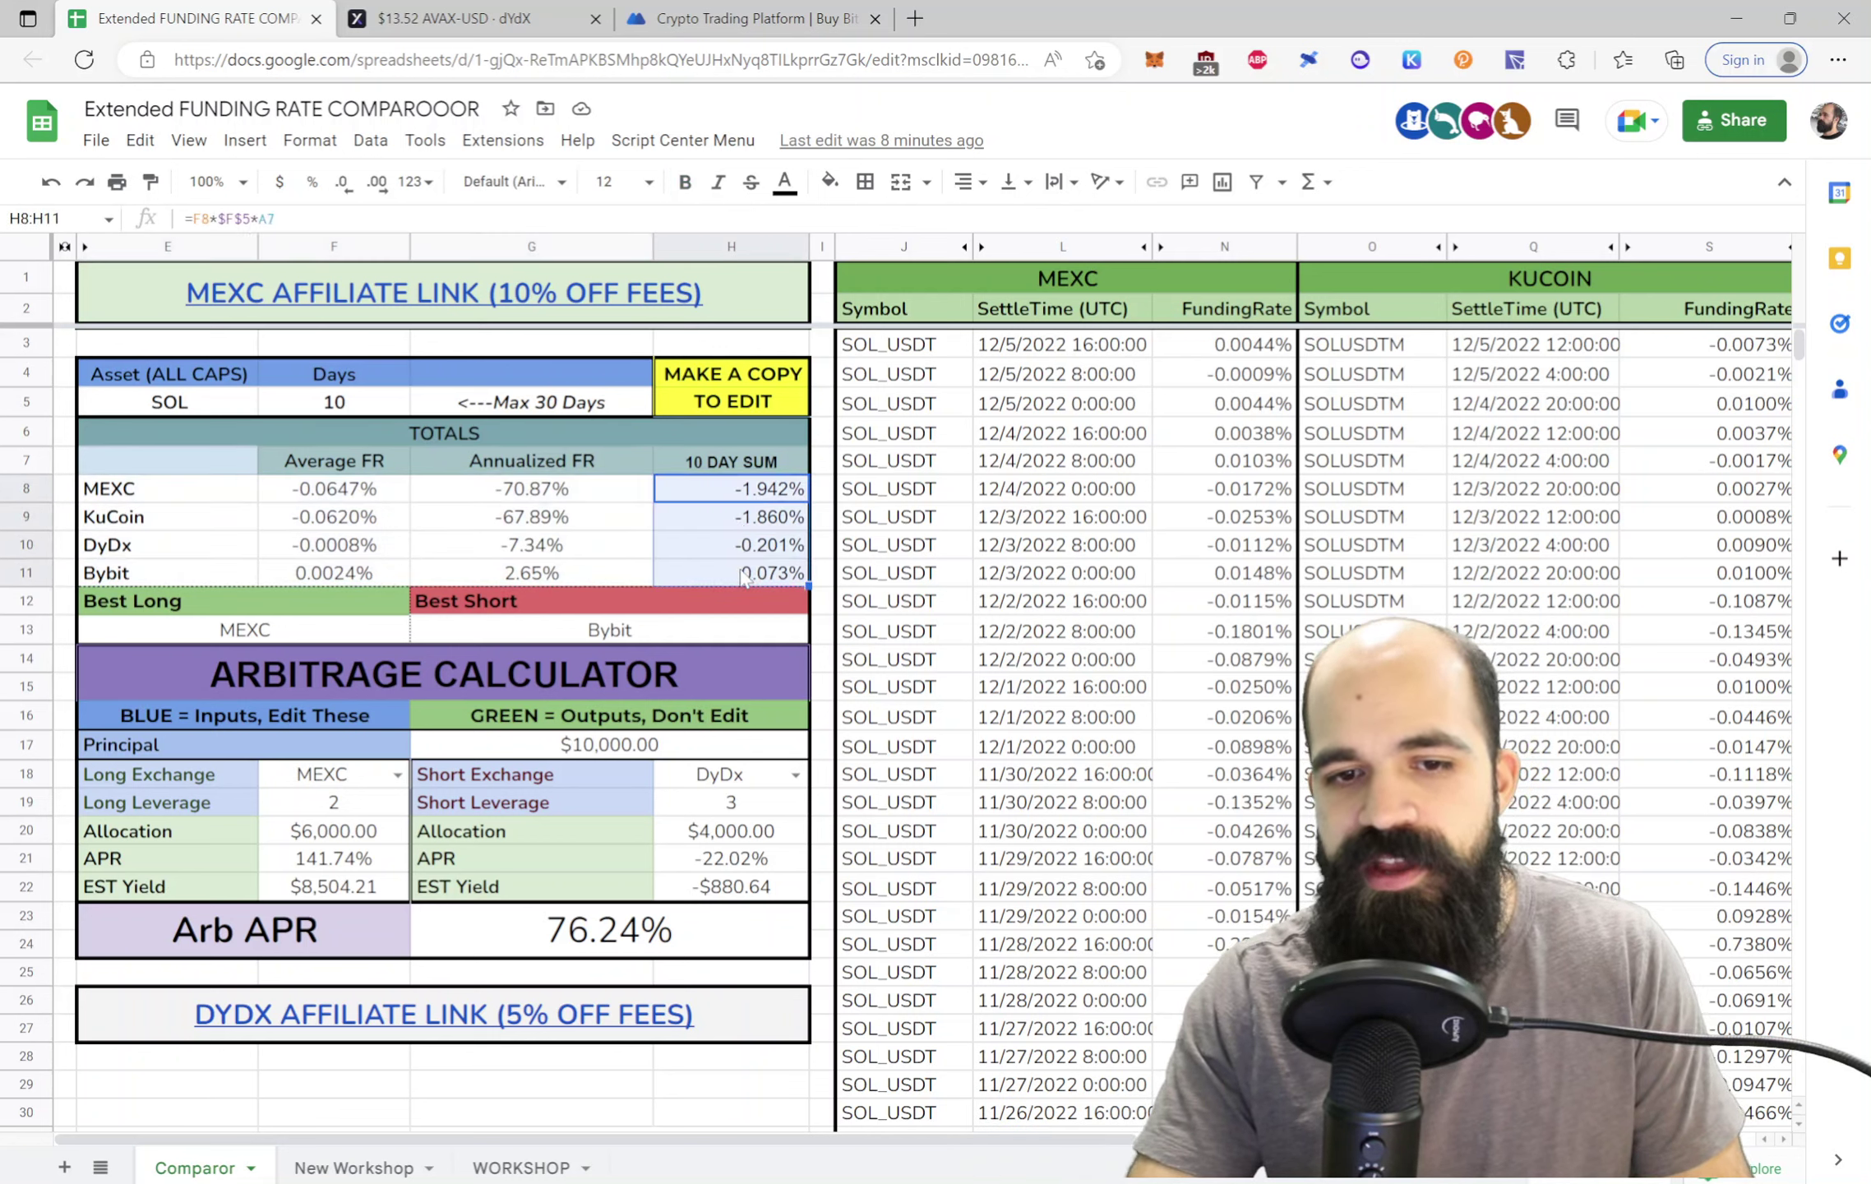
left_click(699, 498)
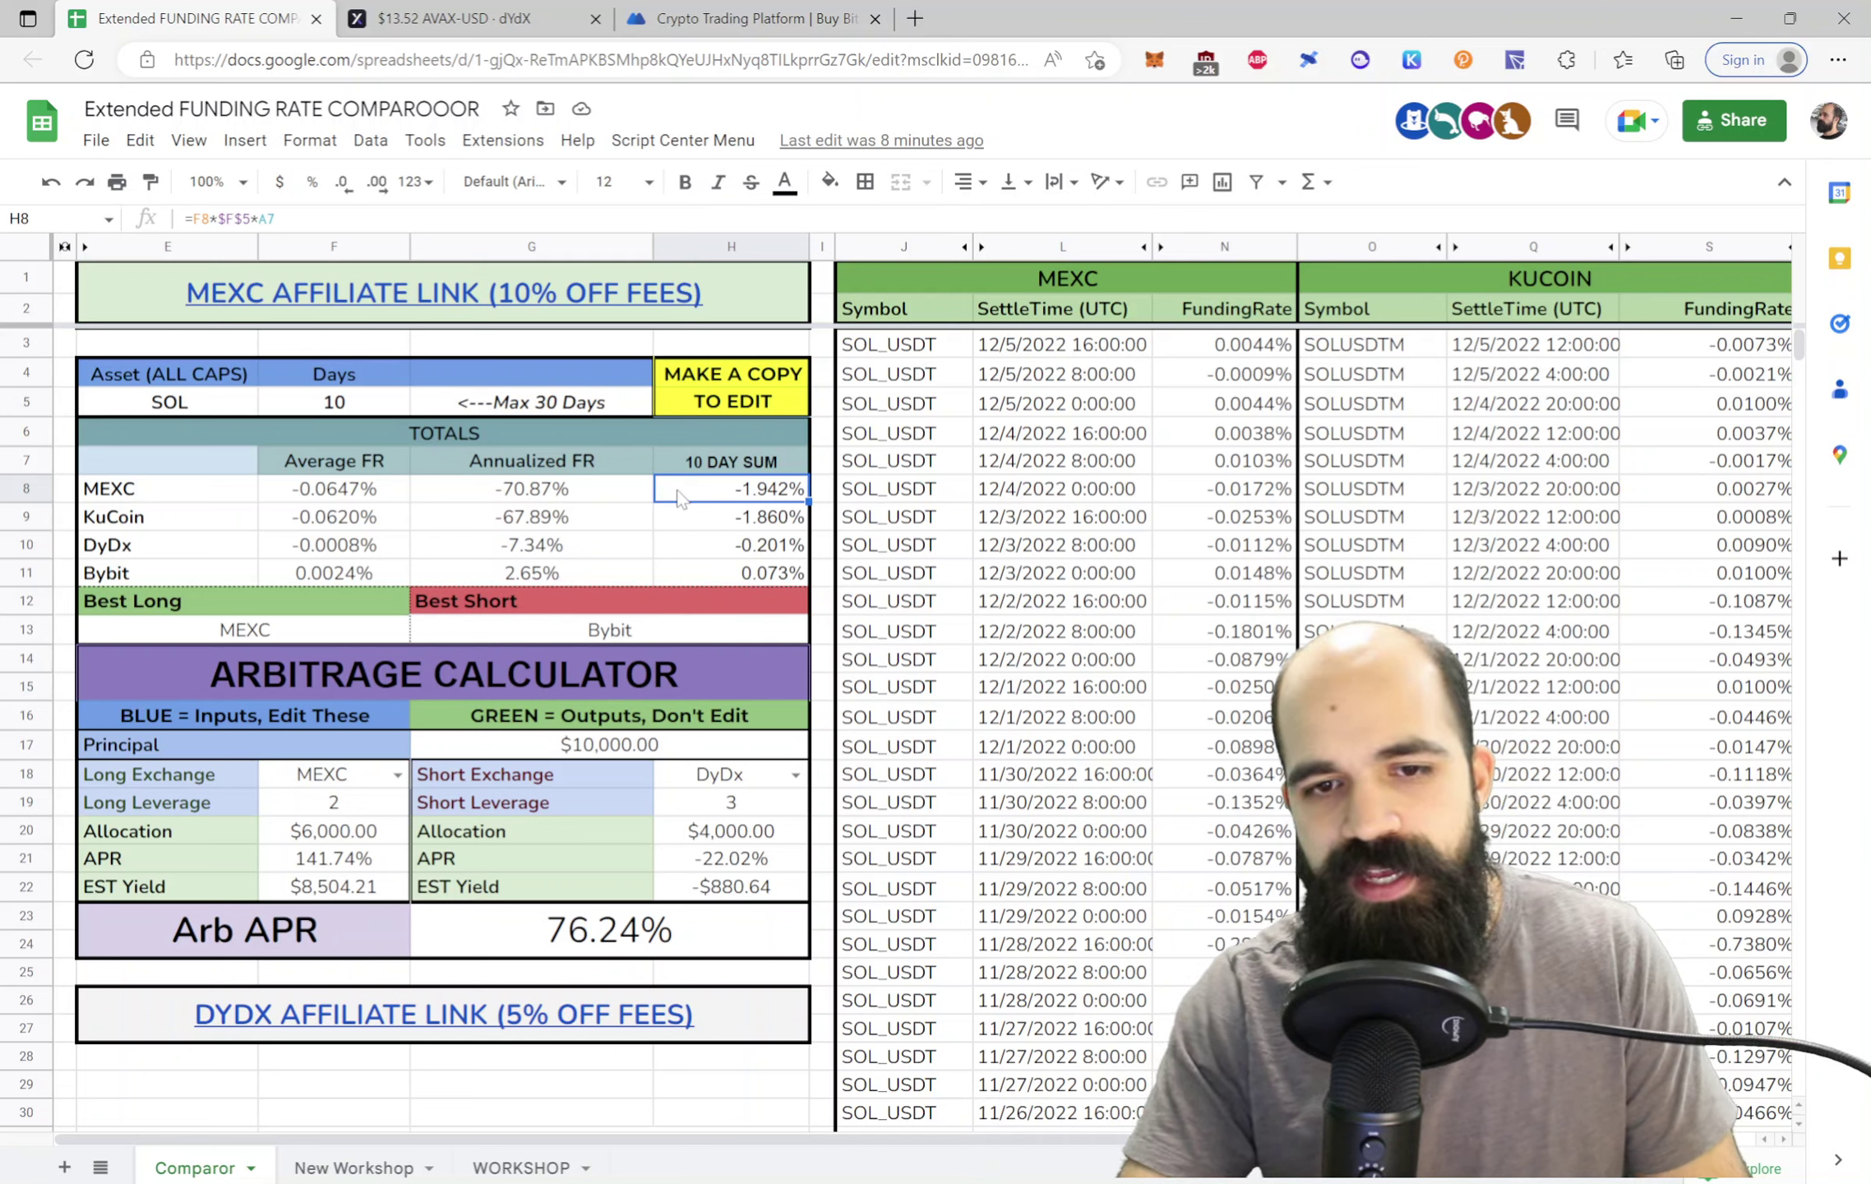
left_click(717, 576)
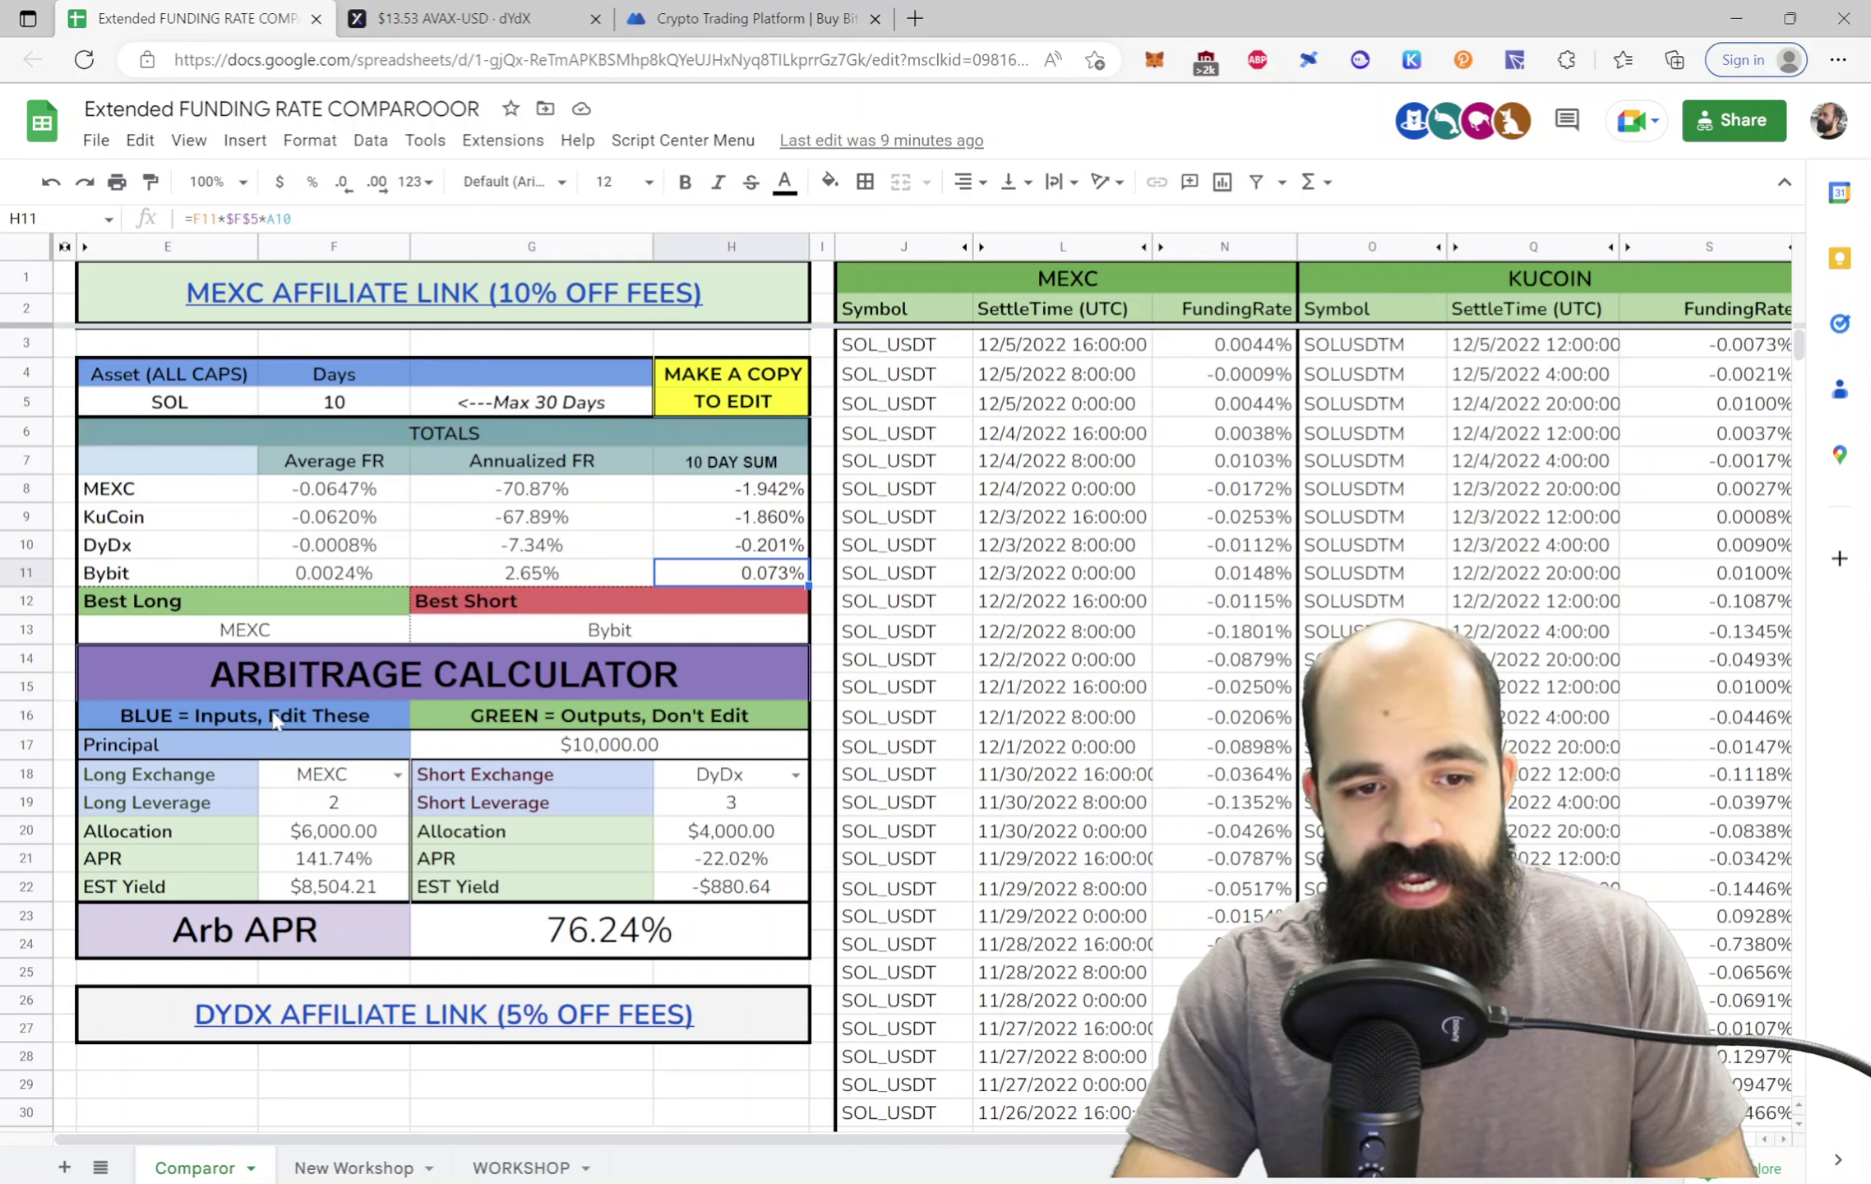
left_click(255, 641)
left_click(545, 640)
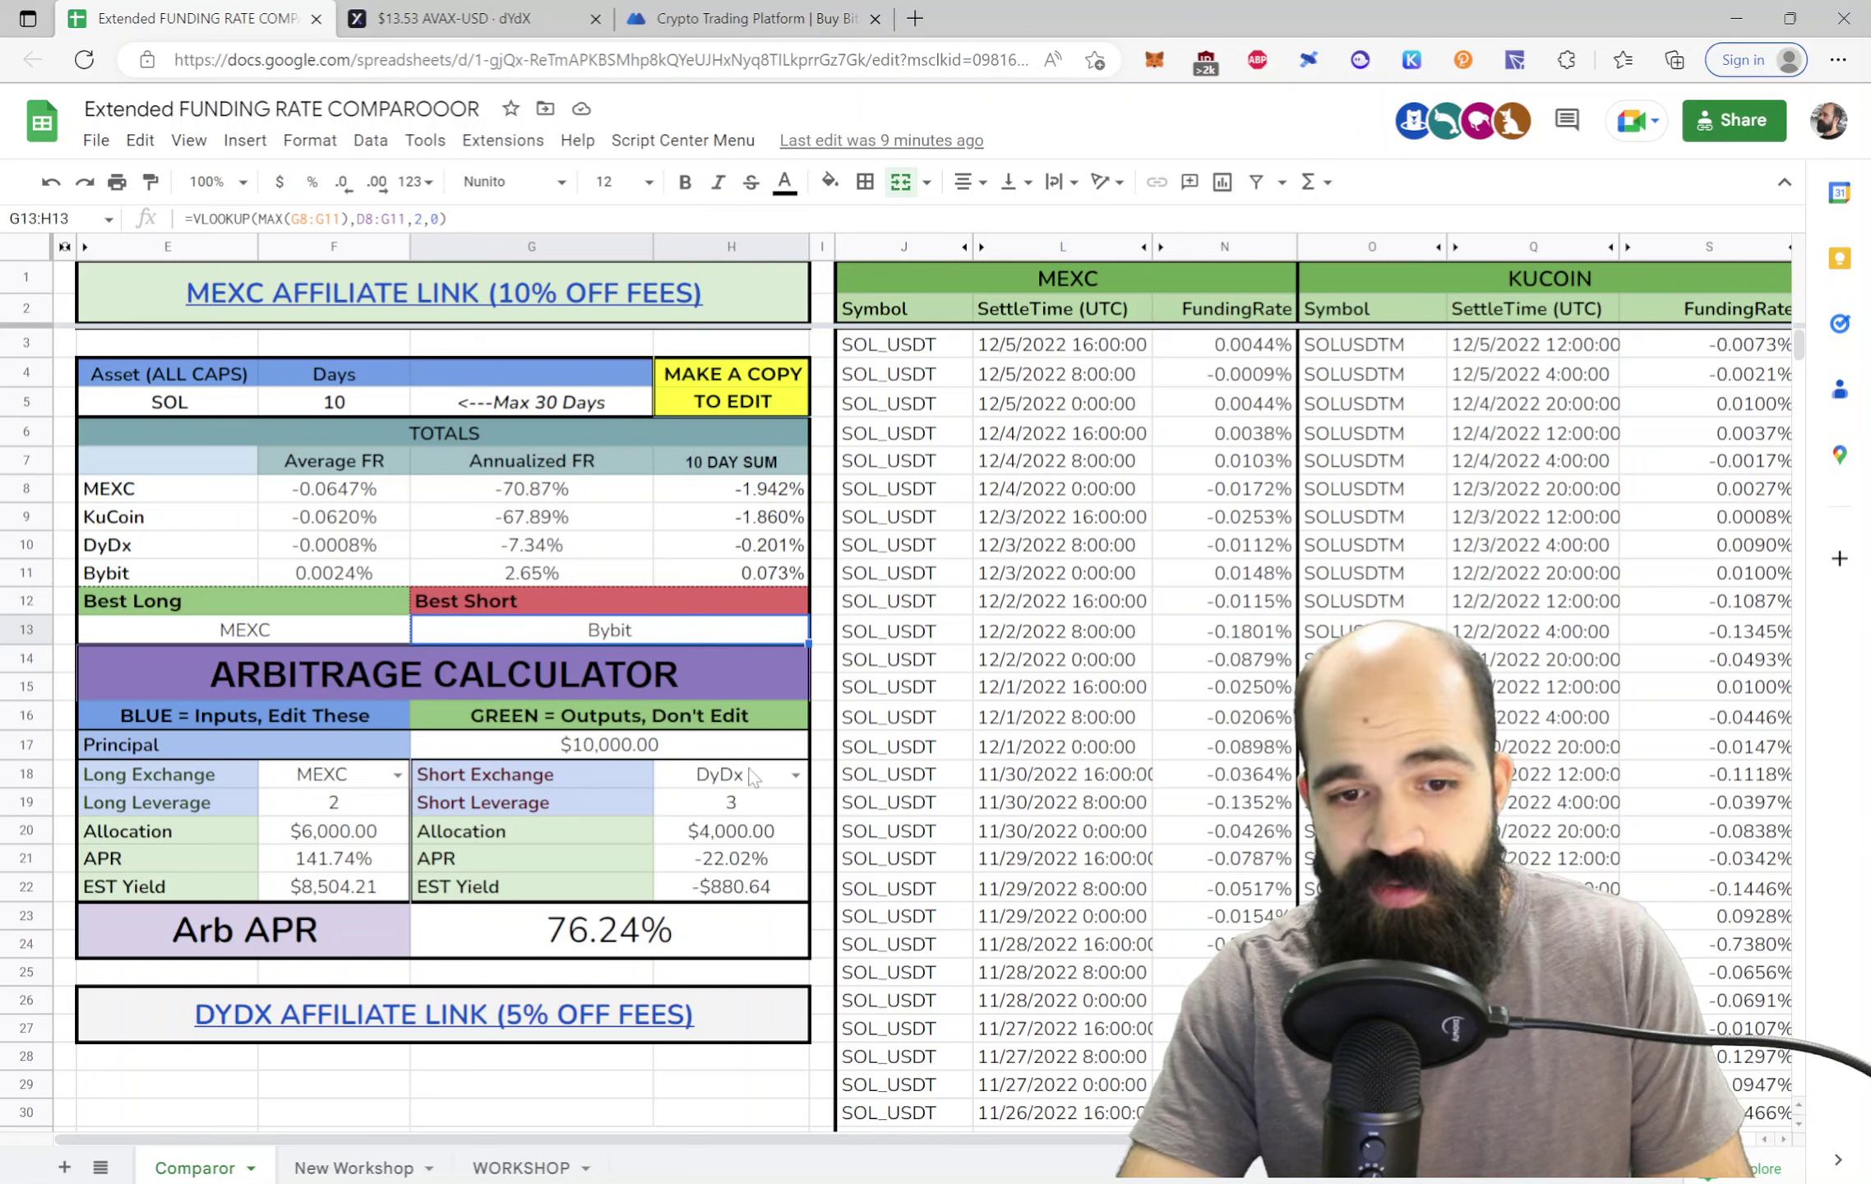
Make Bybit the short exchange and change Short Leverage from 3 to 2
left_click(791, 775)
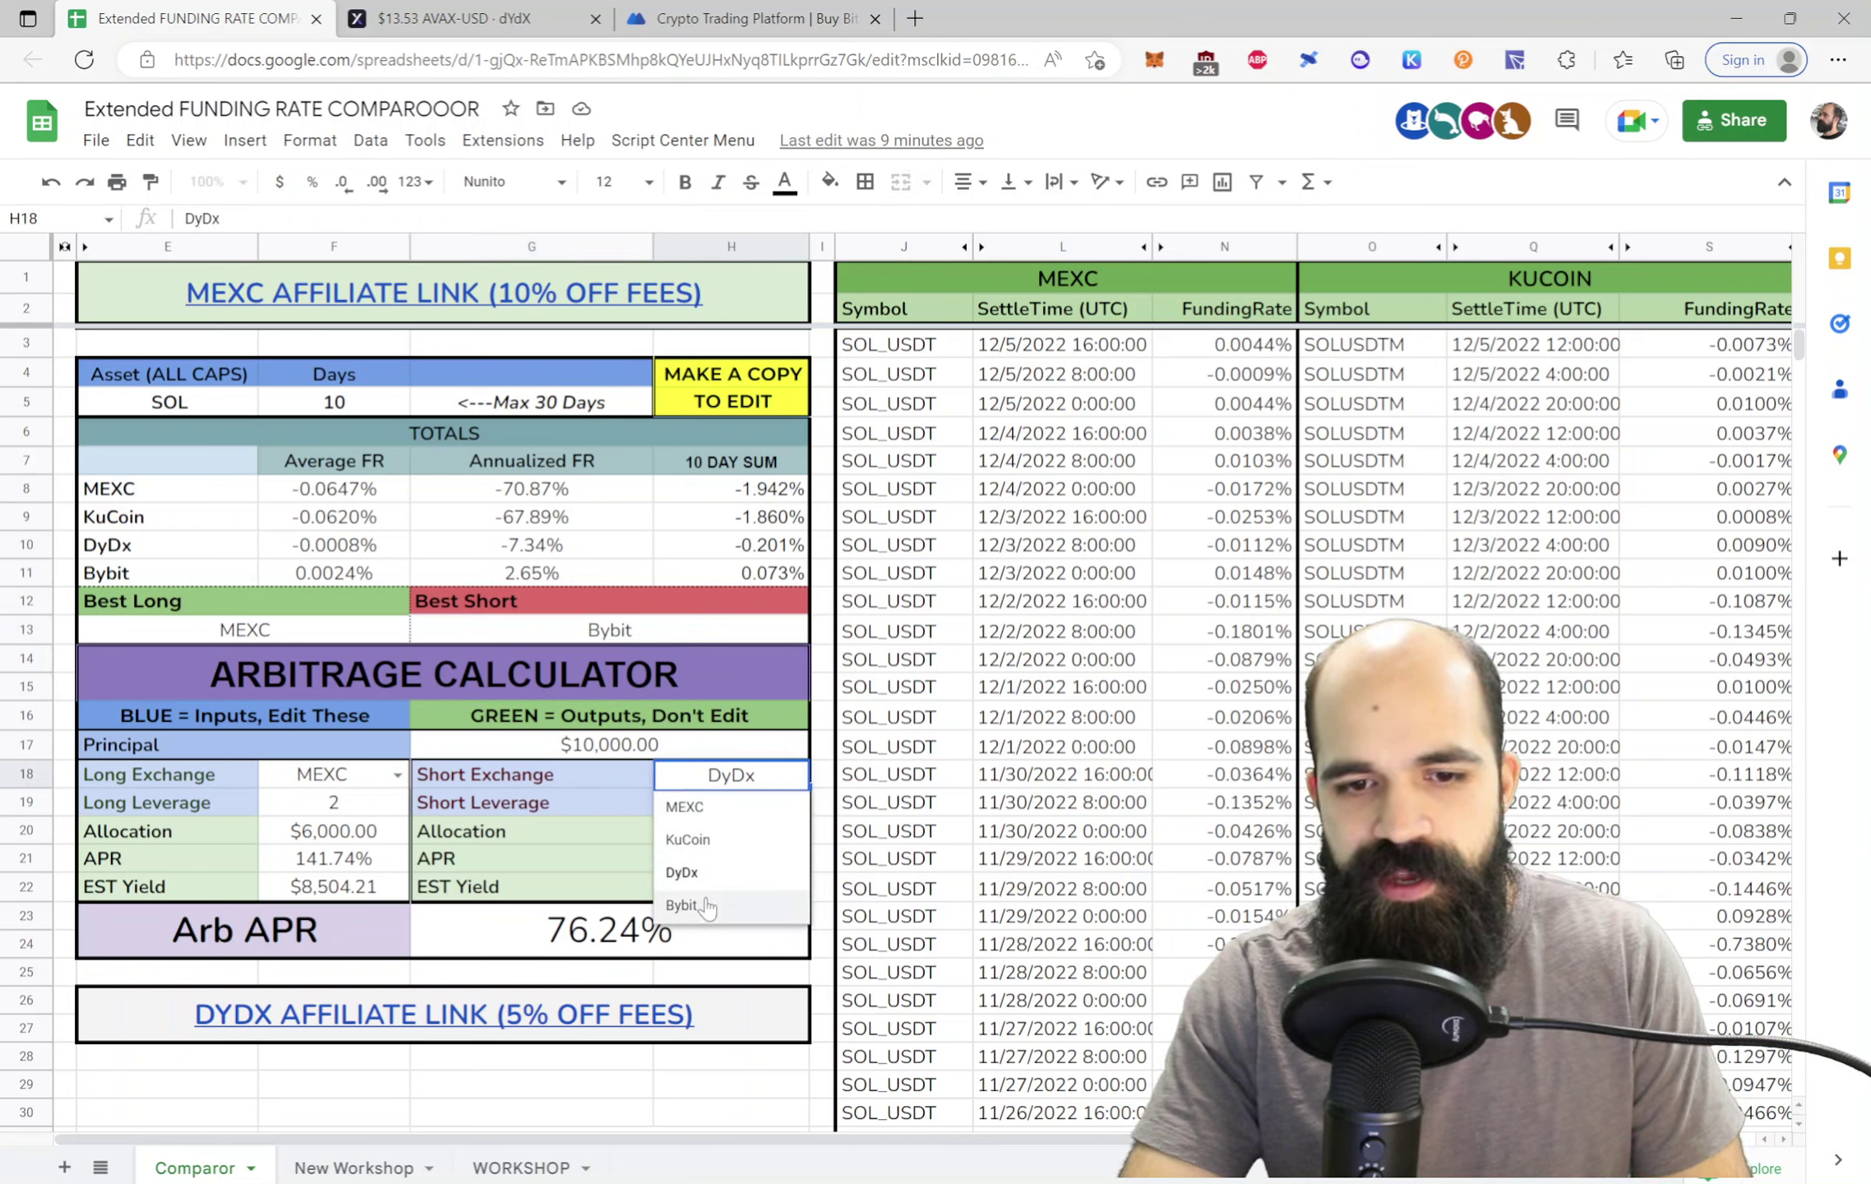
left_click(706, 908)
left_click(623, 934)
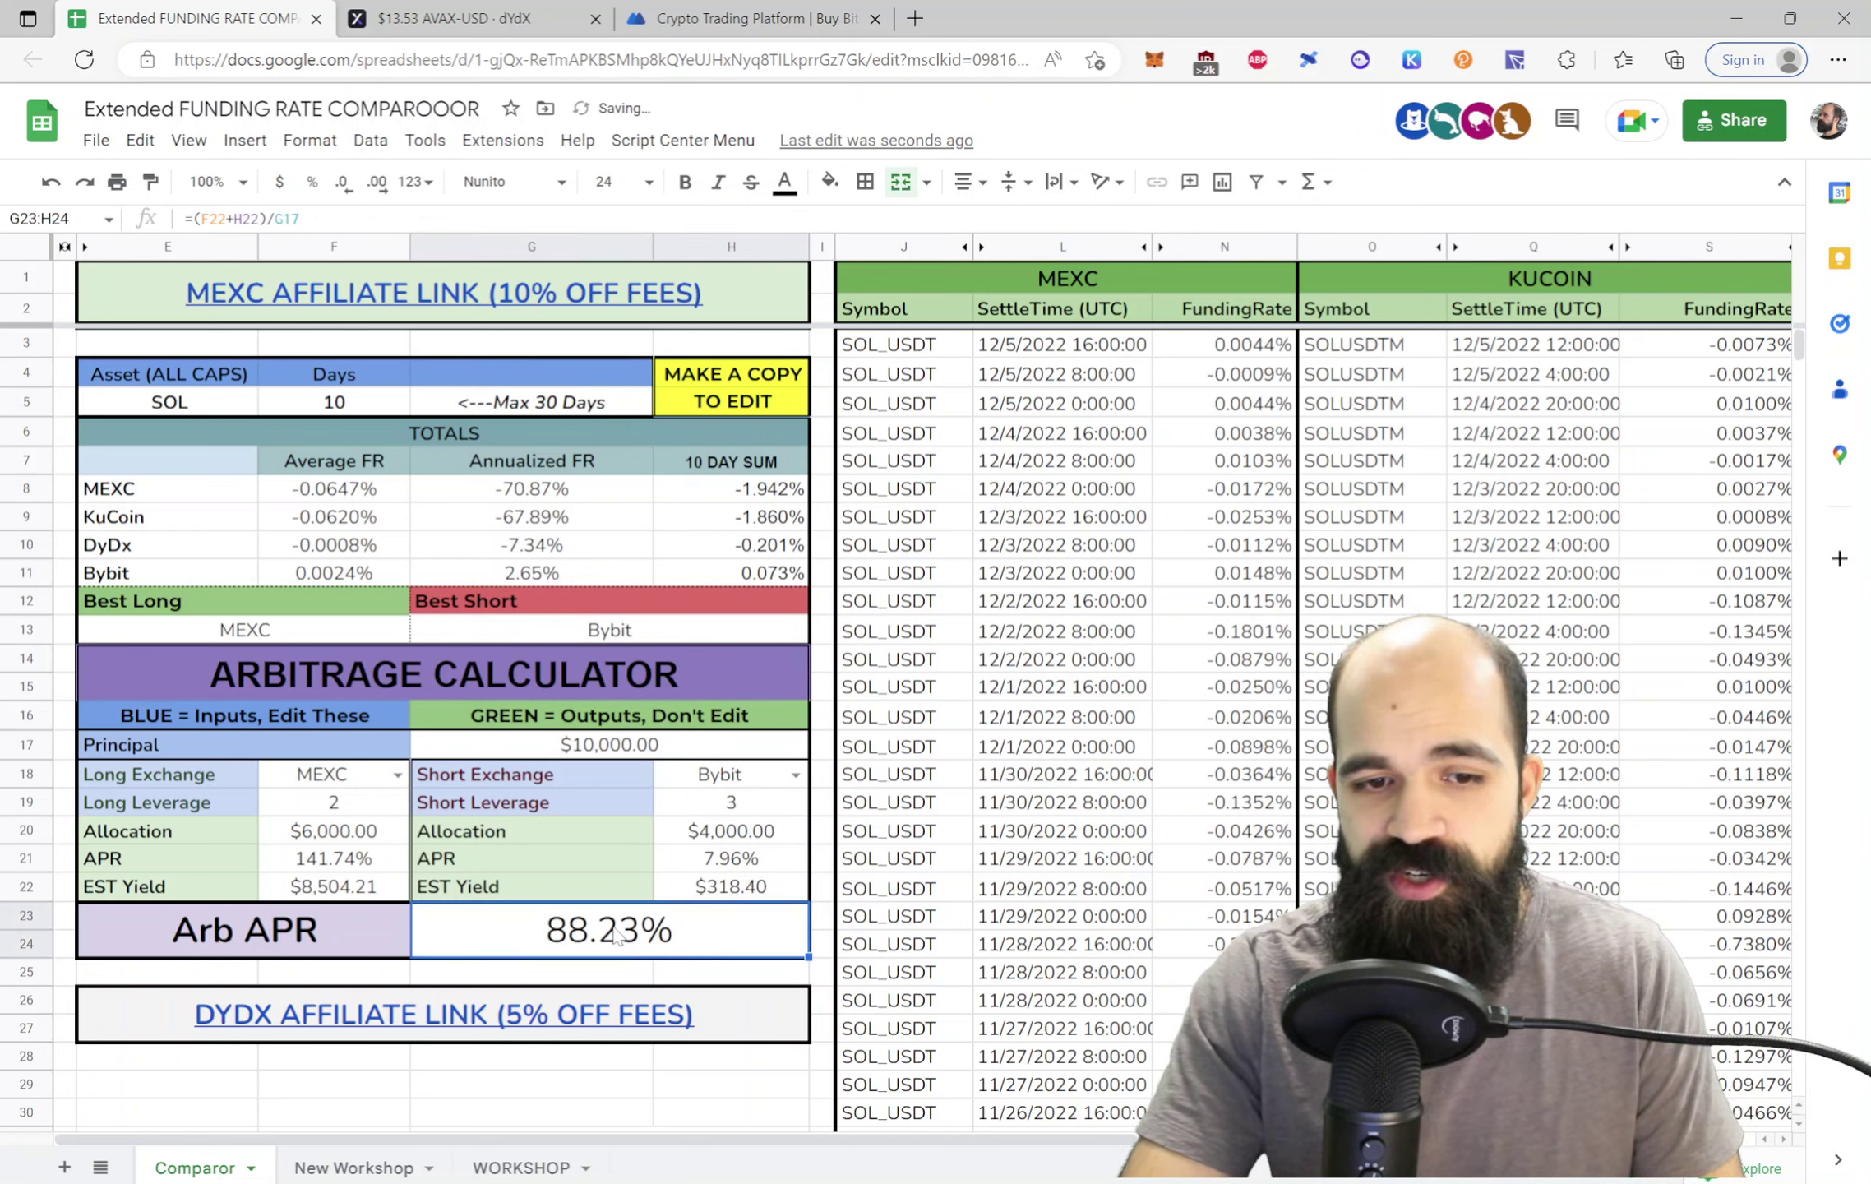
left_click(722, 809)
type("2")
key("Return")
left_click(723, 809)
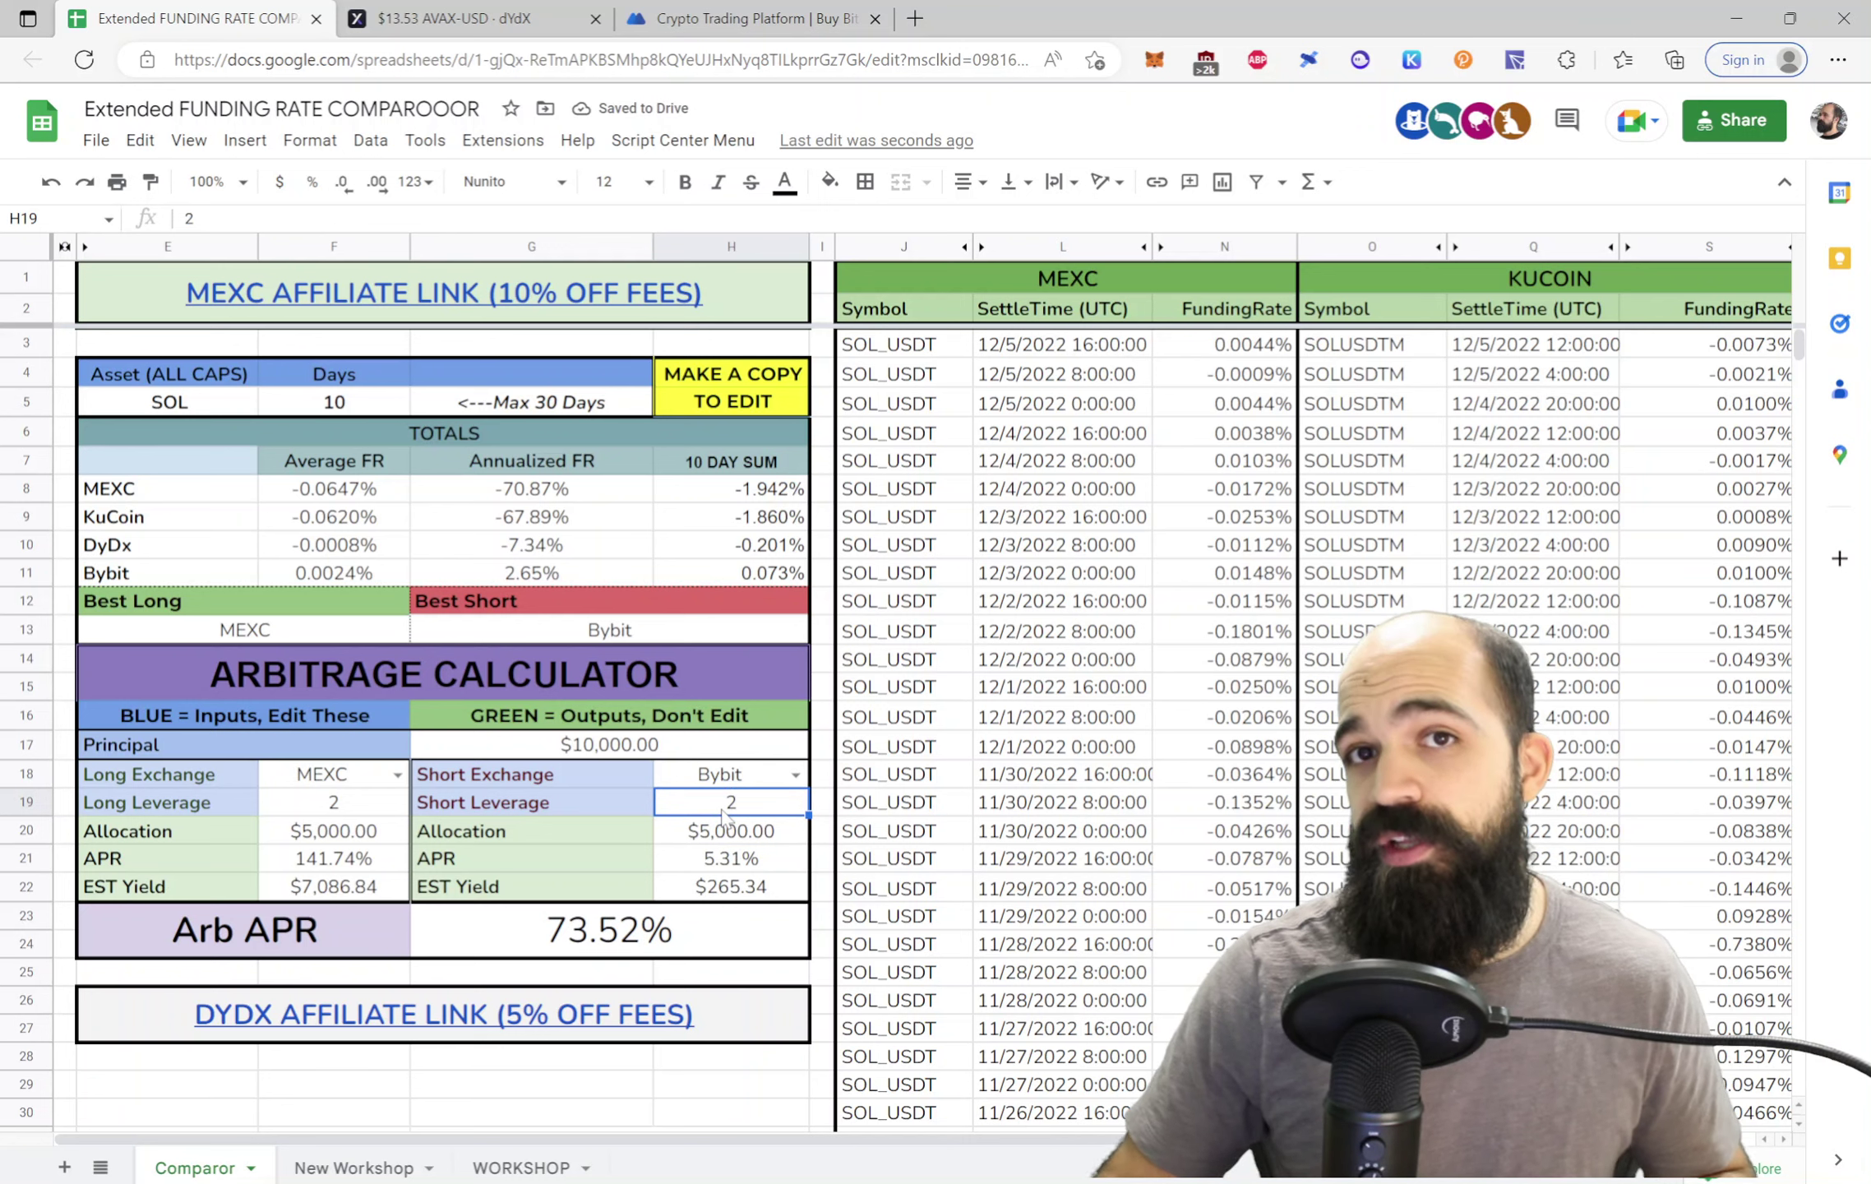
Review the Arb APR and the long and short EST Yield formulas without changing them
left_click(523, 946)
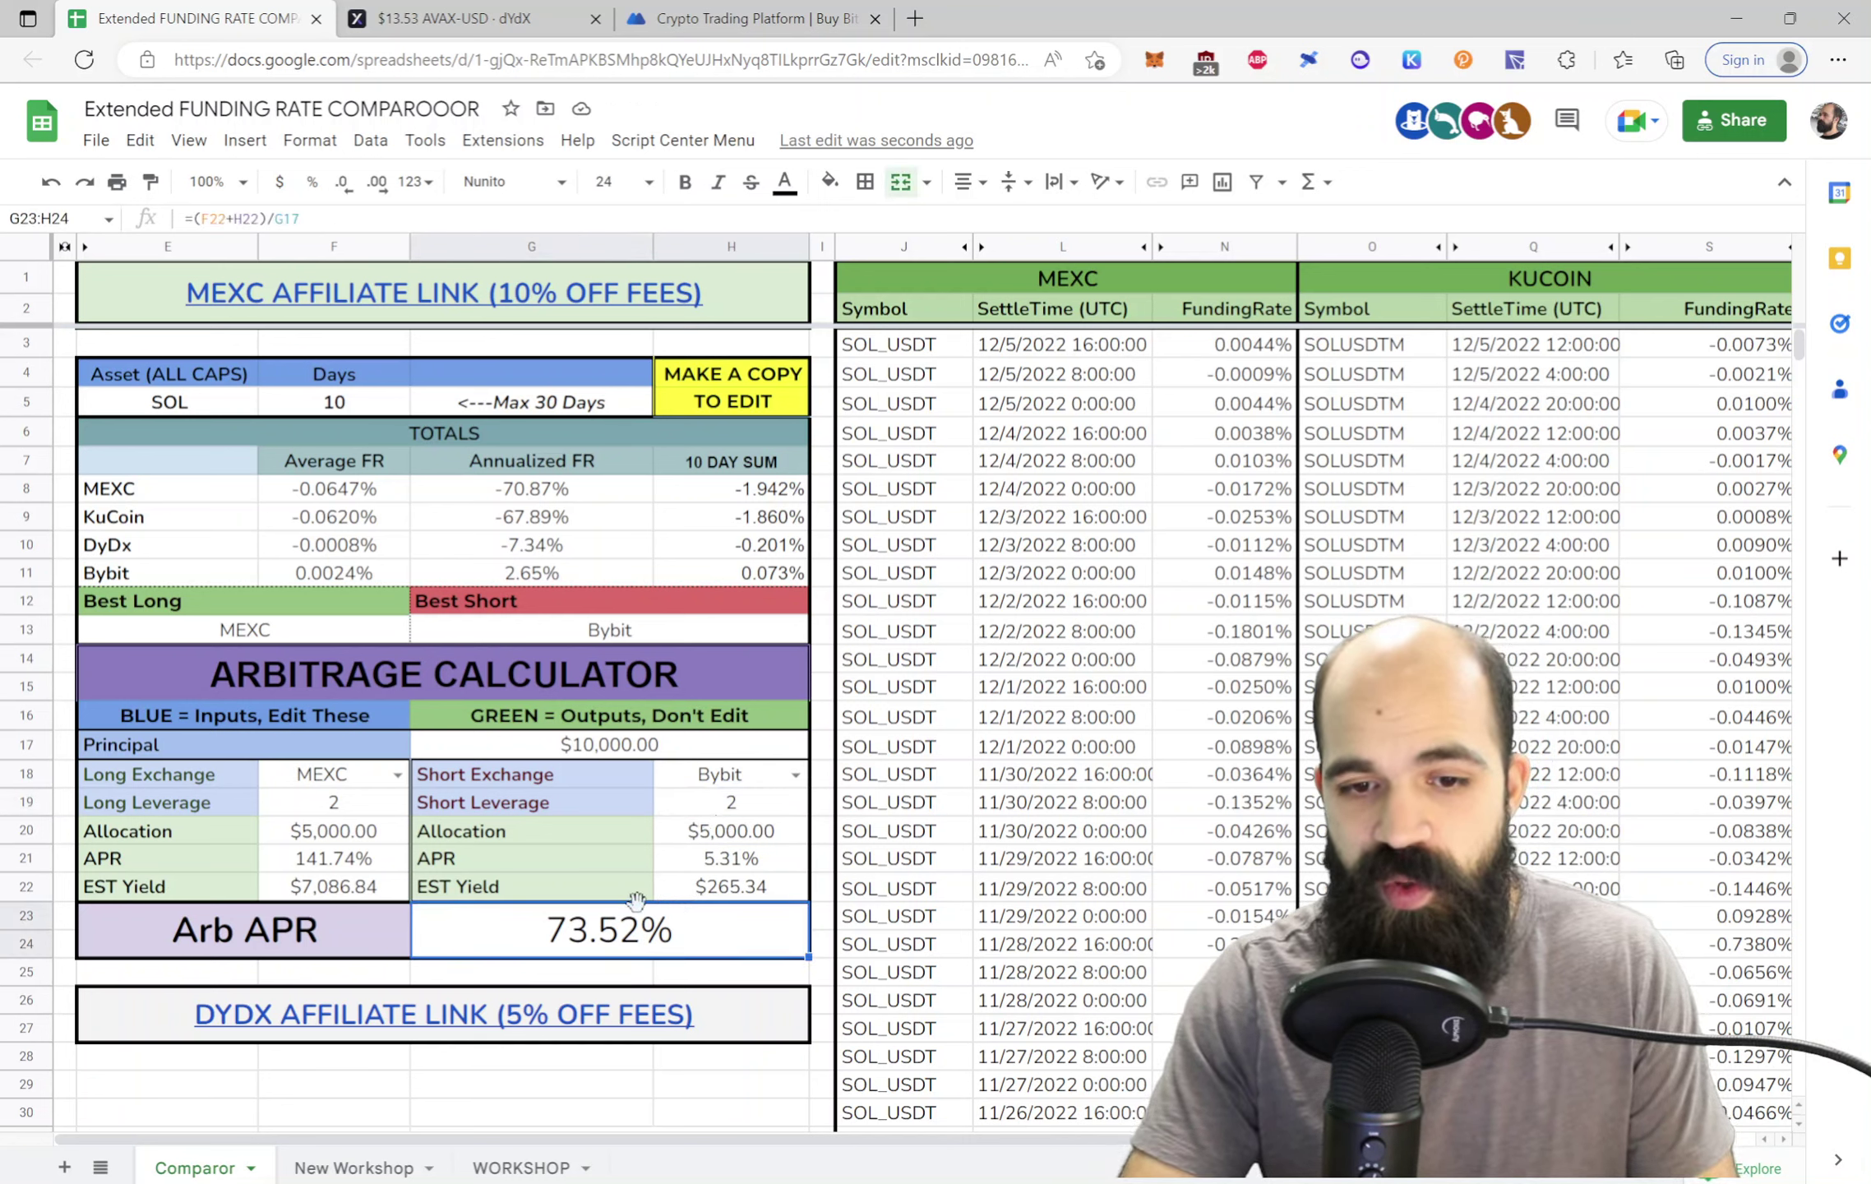
double_click(755, 891)
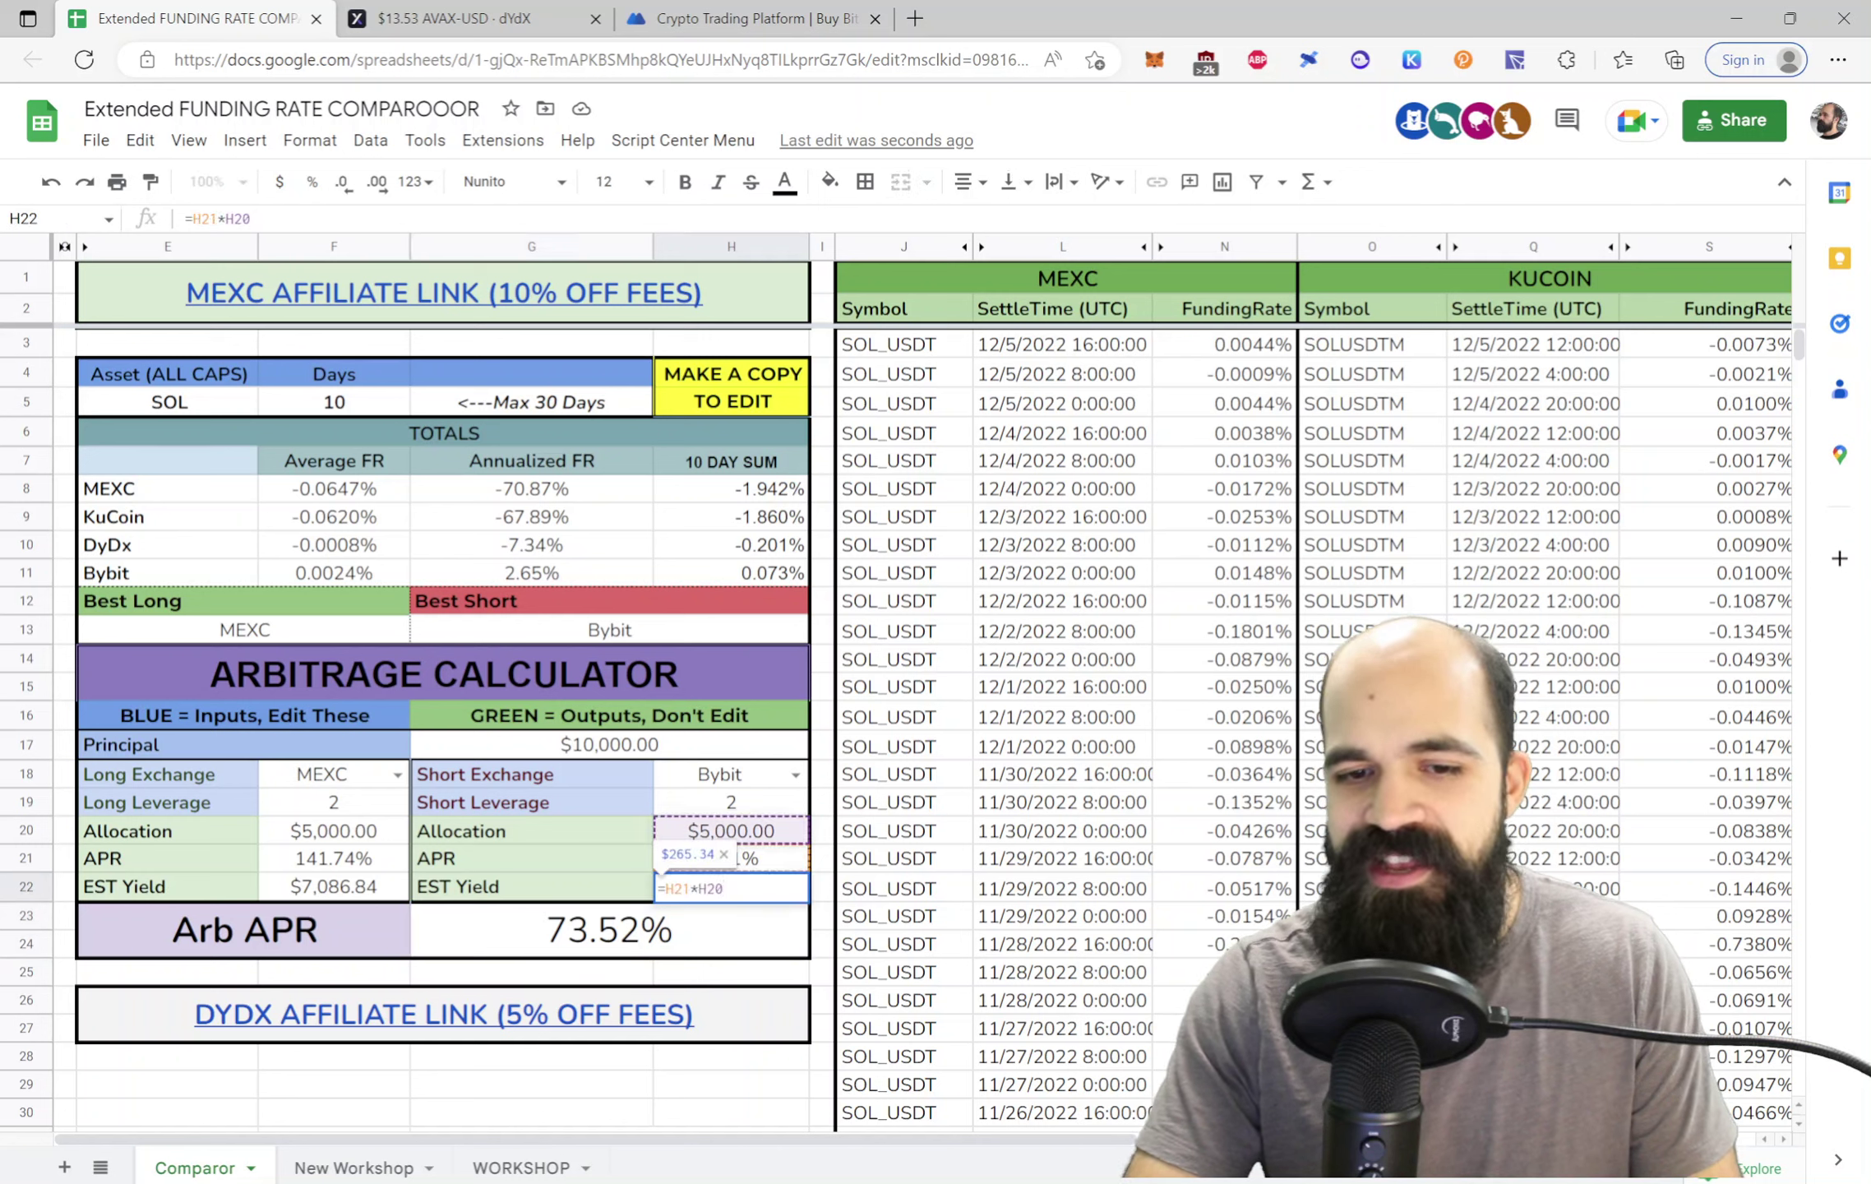
key("Escape")
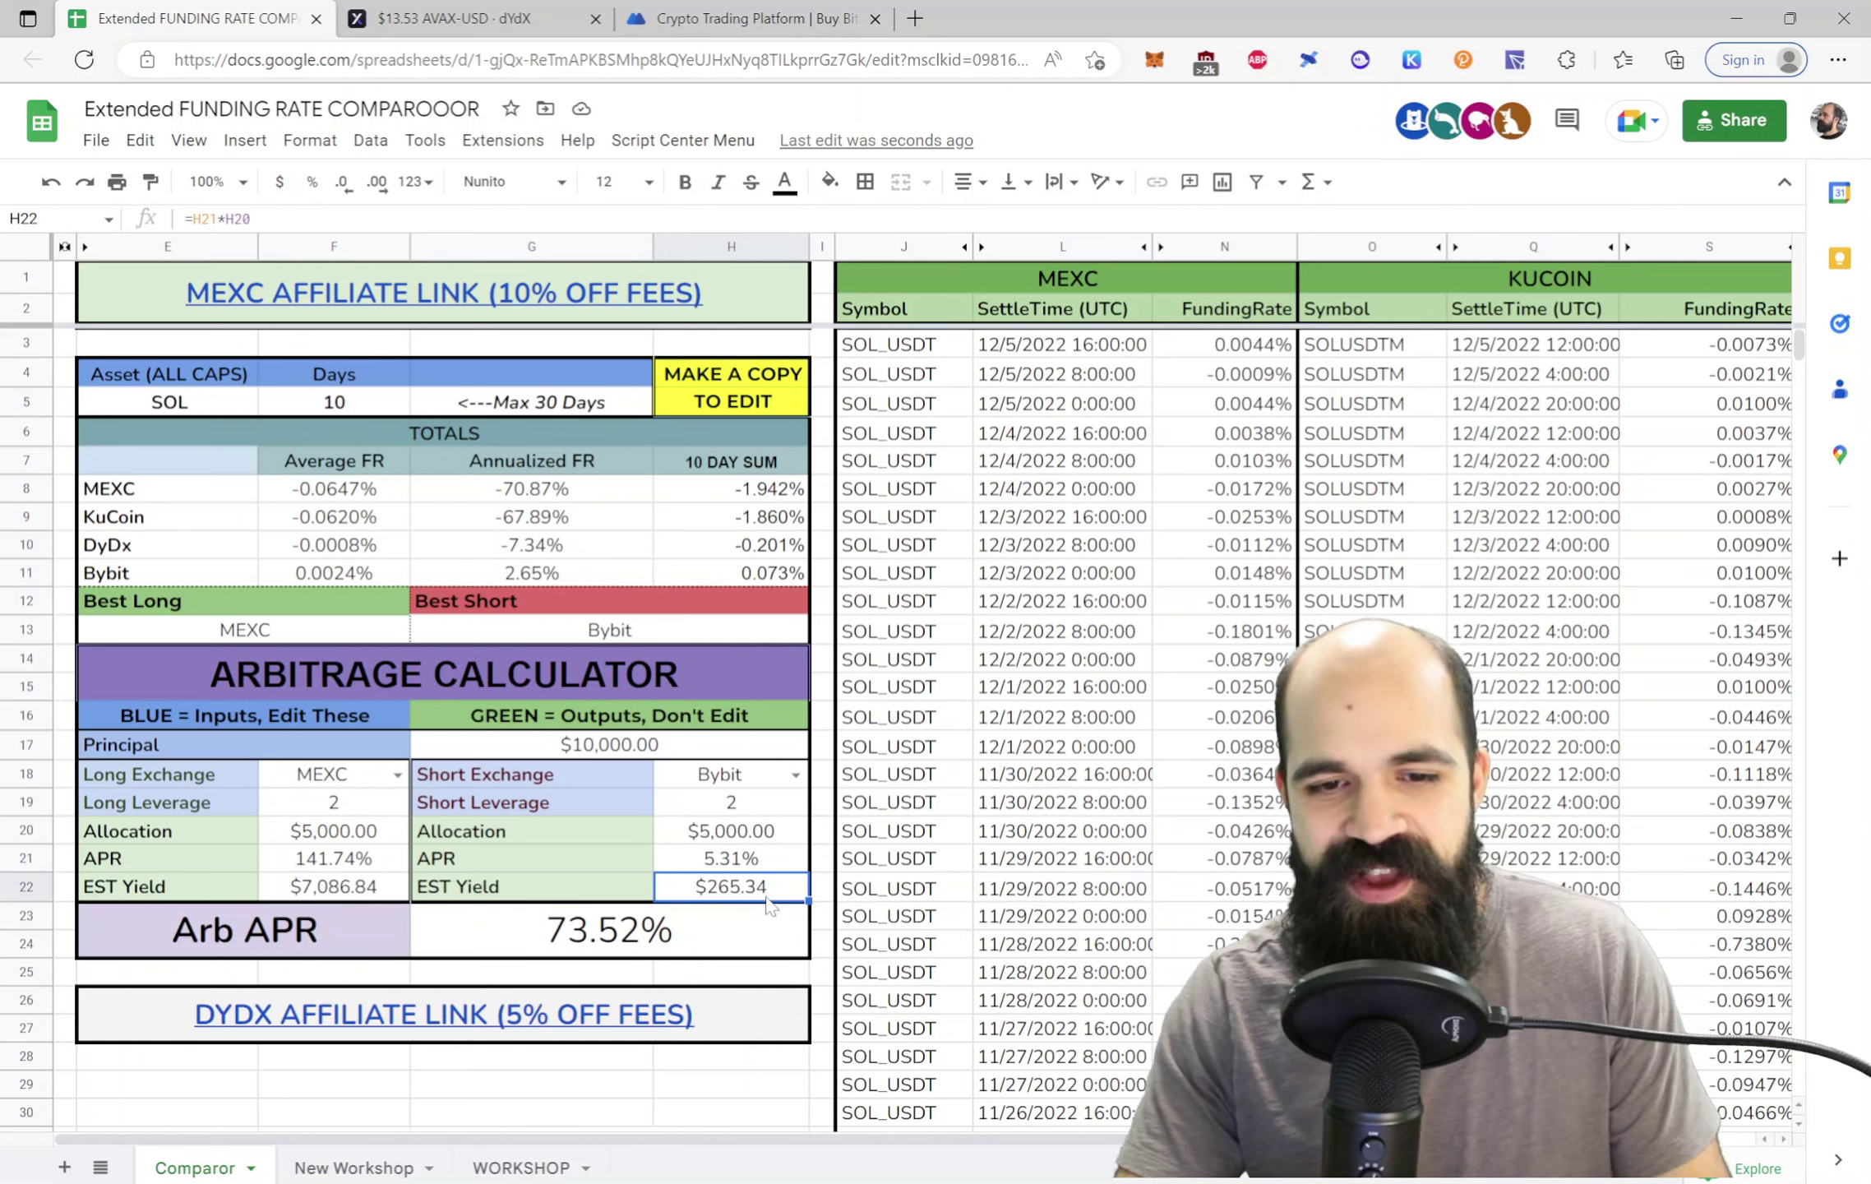
left_click(329, 894)
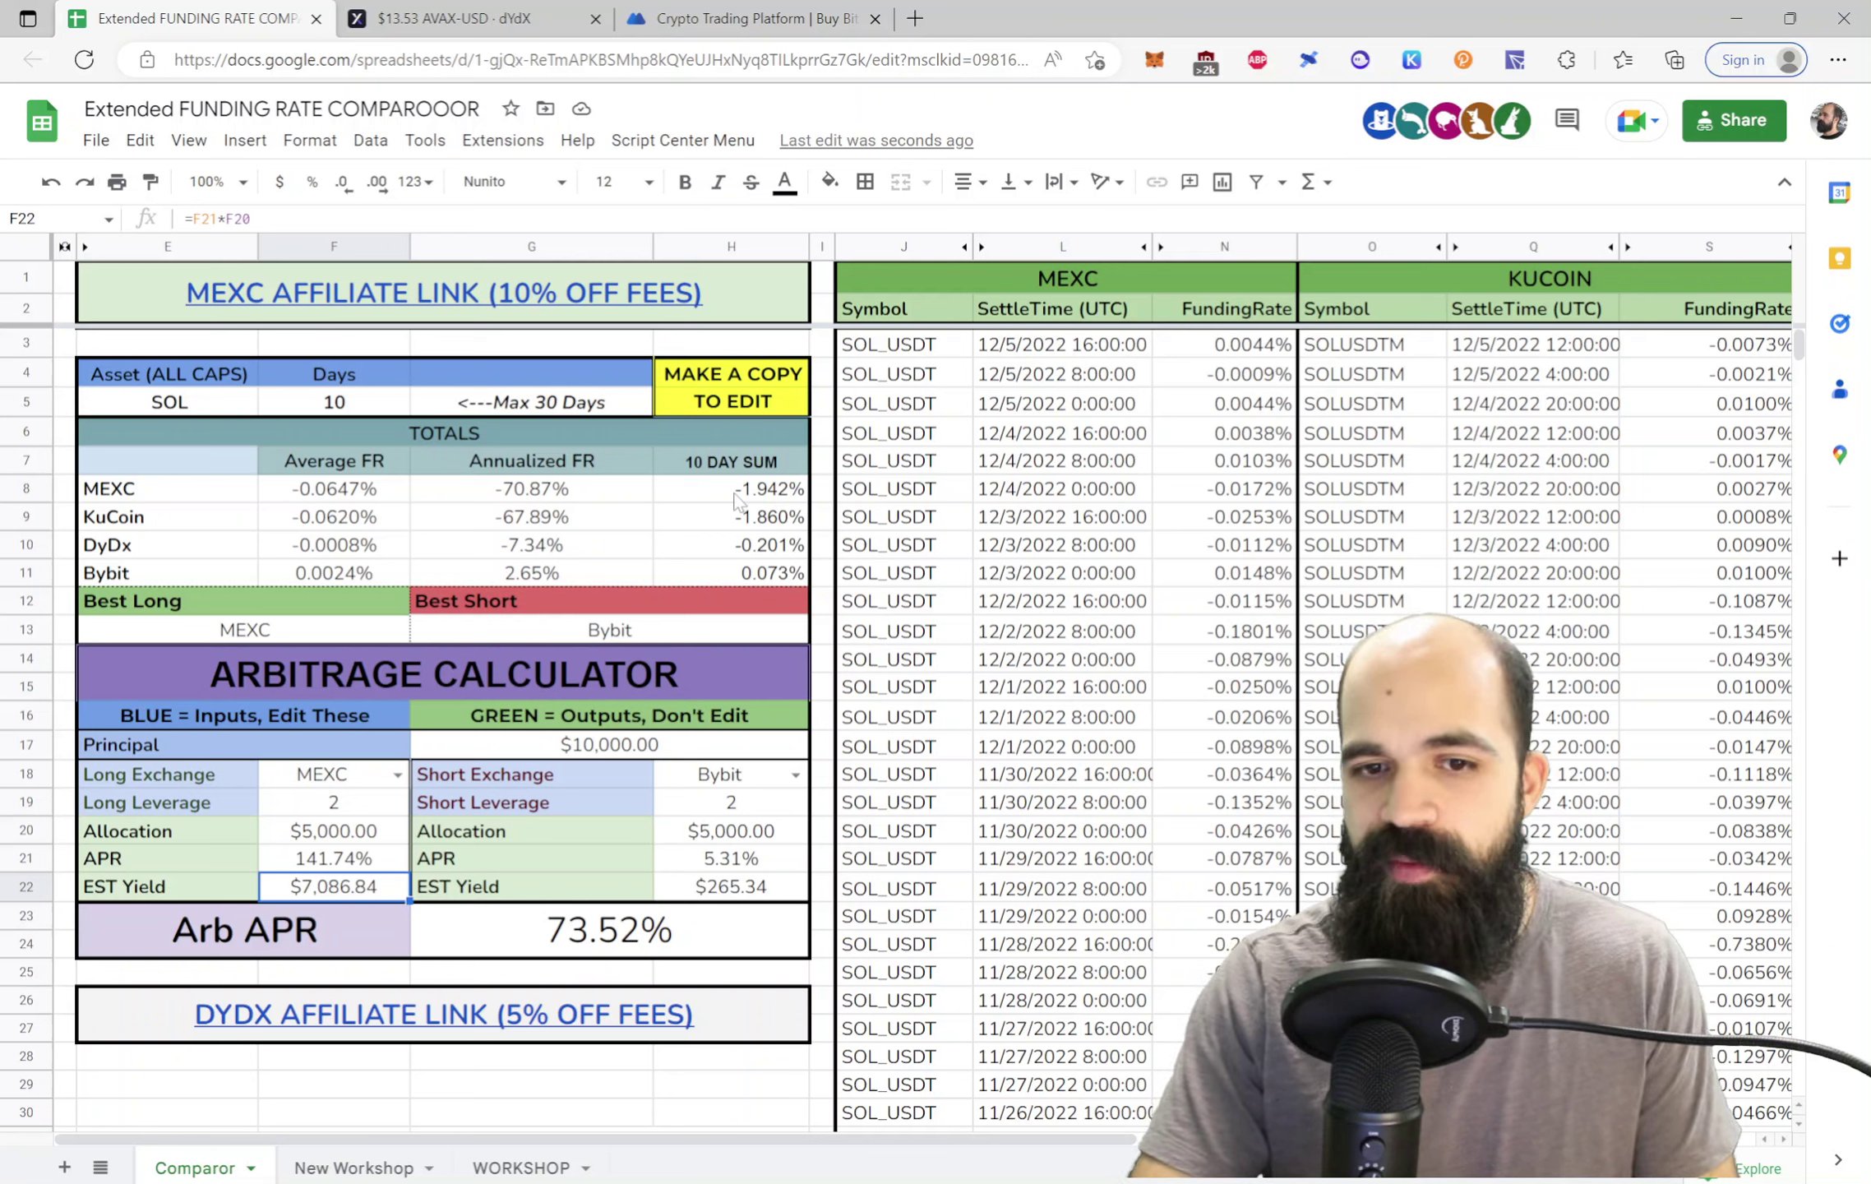
Inspect the 10-day sum values, the MEXC long exchange and the leverage cells
left_click_drag(738, 494, 755, 575)
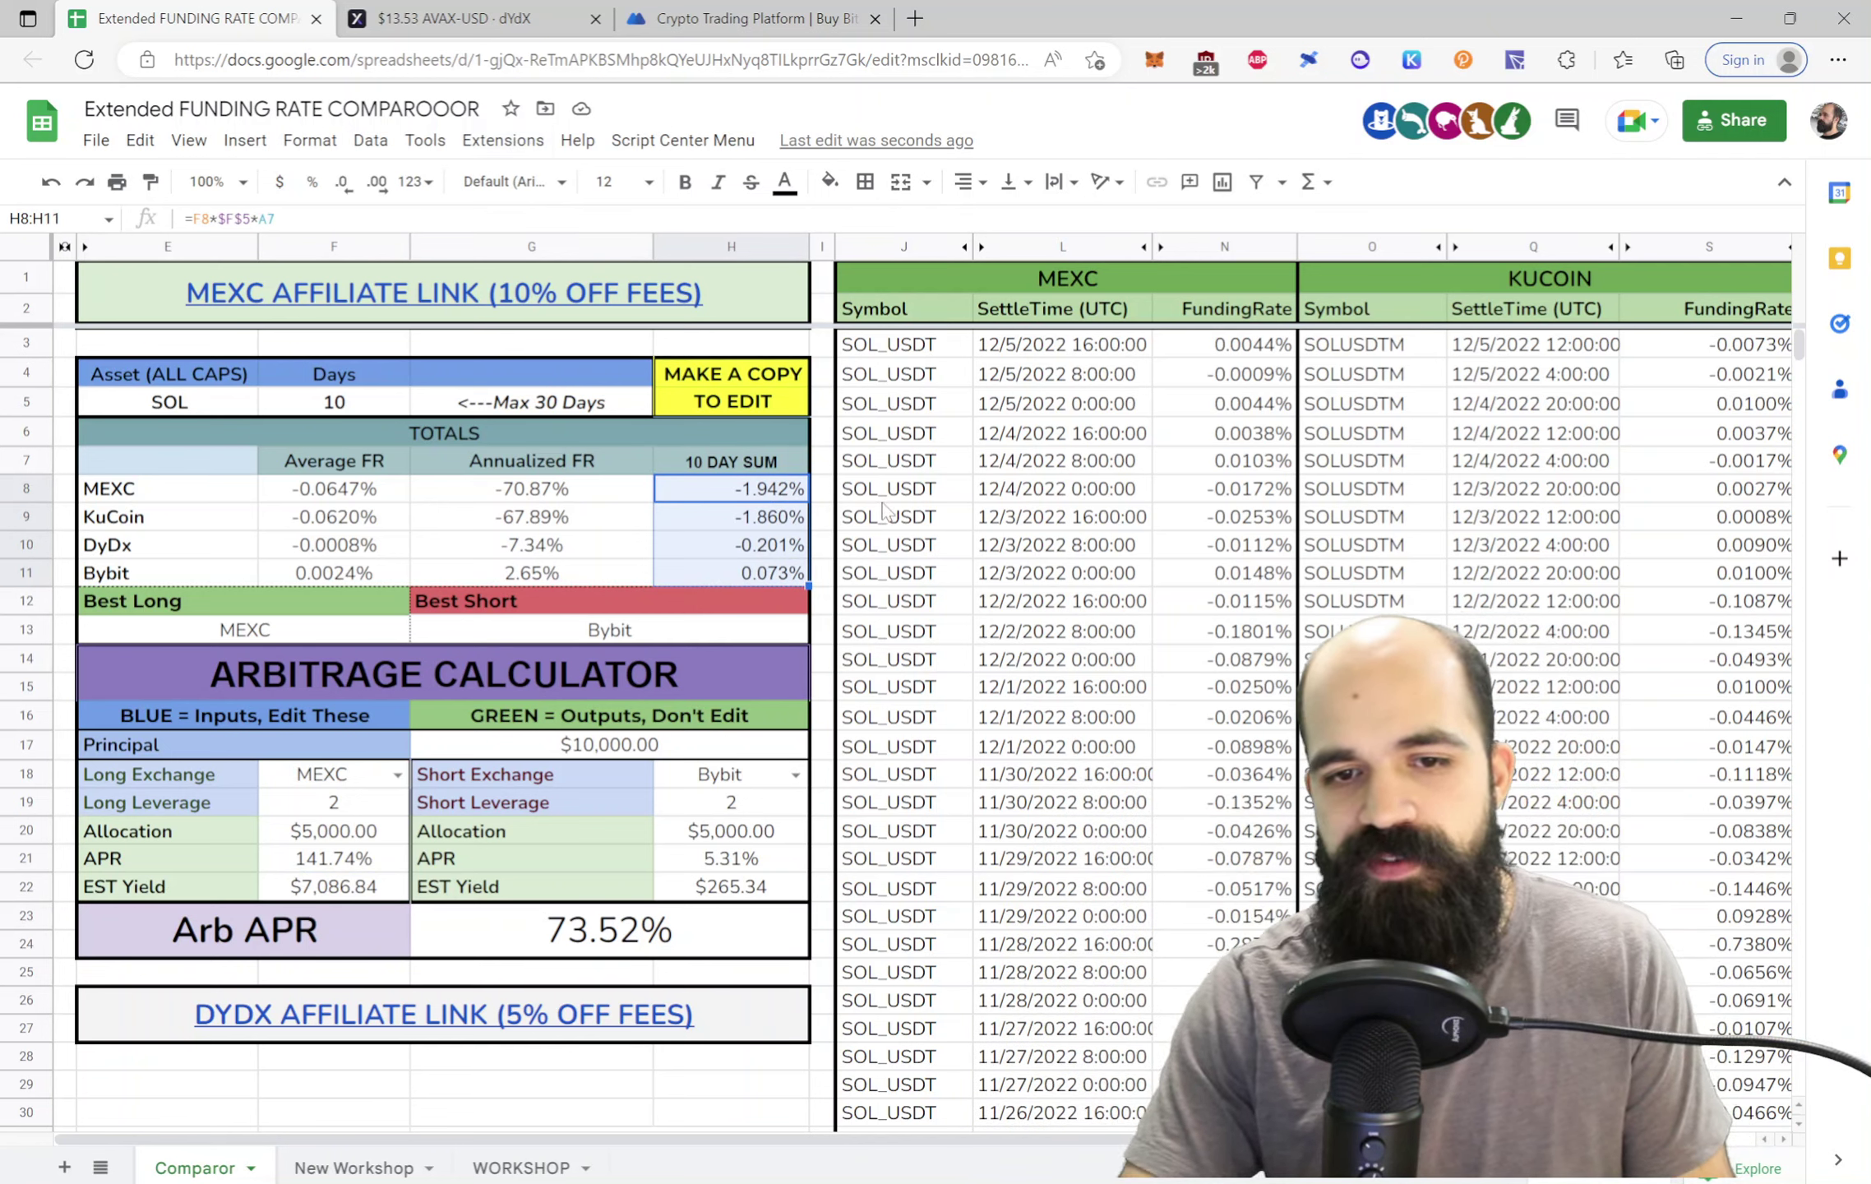
left_click(756, 516)
left_click_drag(736, 580, 761, 500)
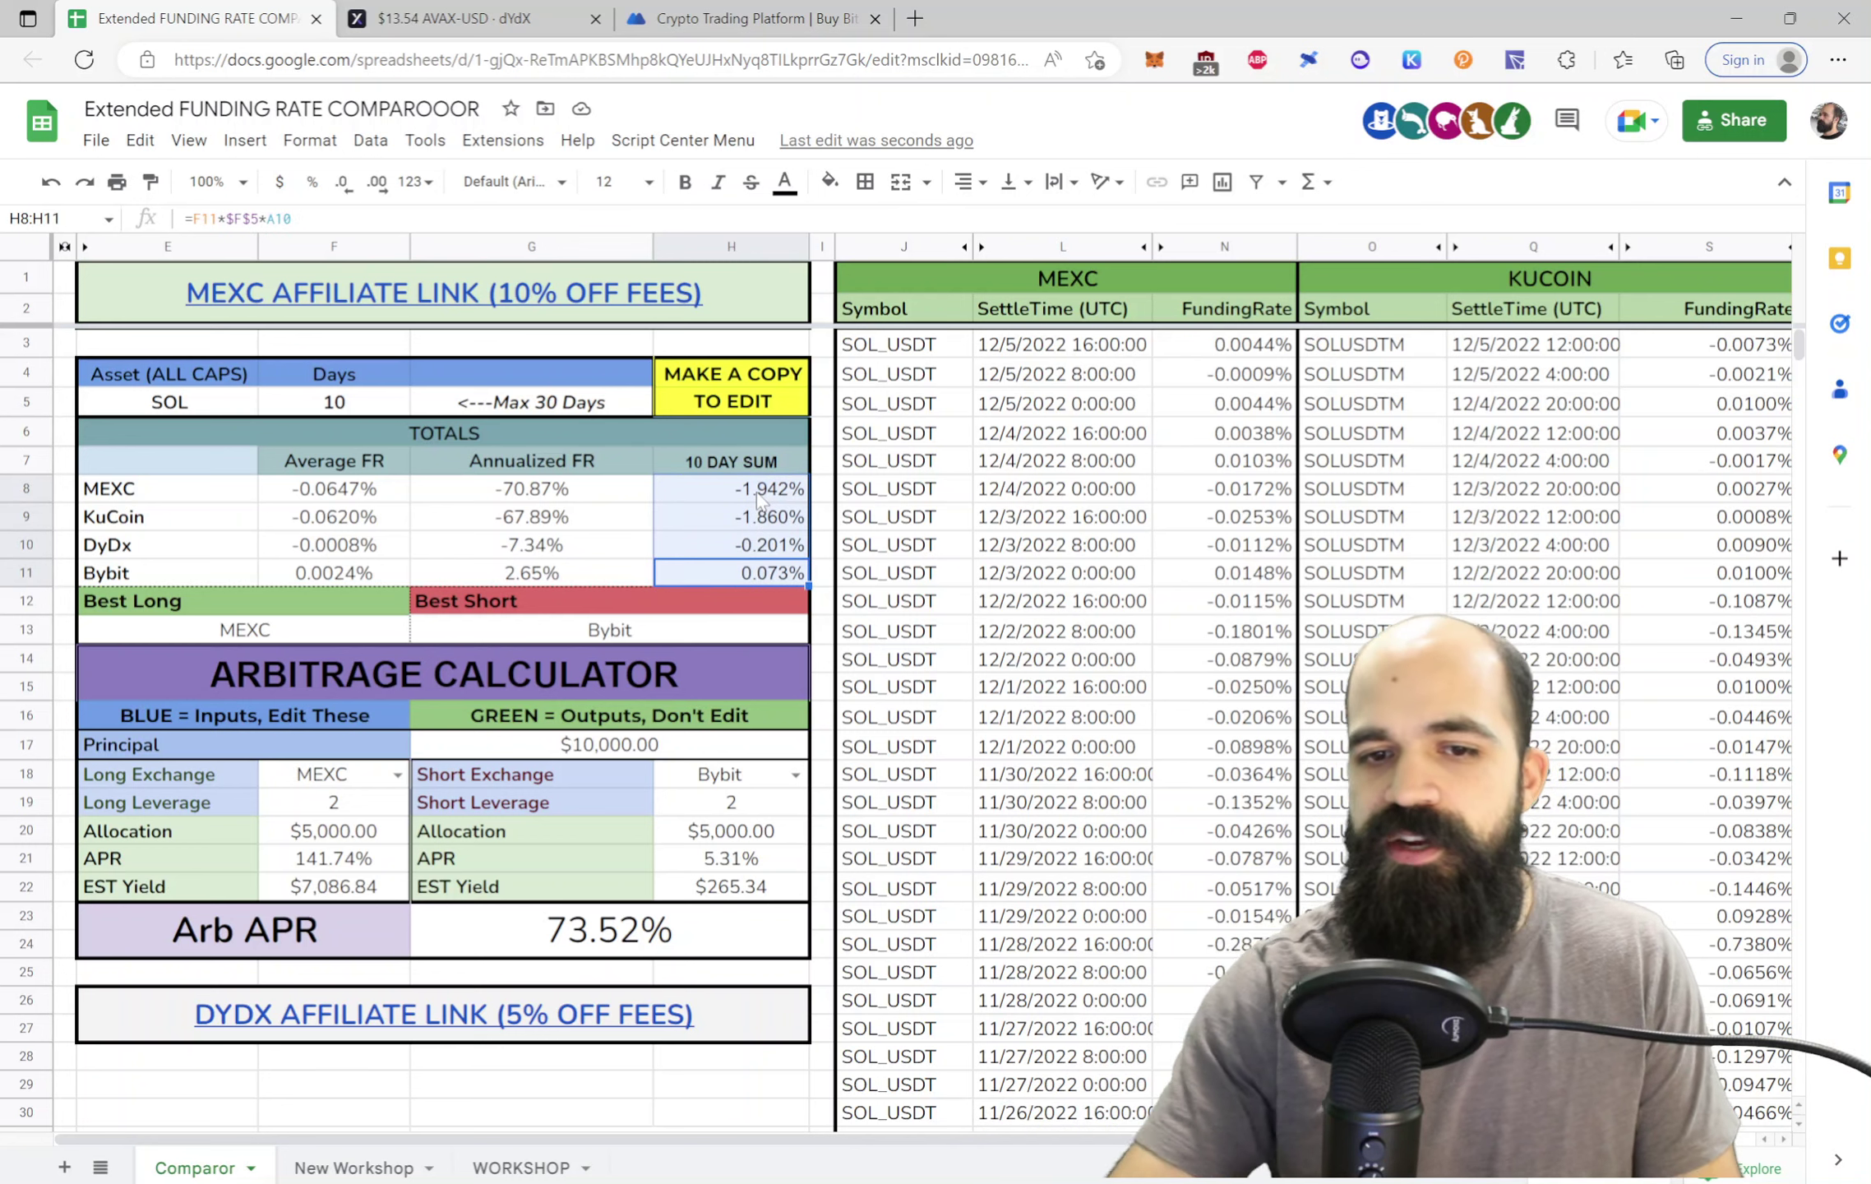
left_click(728, 525)
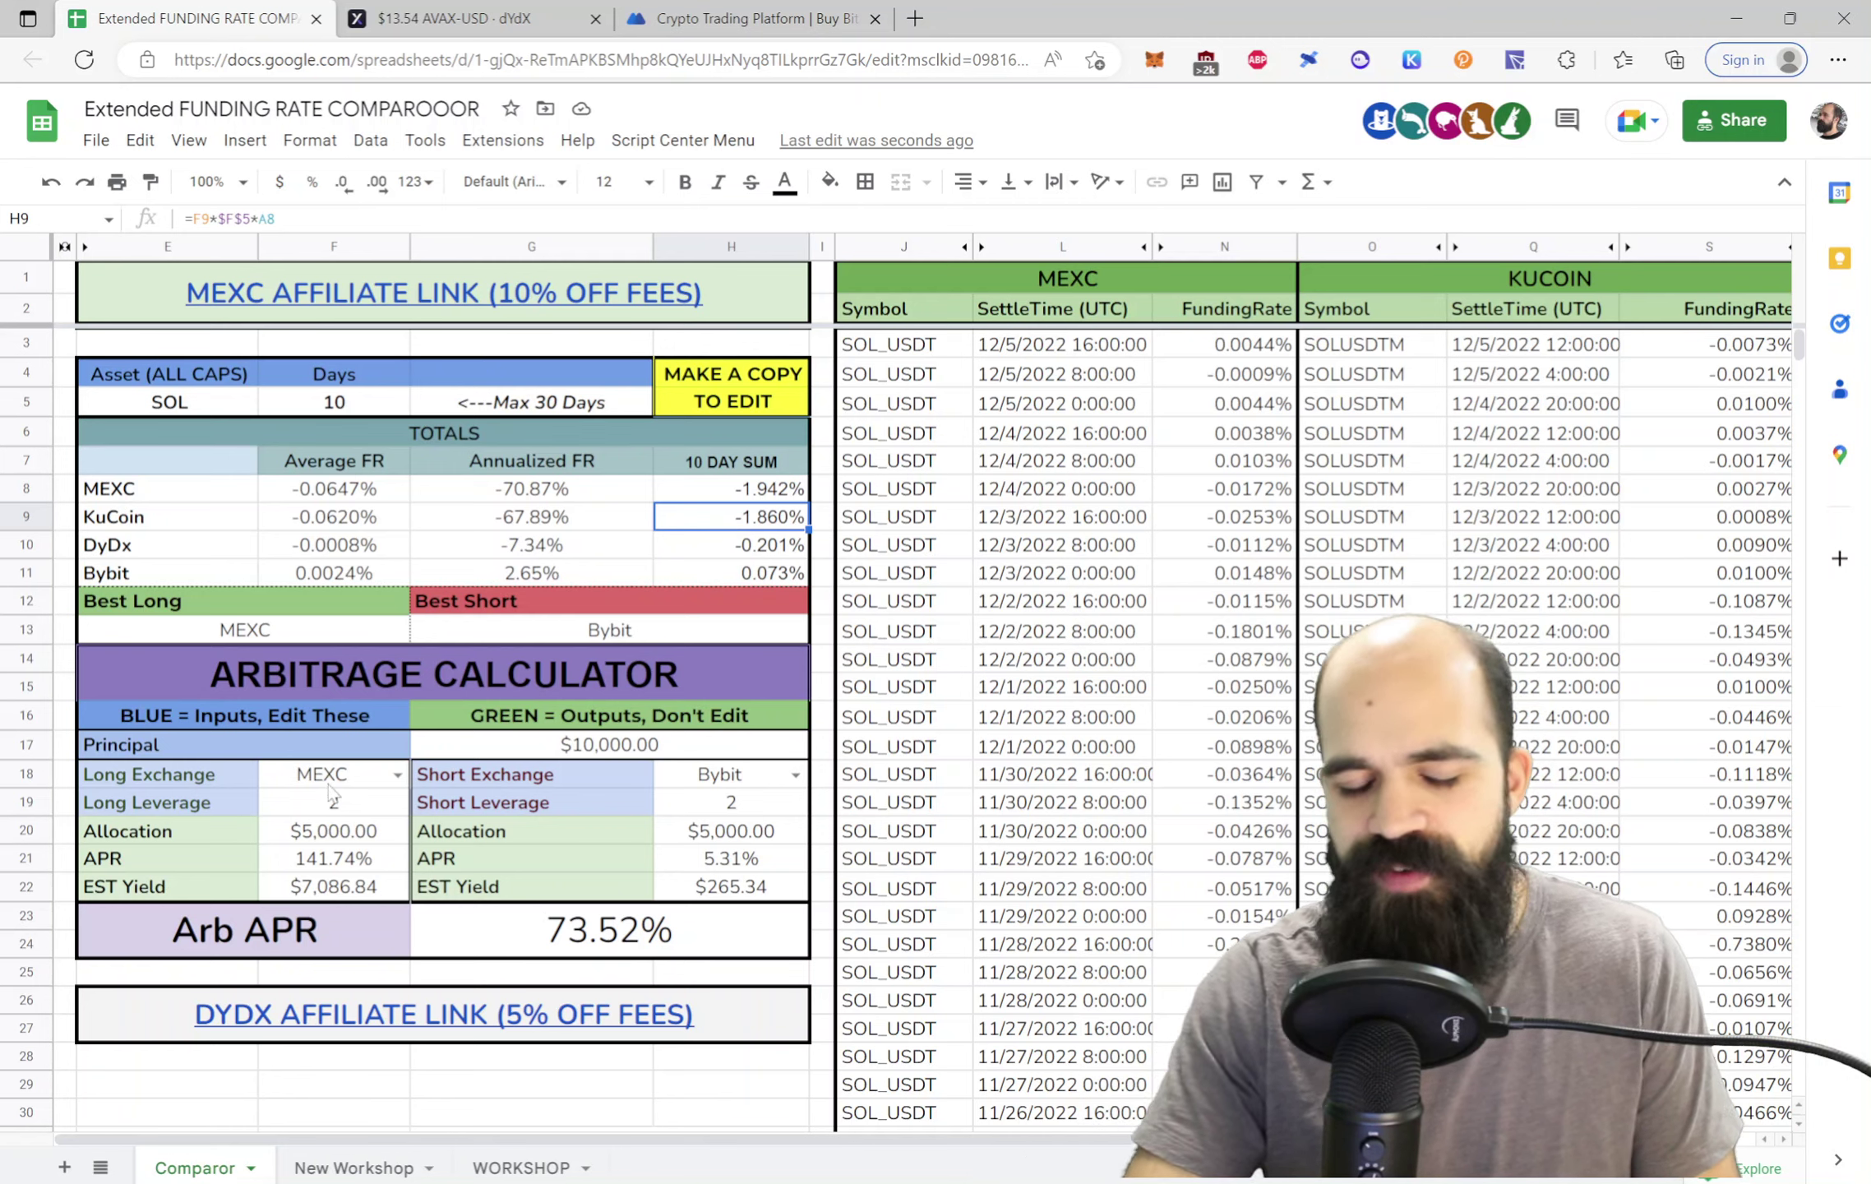
left_click(633, 717)
left_click(373, 782)
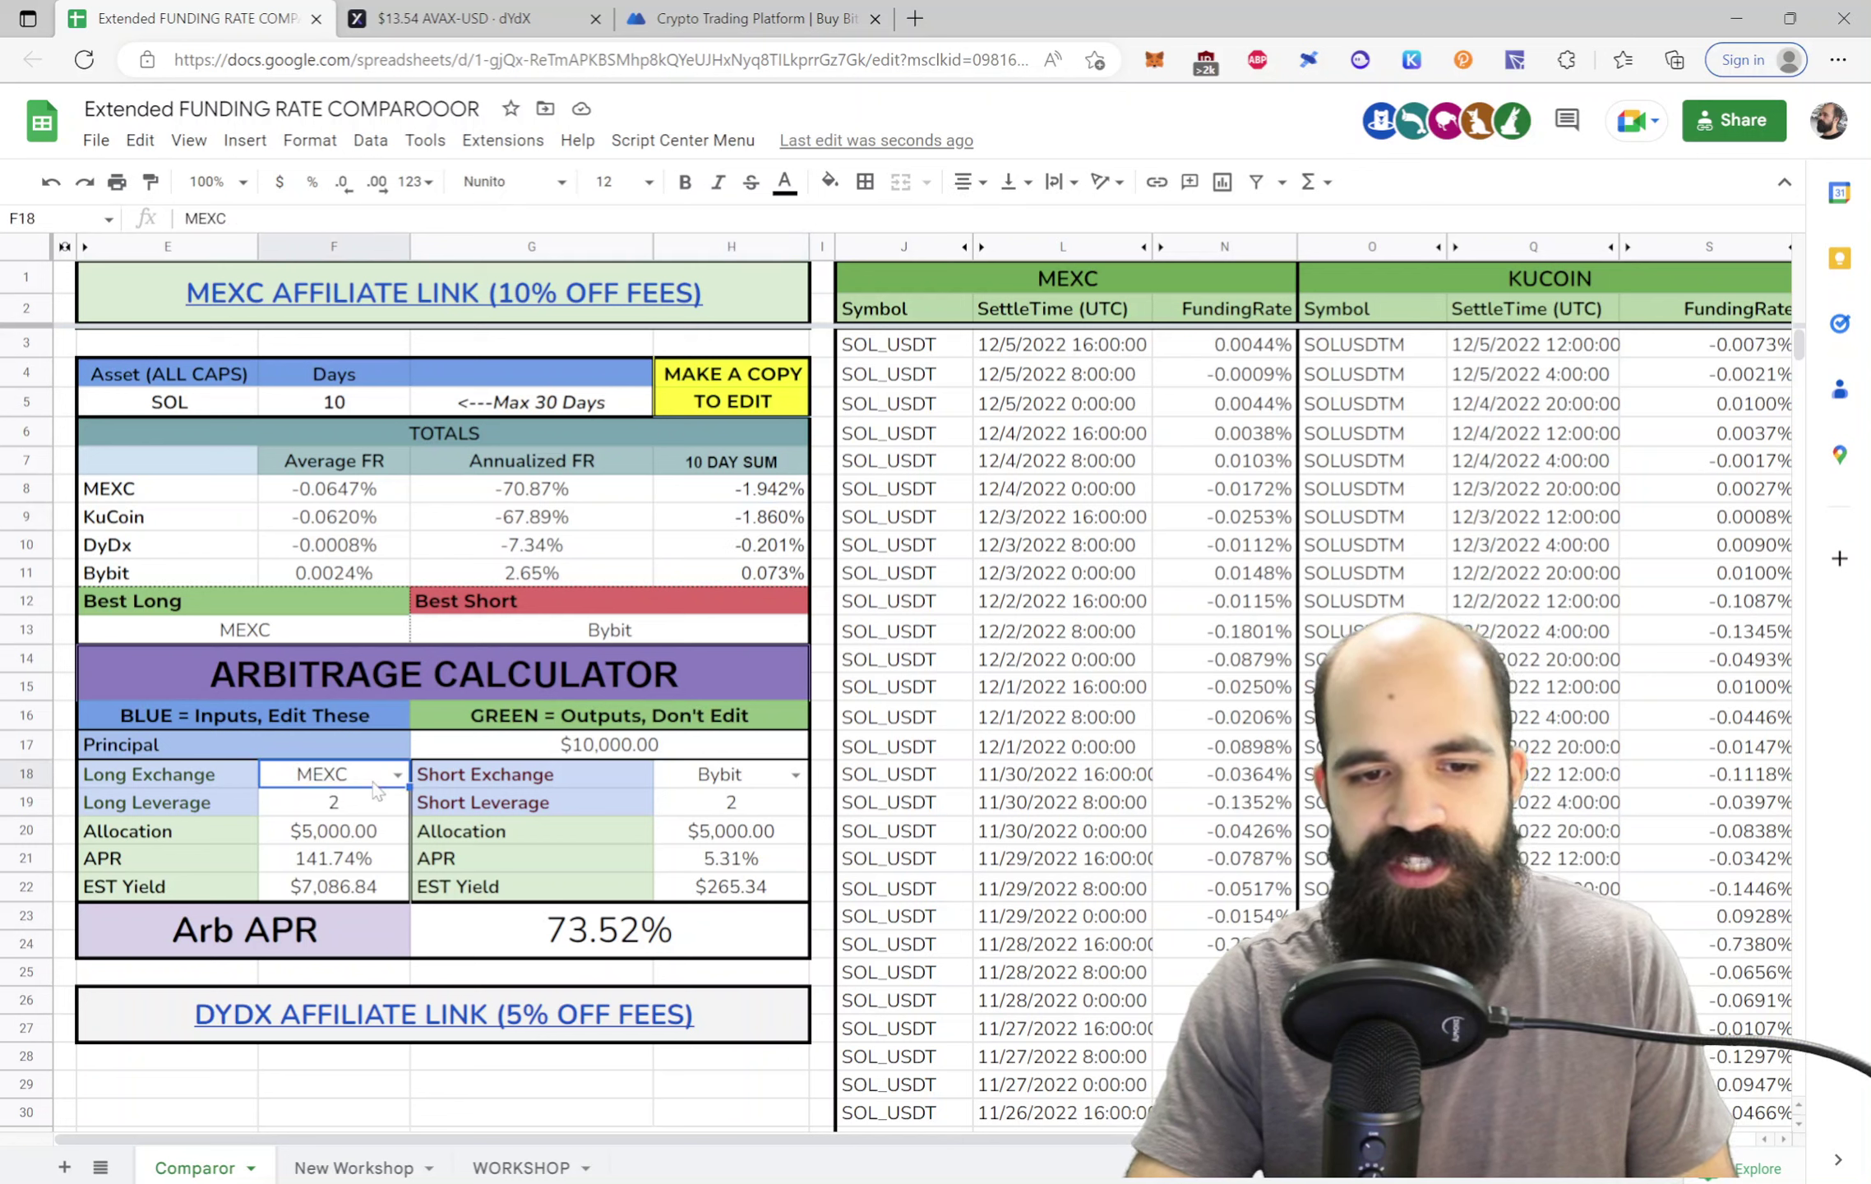
left_click(740, 781)
key("Down")
key("Left")
key("Left")
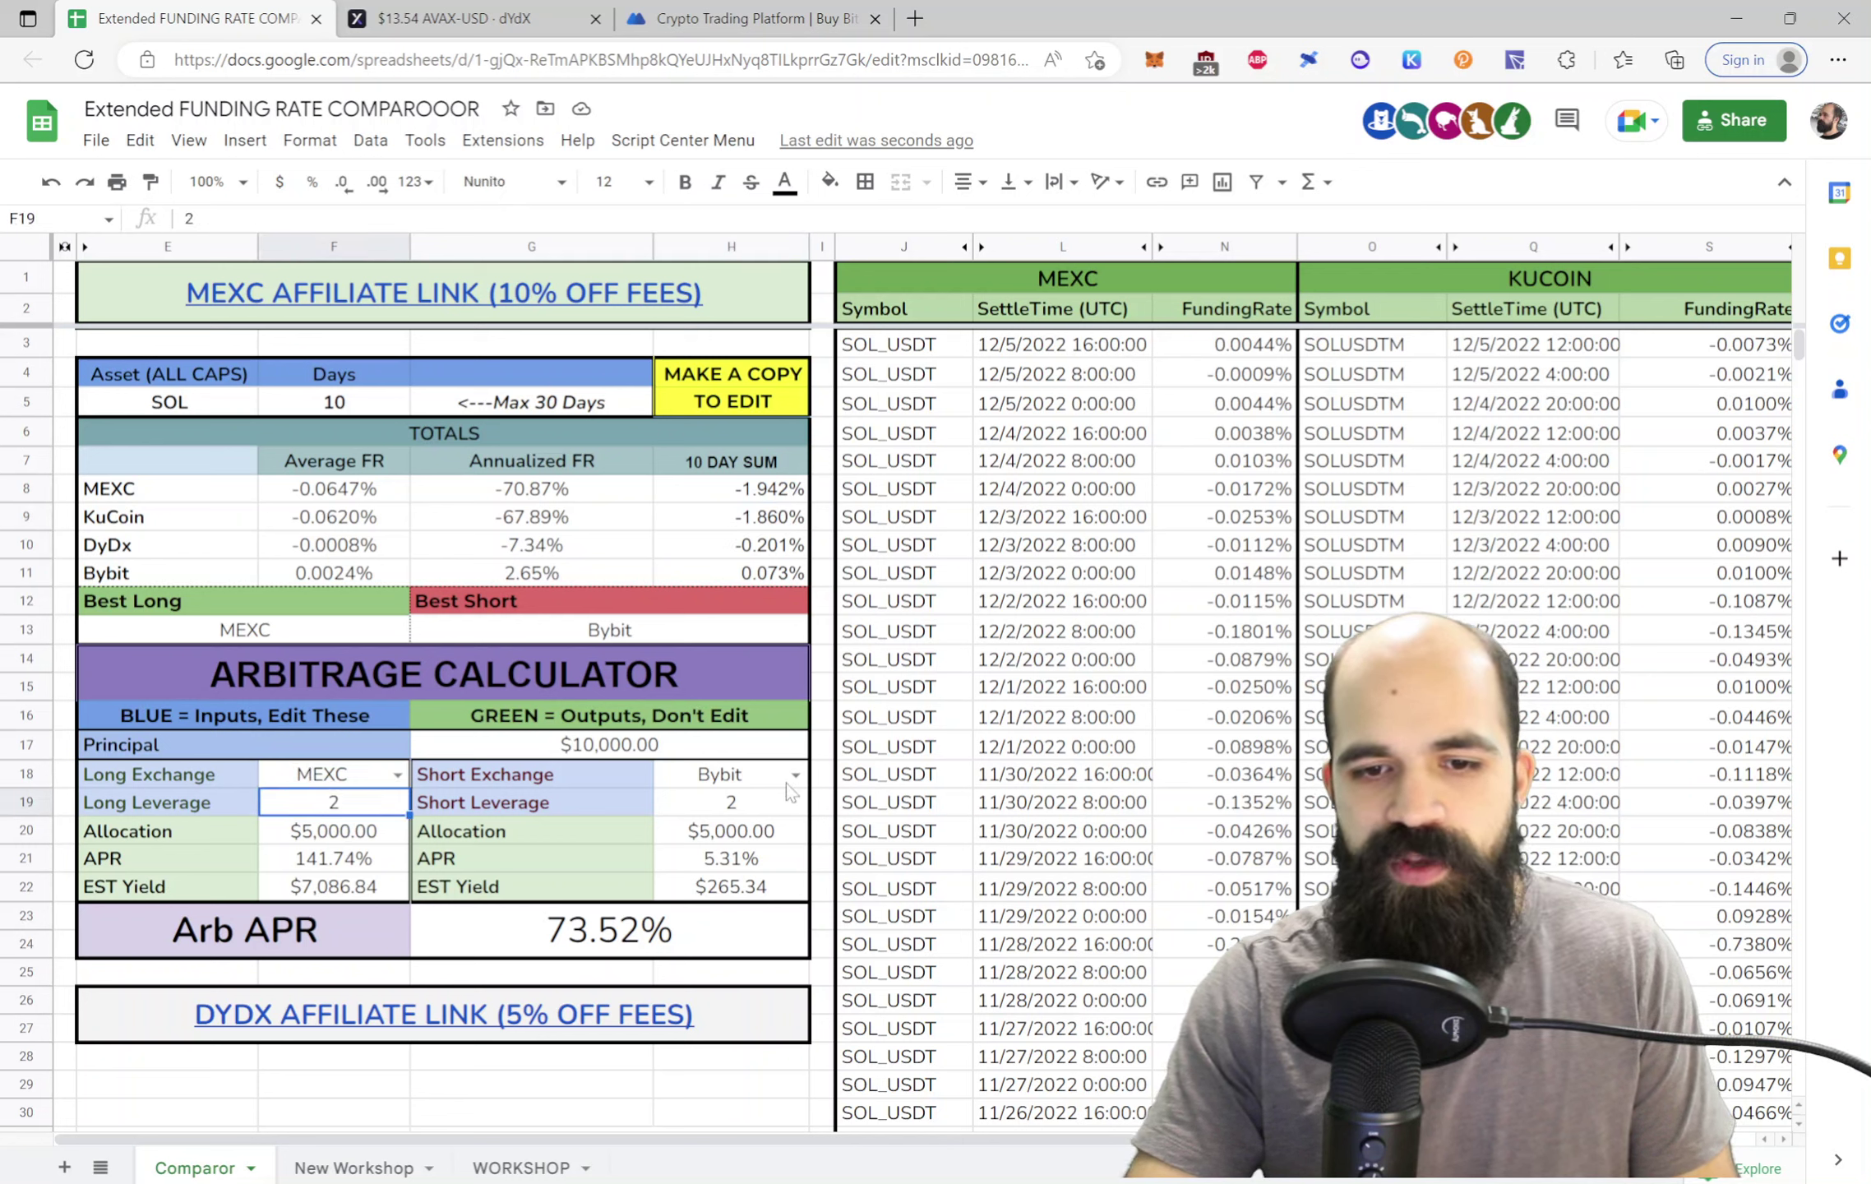
Switch the short exchange to DyDx and deselect the calculator
left_click(795, 774)
left_click(785, 878)
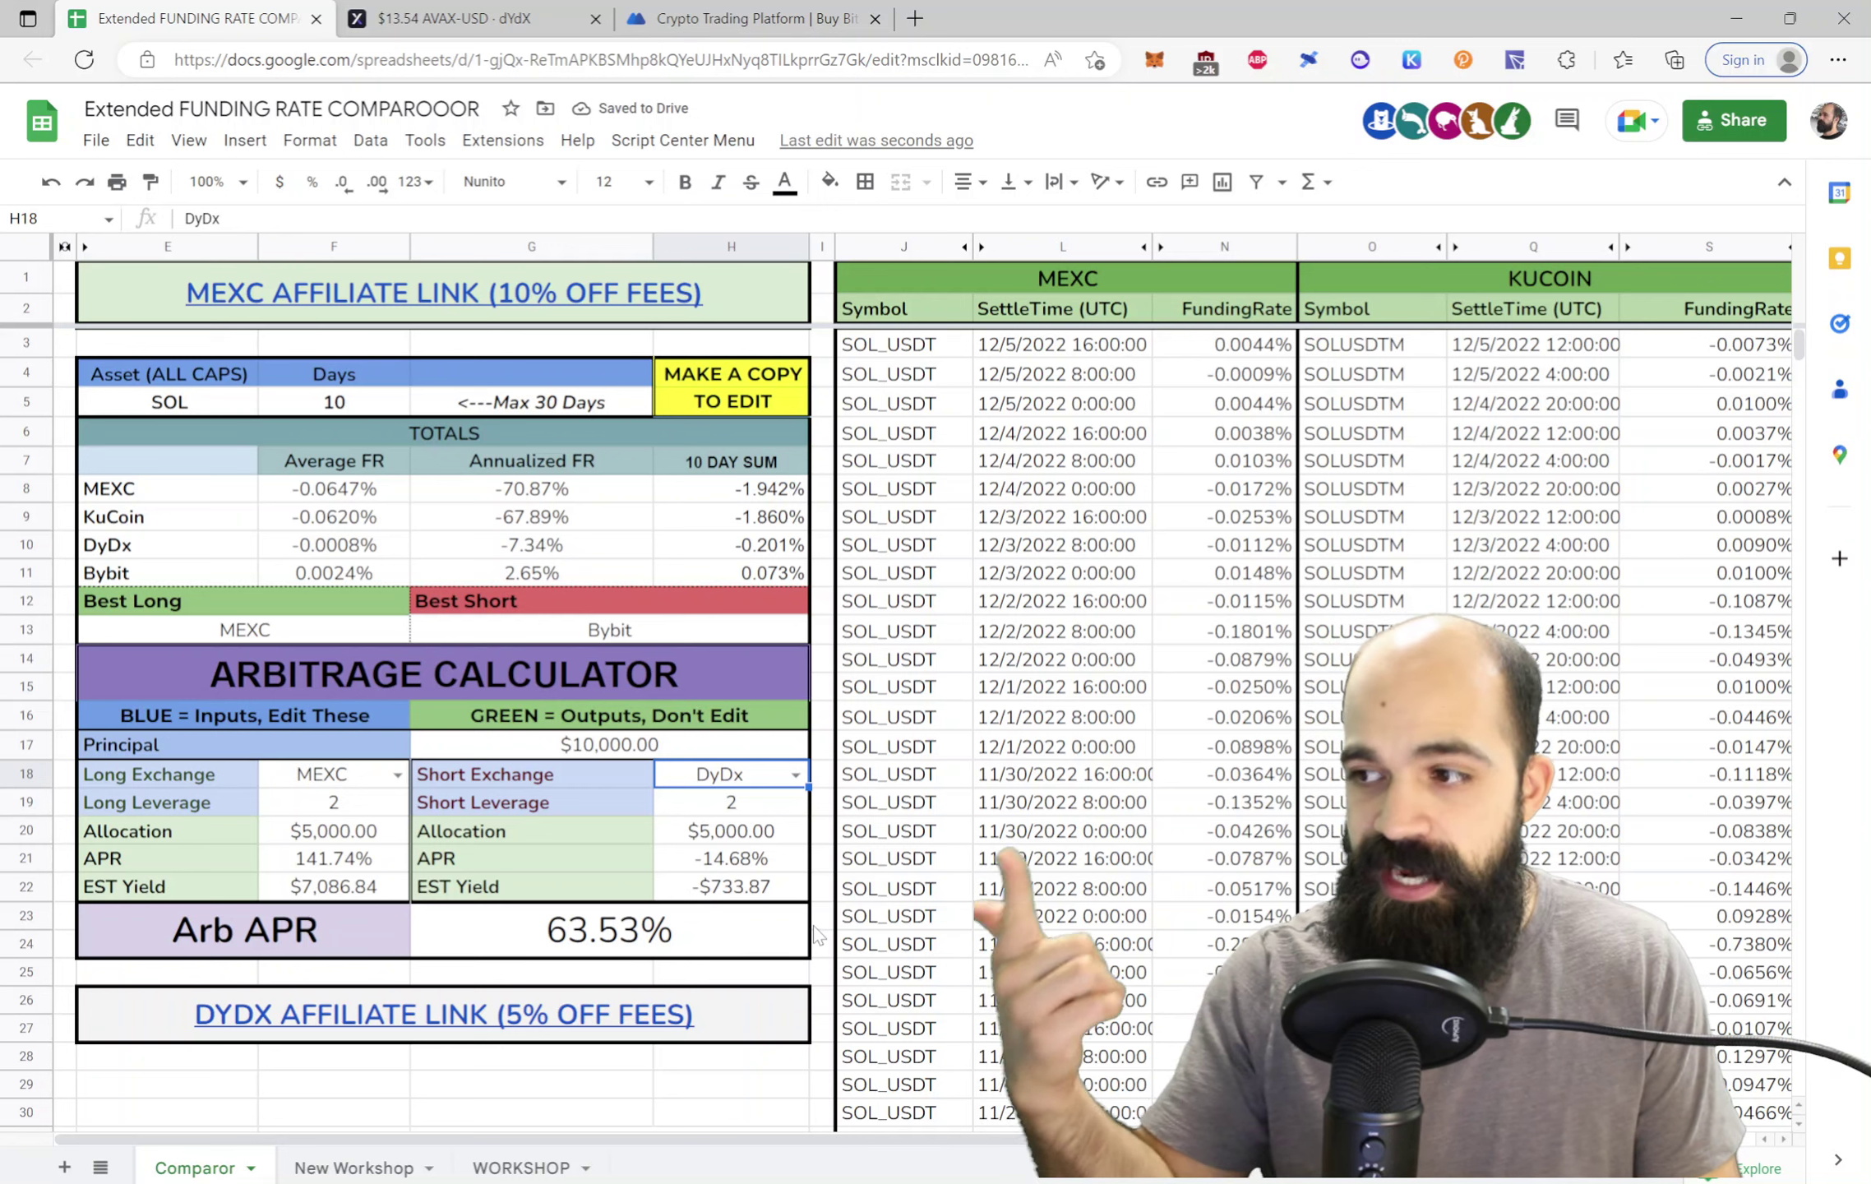
left_click(573, 1087)
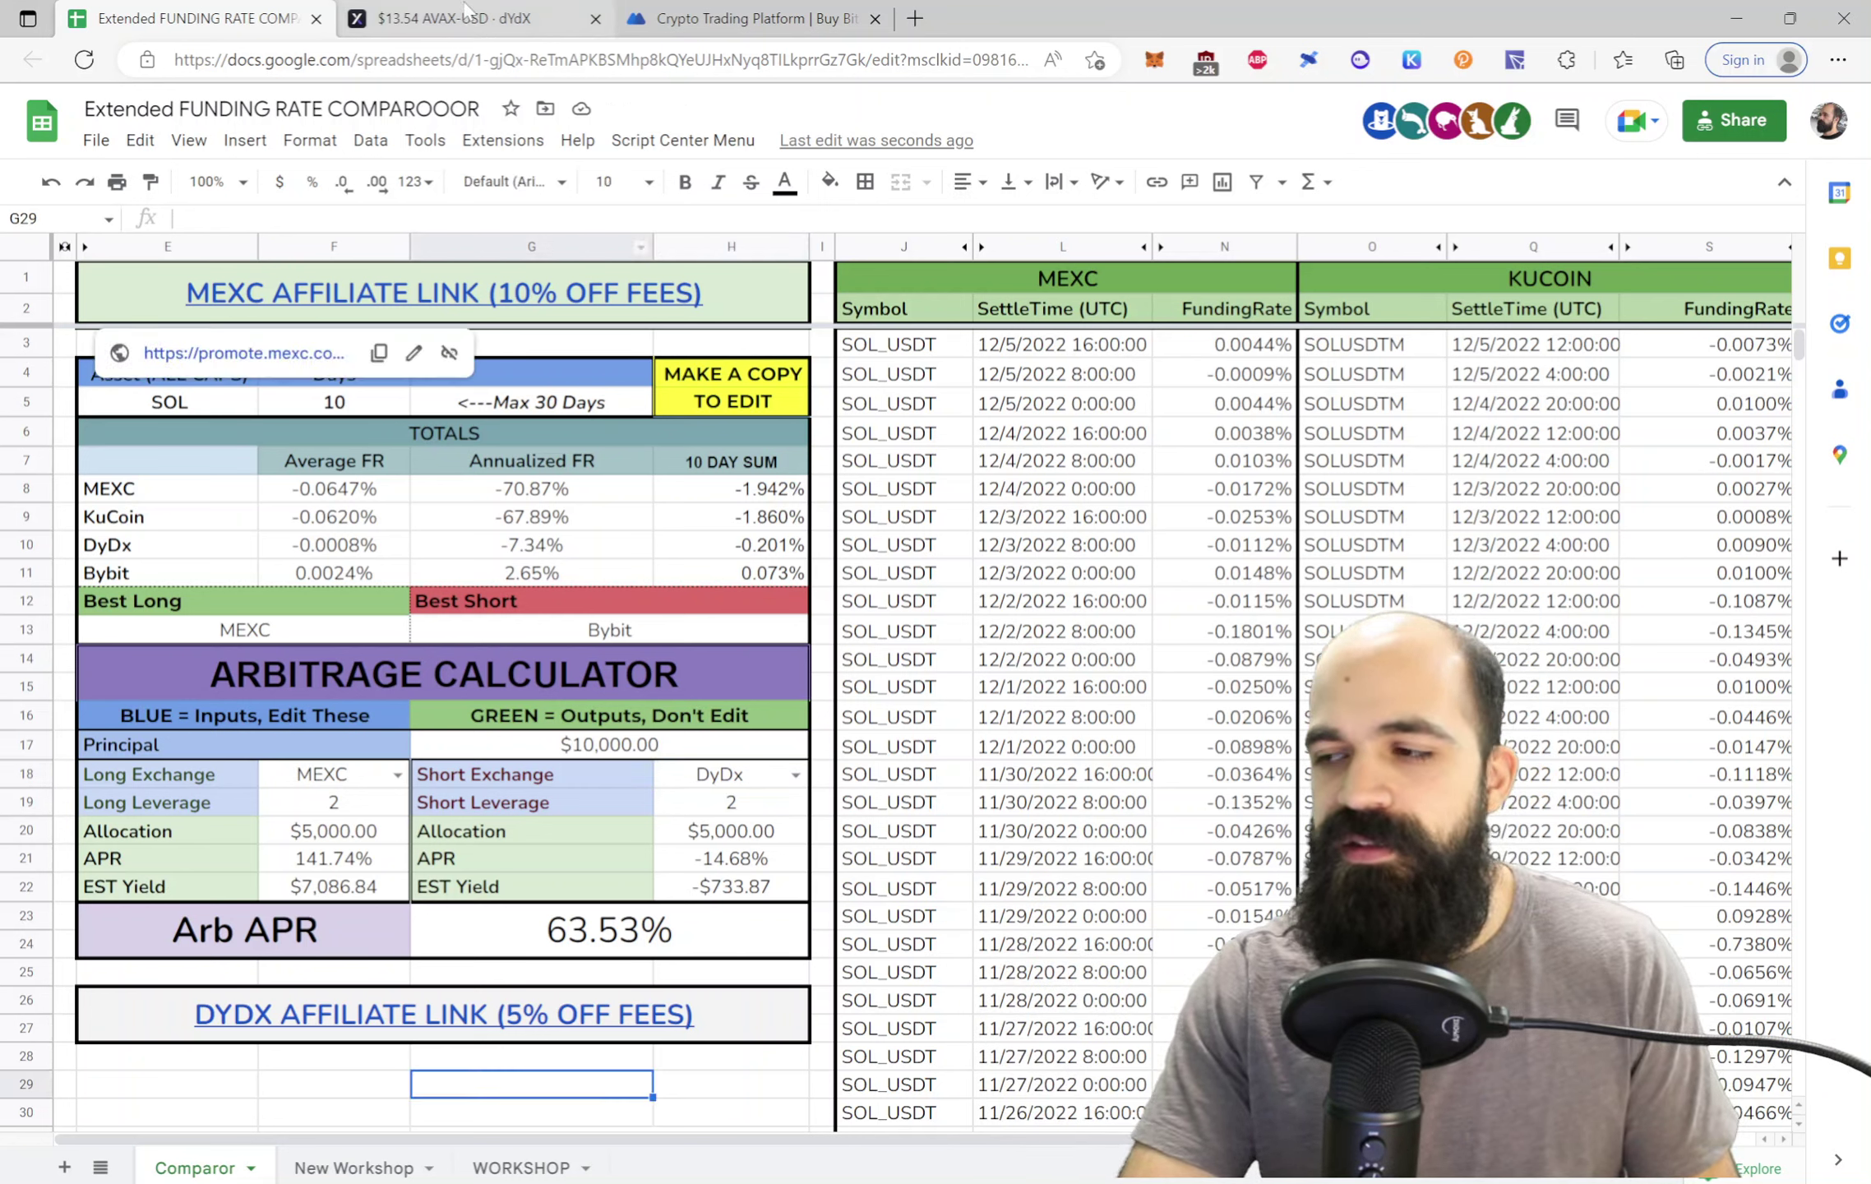
mouse_move(438, 8)
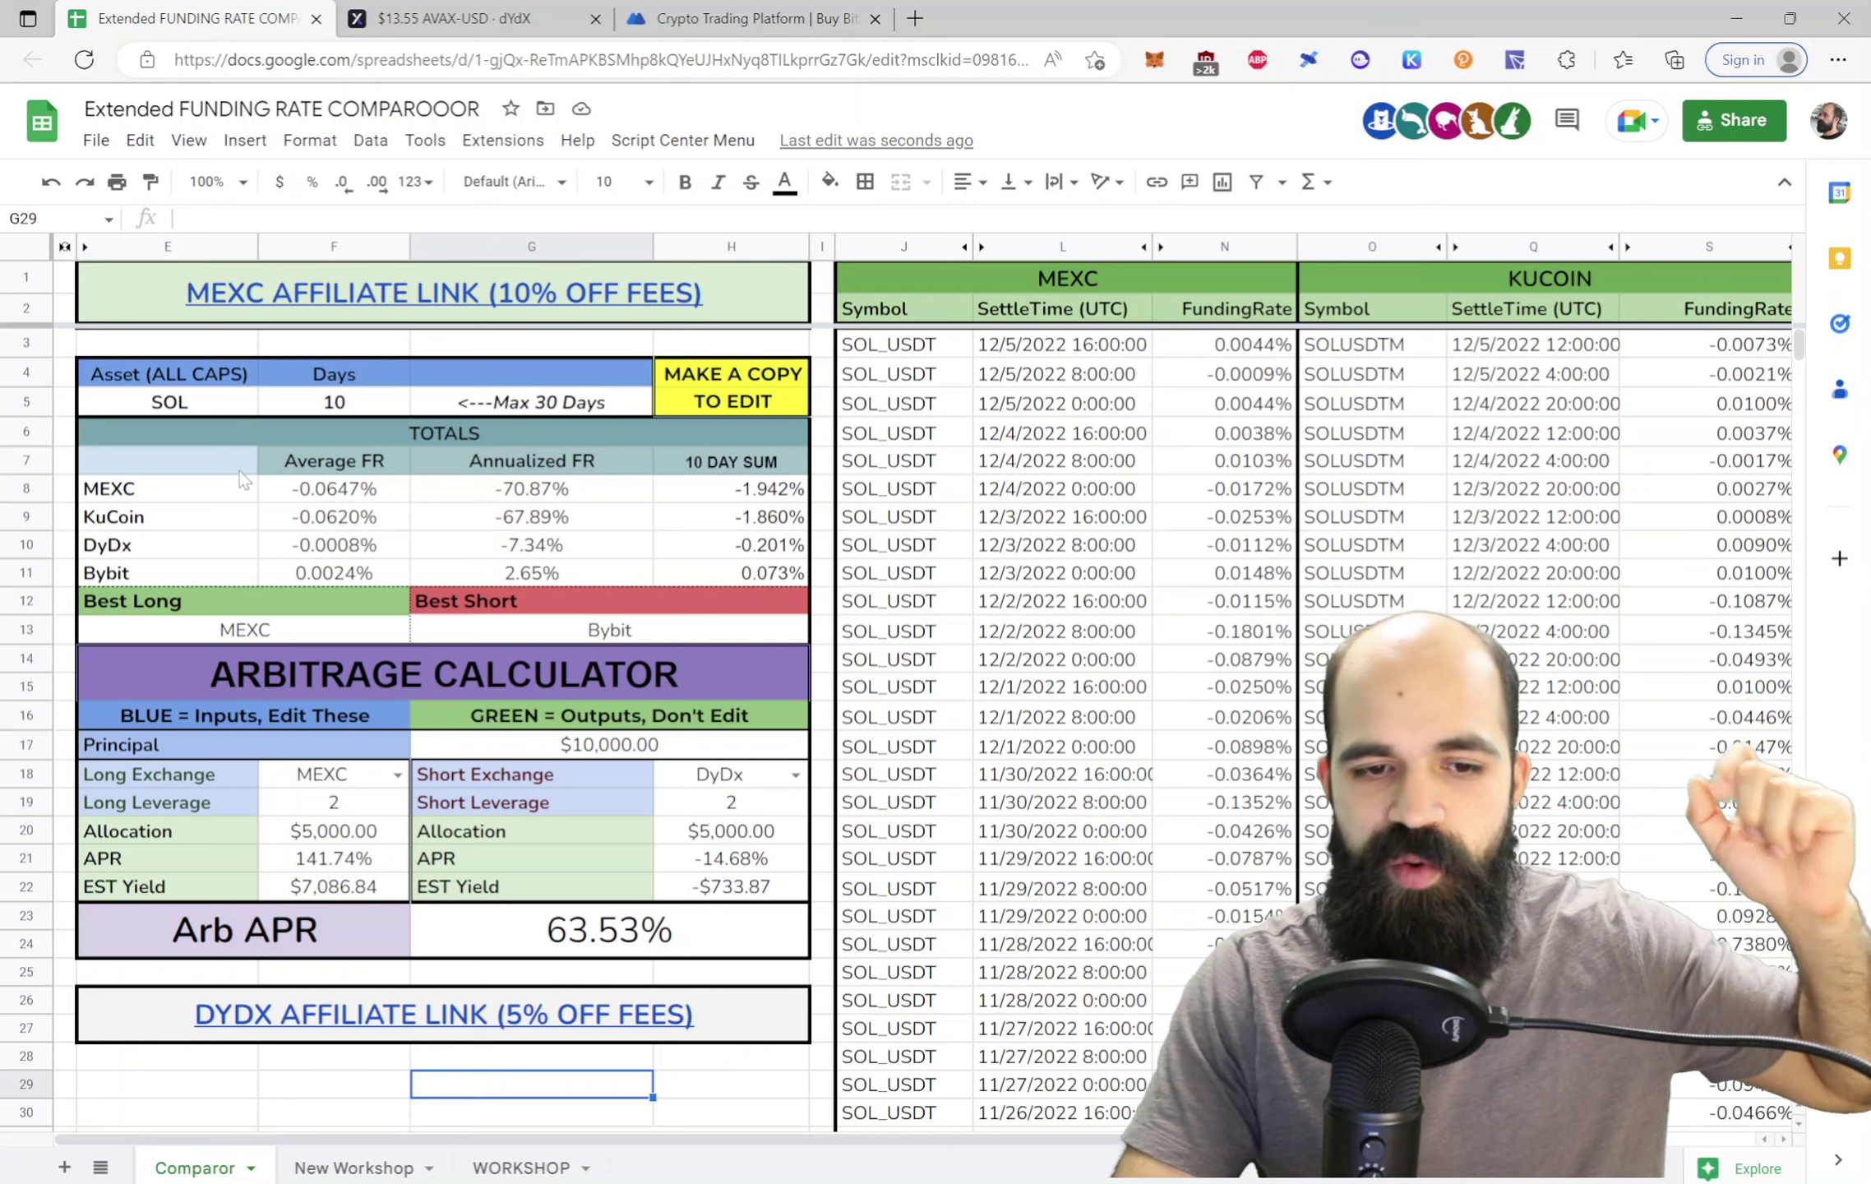
Change the calculator's asset from SOL to LINK, then to EOS
left_click(213, 409)
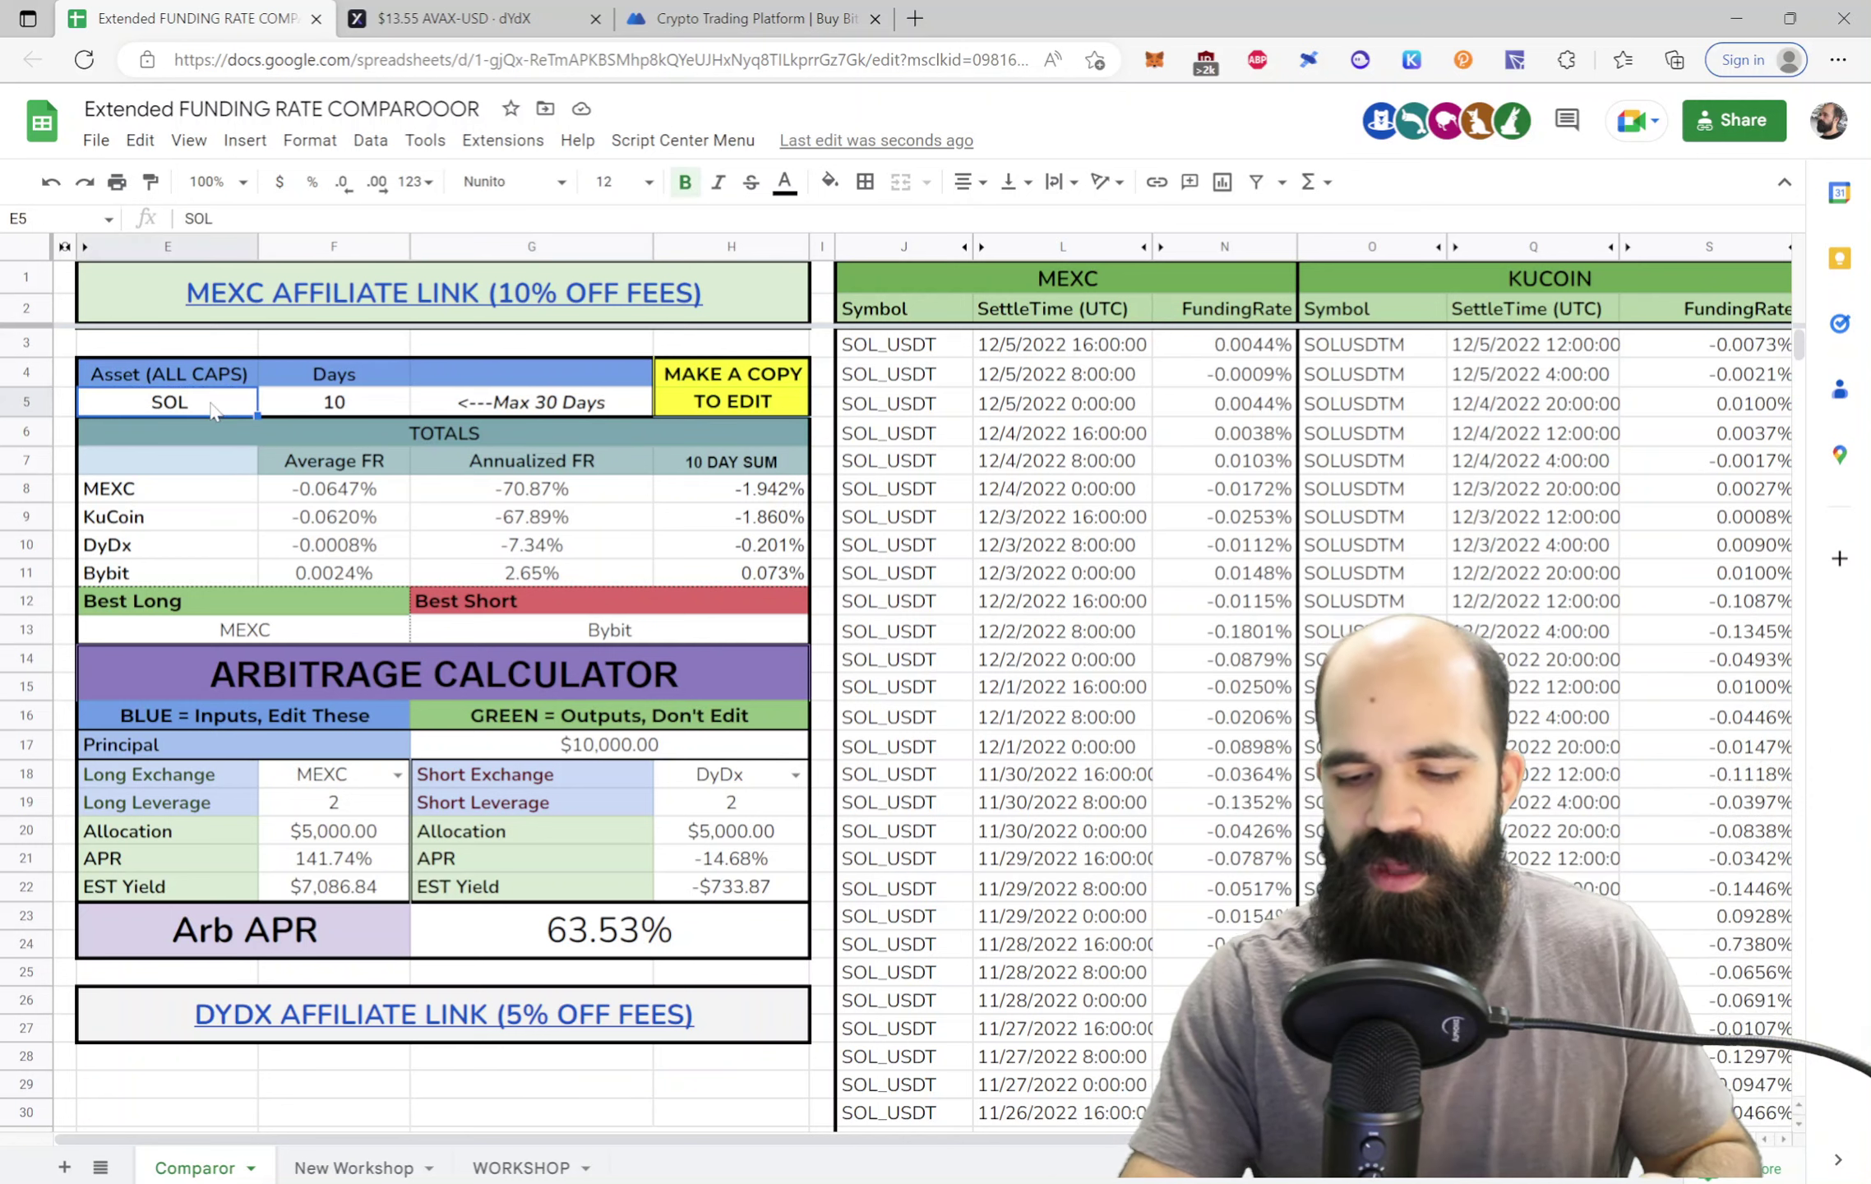
type("LINK")
key("Return")
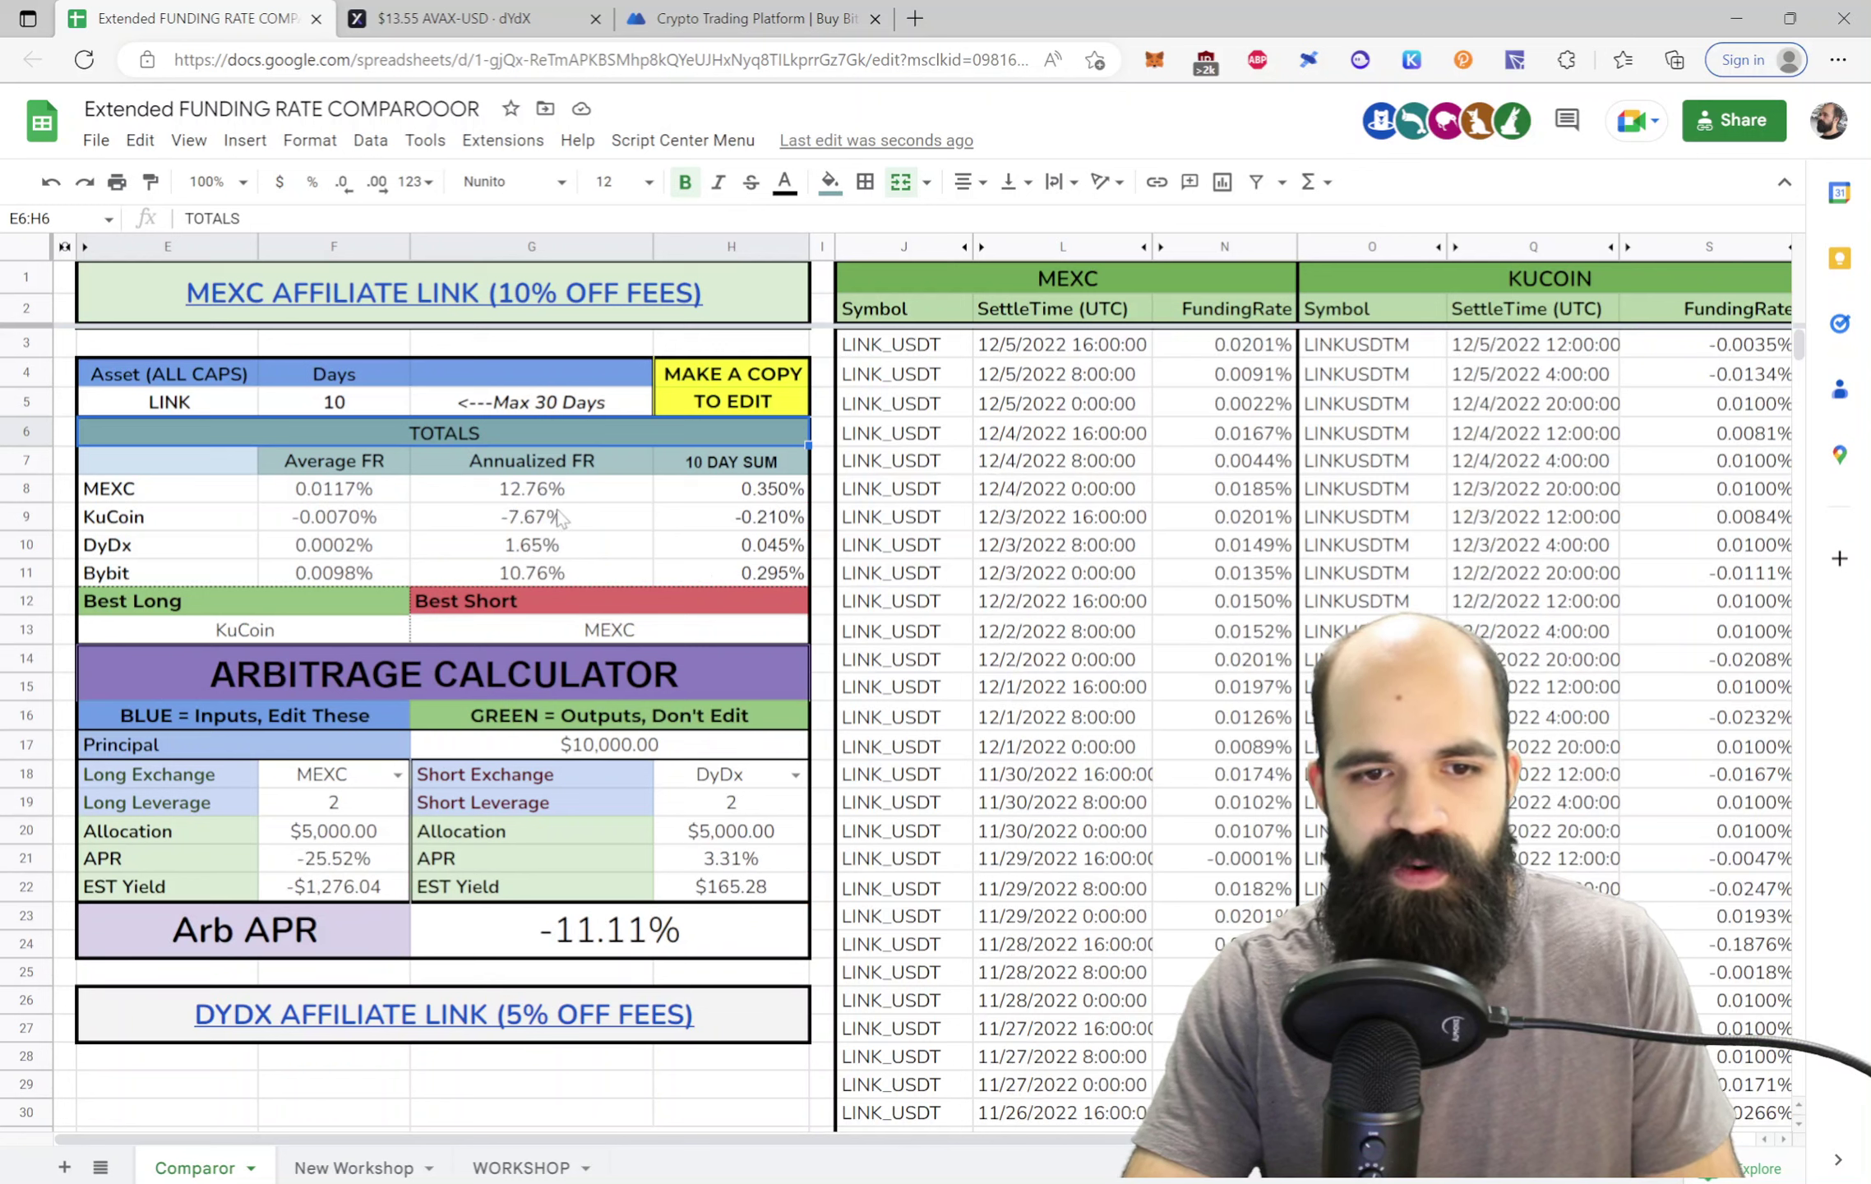
left_click(184, 416)
type("EOS")
key("Return")
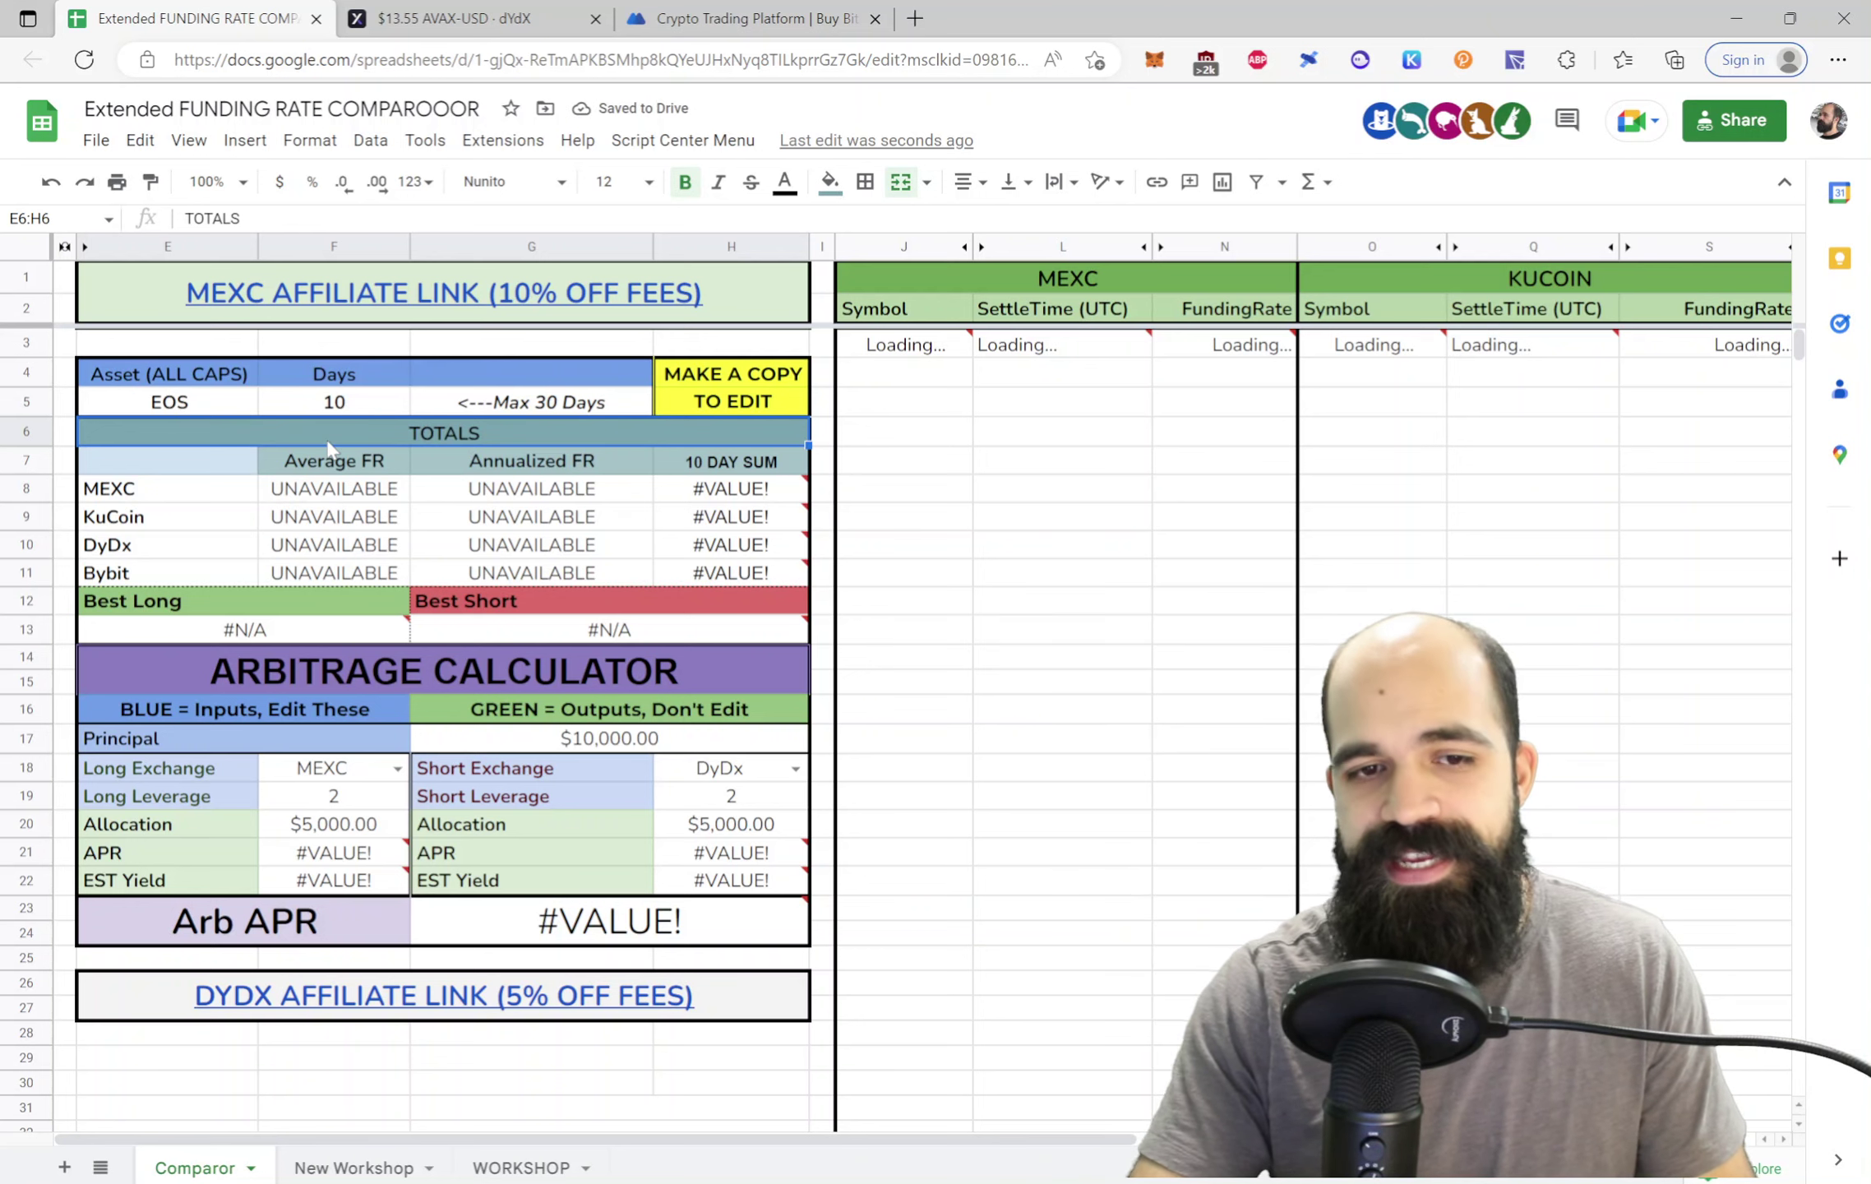
Set the long exchange to DyDx and the short exchange to MEXC
left_click(400, 775)
left_click(347, 870)
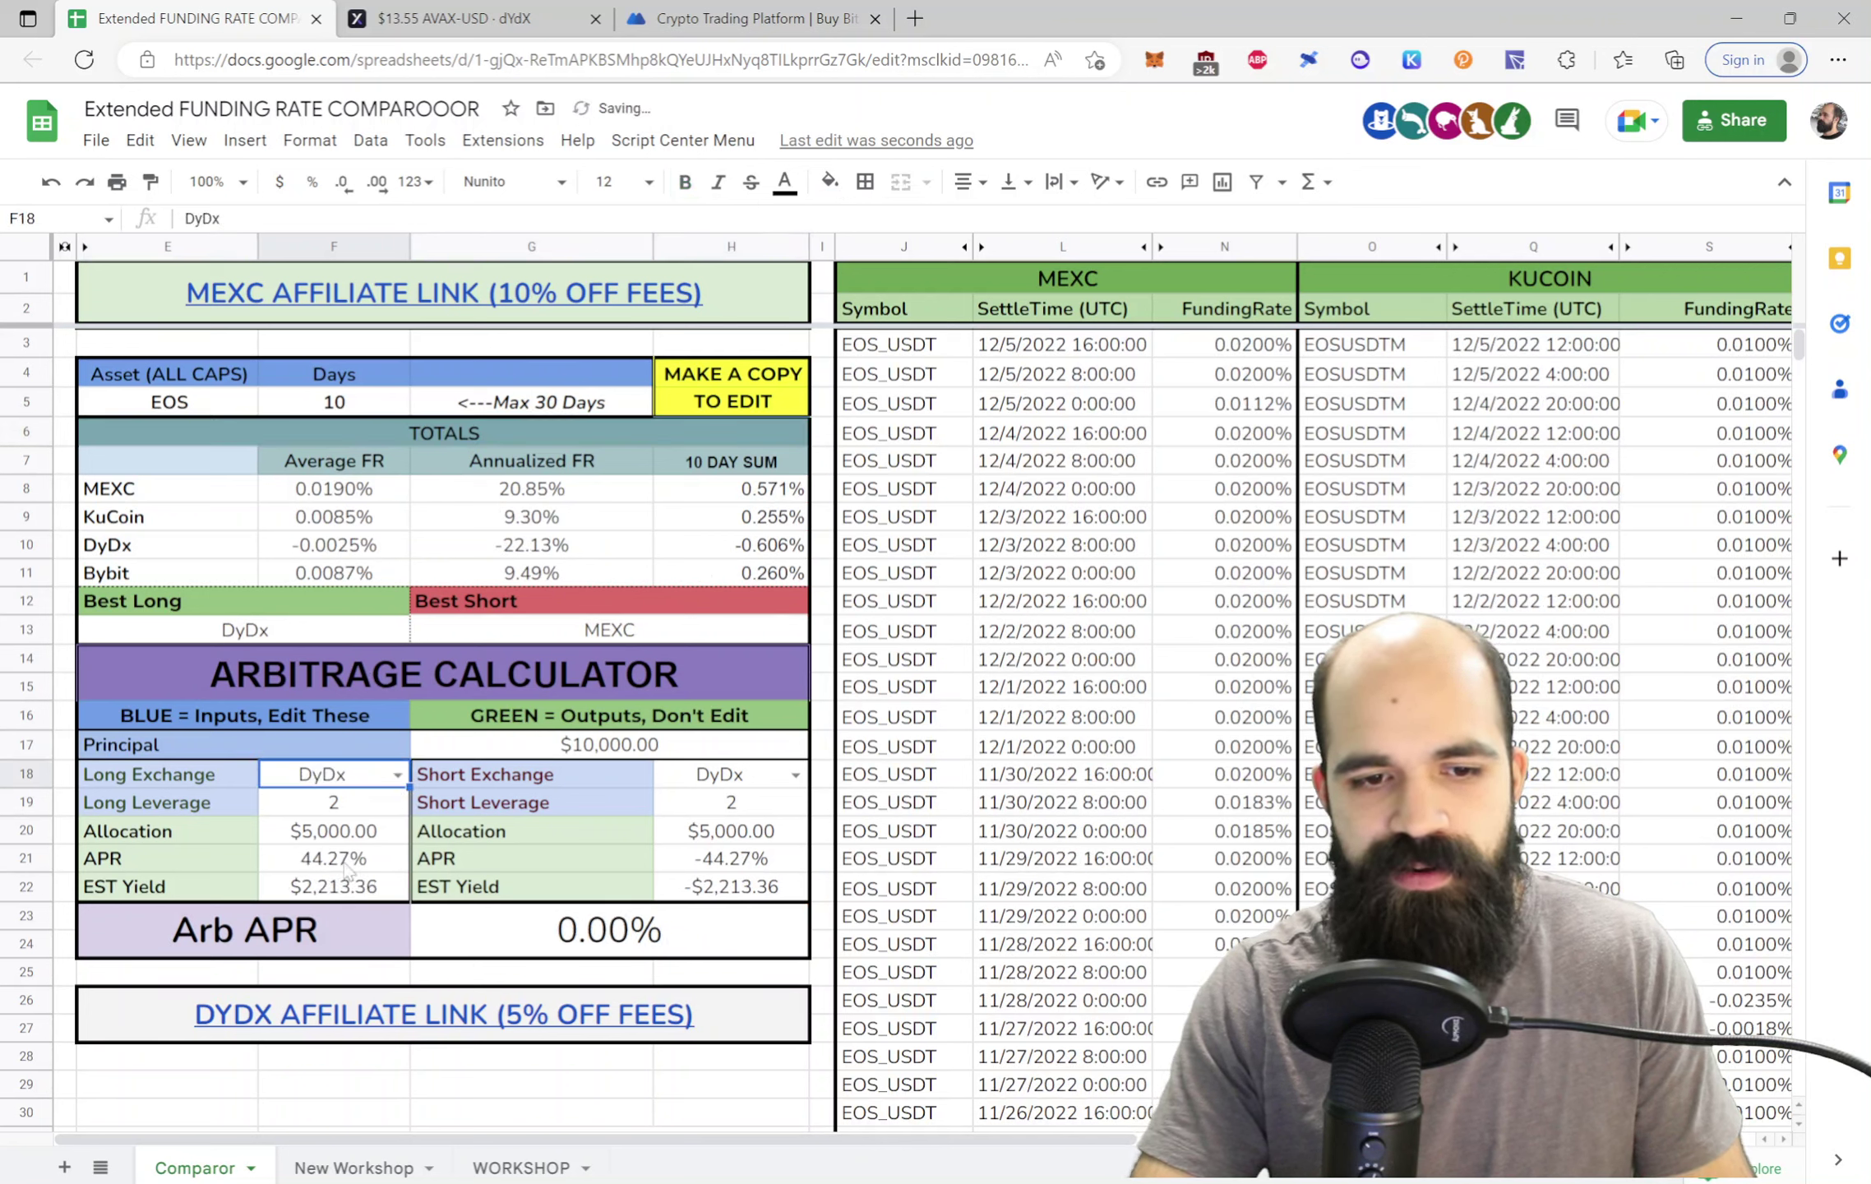
left_click(796, 774)
left_click(715, 804)
left_click(698, 975)
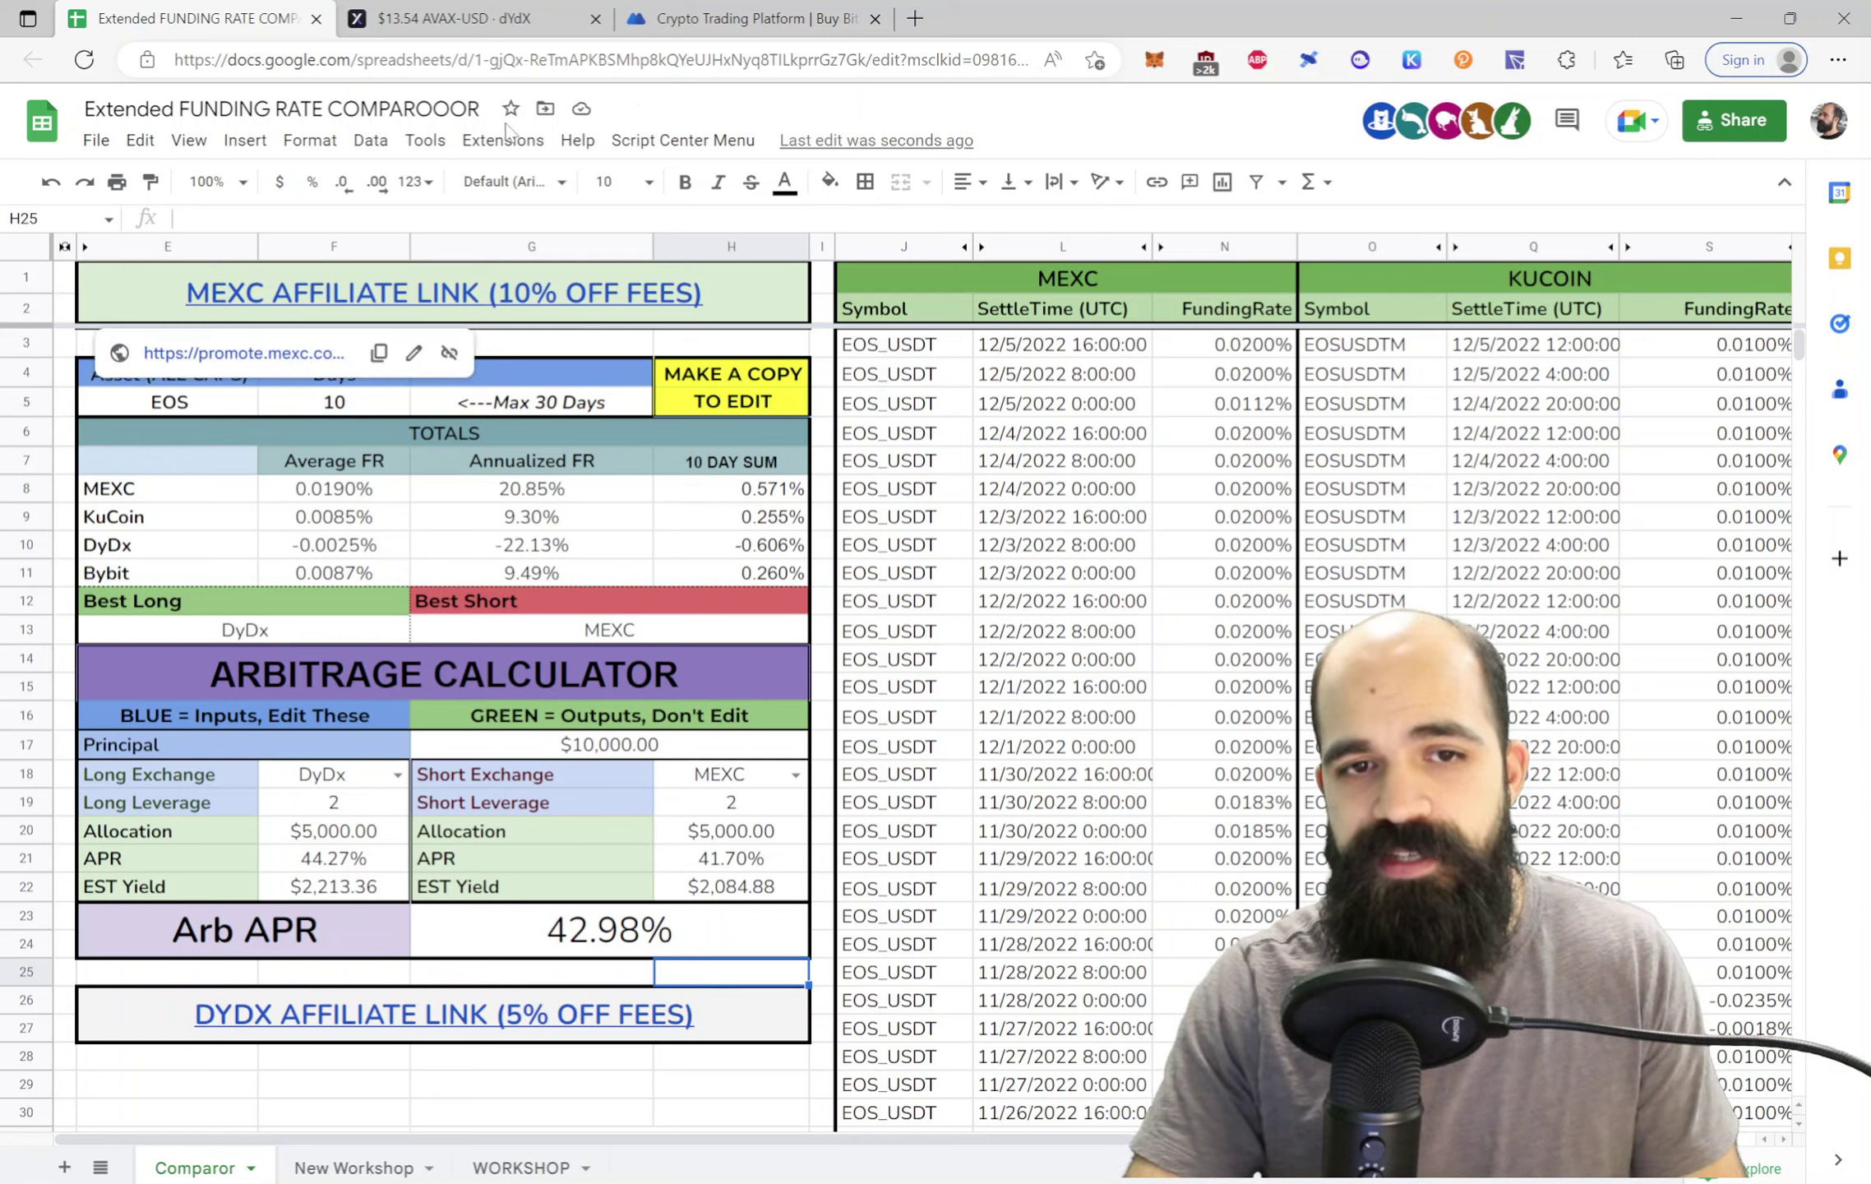
Go to the dYdX portfolio overview and open the USD Coin deposit form
left_click(516, 11)
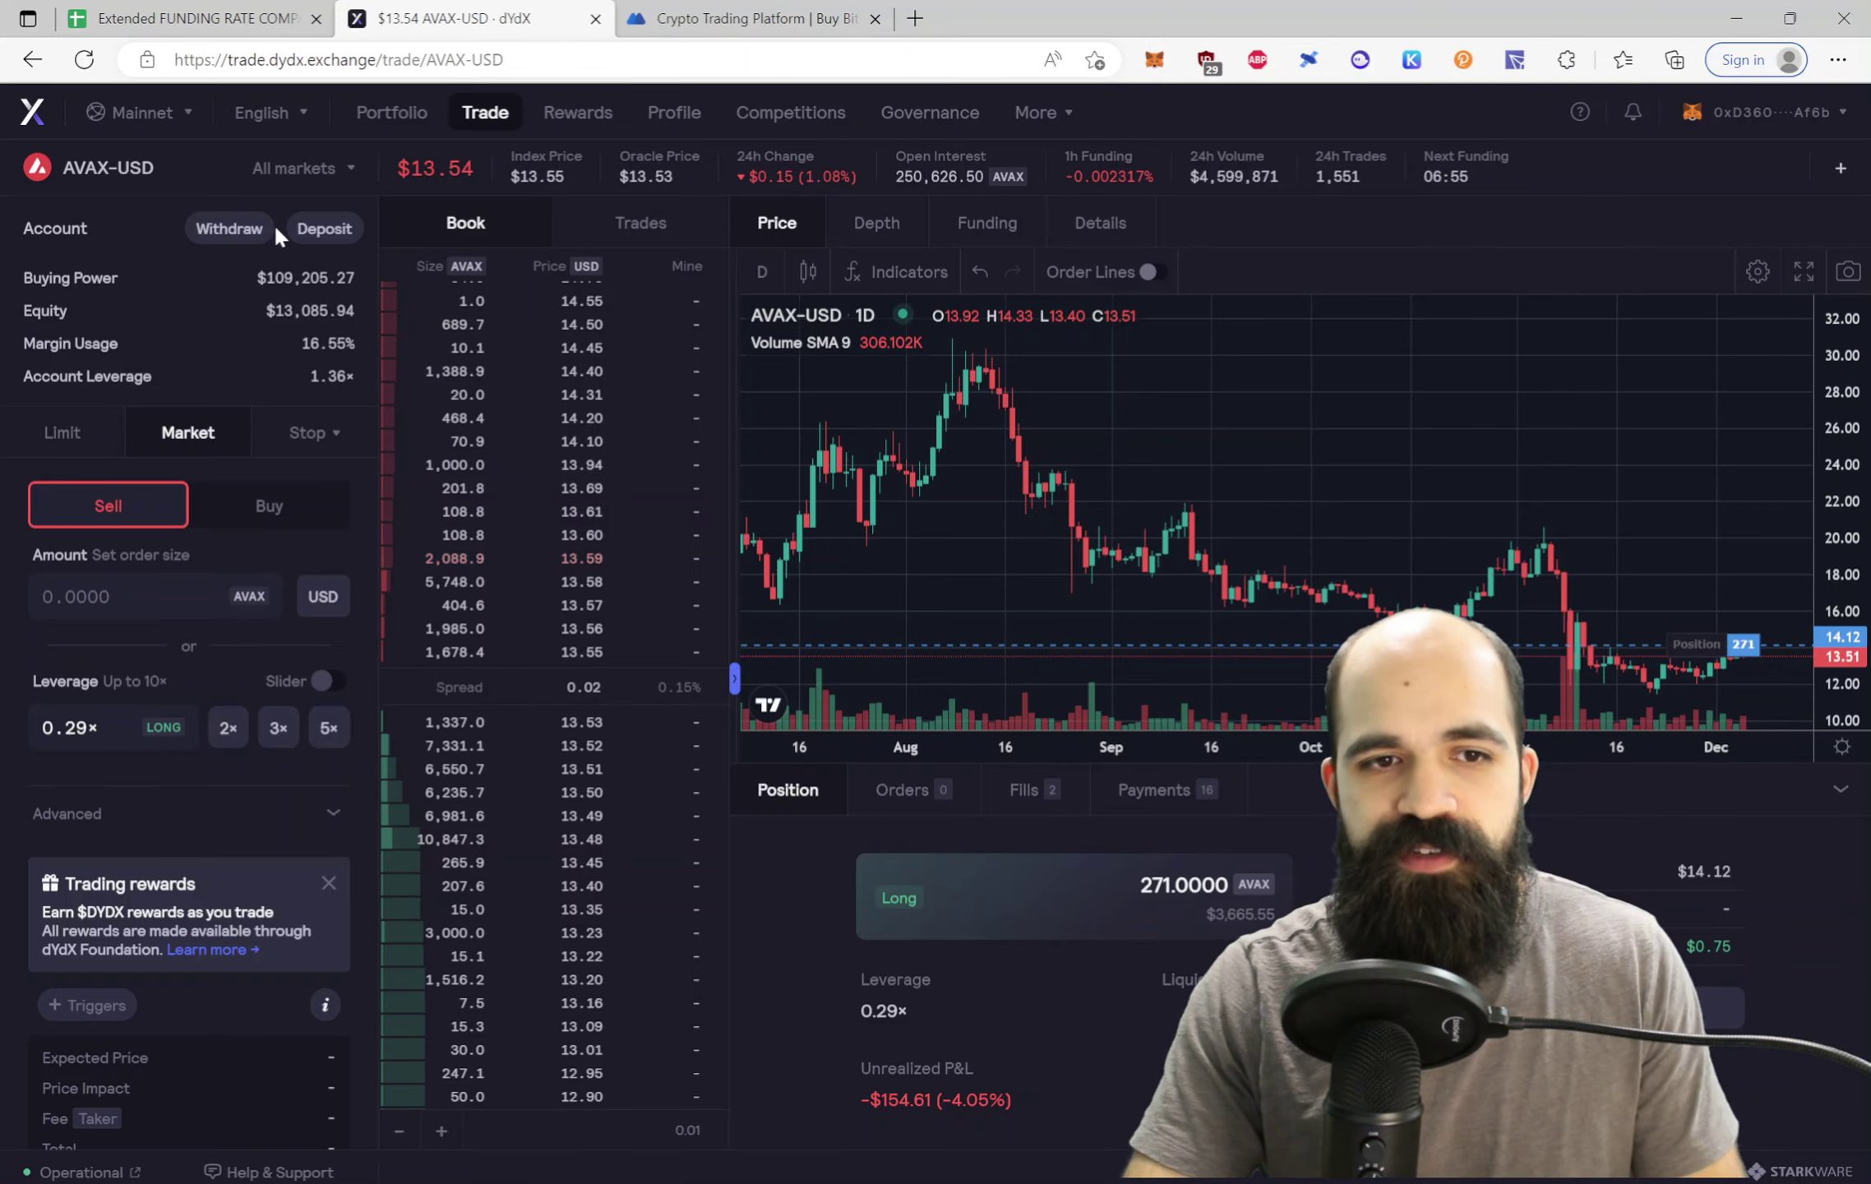
left_click(392, 130)
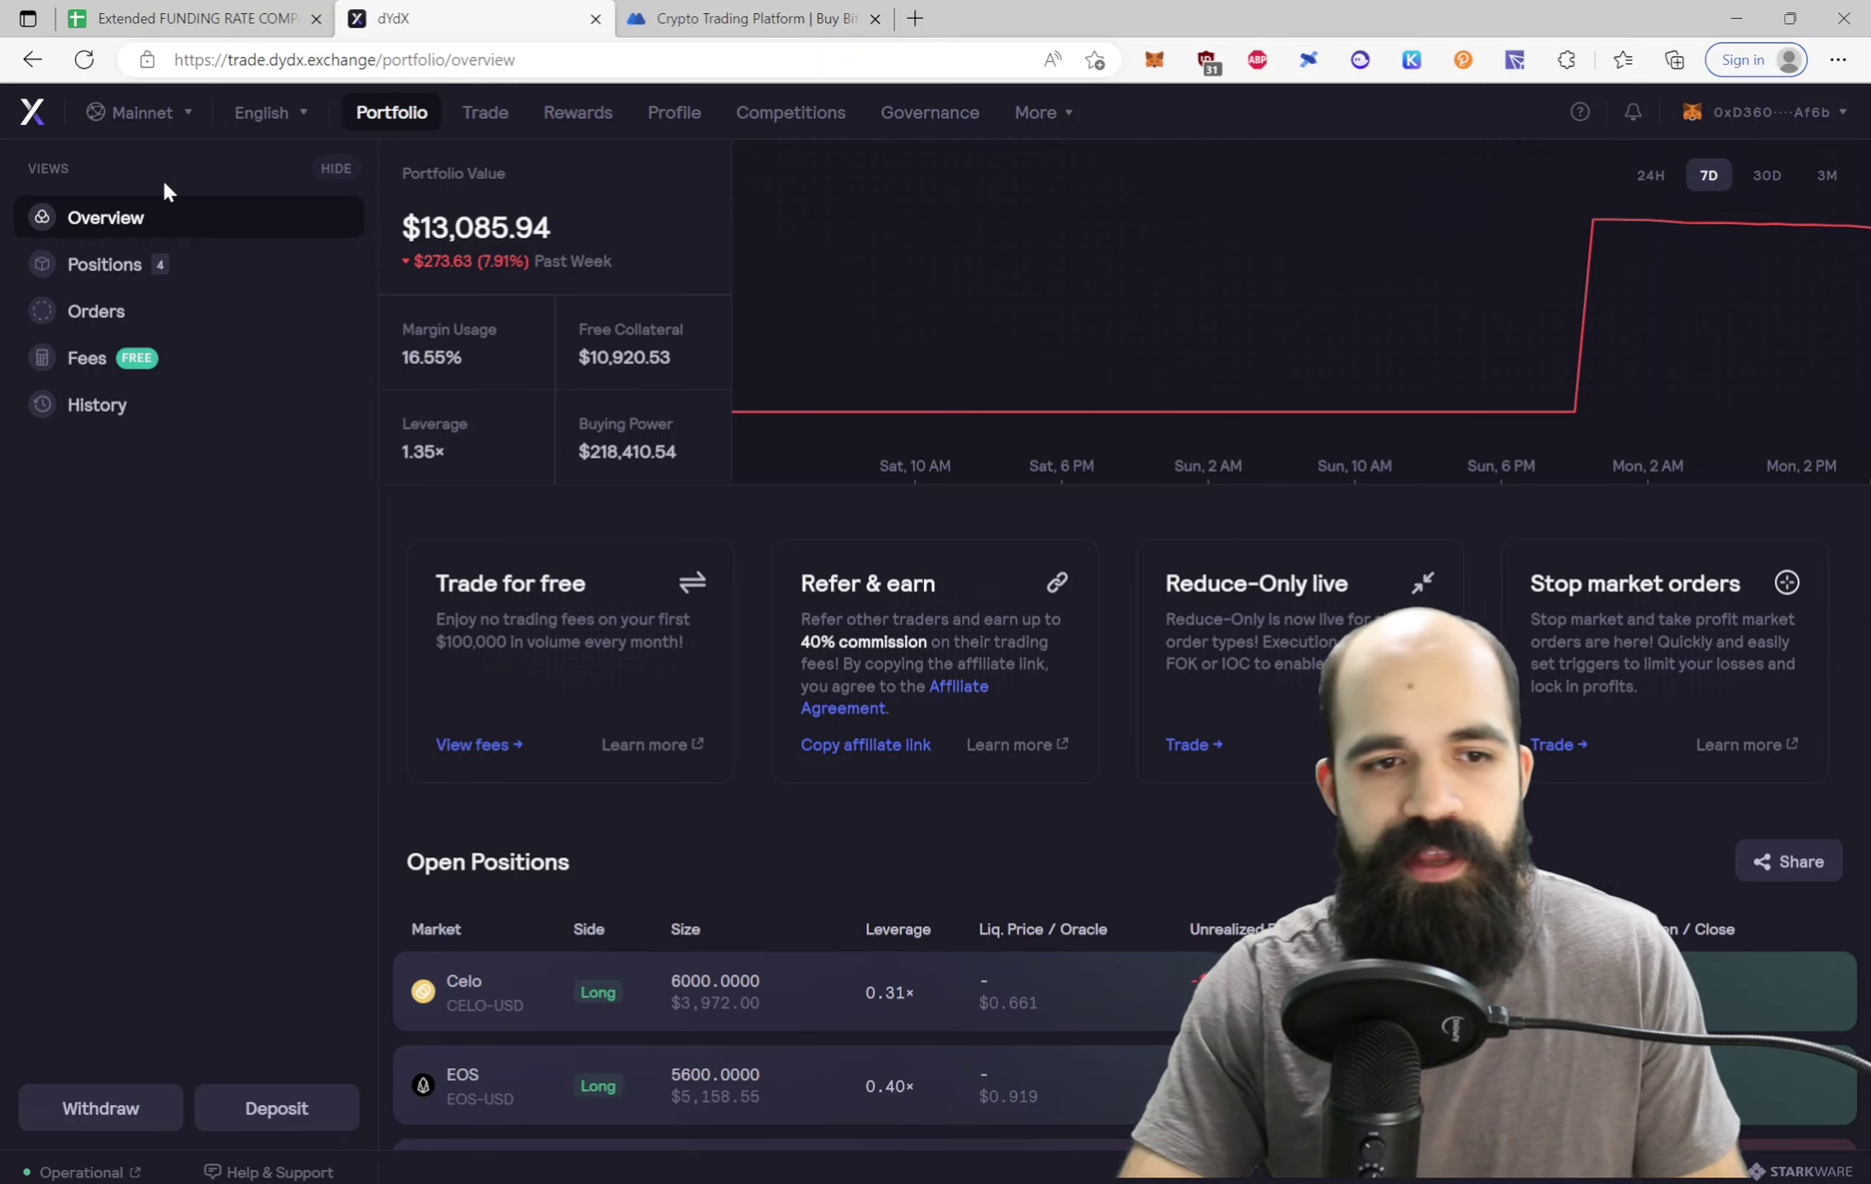
left_click(278, 1110)
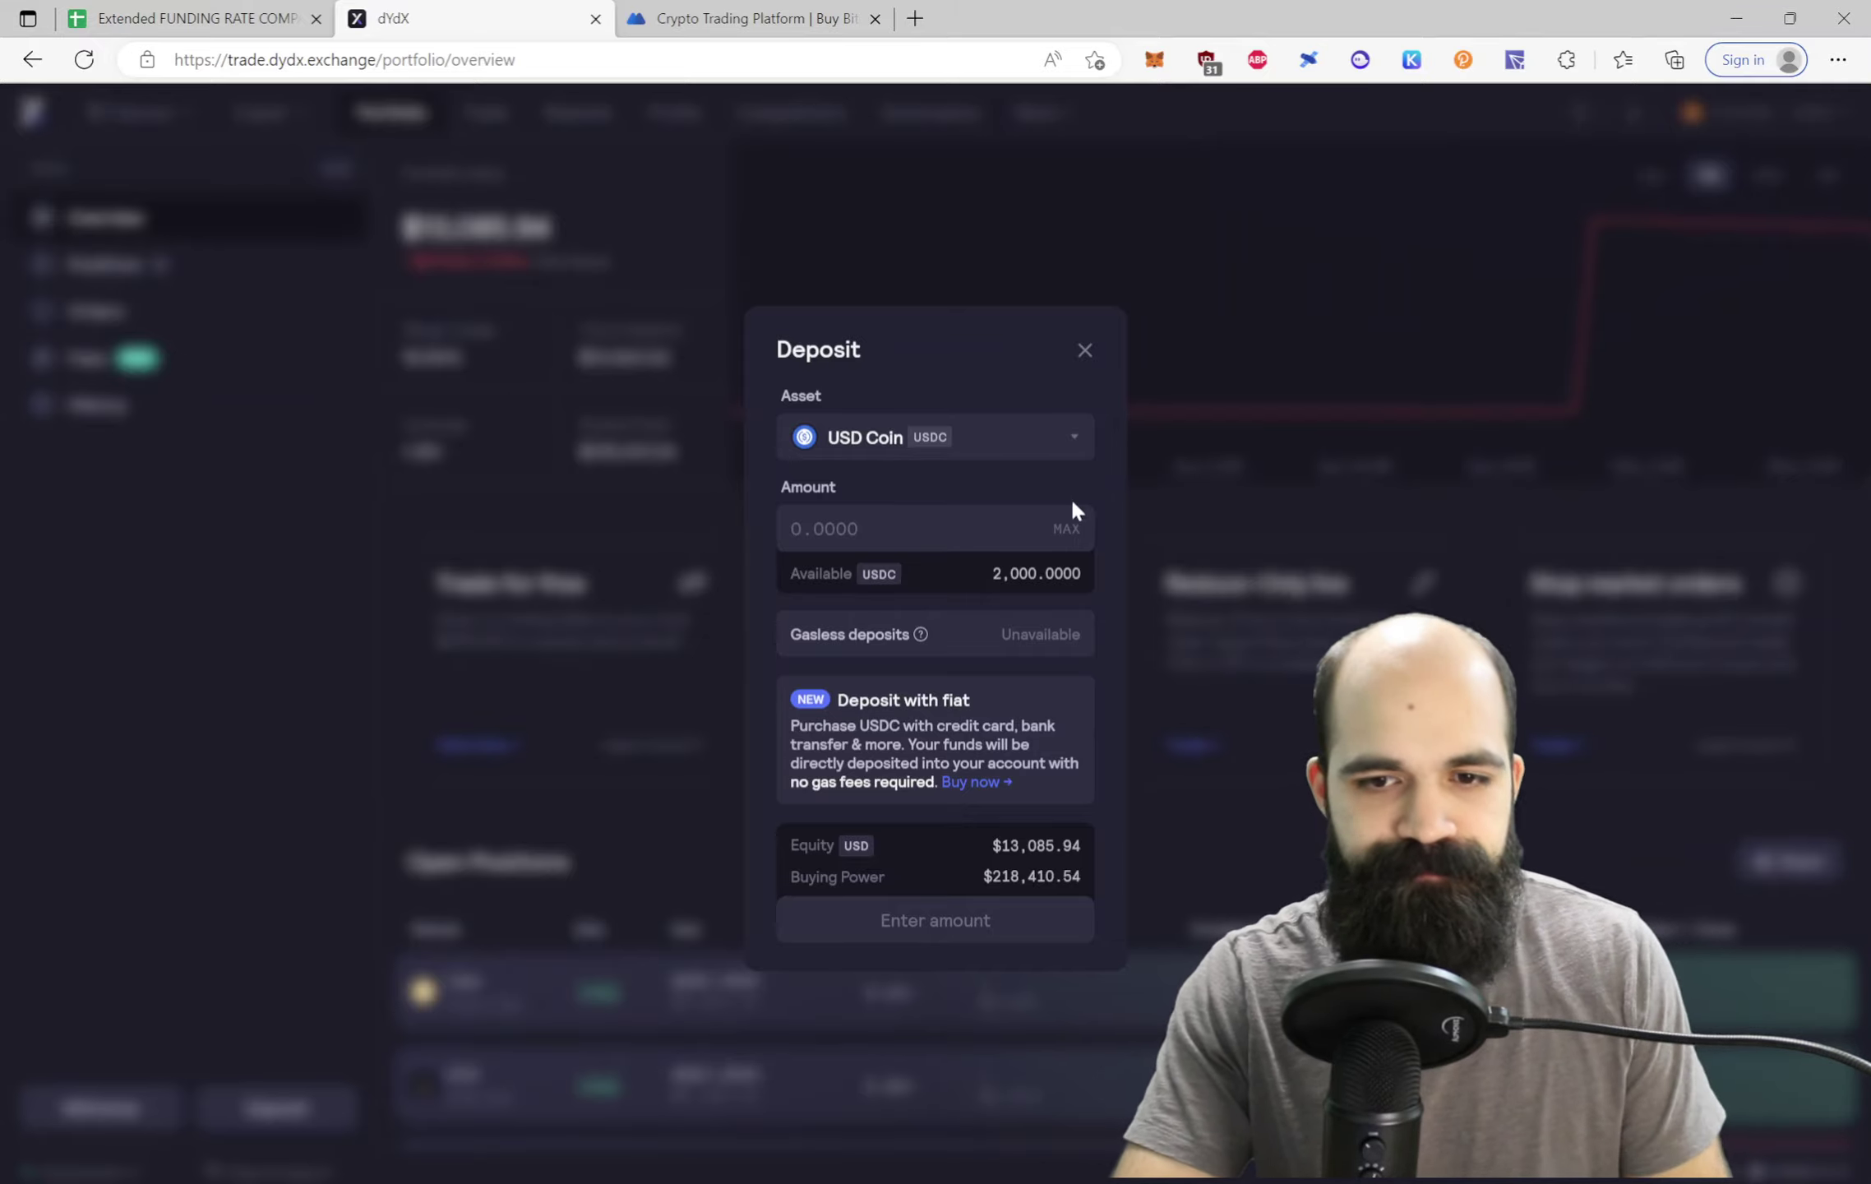
Fill the deposit amount with the max 2000 USDC, then close the form without depositing
left_click(1060, 528)
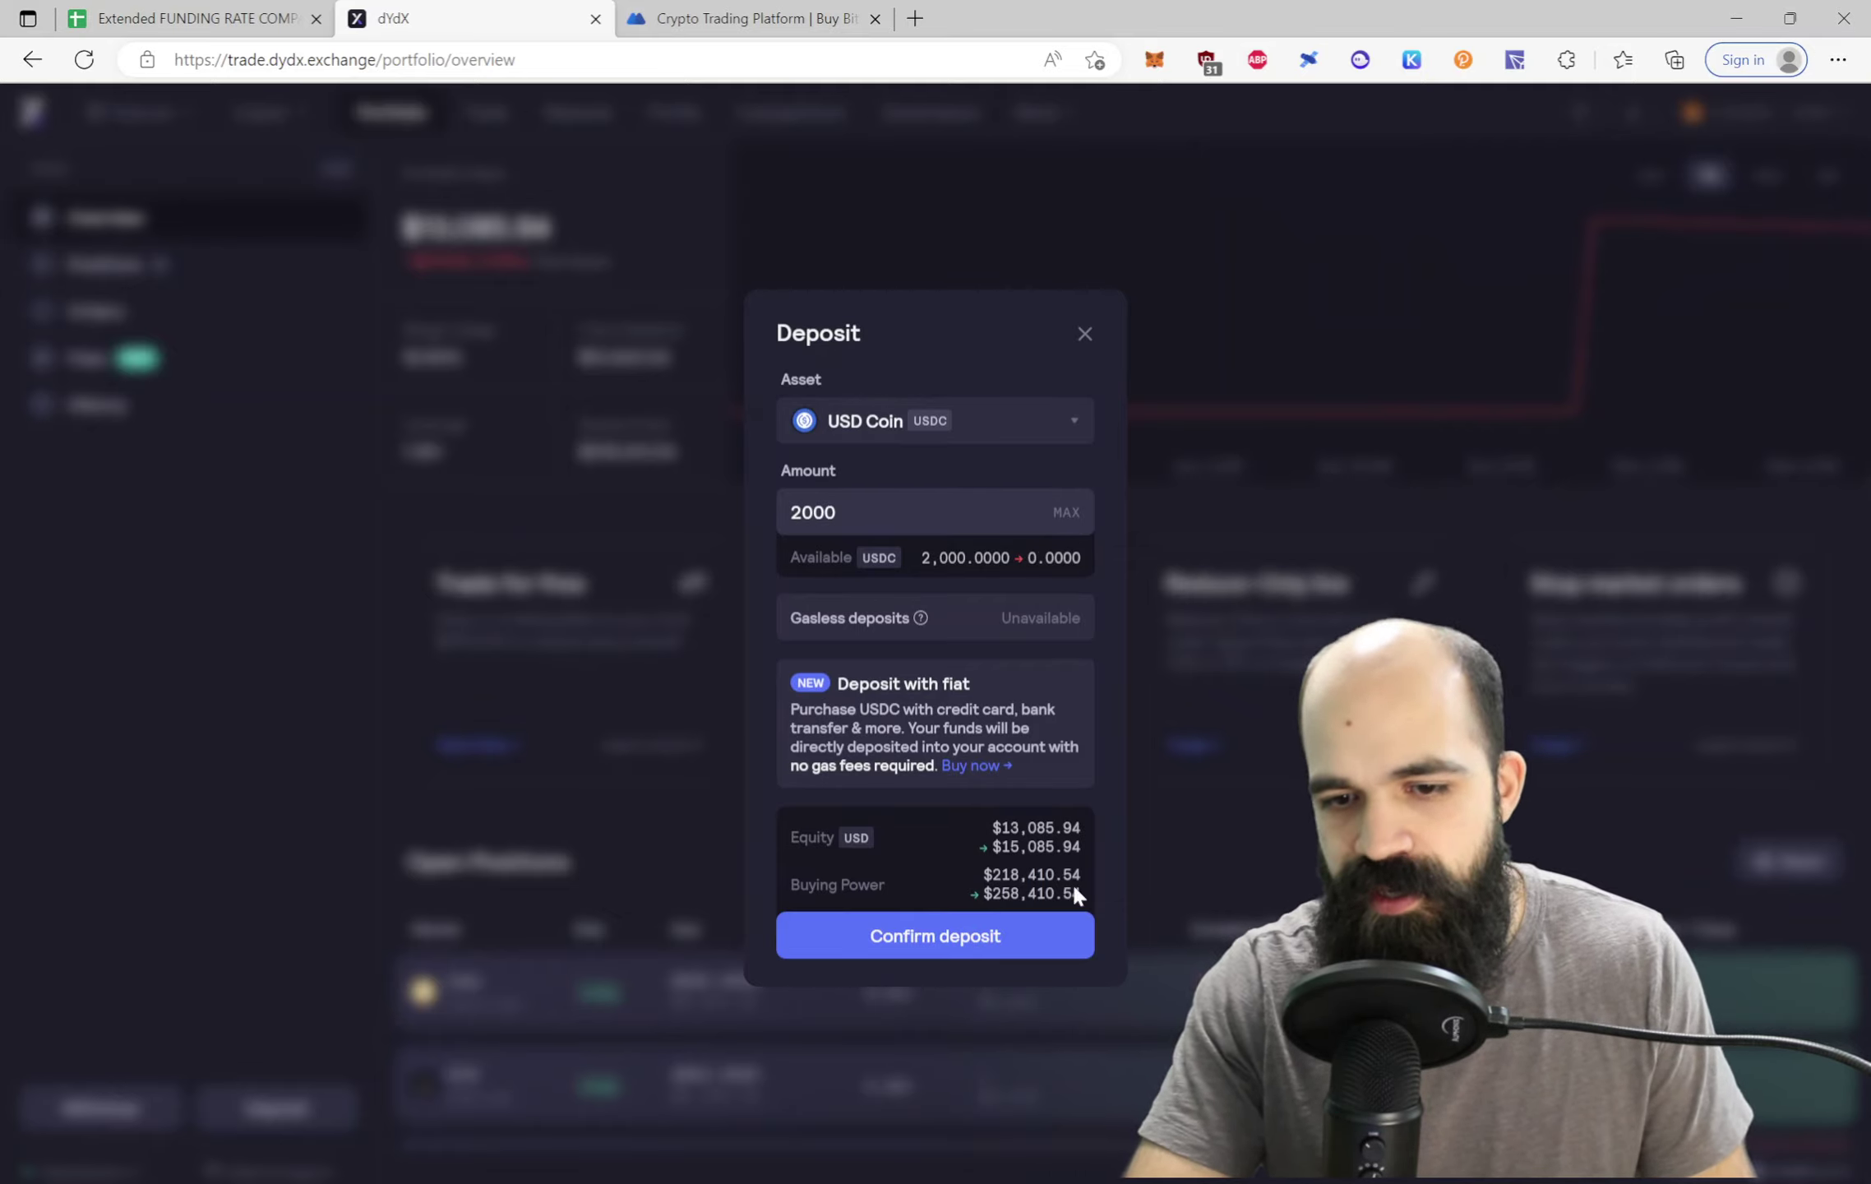
left_click(1143, 888)
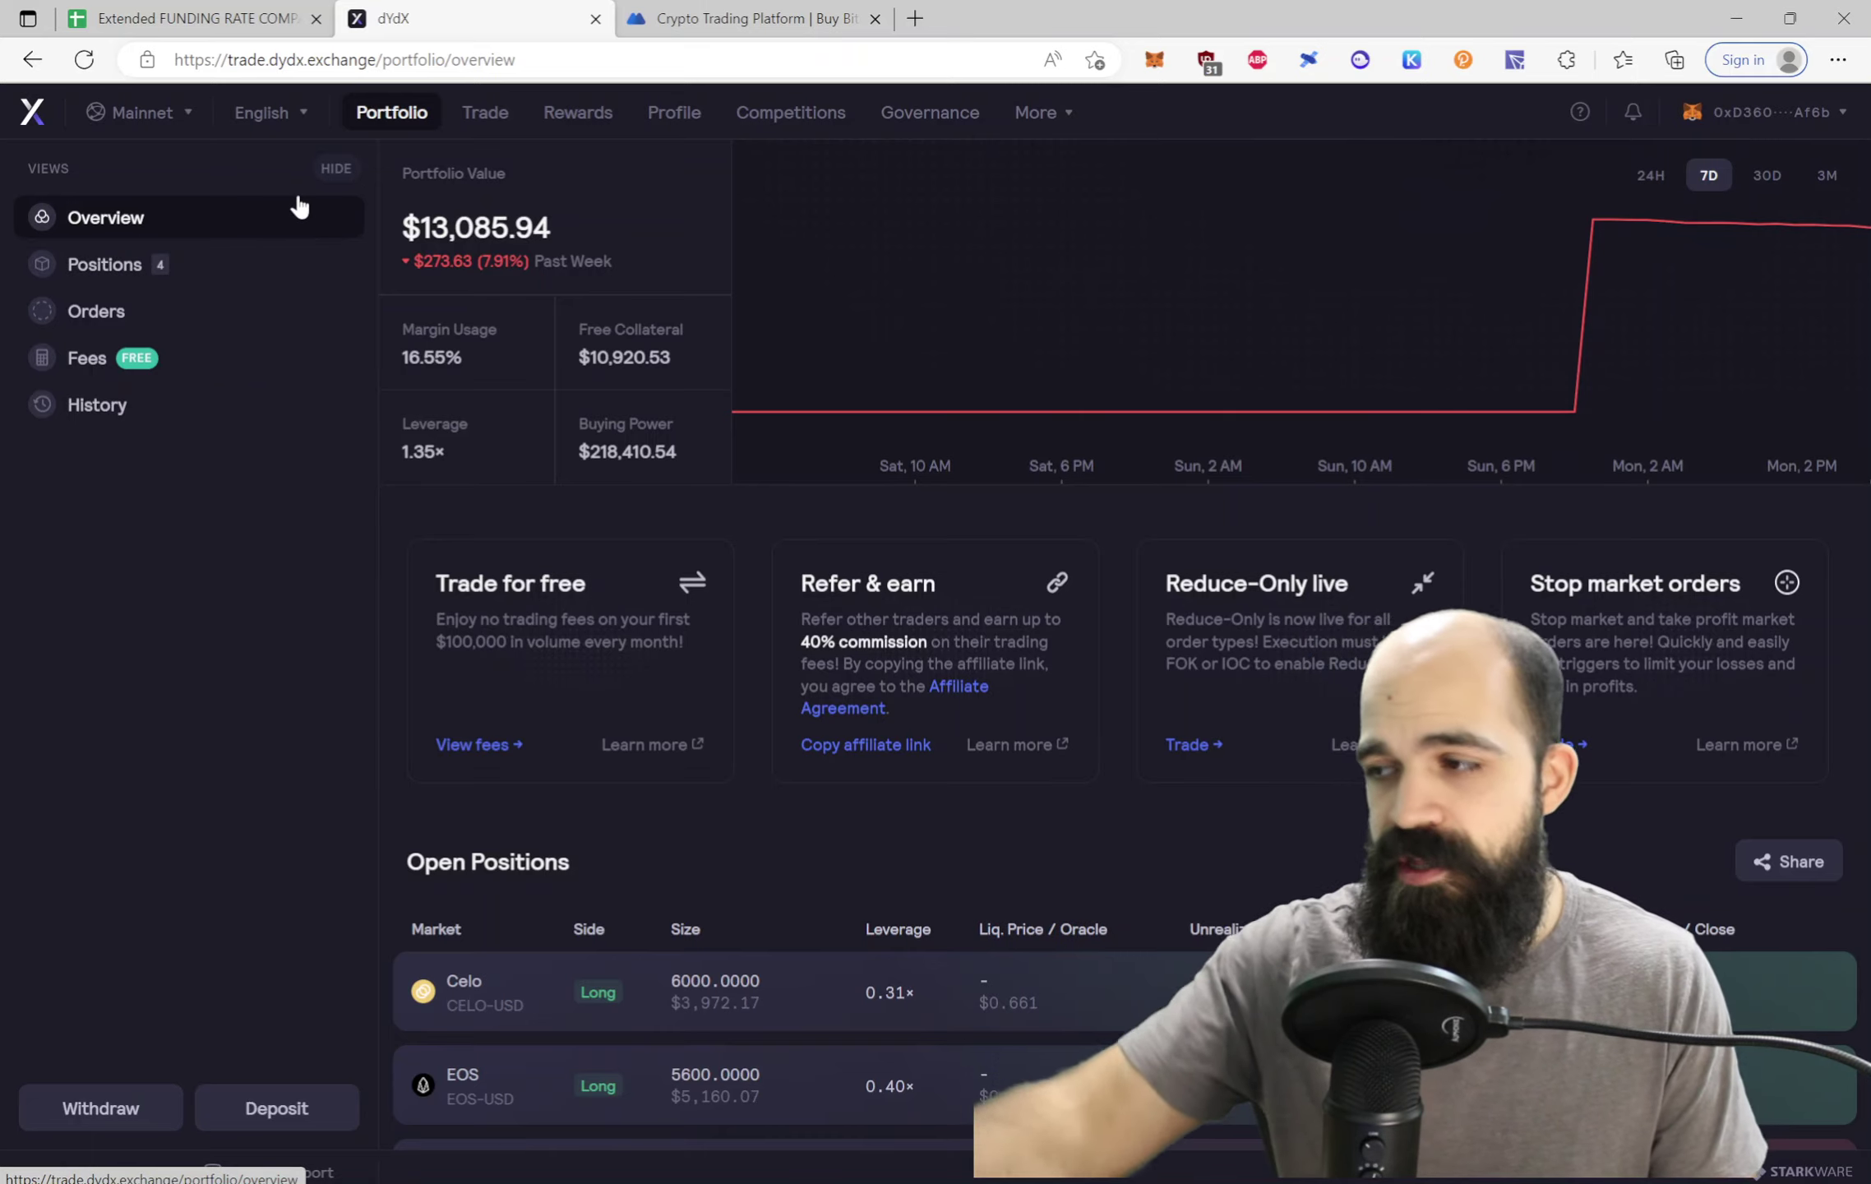
Search dYdX markets for 'eos', load EOS-USD, and return to the funding spreadsheet
left_click(485, 112)
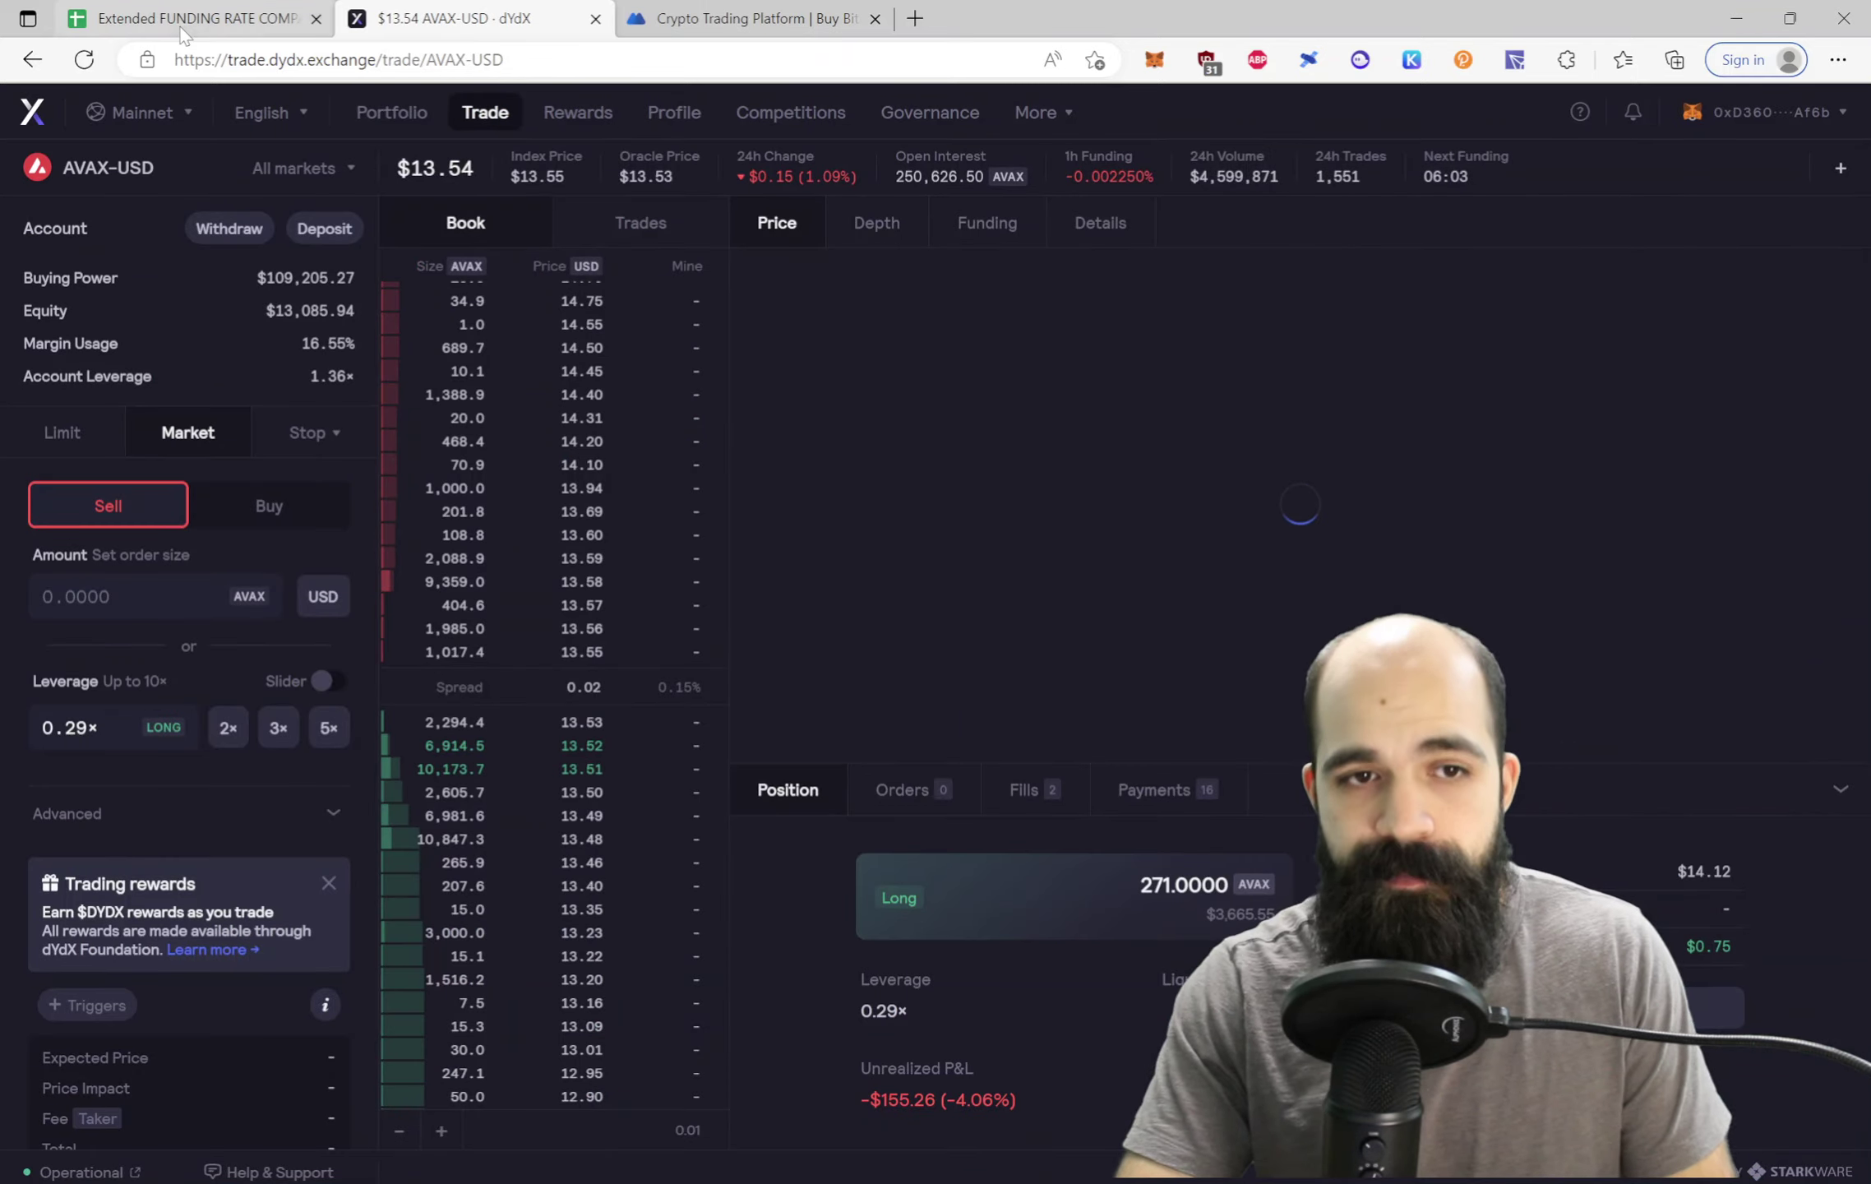
mouse_move(184, 31)
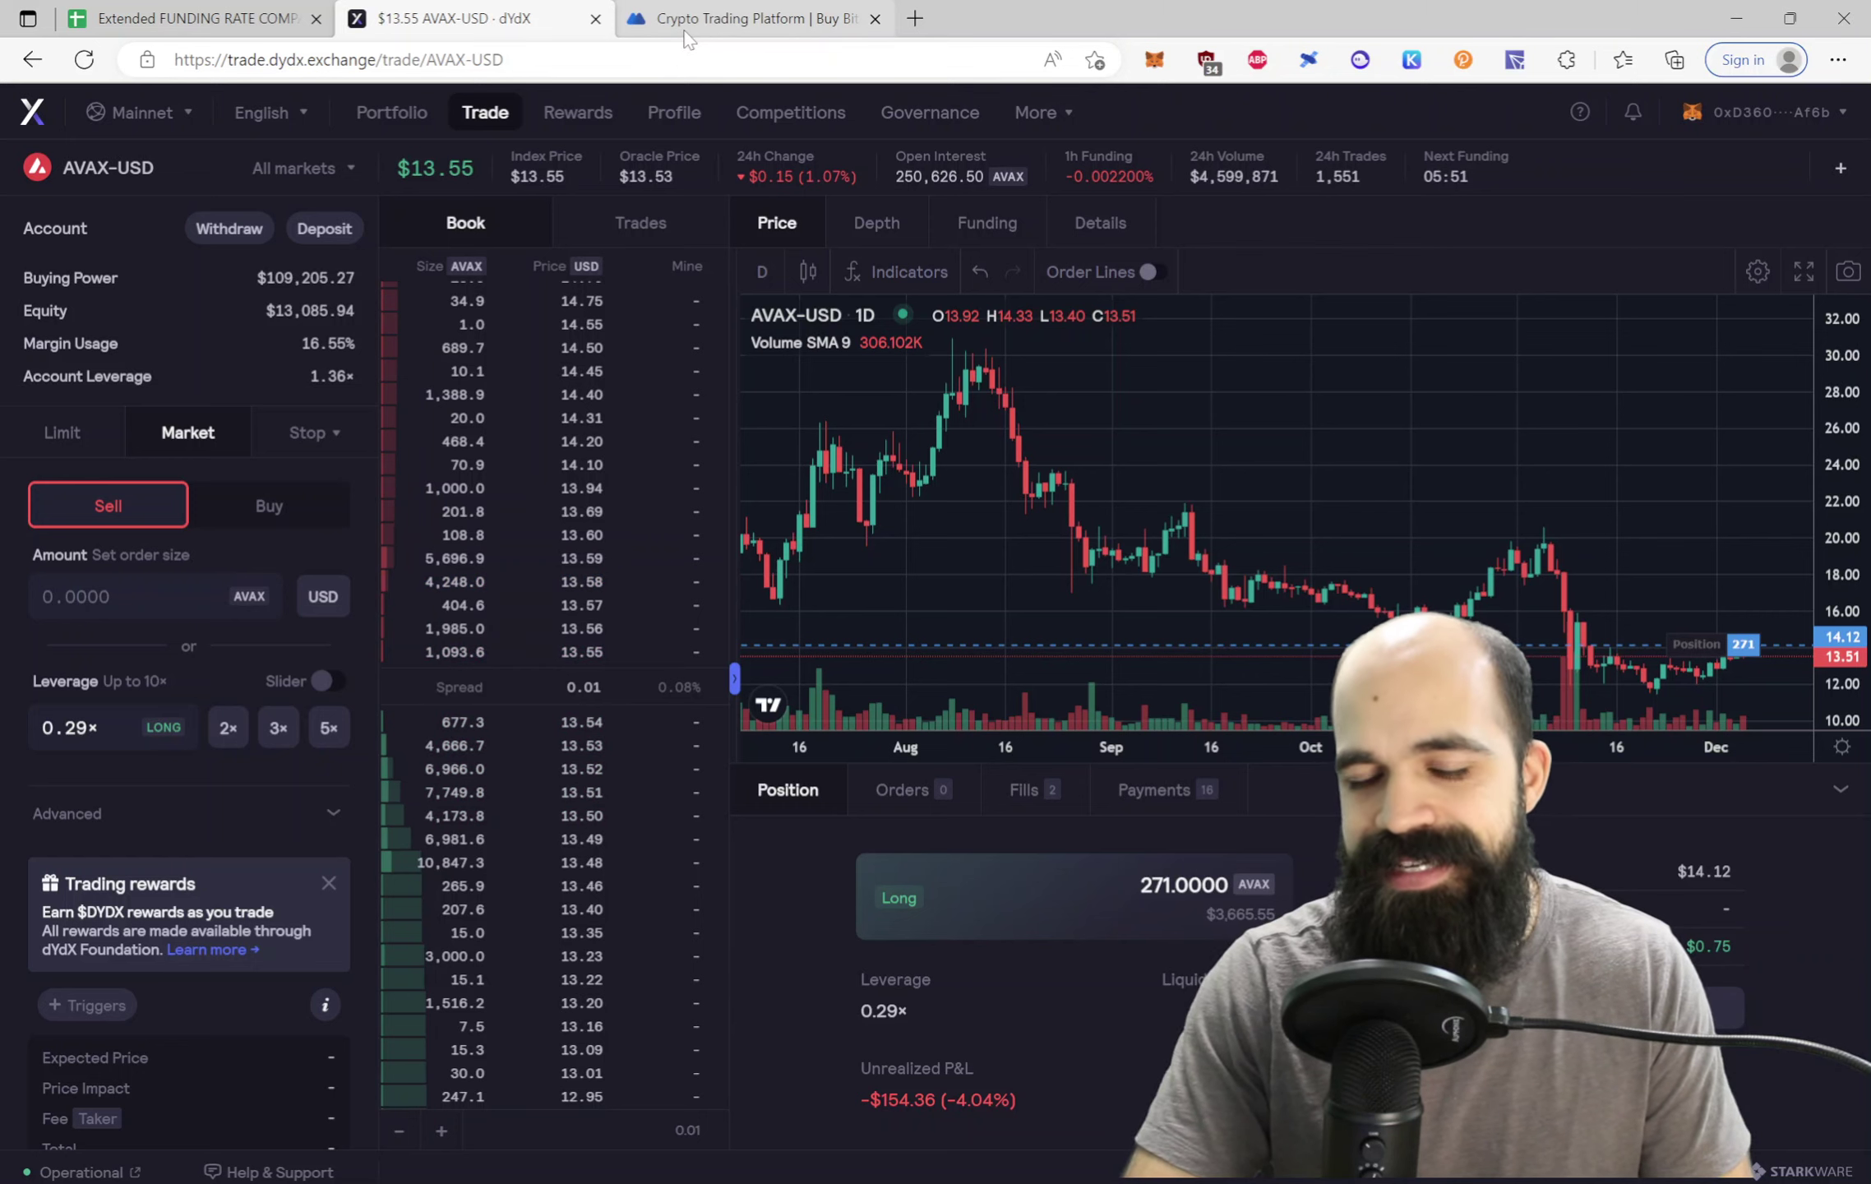
left_click(100, 174)
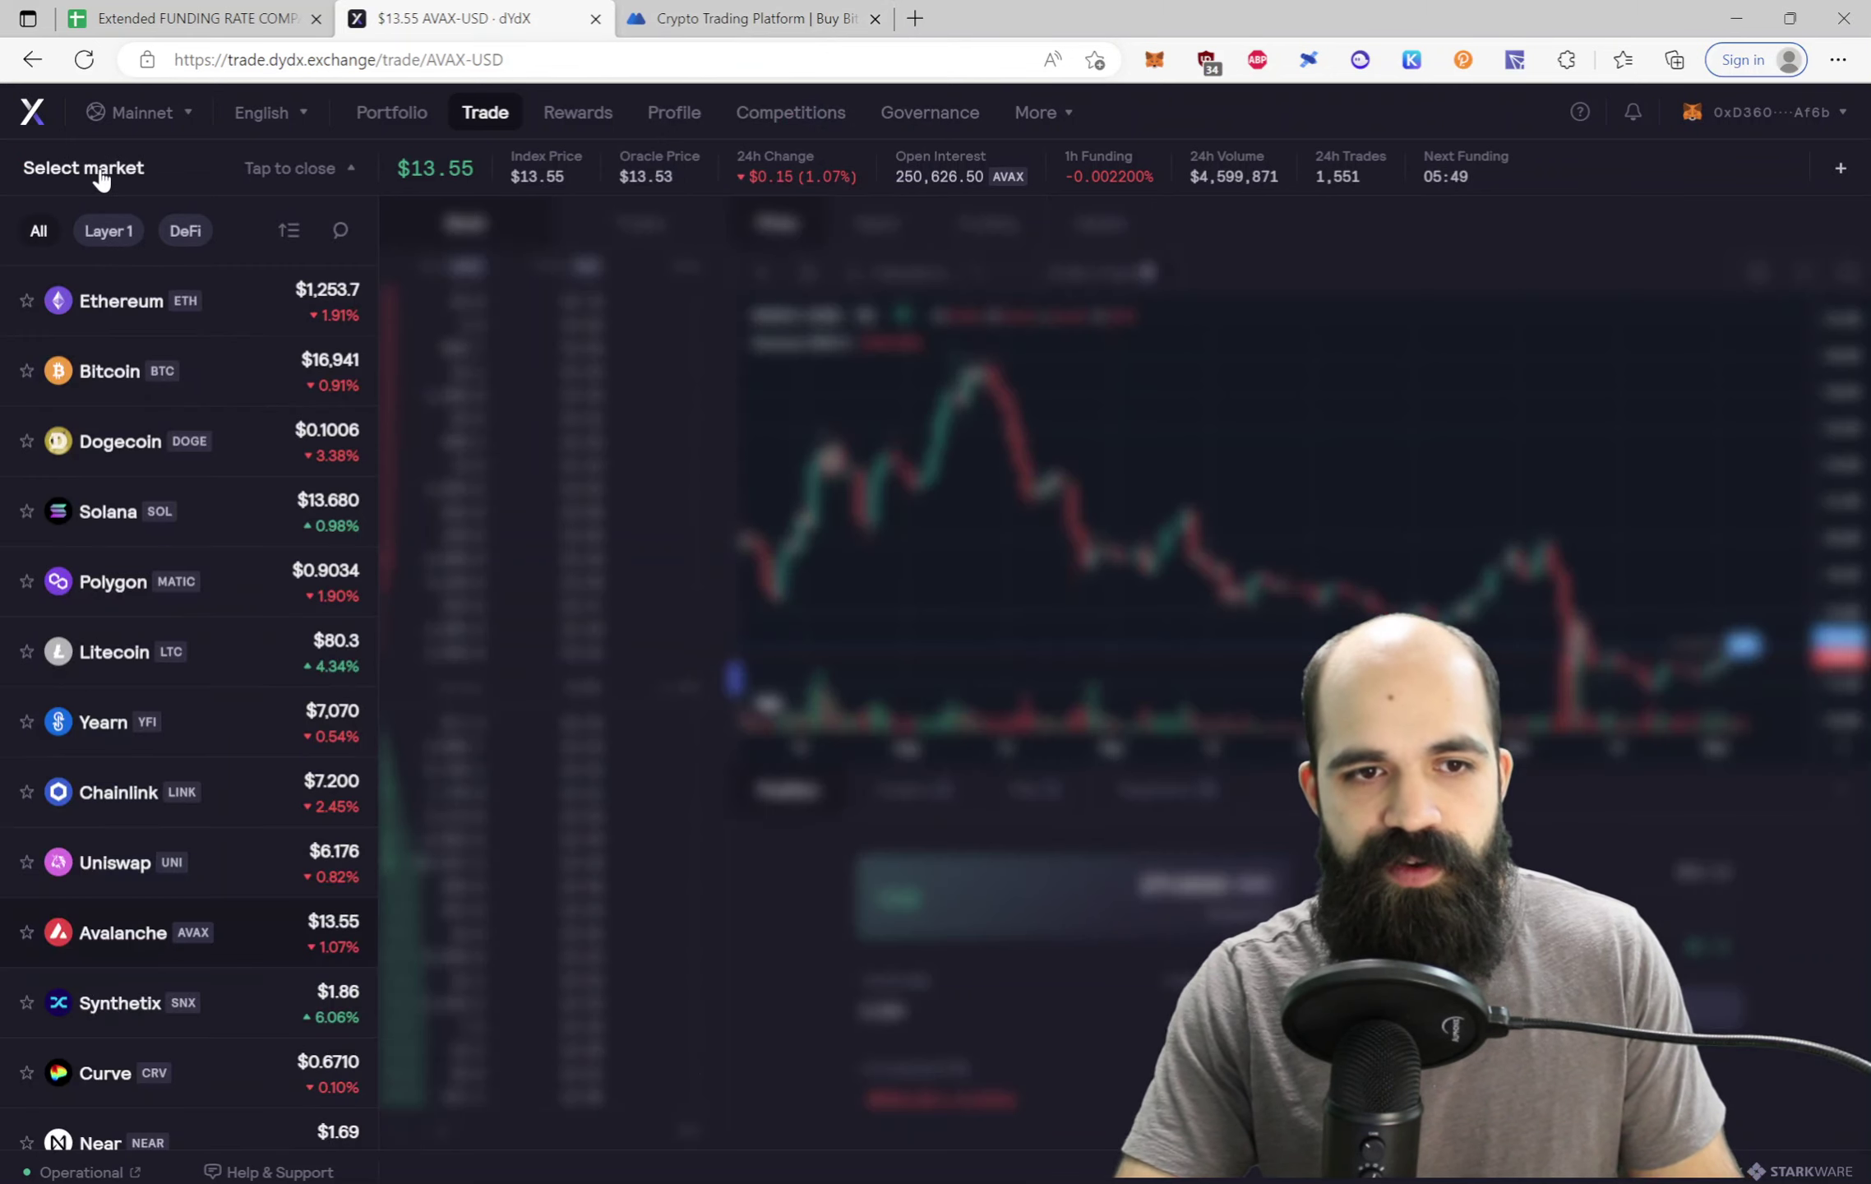
left_click(337, 233)
type("eos")
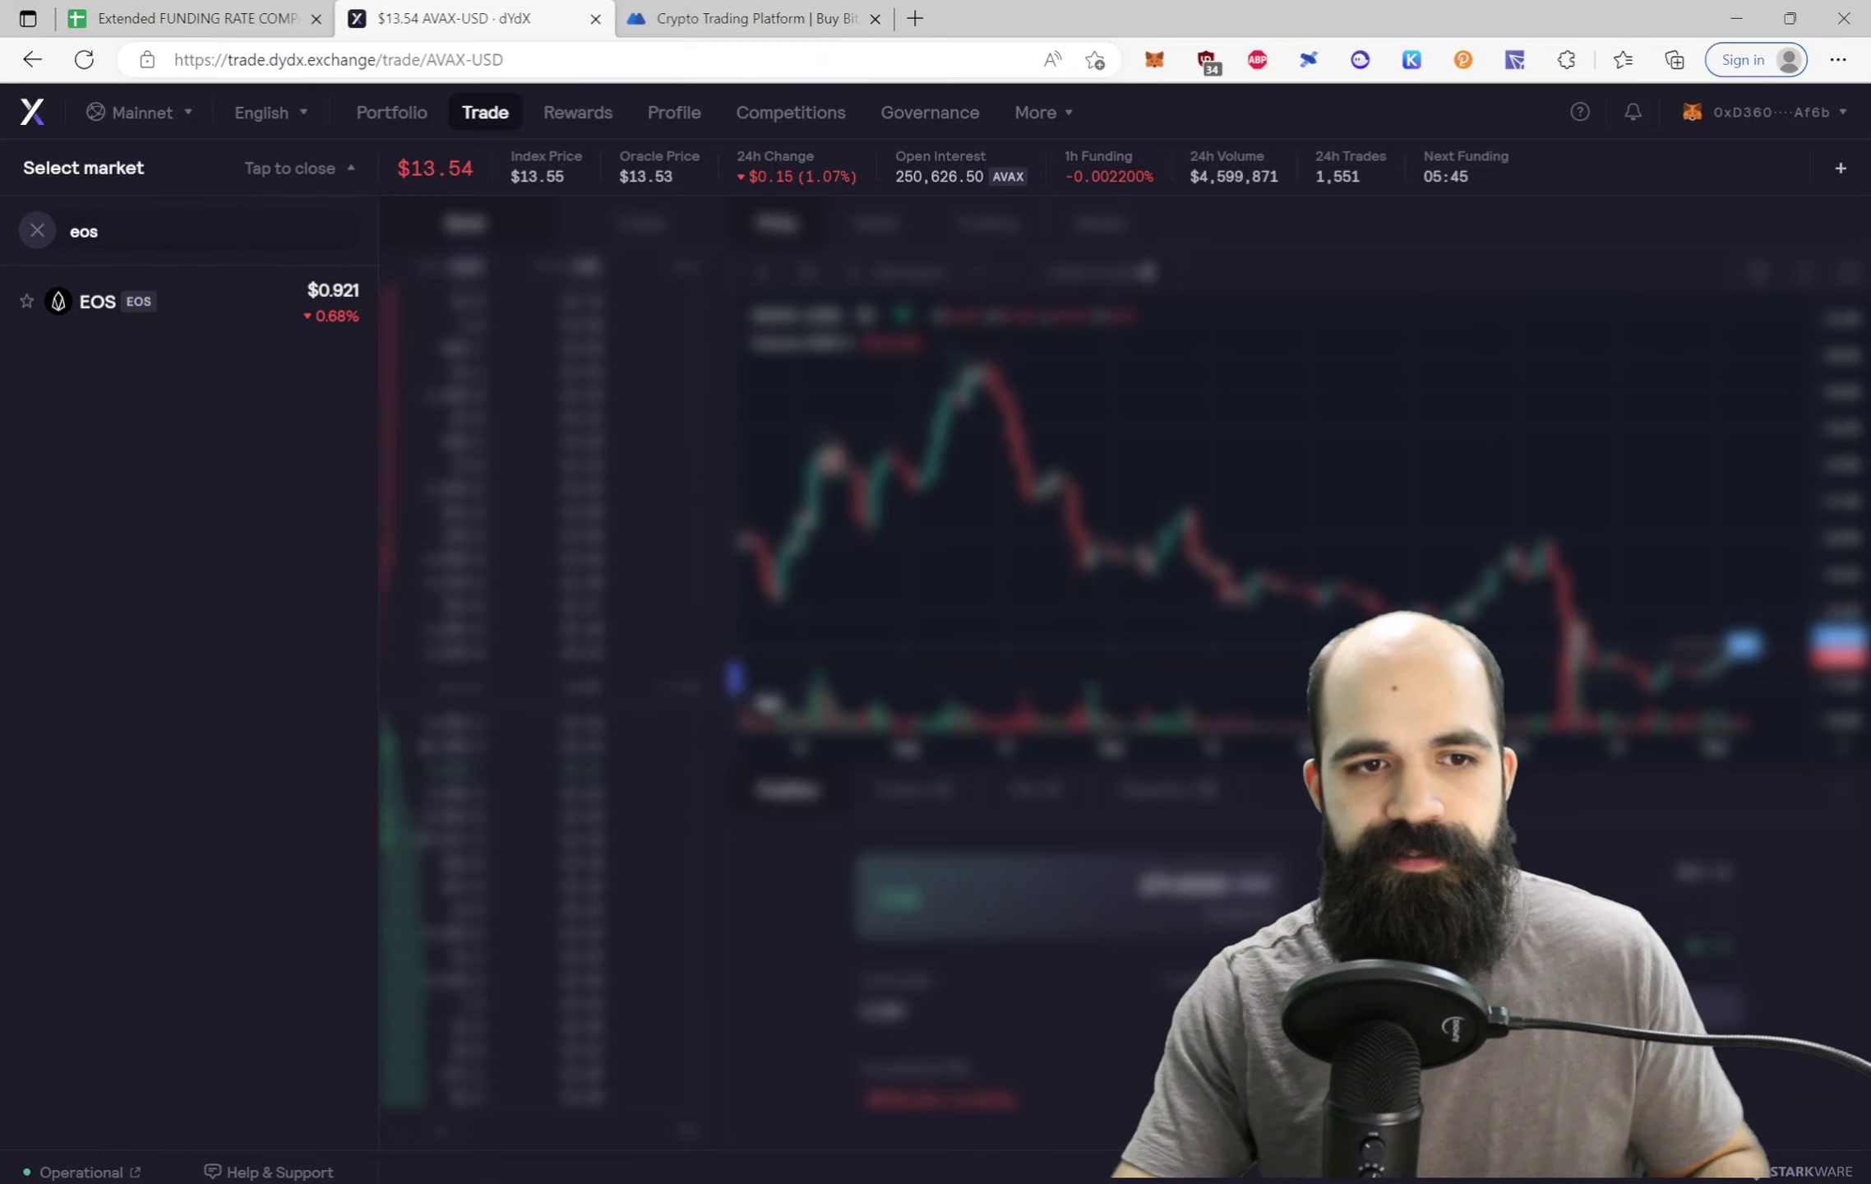
left_click(218, 306)
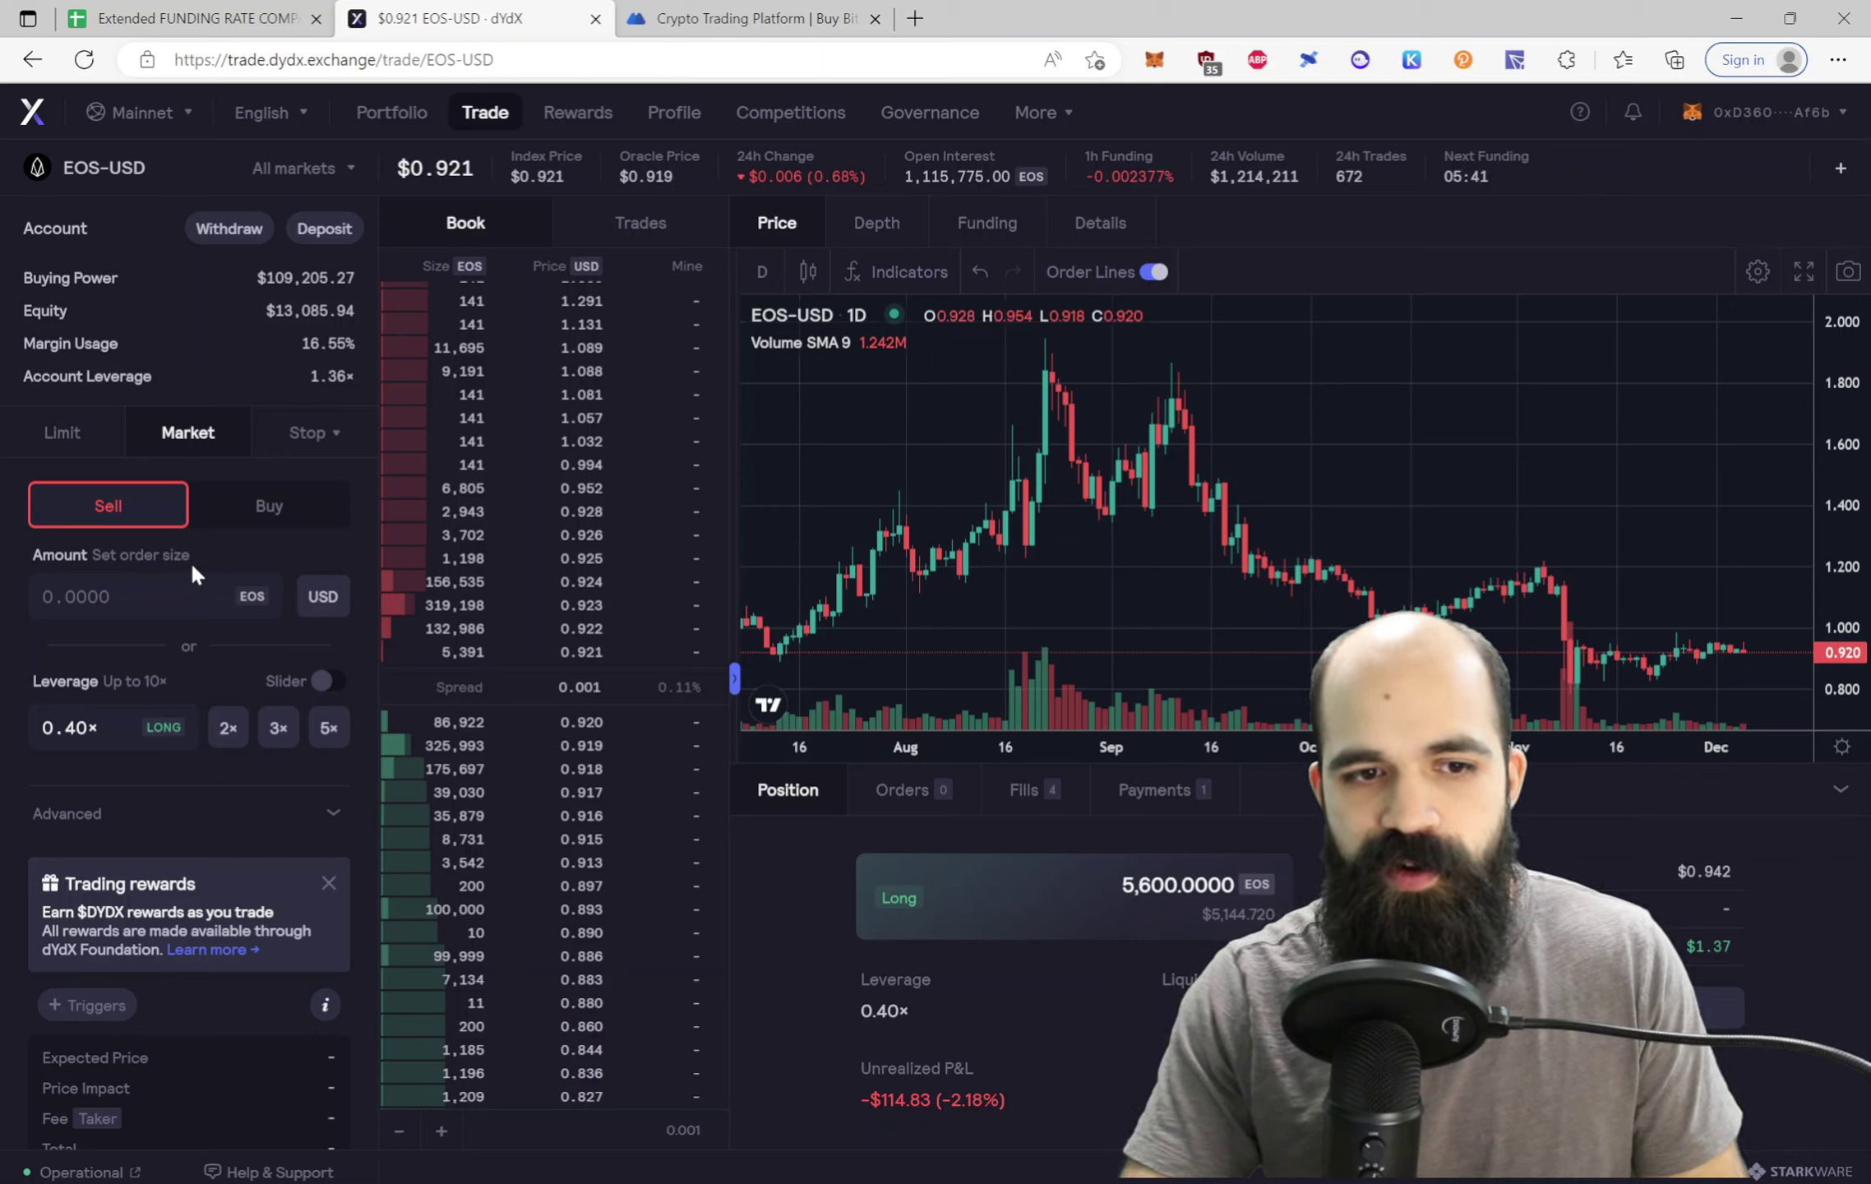
left_click(189, 18)
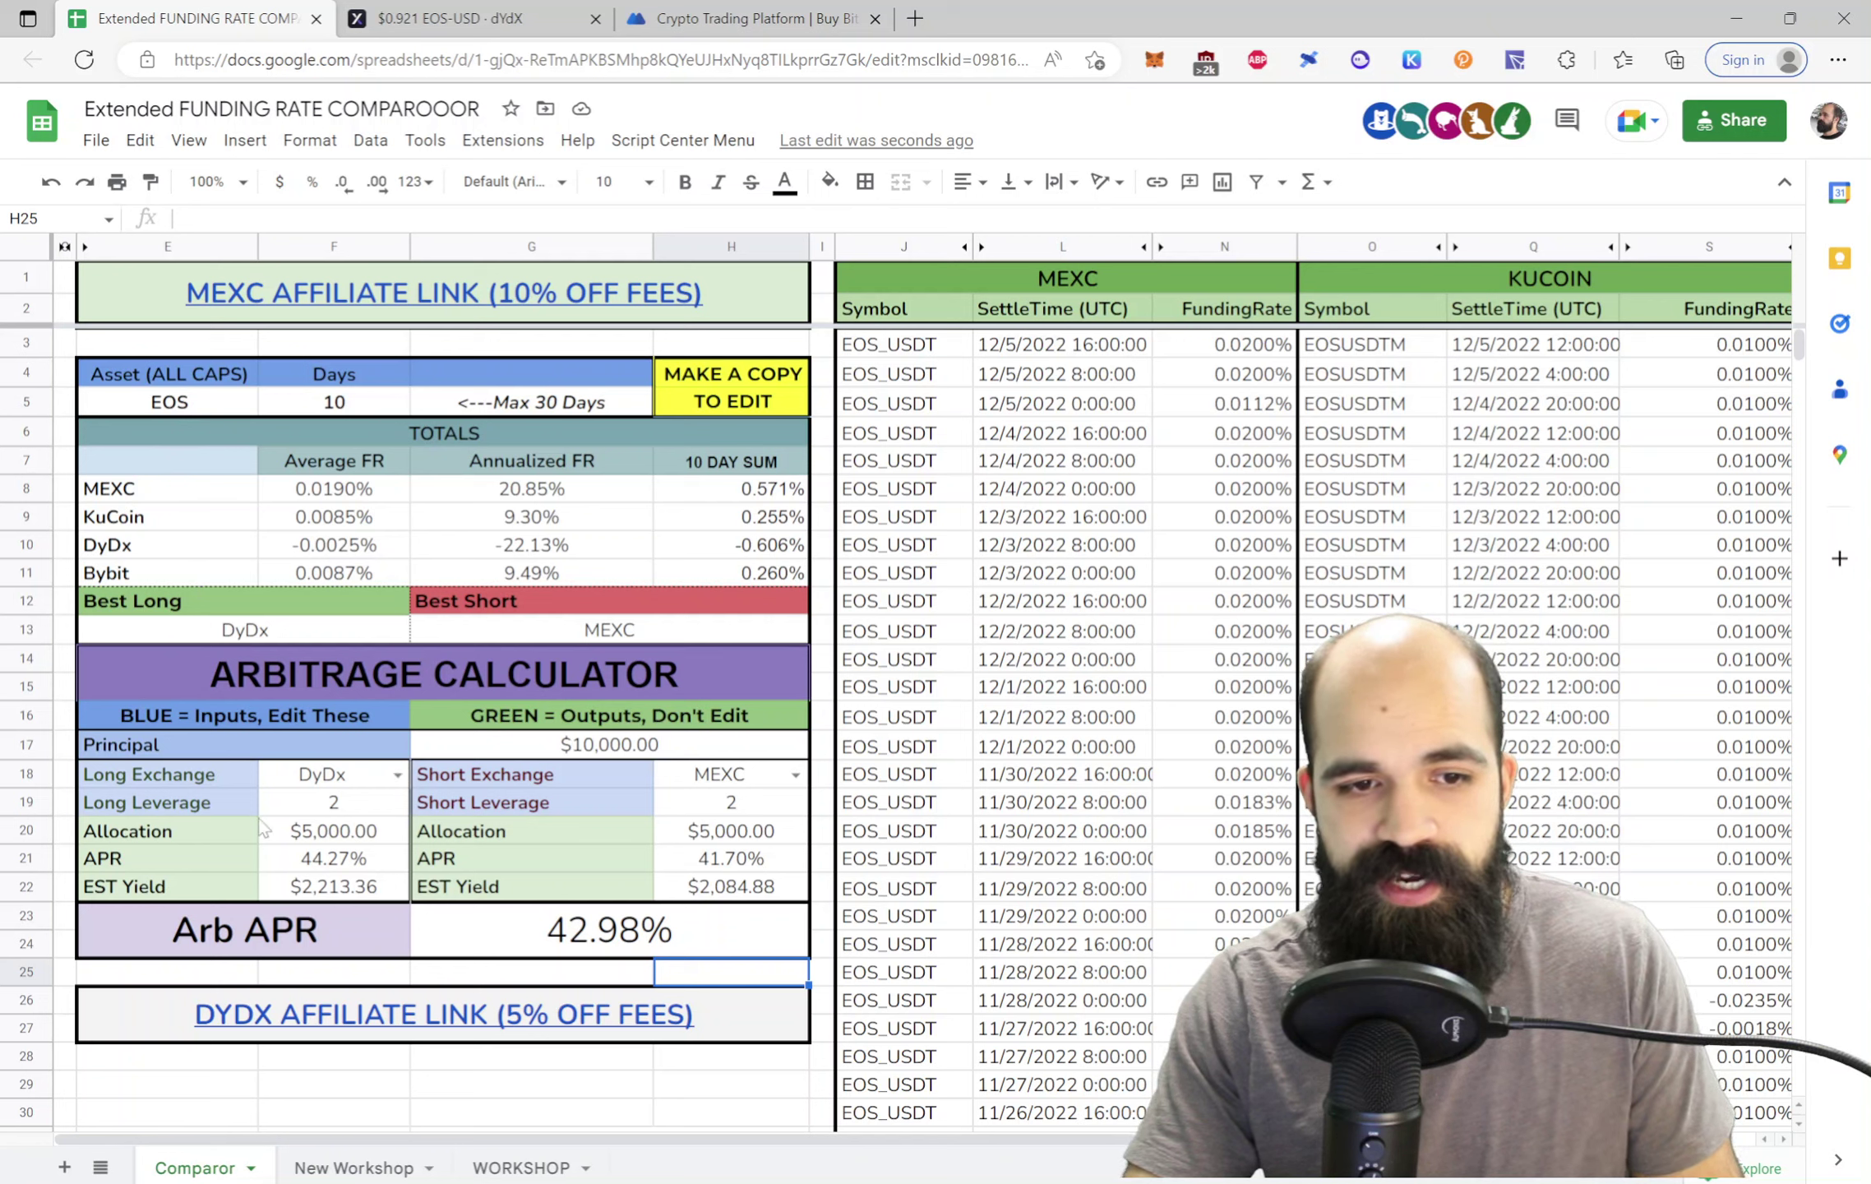
left_click(215, 781)
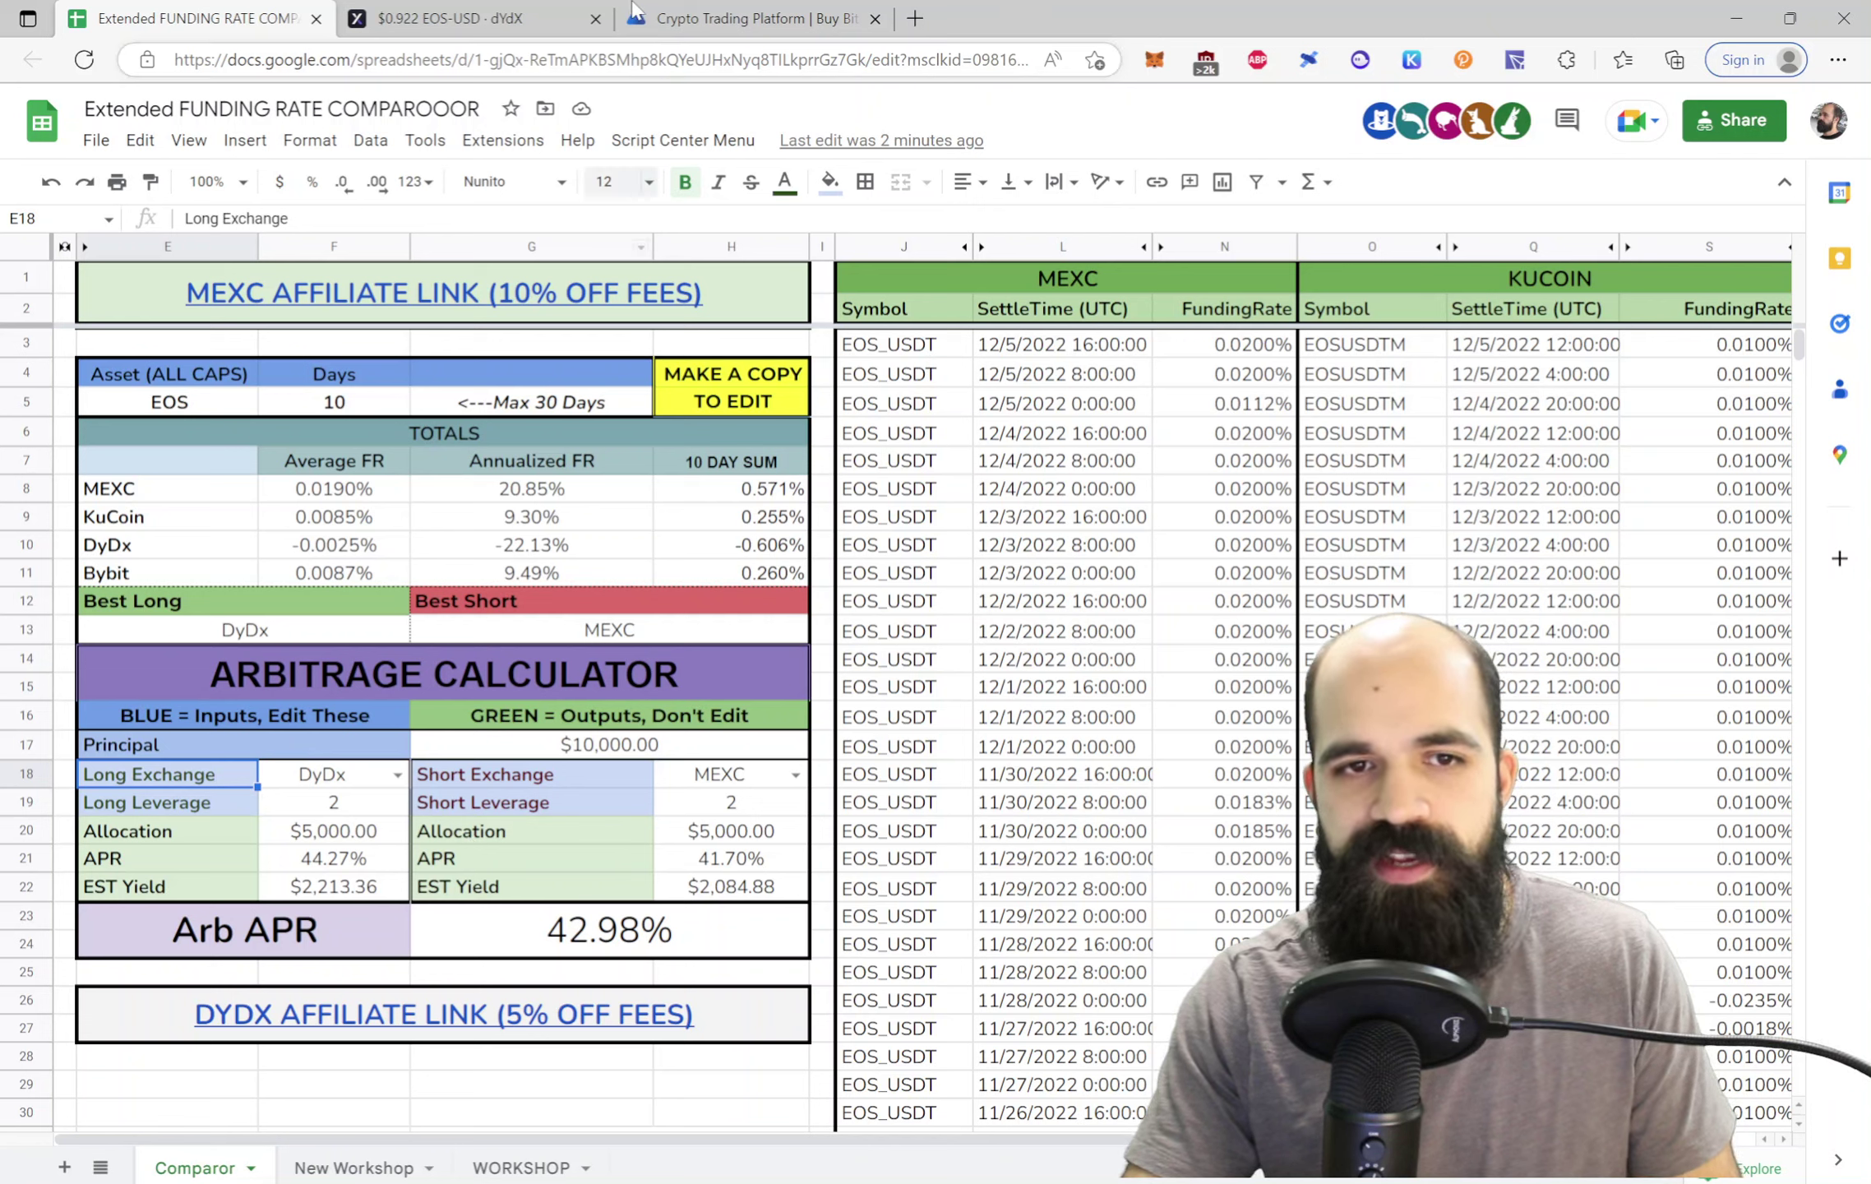
Toggle the EOS-USD order form between Buy and Sell without ordering, then go to MEXC
left_click(461, 18)
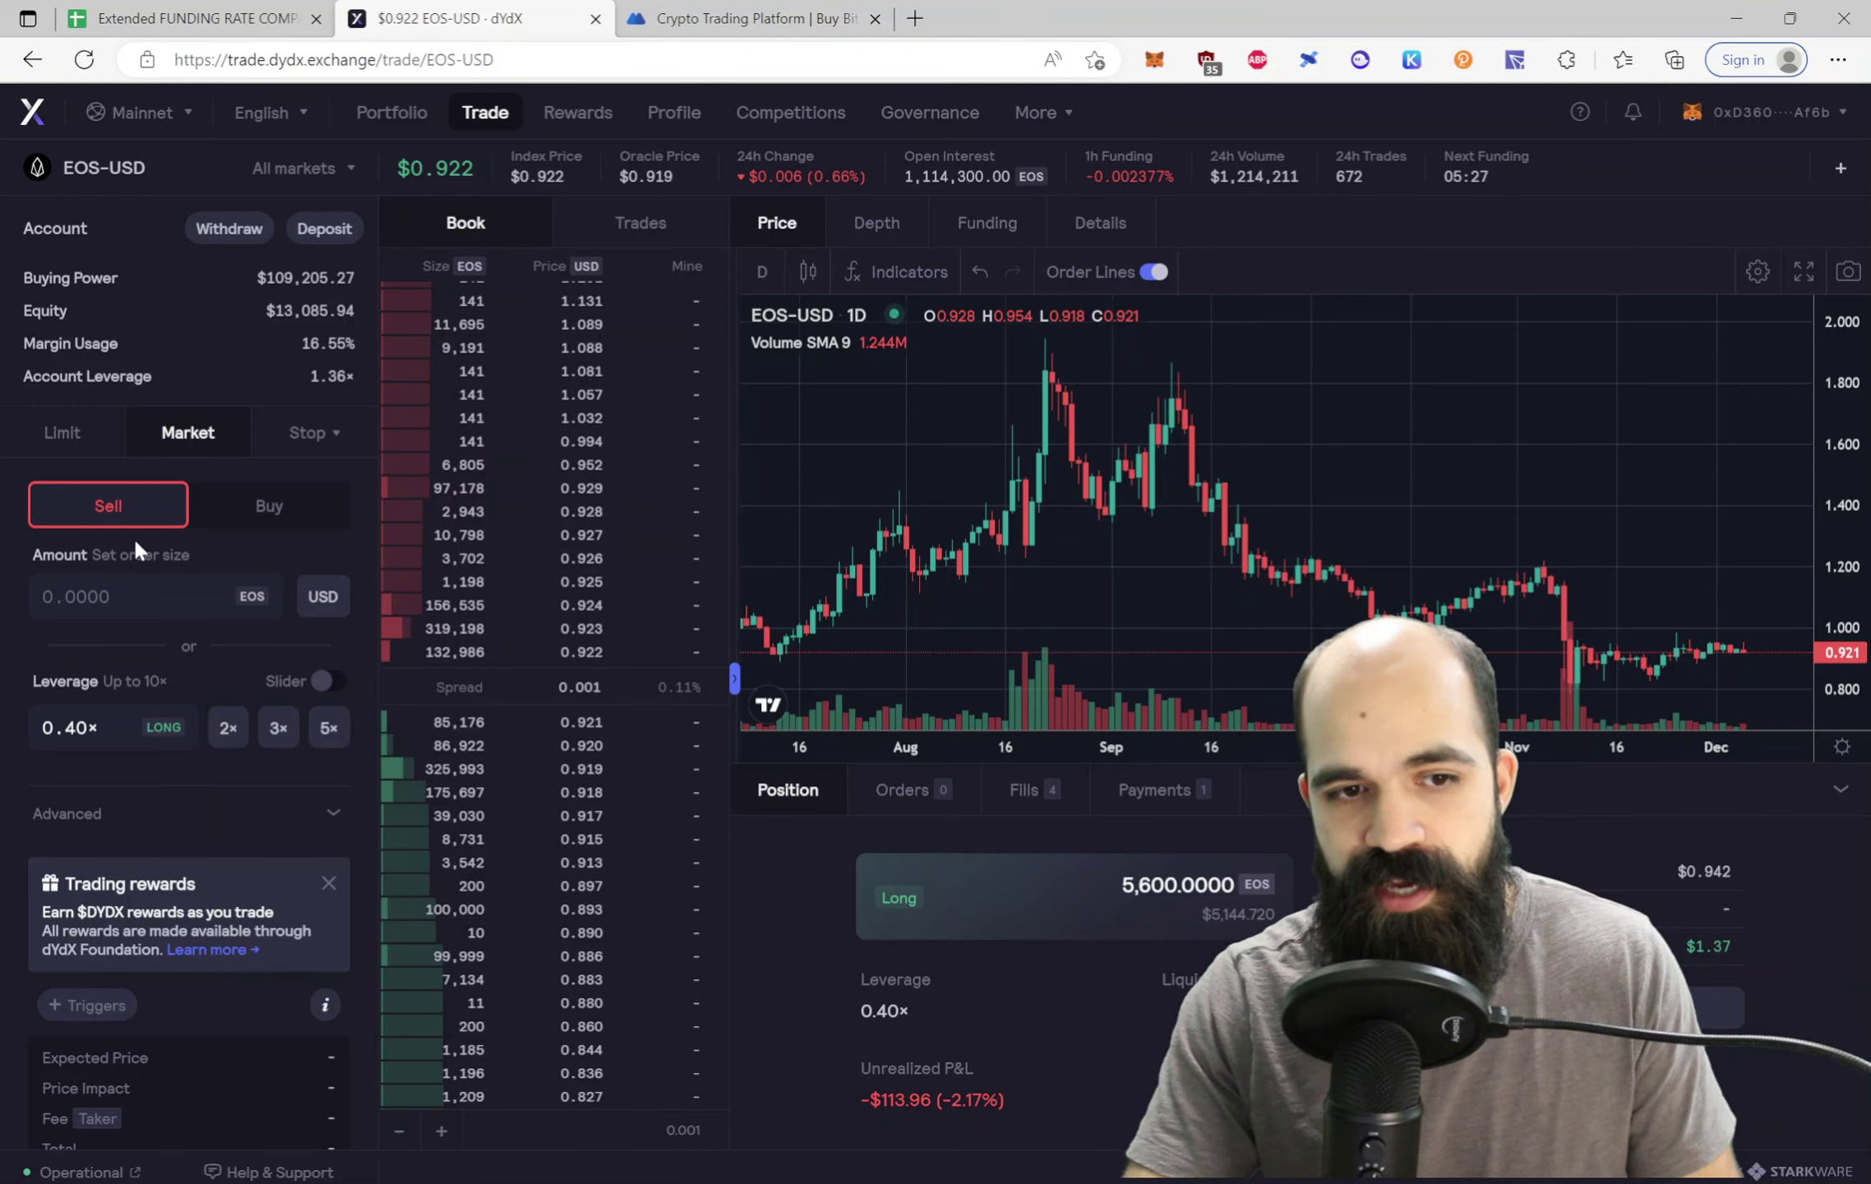
left_click(269, 508)
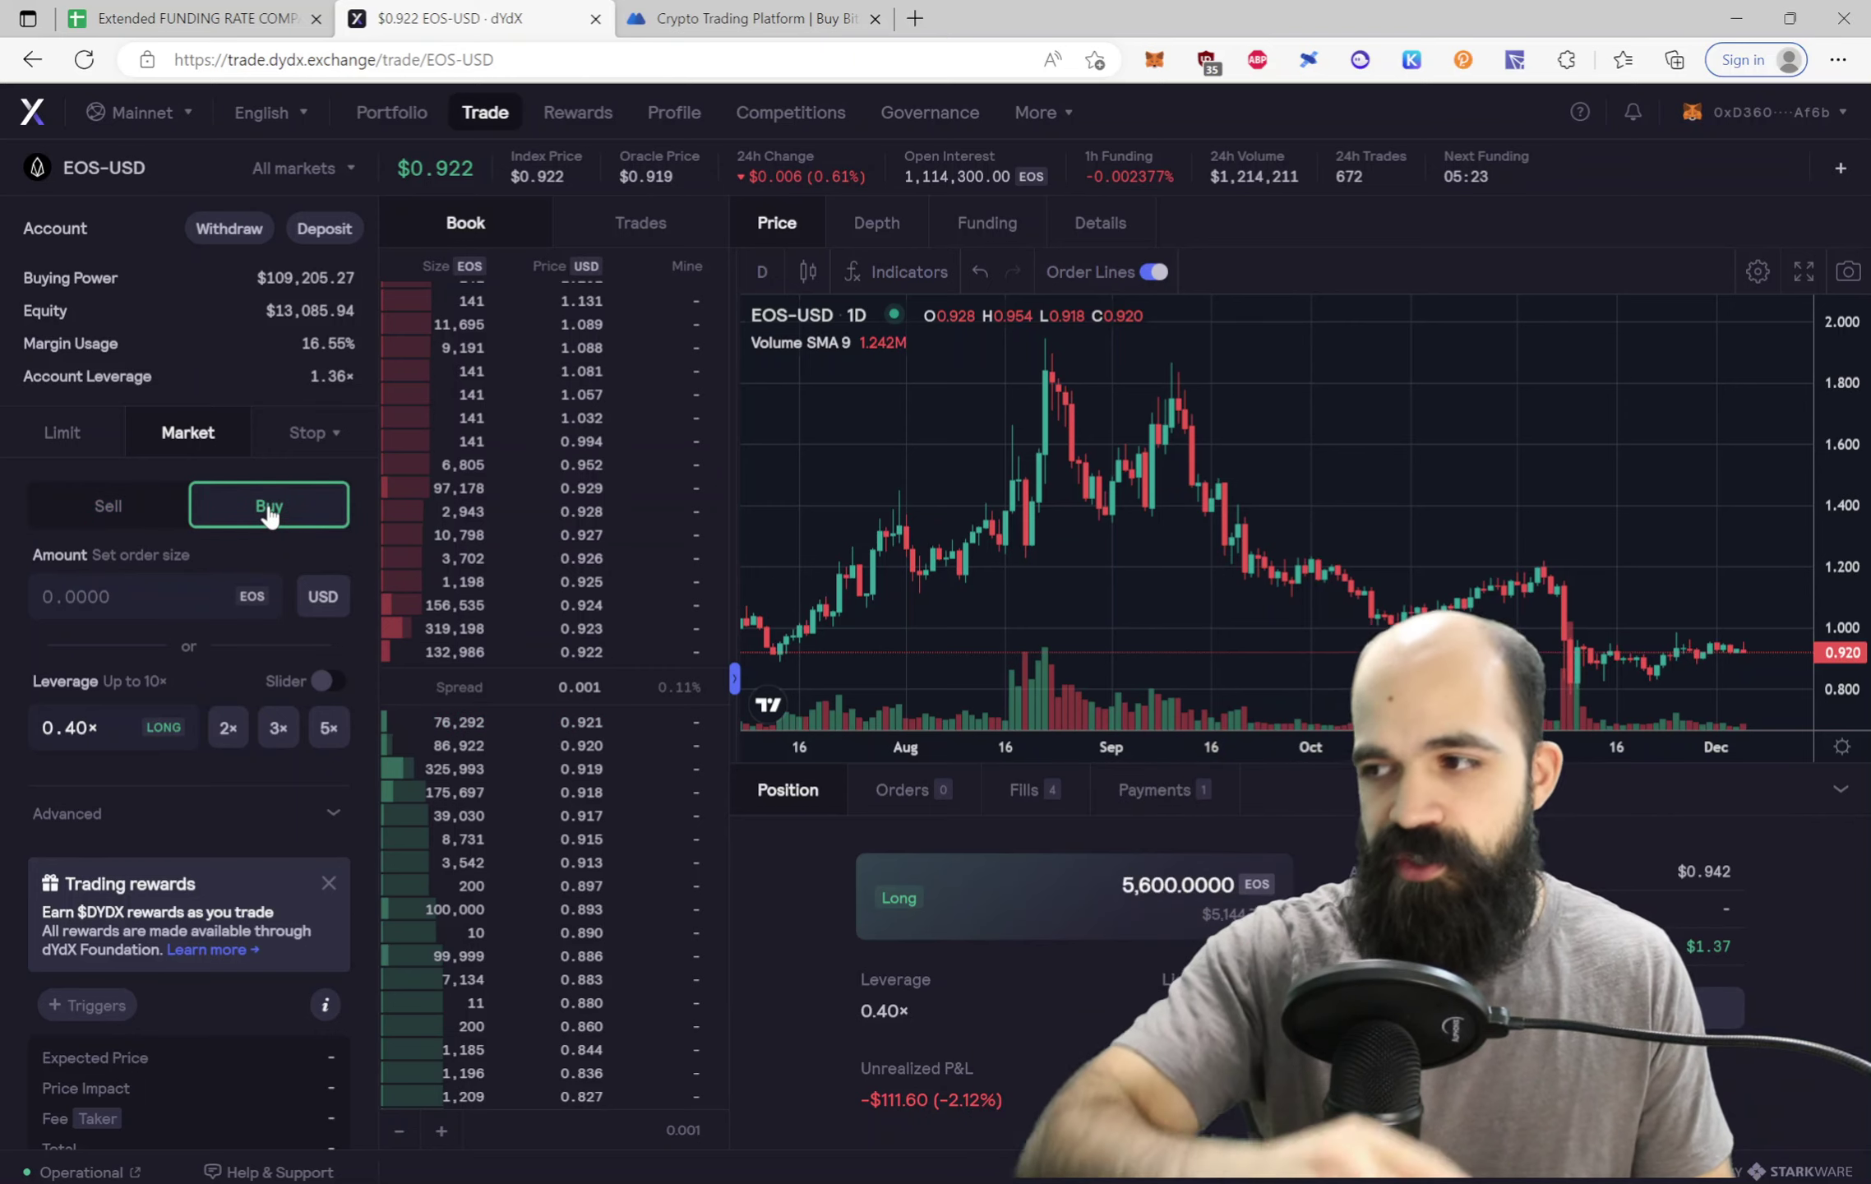
left_click(107, 507)
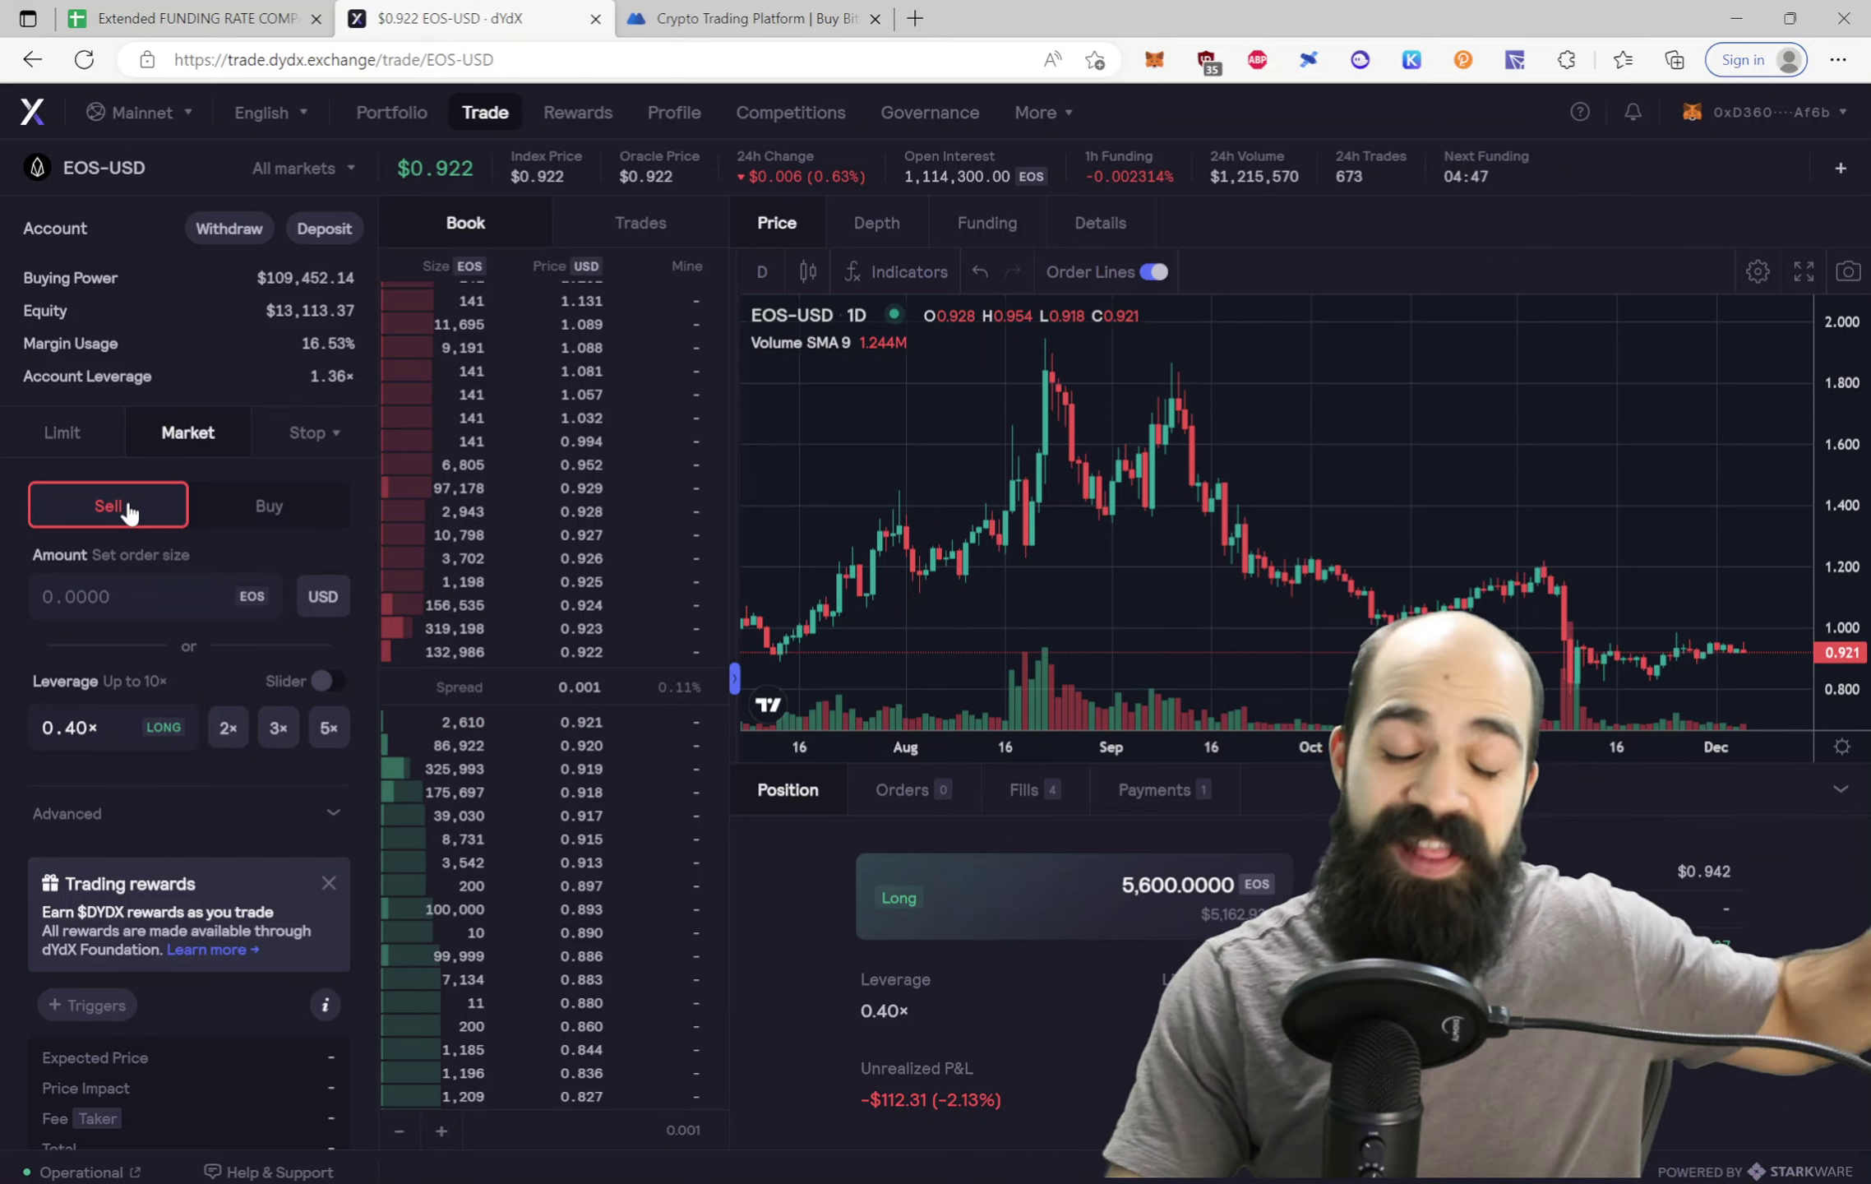
left_click(253, 510)
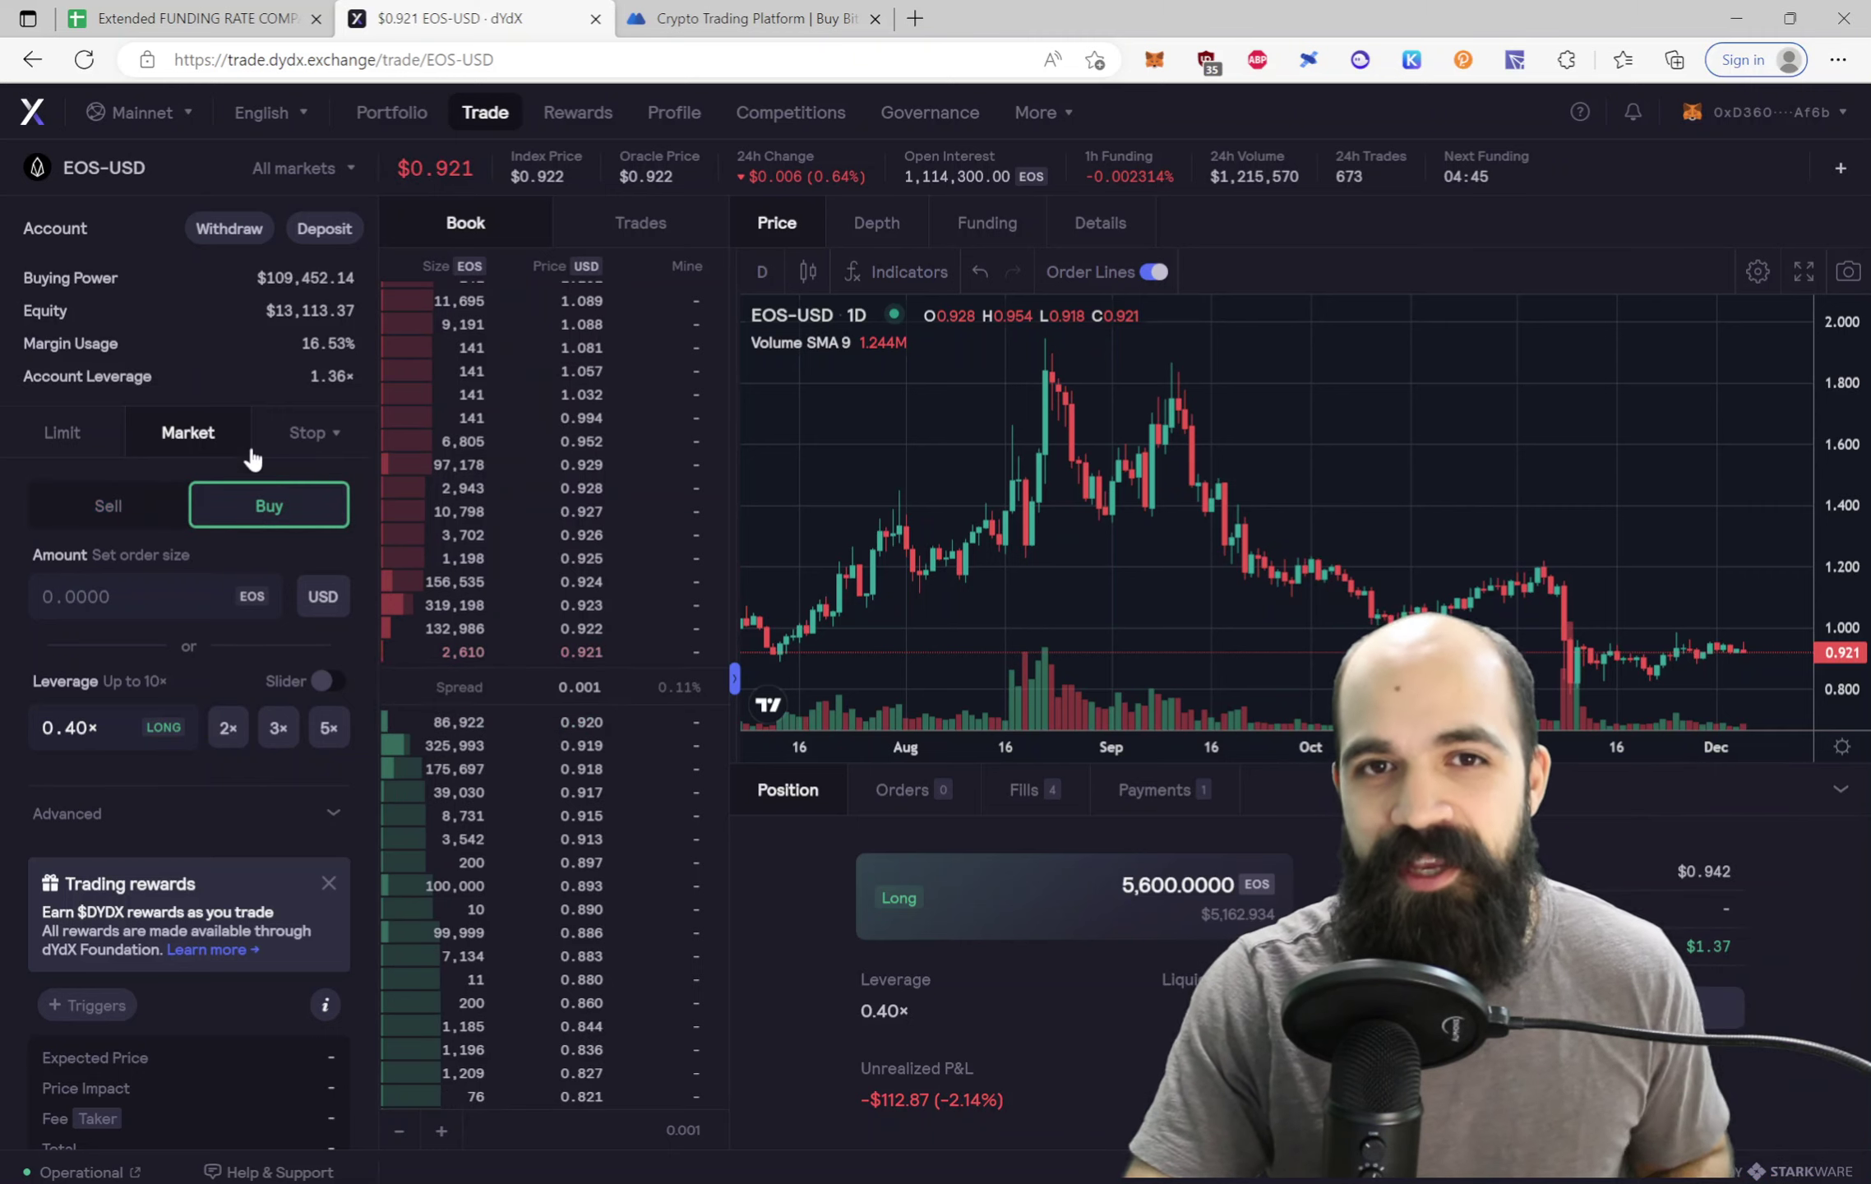
left_click(152, 503)
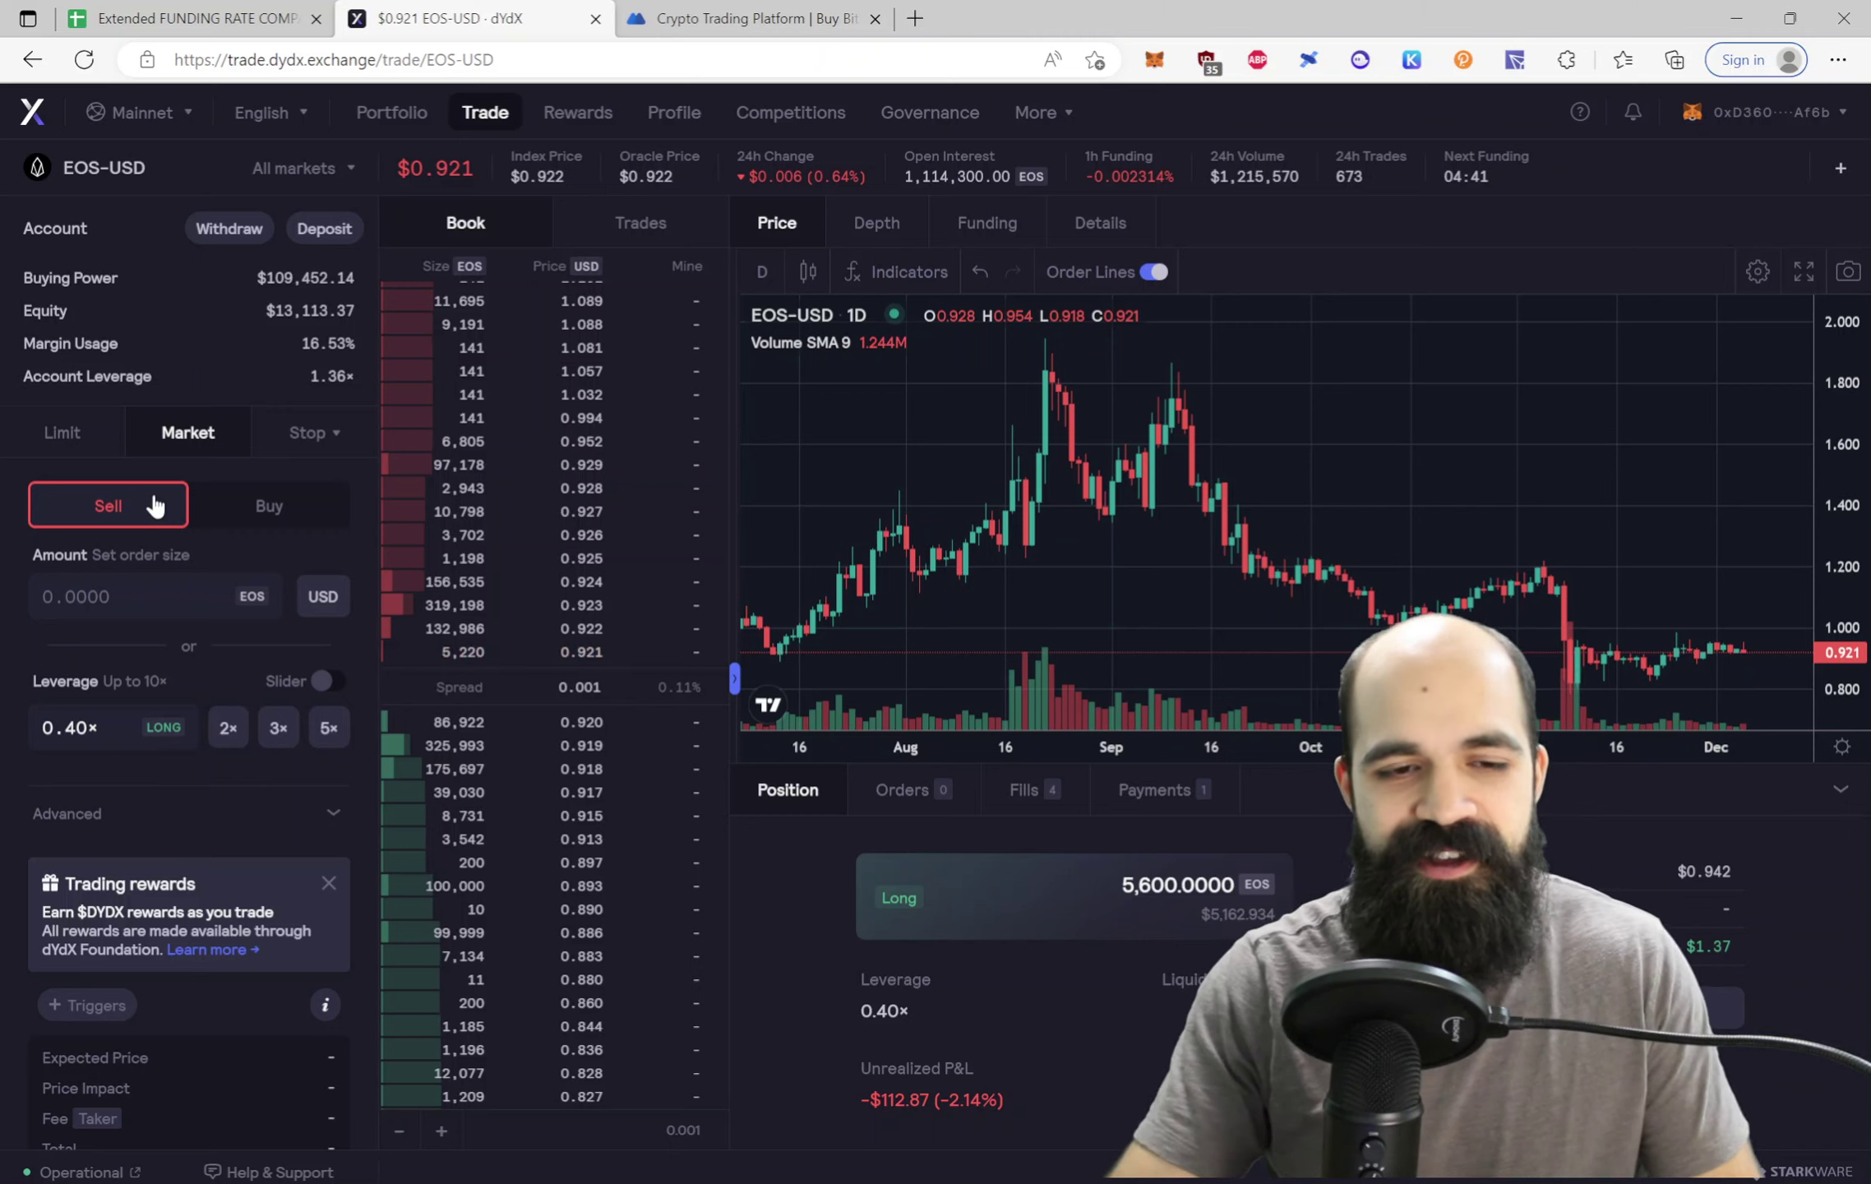
scroll(232, 664, "down", 1)
scroll(215, 610, "up", 1)
left_click(226, 511)
left_click(102, 510)
left_click(639, 11)
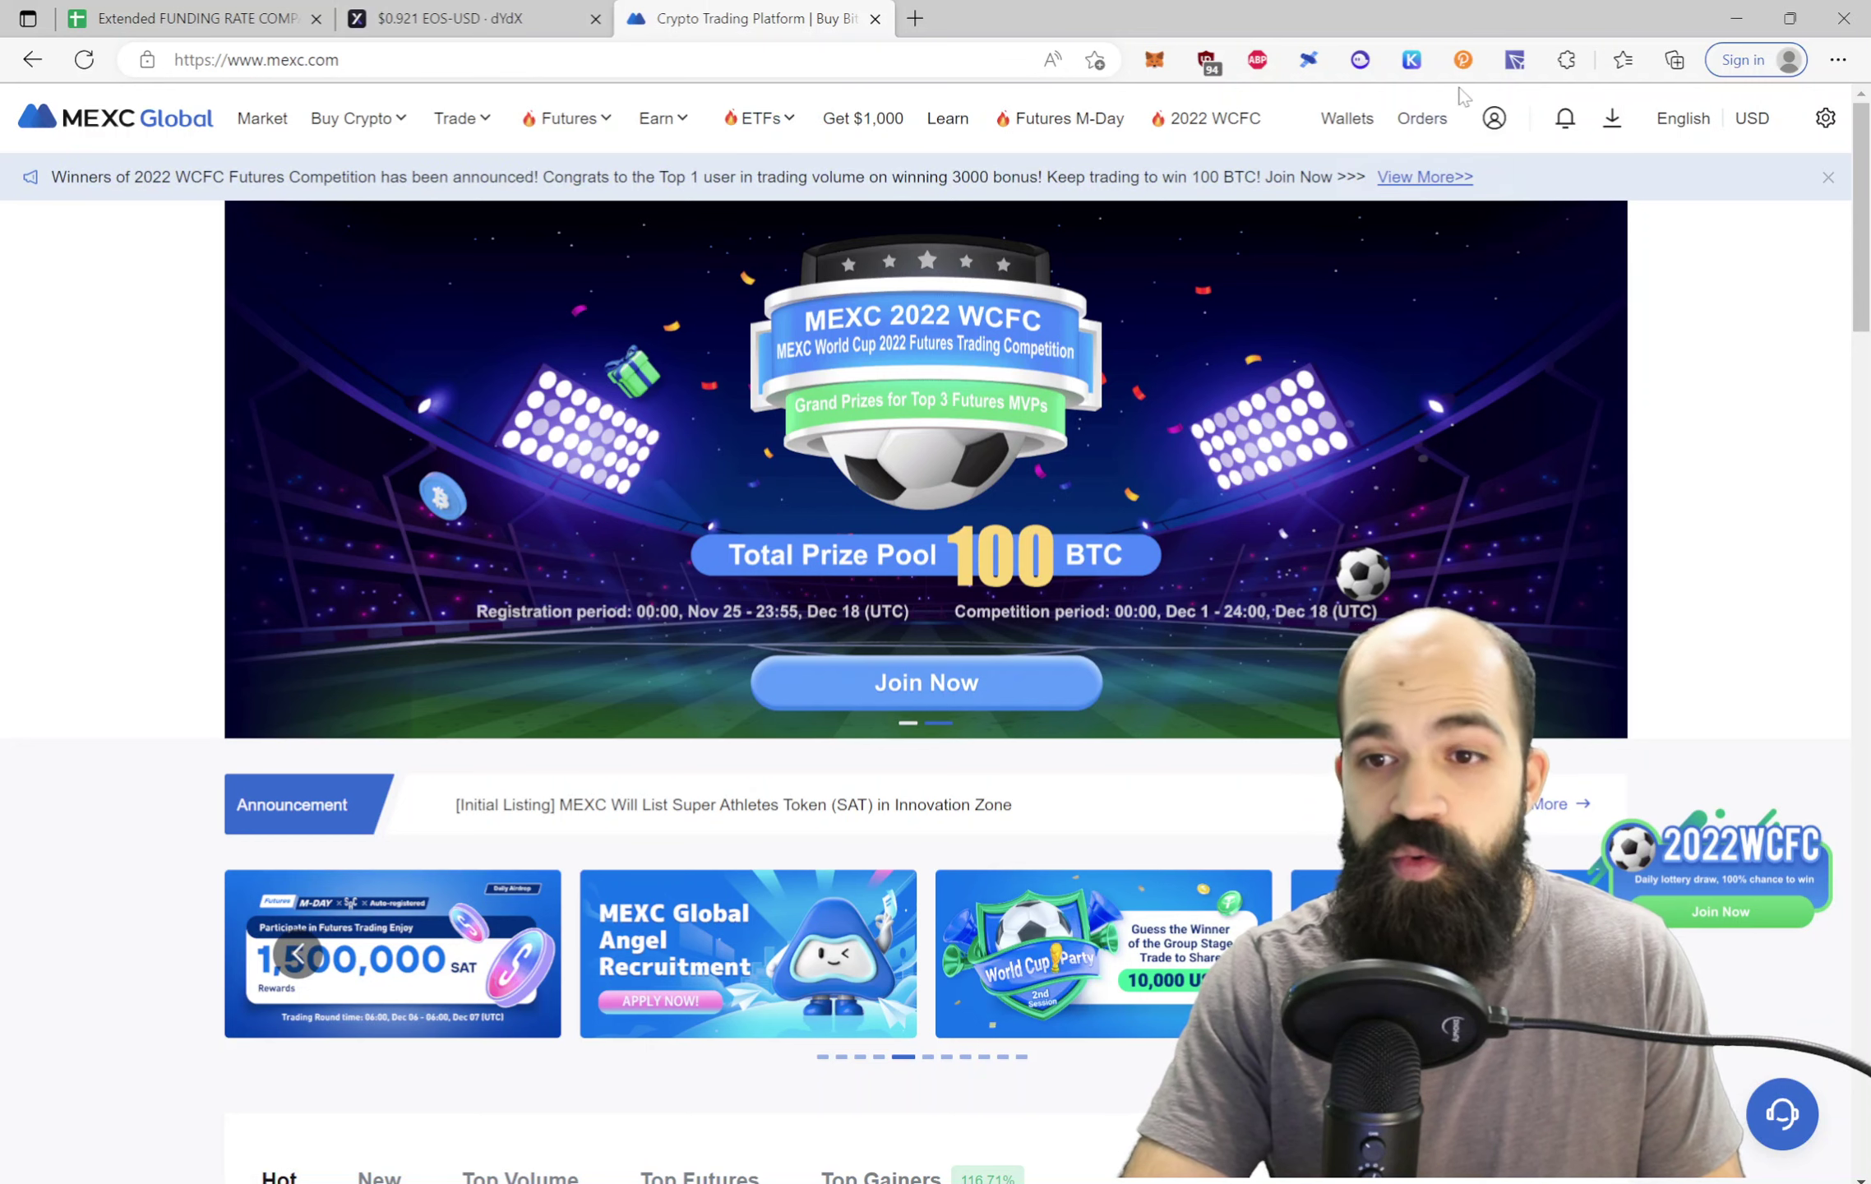
Open MEXC's USDT-M perpetual futures page from the Futures menu
mouse_move(1347, 130)
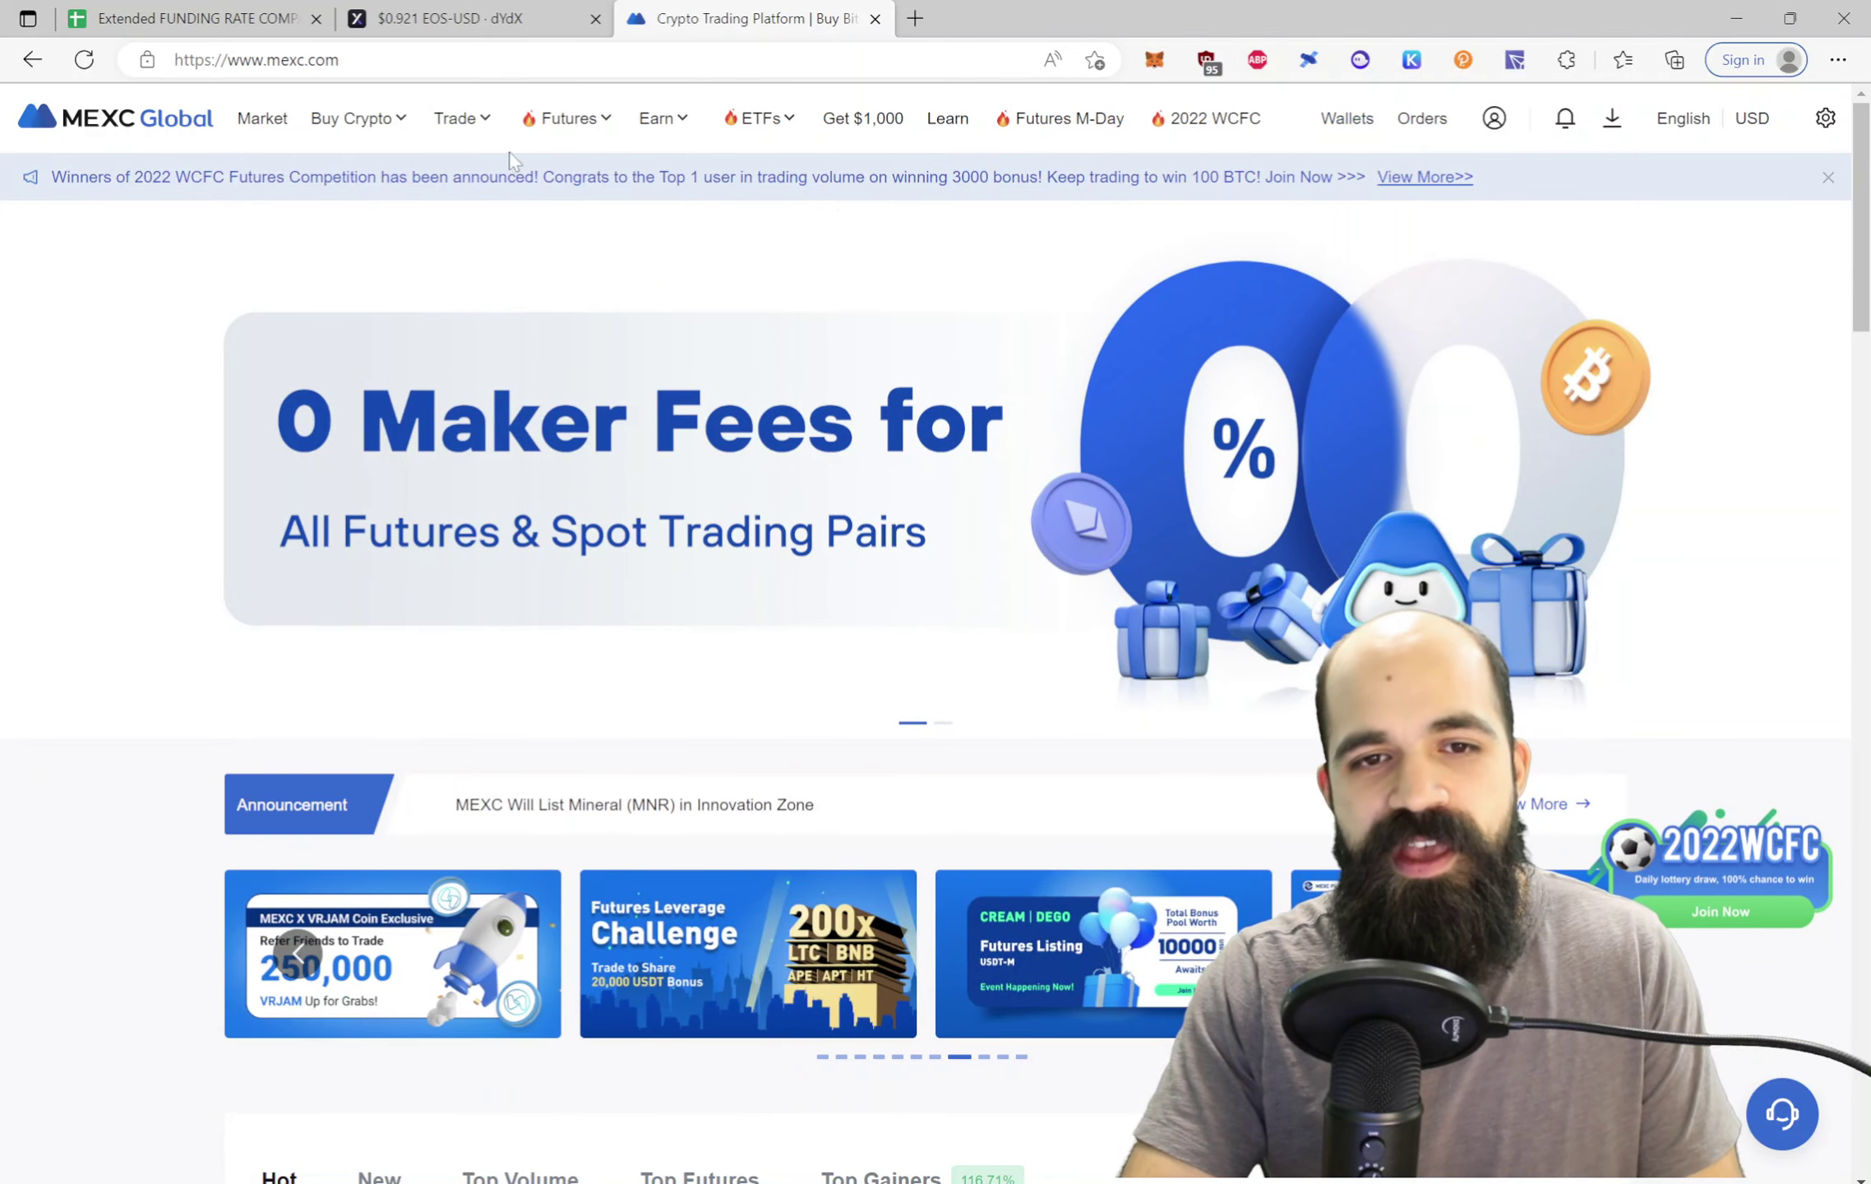
mouse_move(568, 119)
left_click(685, 302)
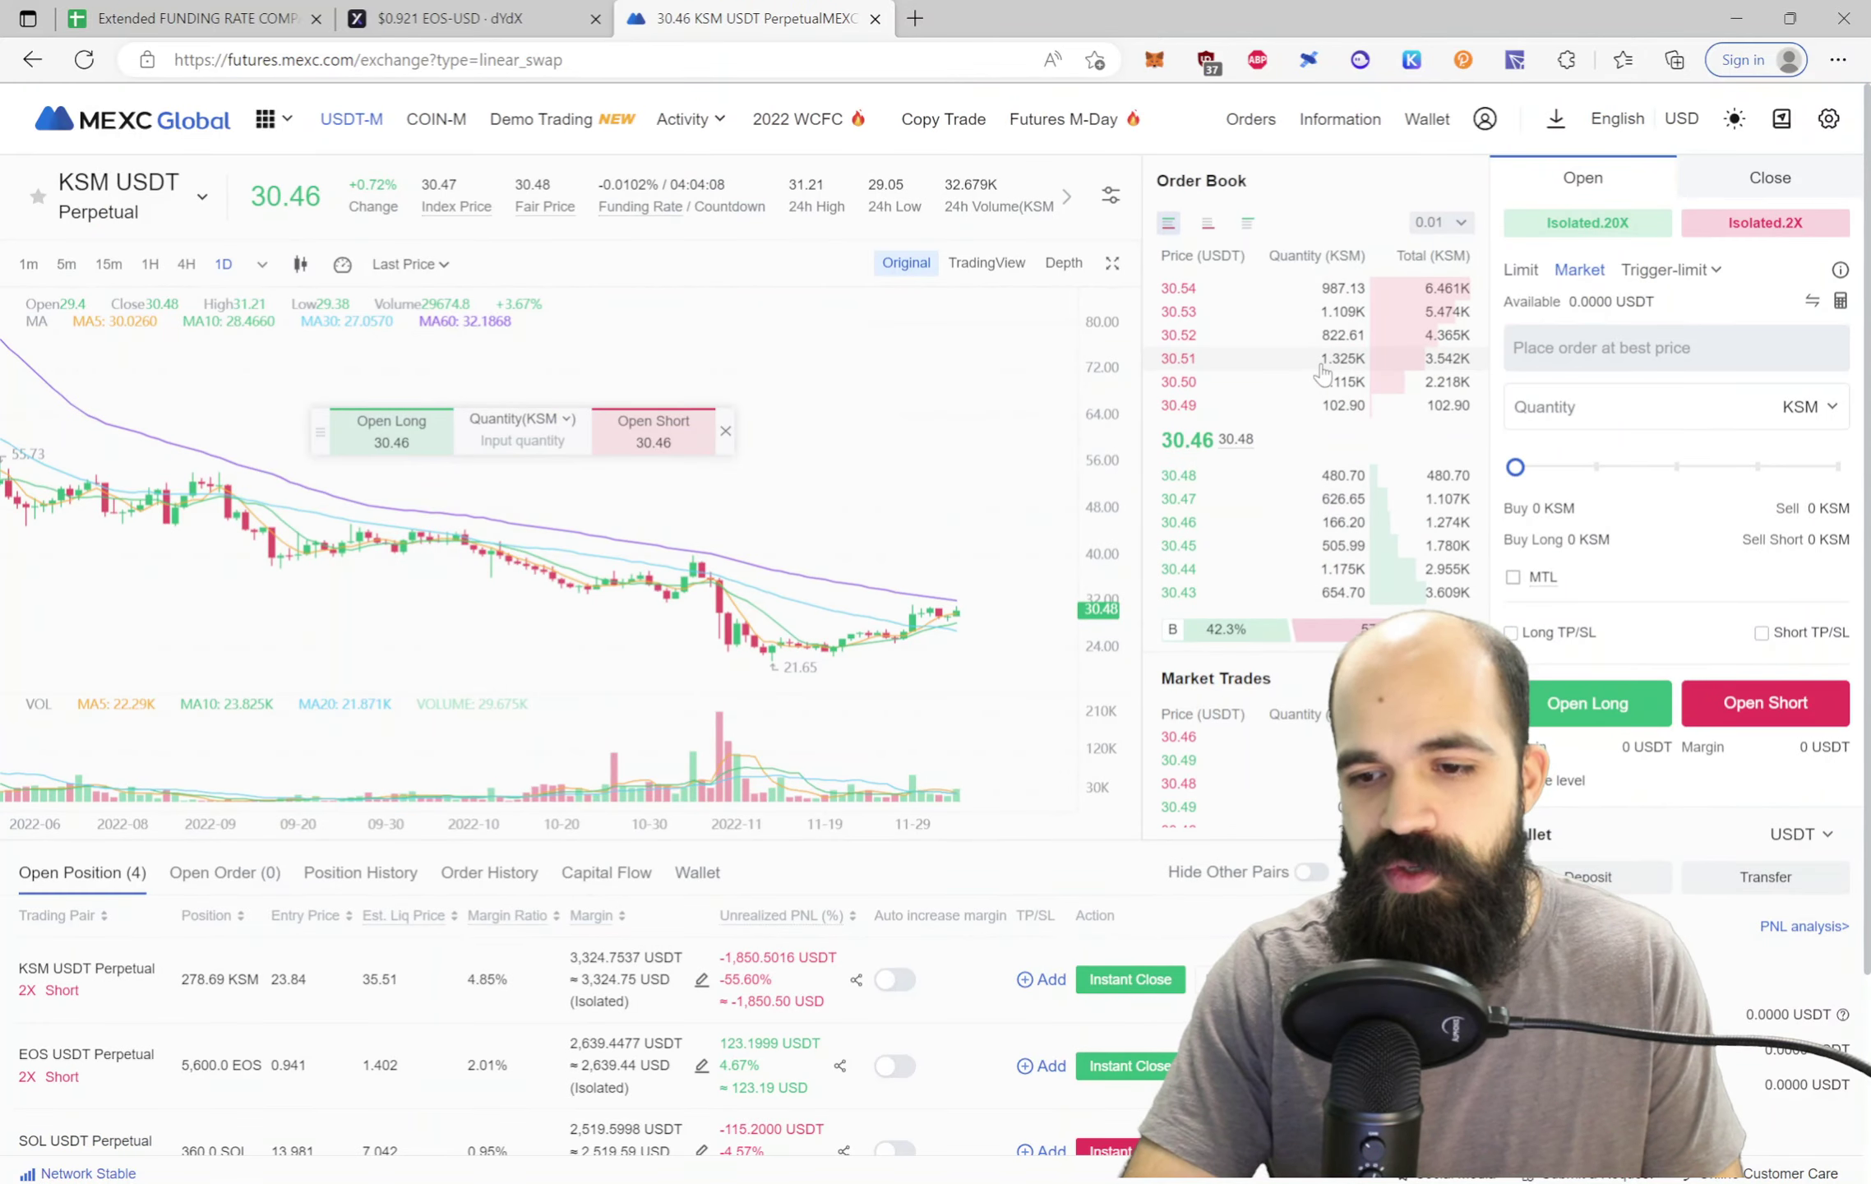
scroll(895, 907, "down", 4)
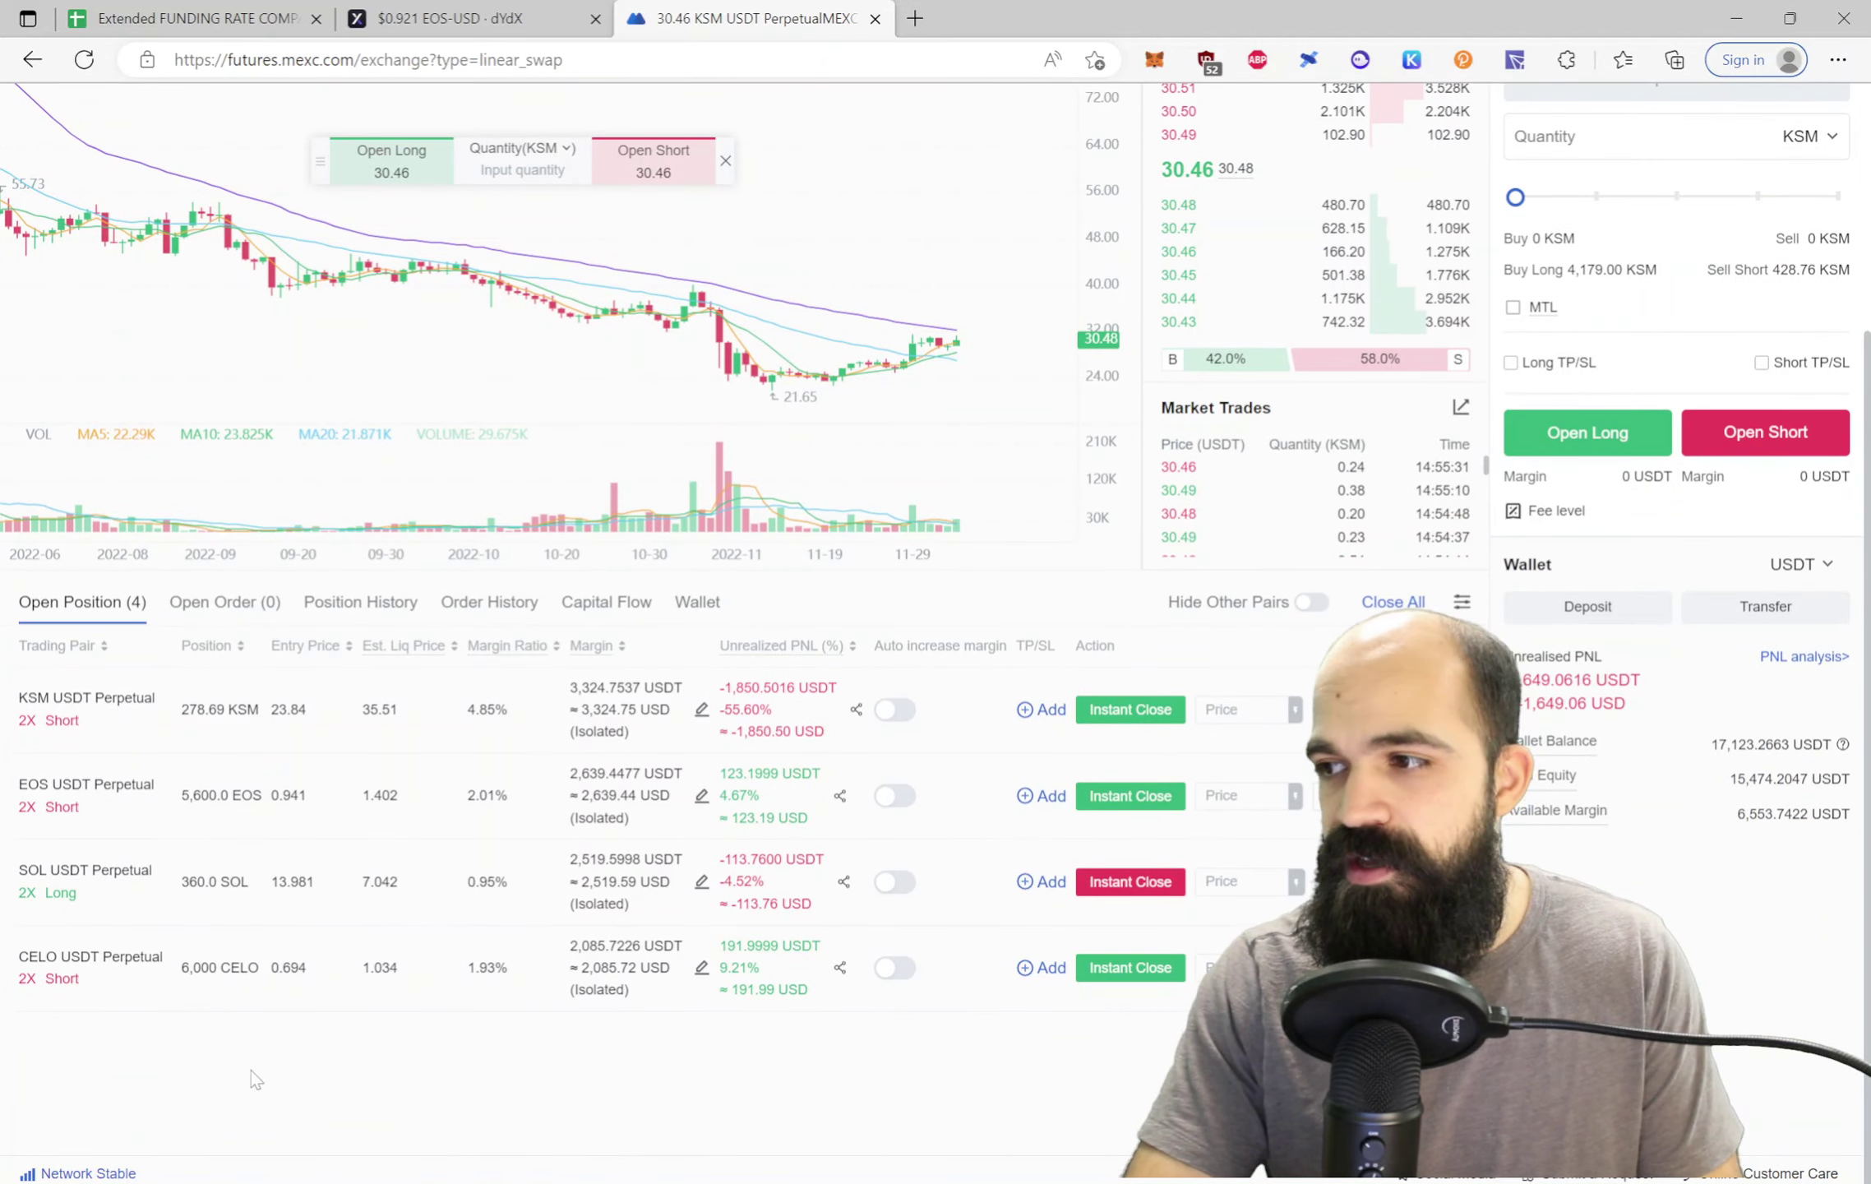
scroll(79, 949, "up", 4)
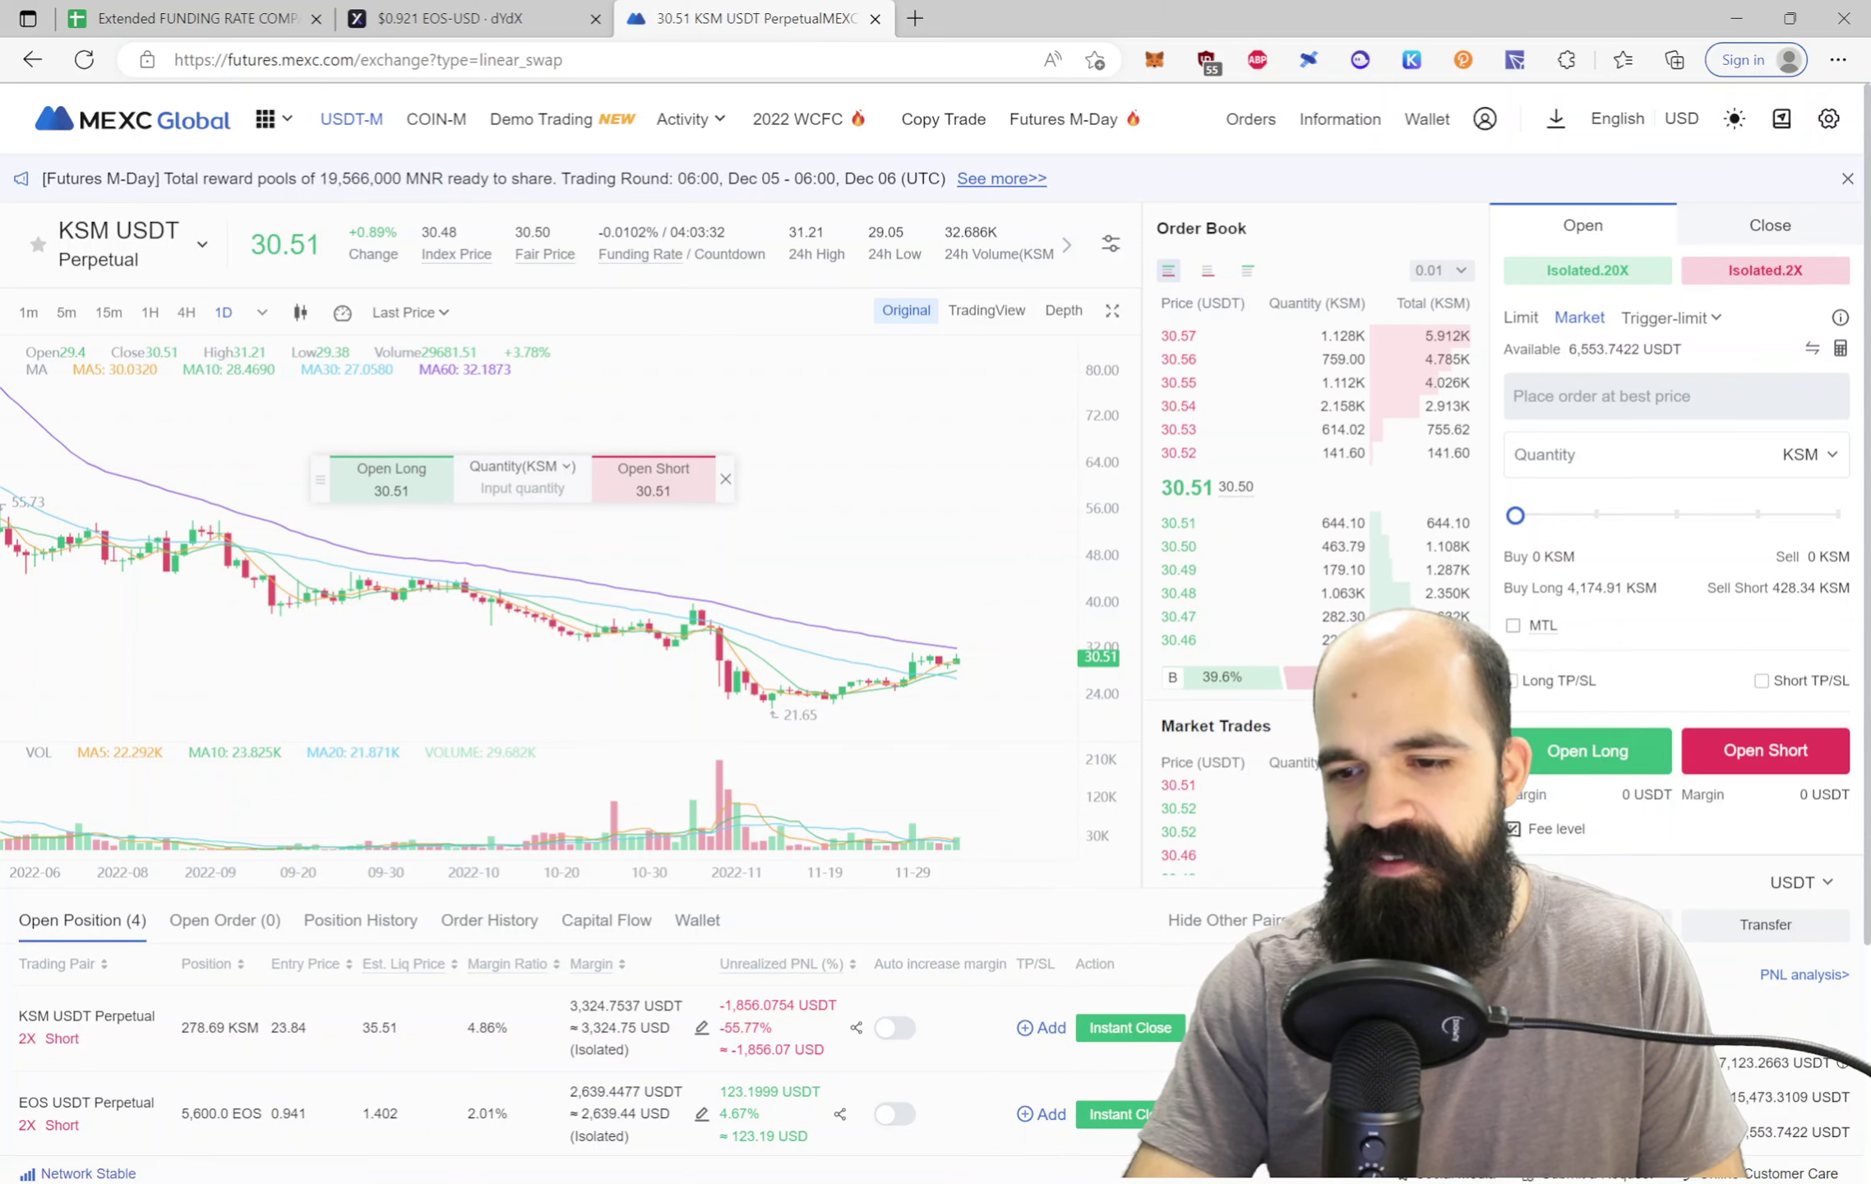
Open and close the USDT deposit page, and cancel the spot-to-futures transfer form
left_click(1596, 924)
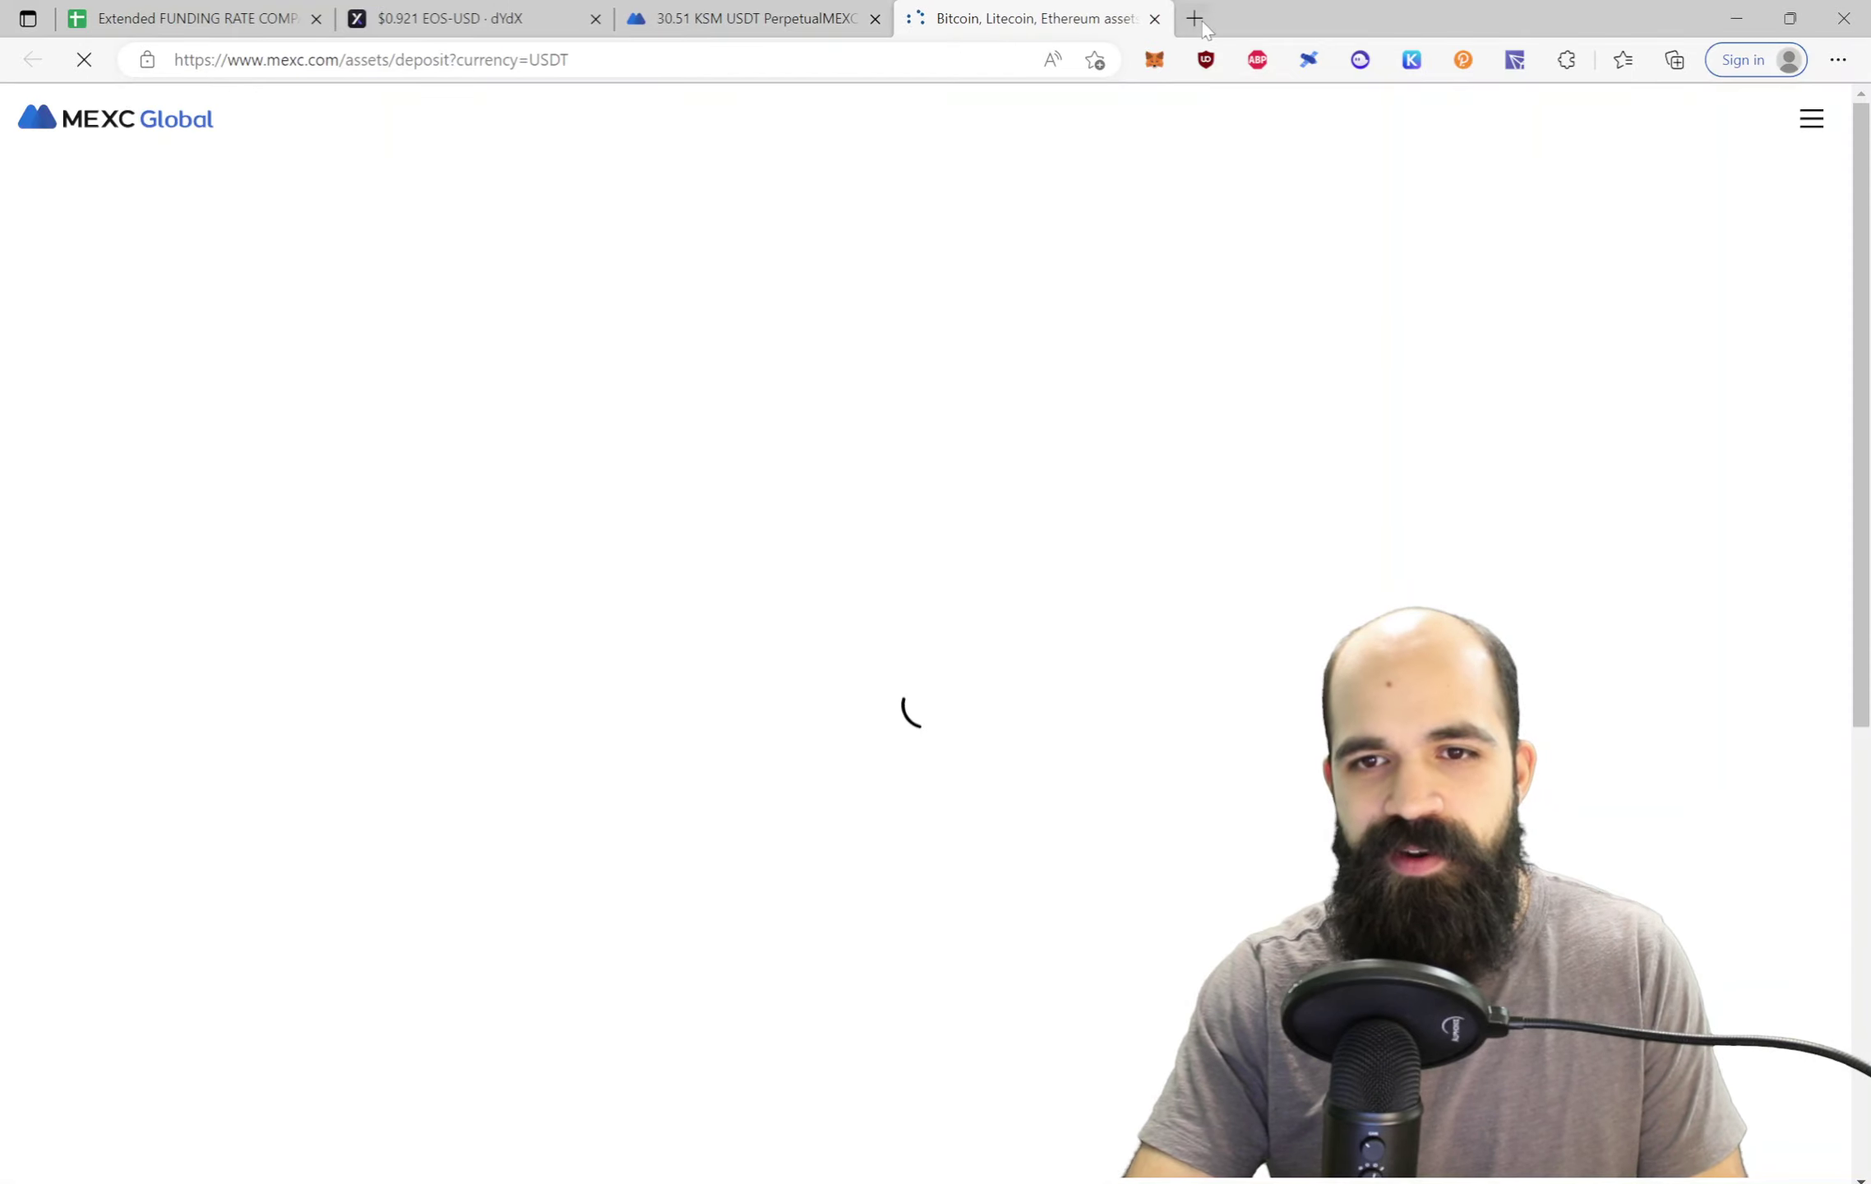
key("ctrl+w")
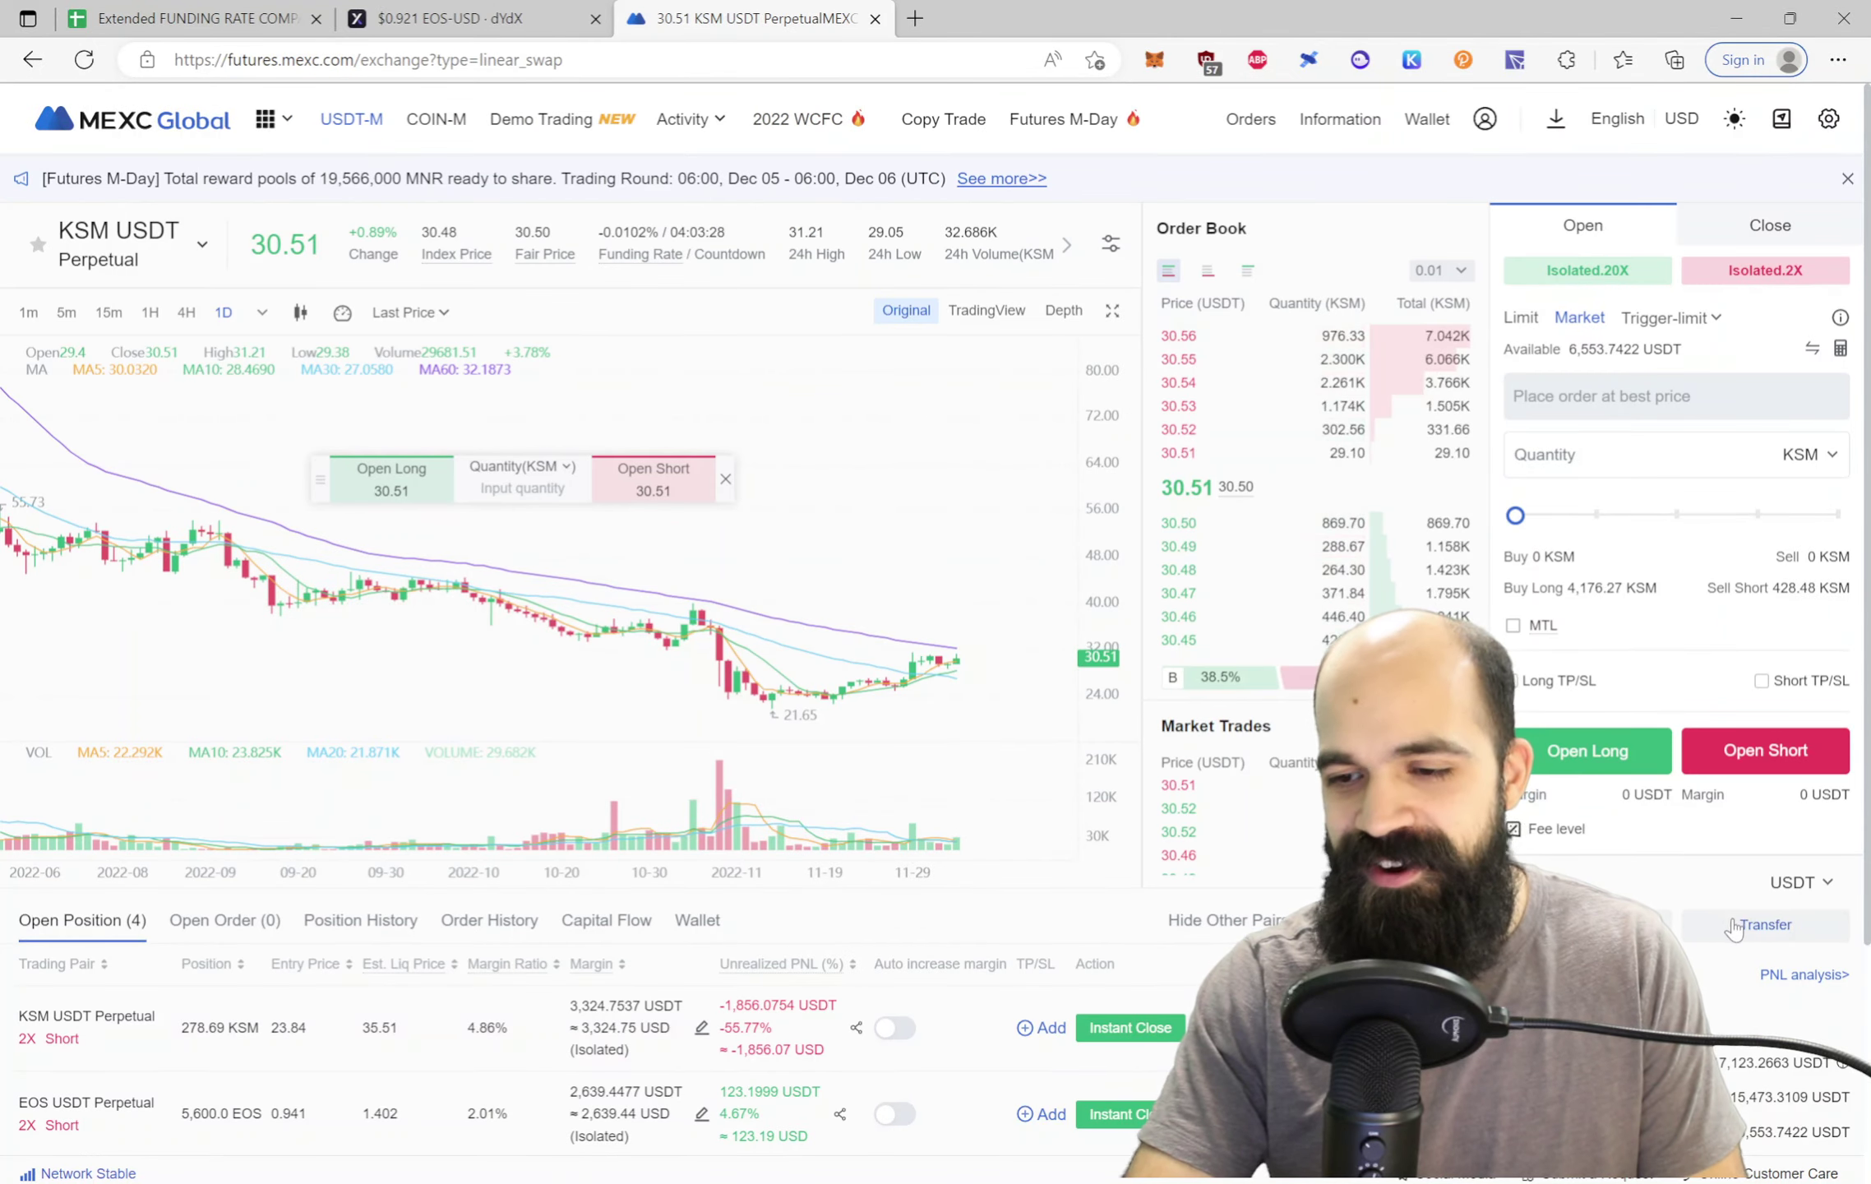
left_click(1736, 927)
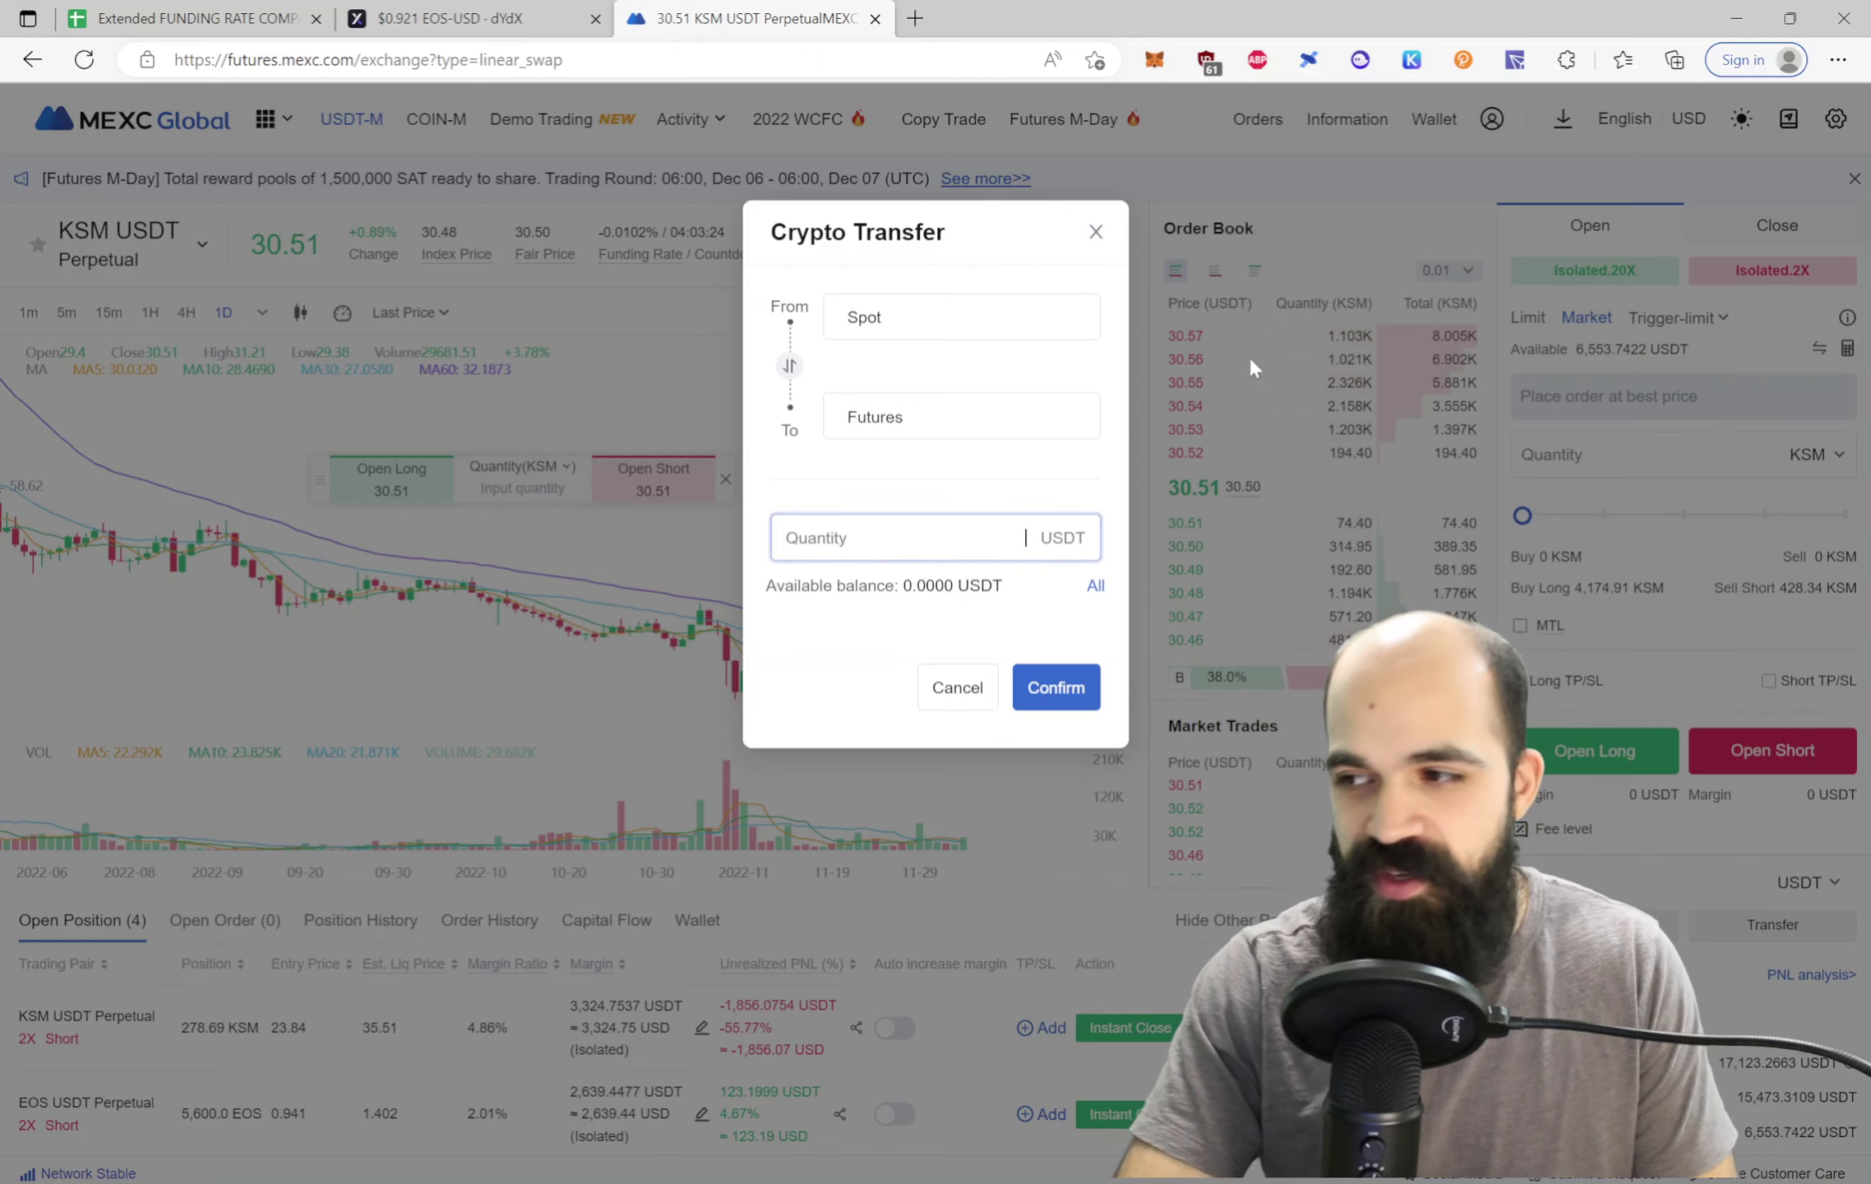
left_click(970, 700)
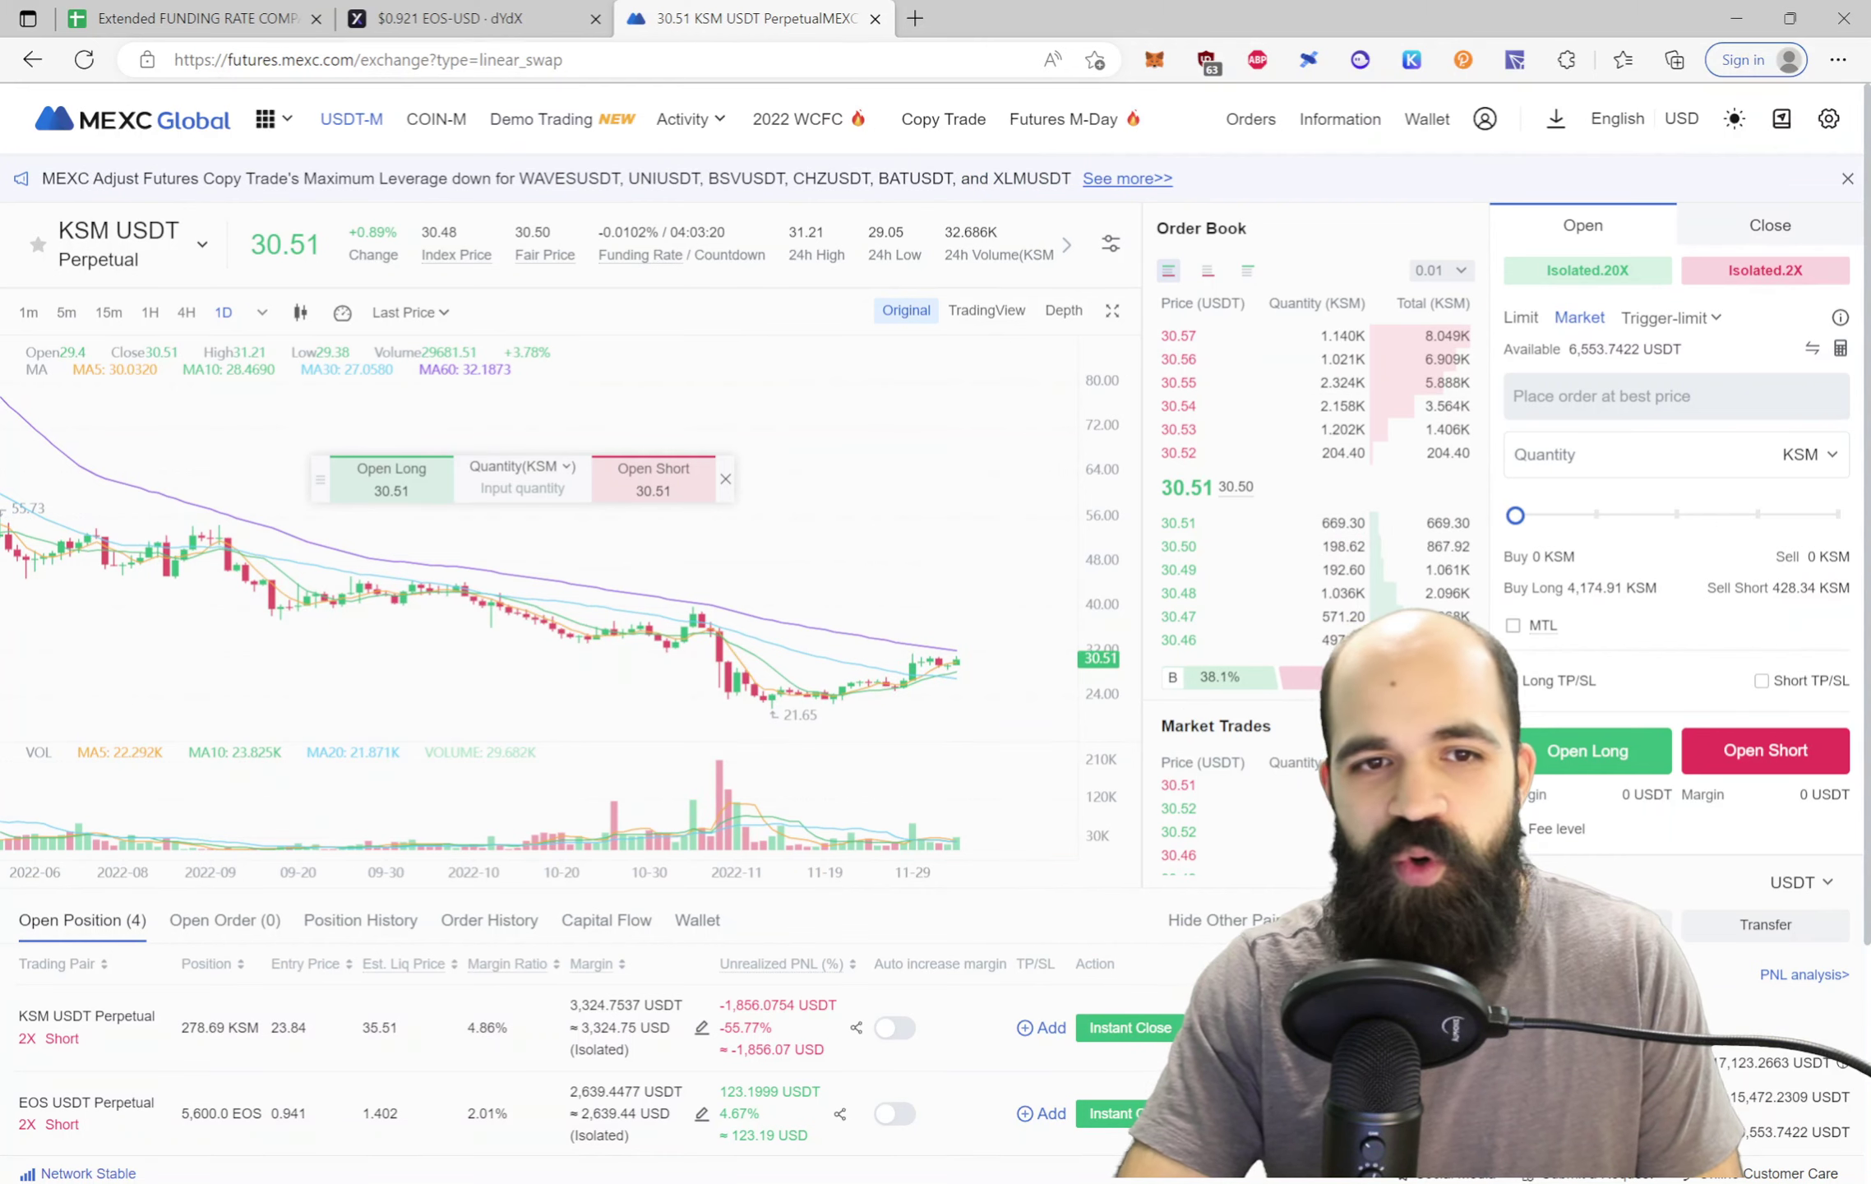
Check the funding spreadsheet, then return to MEXC and bring up the USDT-M pair list
left_click(189, 18)
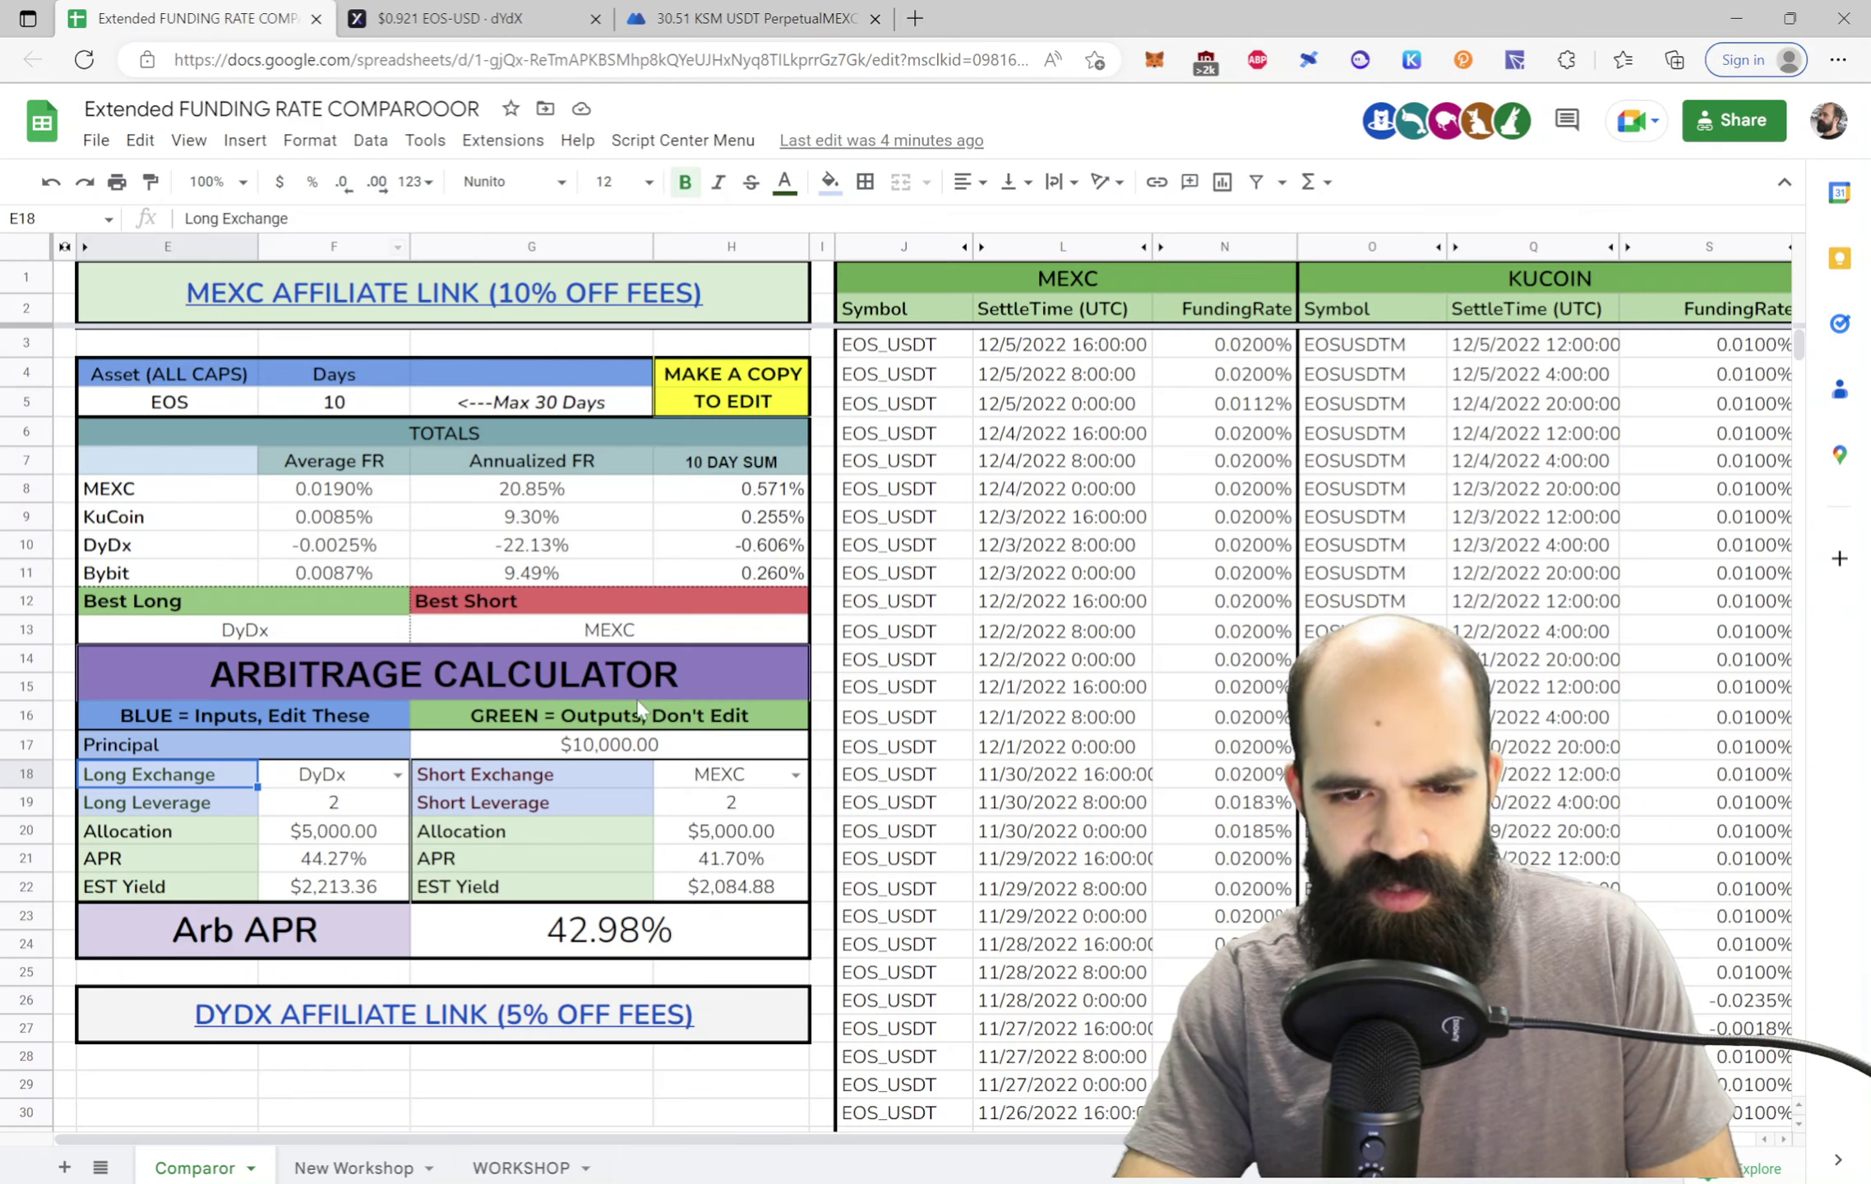
left_click(744, 18)
mouse_move(171, 264)
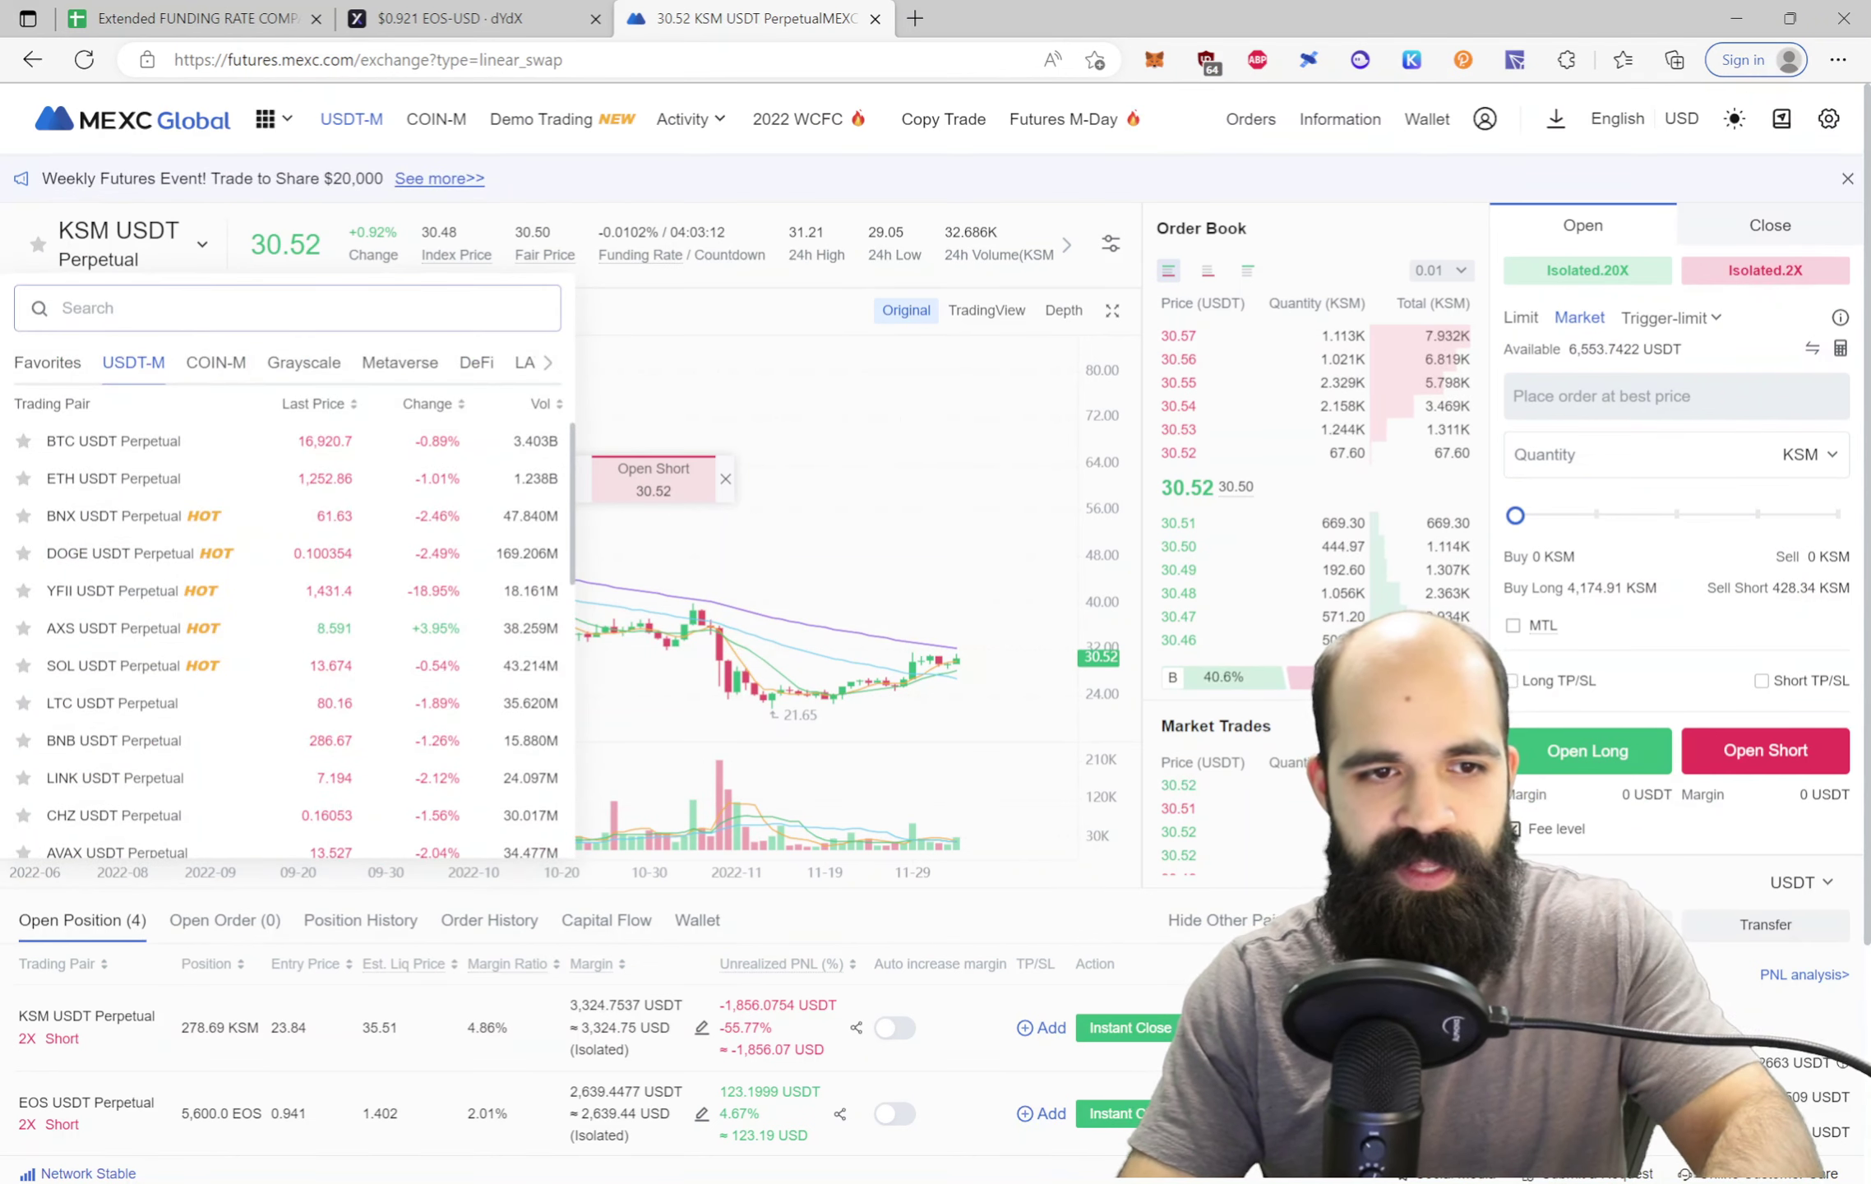
Search the pair list for 'eos' and confirm the short leverage at 2X
left_click(197, 310)
type("eos")
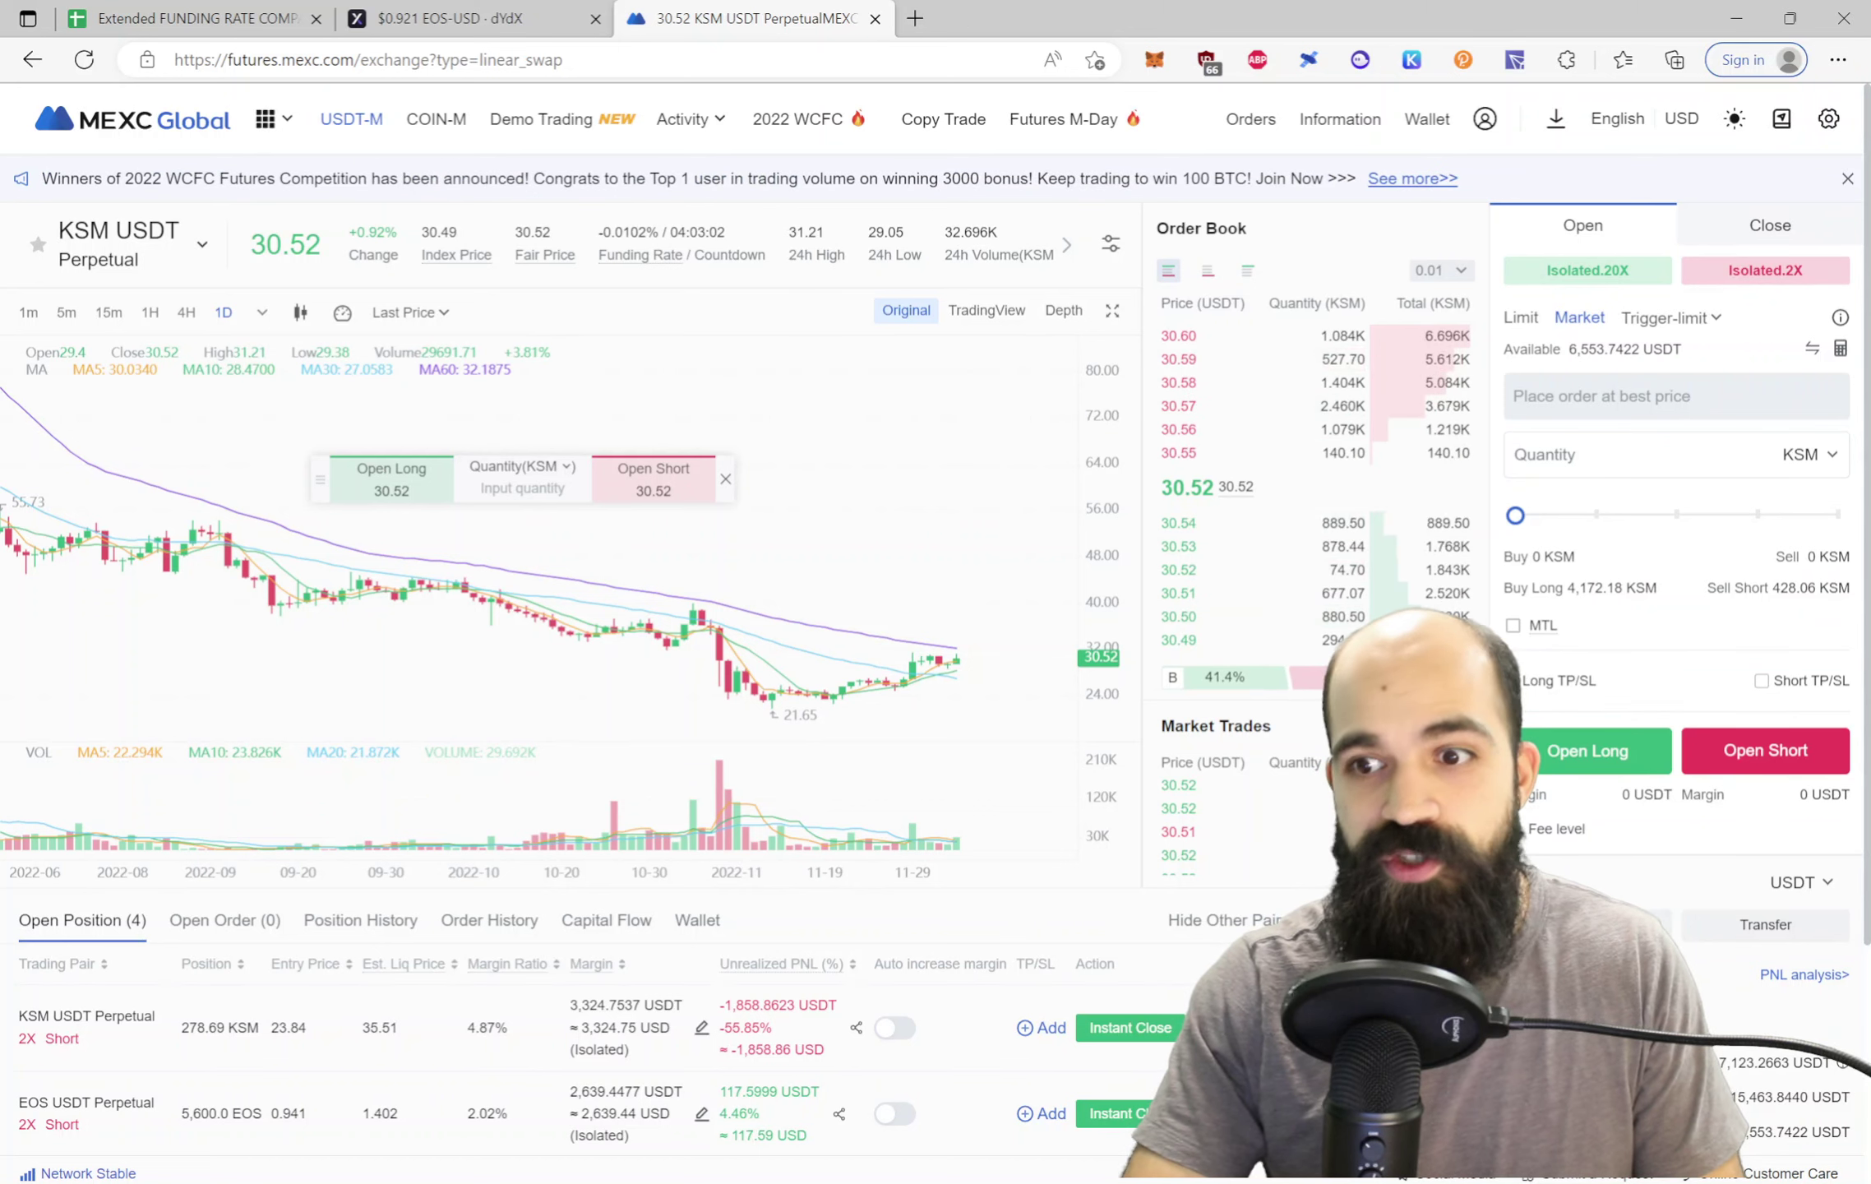
left_click(1739, 278)
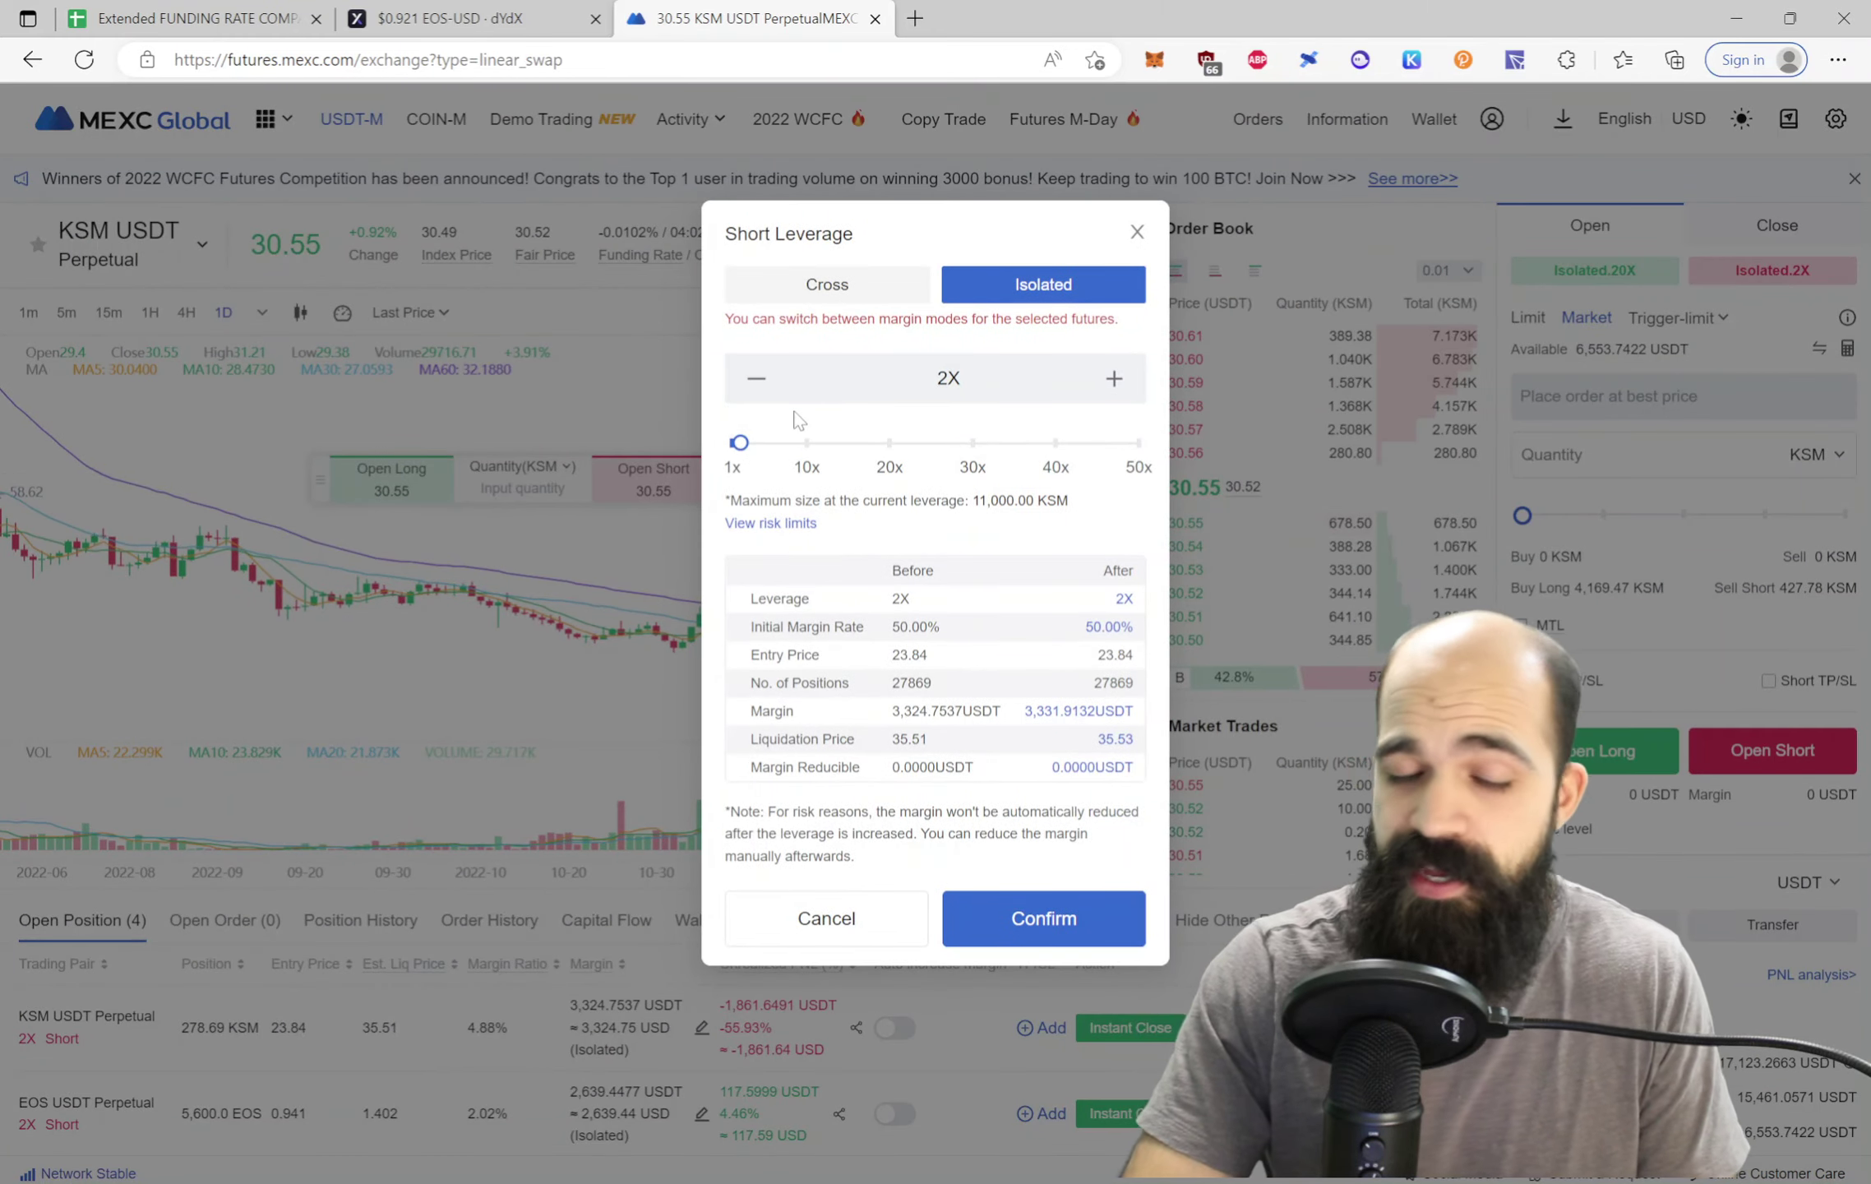
mouse_move(739, 442)
left_mouse_down()
mouse_move(1169, 440)
mouse_move(864, 444)
mouse_move(760, 467)
left_mouse_up()
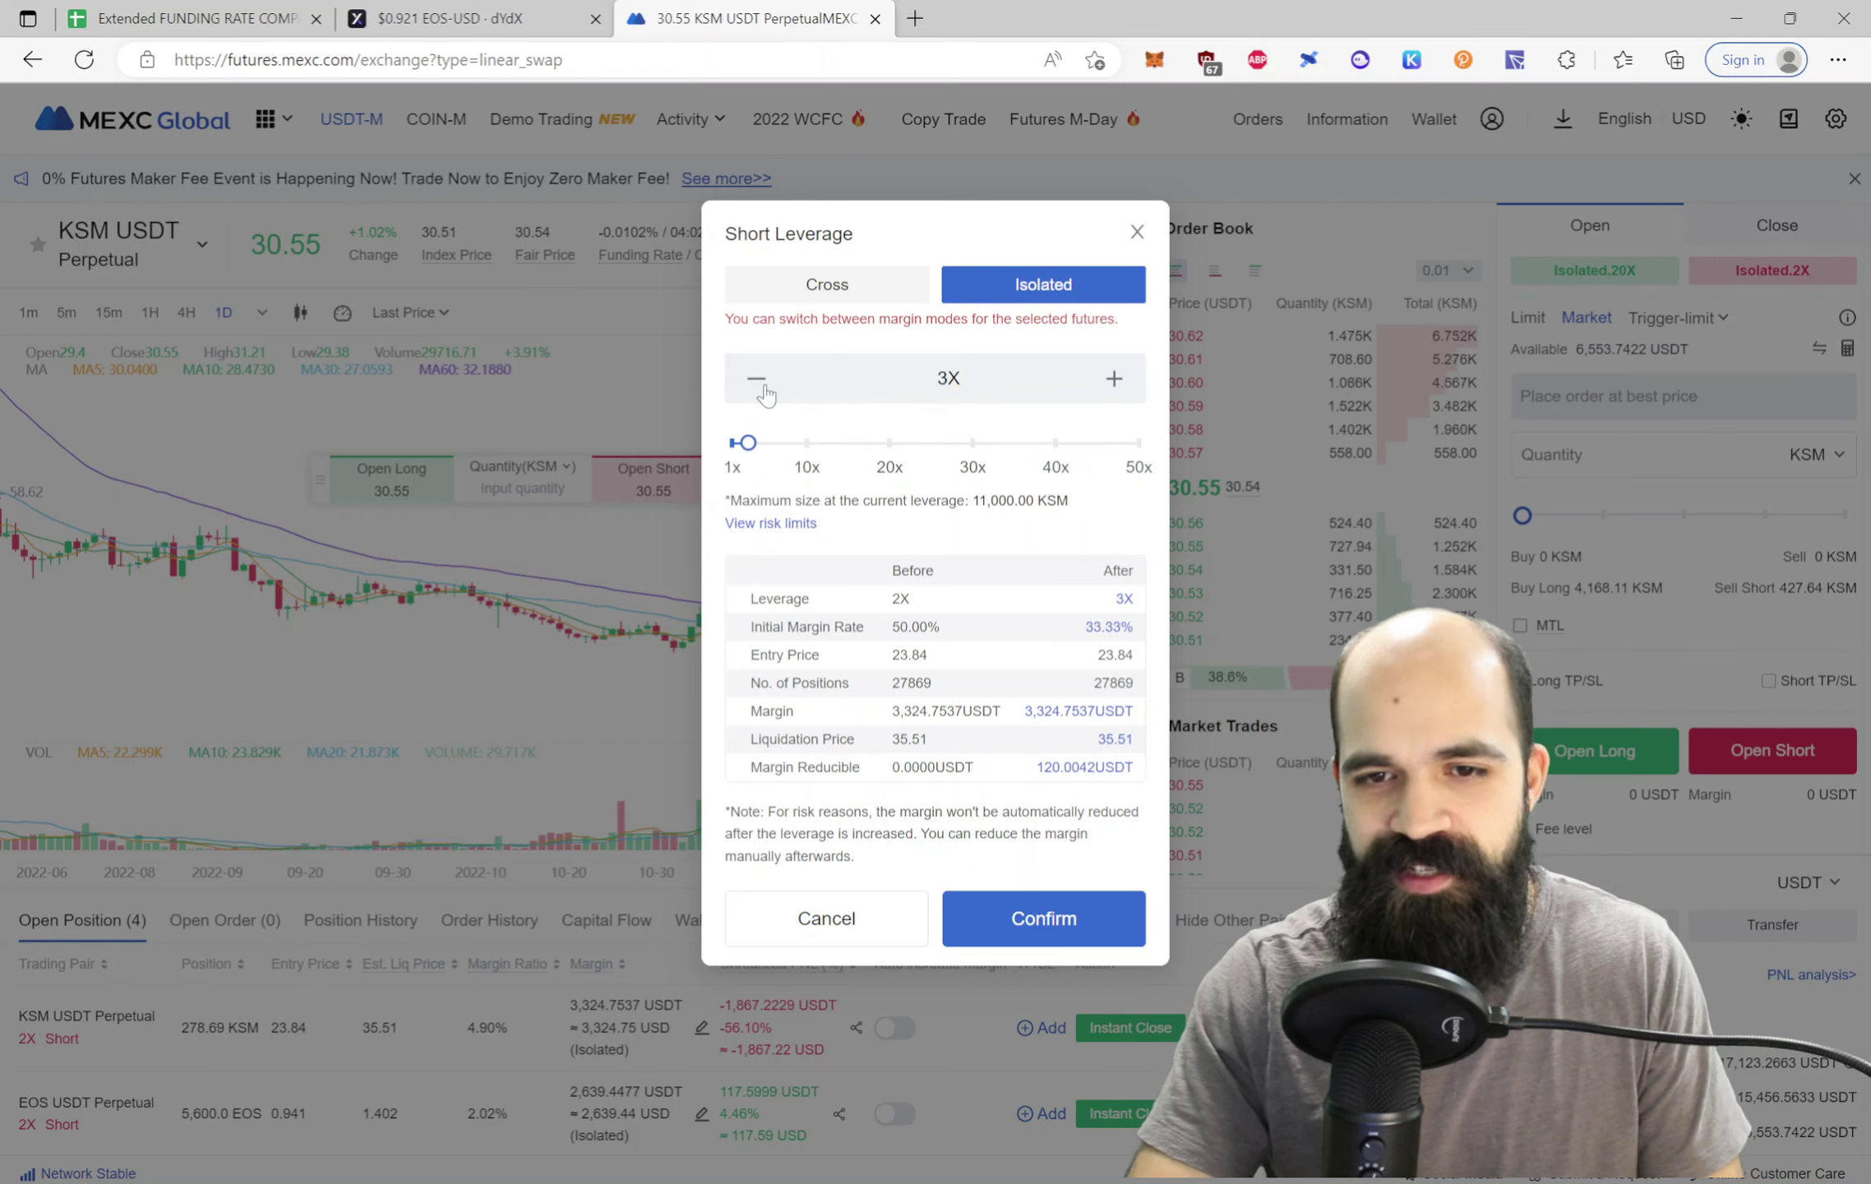
left_click(1088, 912)
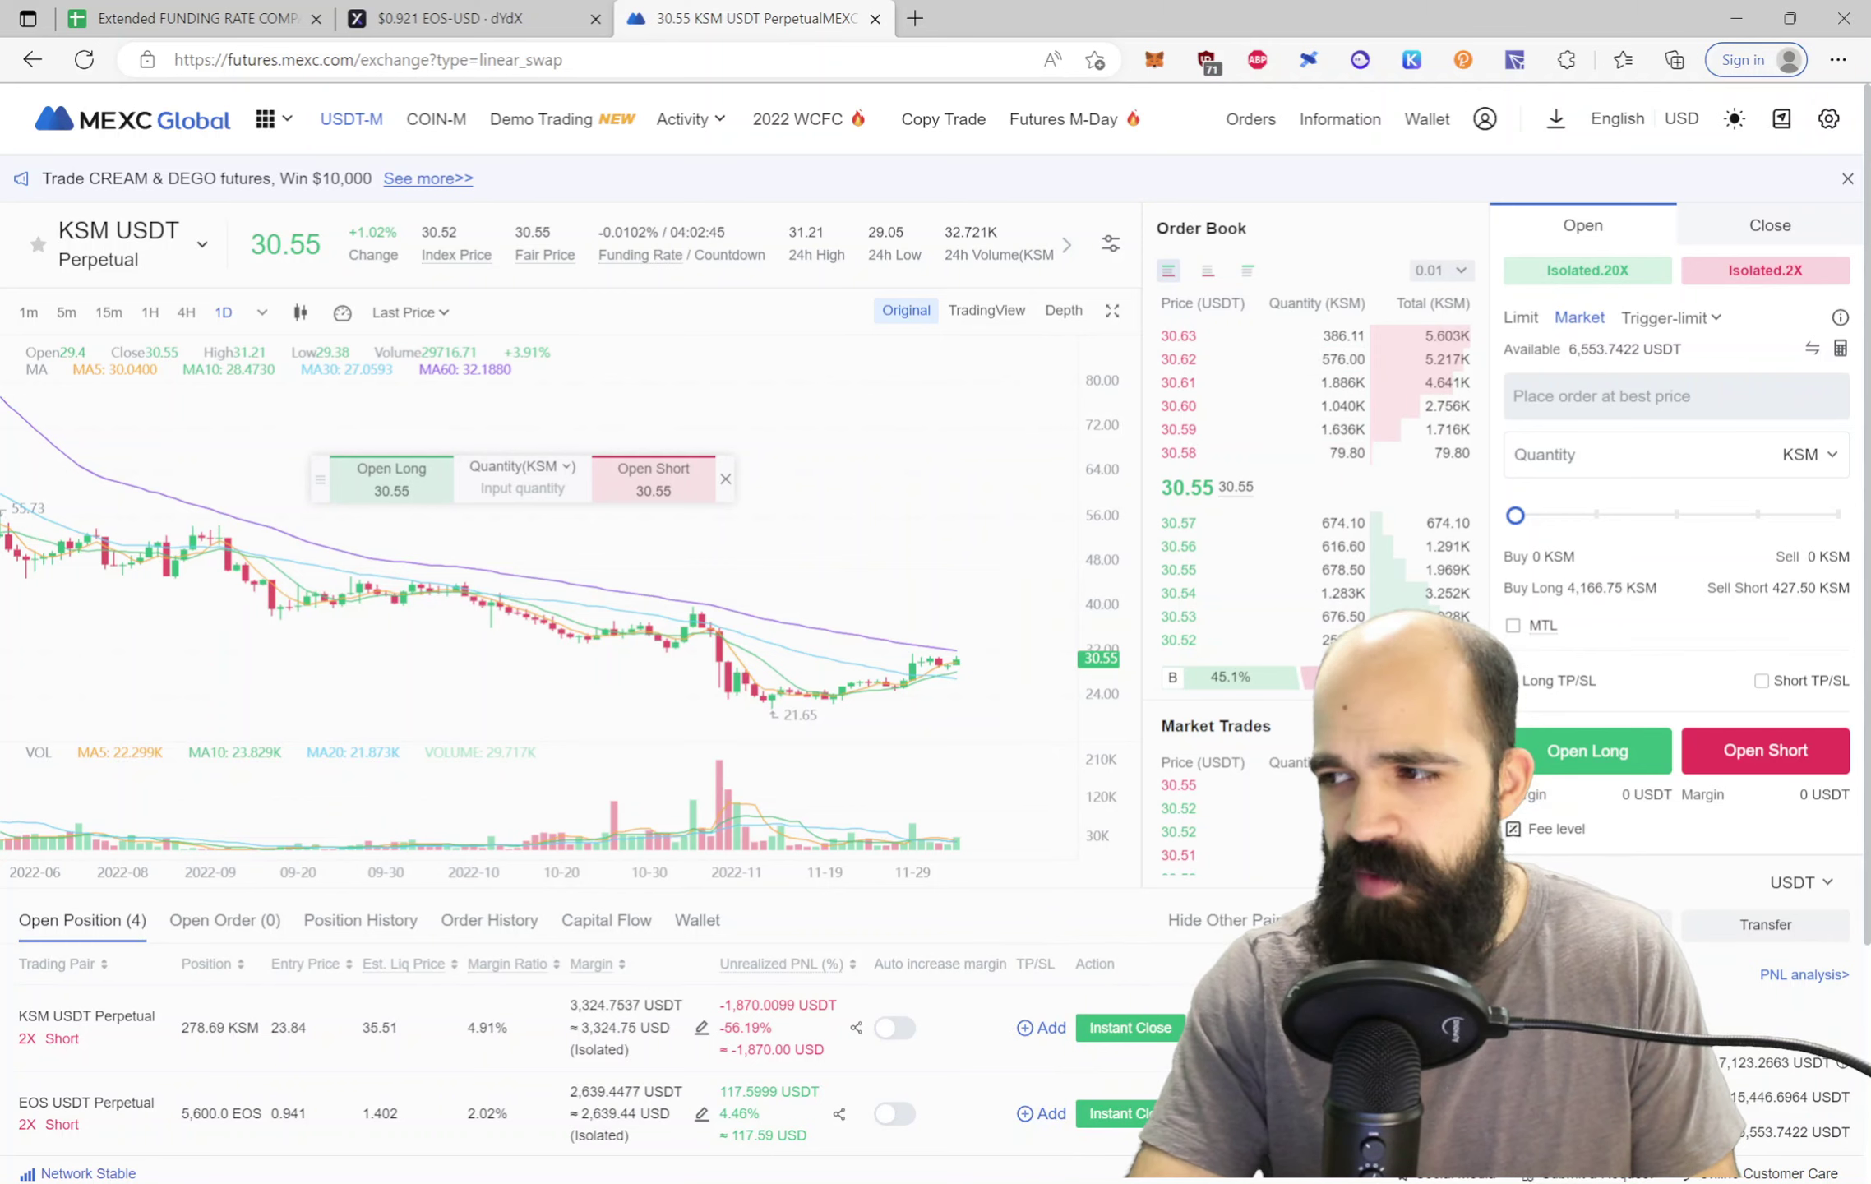
mouse_move(1315, 677)
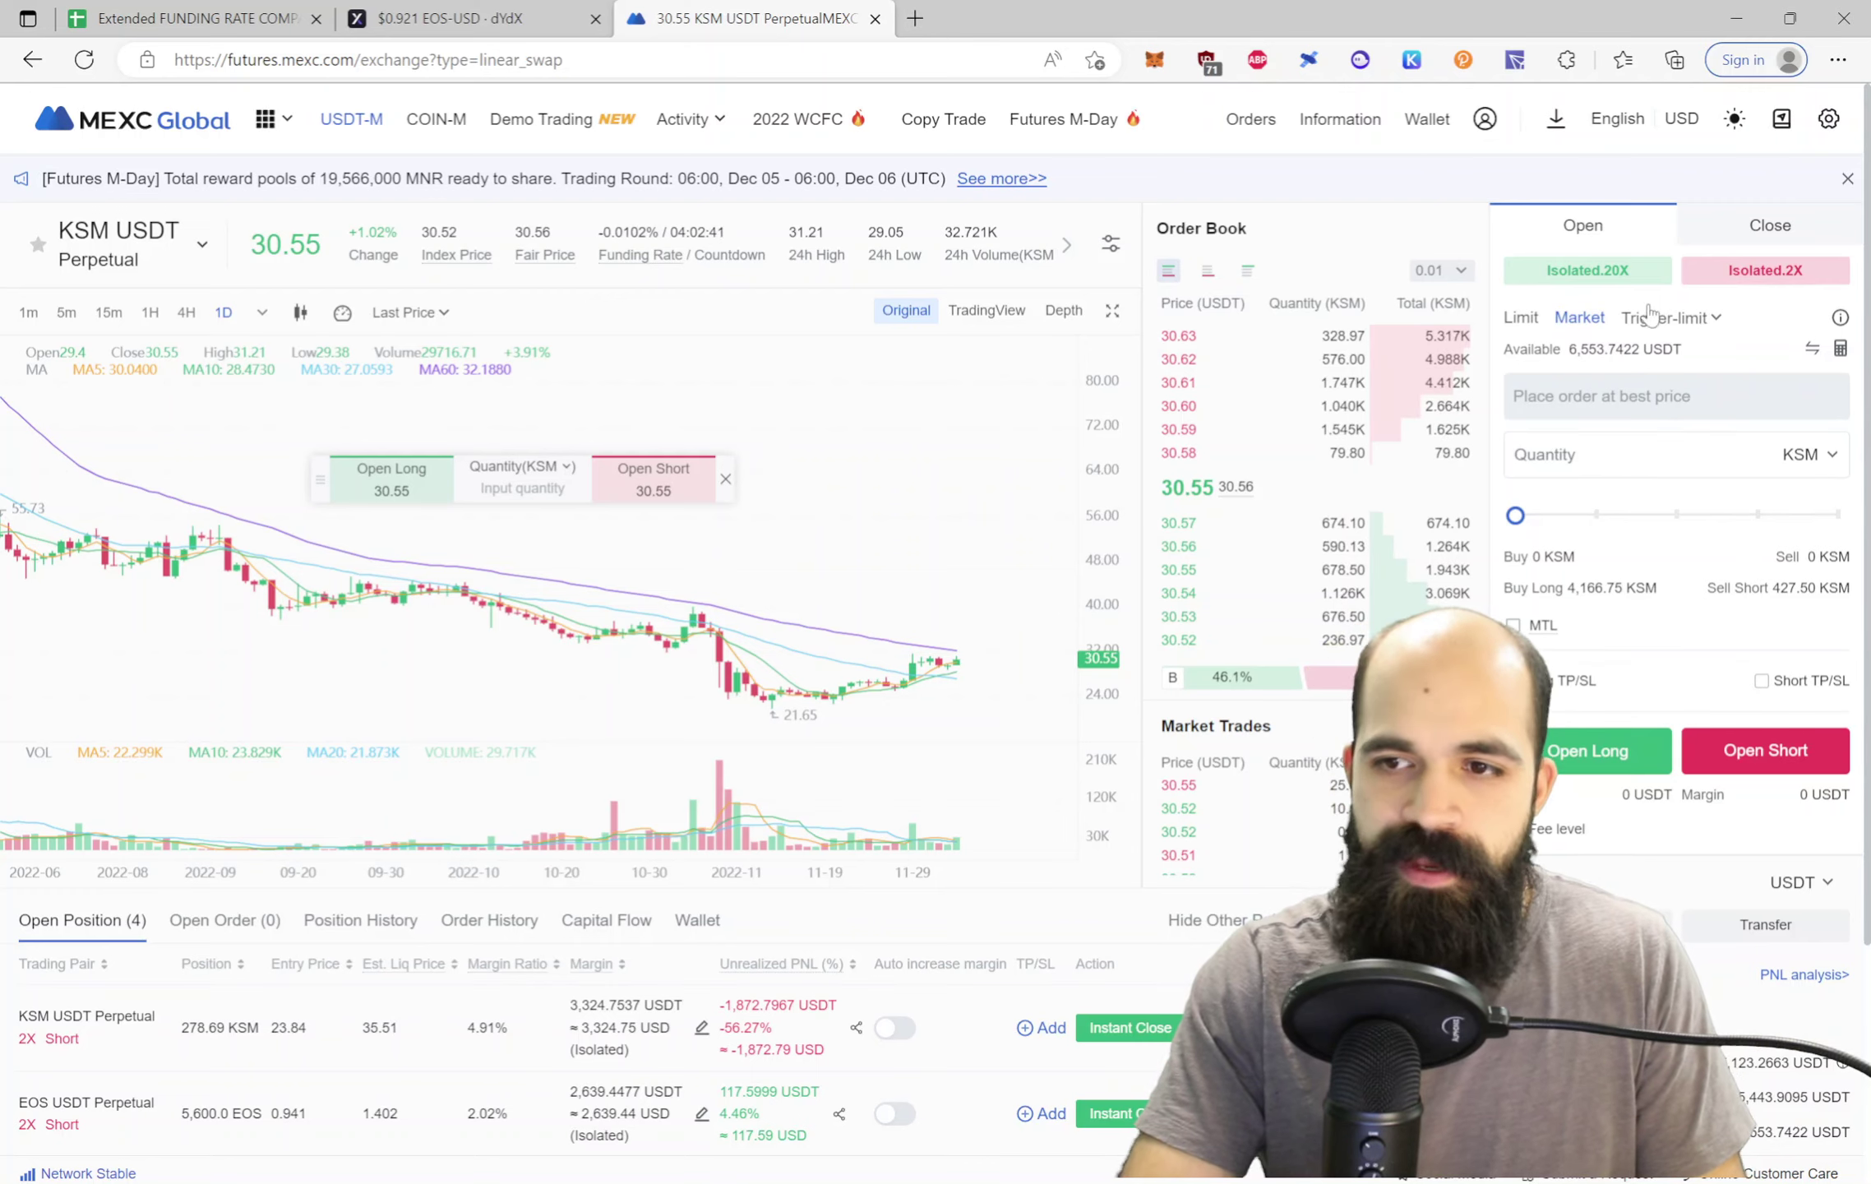
Lower the isolated long leverage from 20X to 2X and confirm it
left_click(1591, 276)
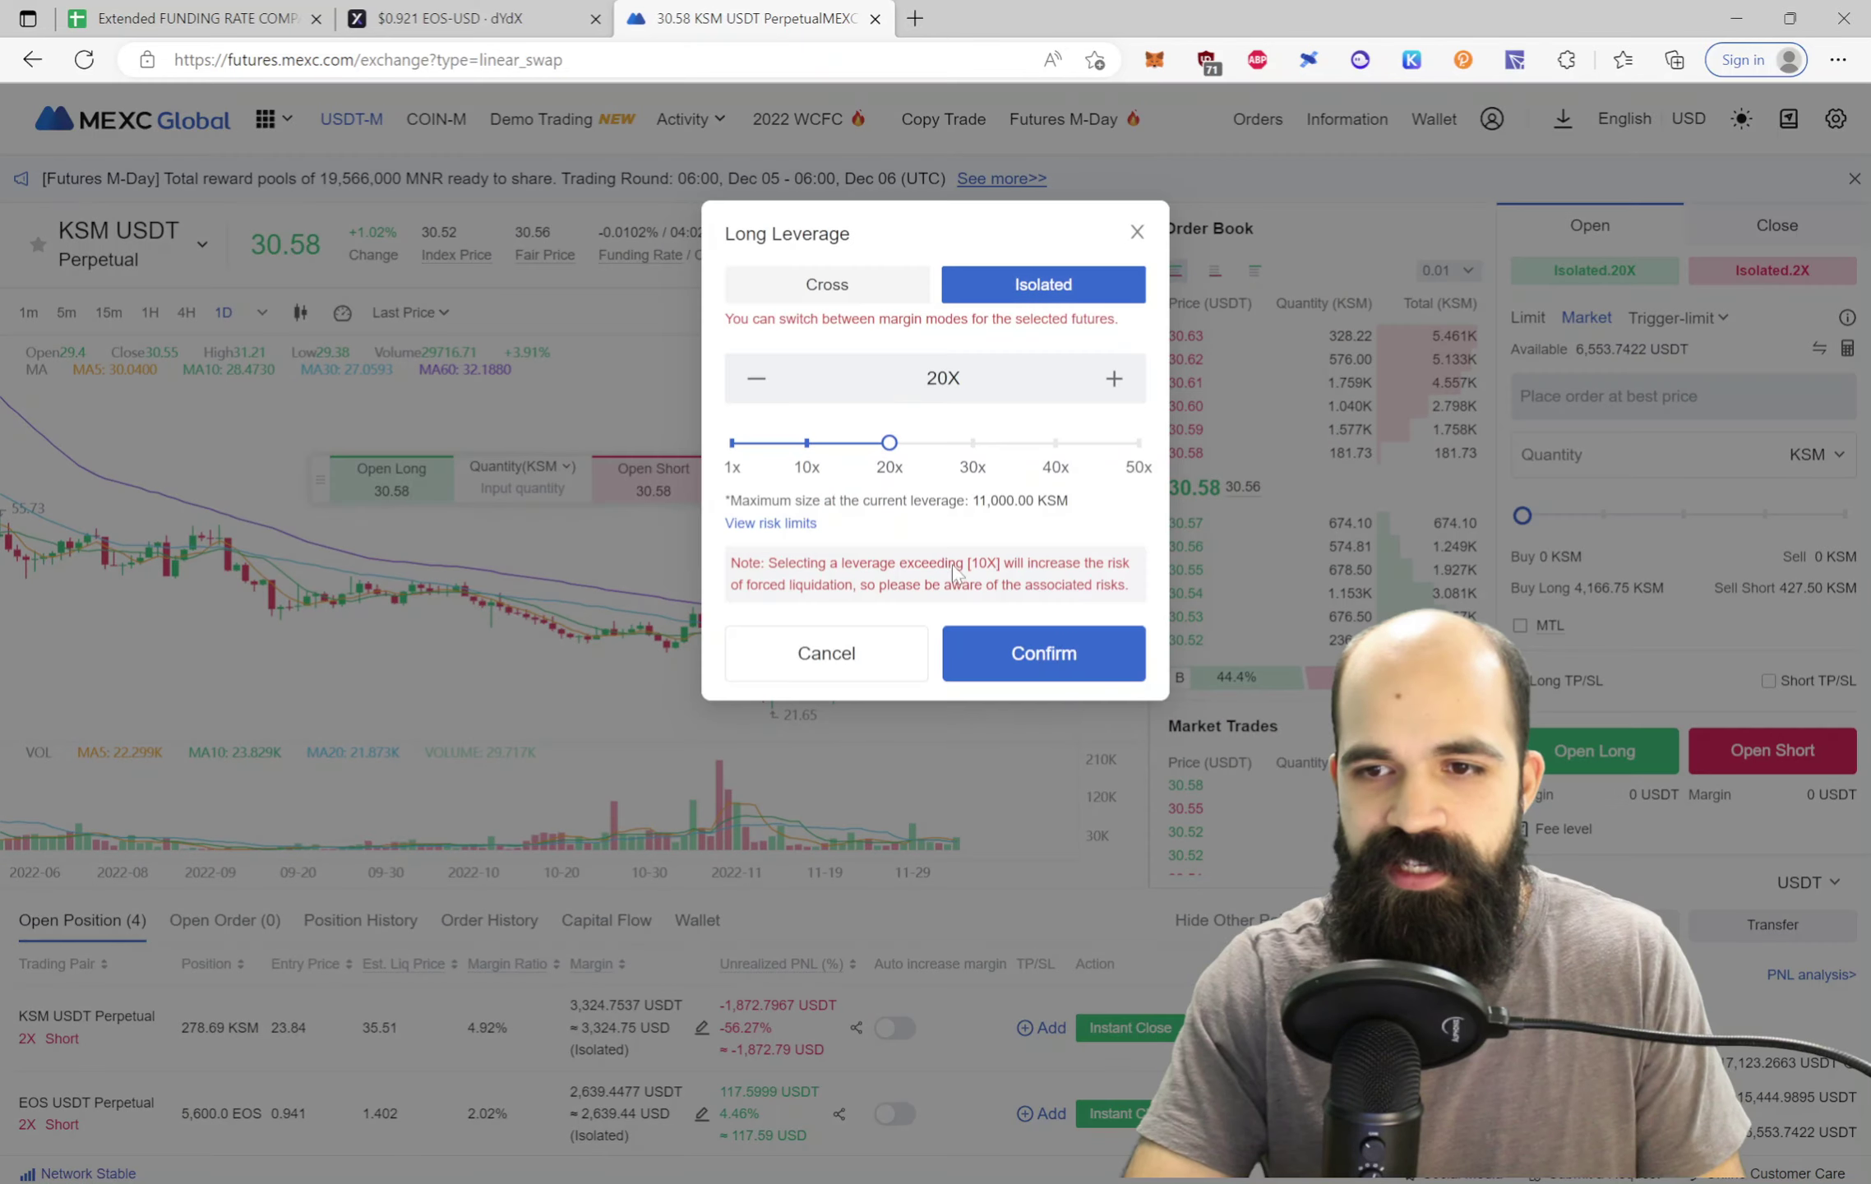
left_click(750, 388)
left_click(750, 388)
left_click(750, 388)
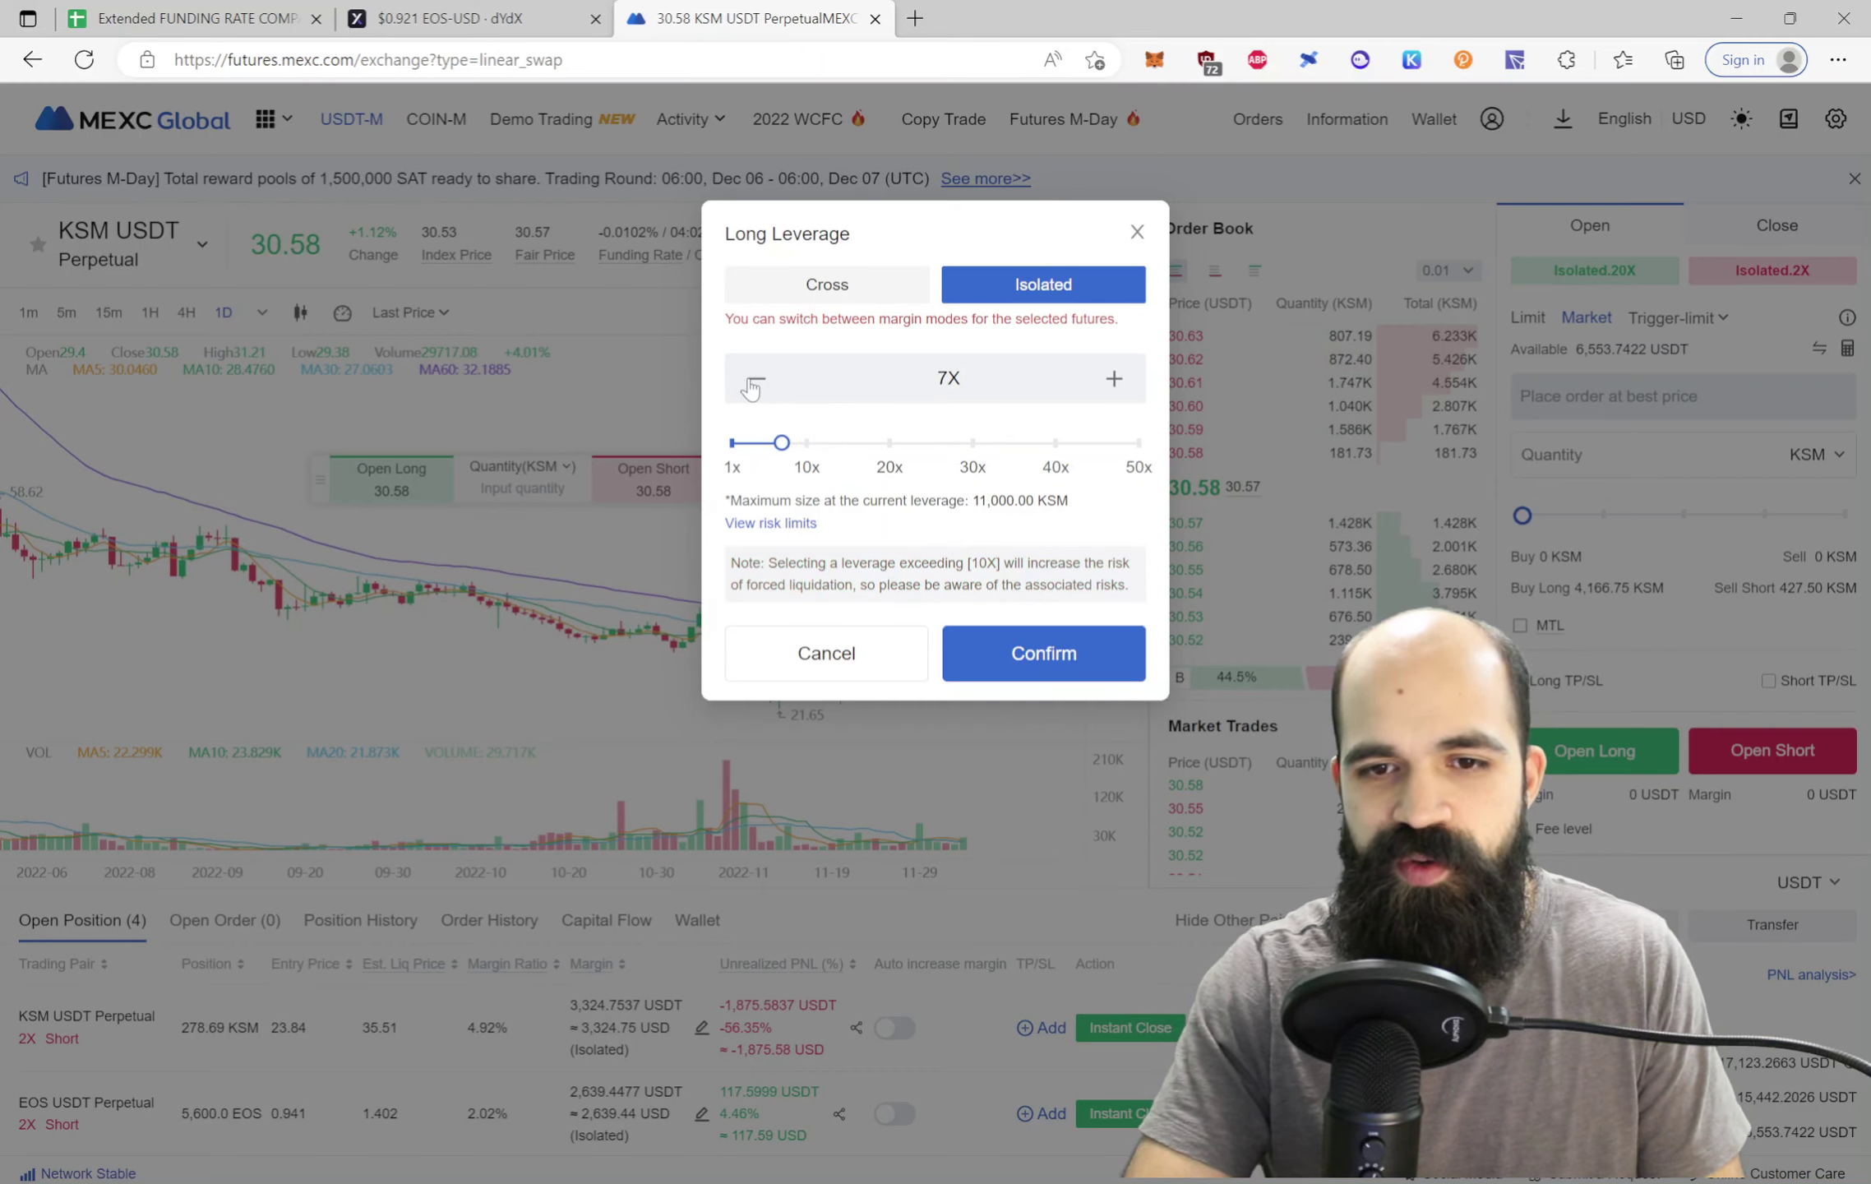
left_click(750, 388)
left_click(1048, 651)
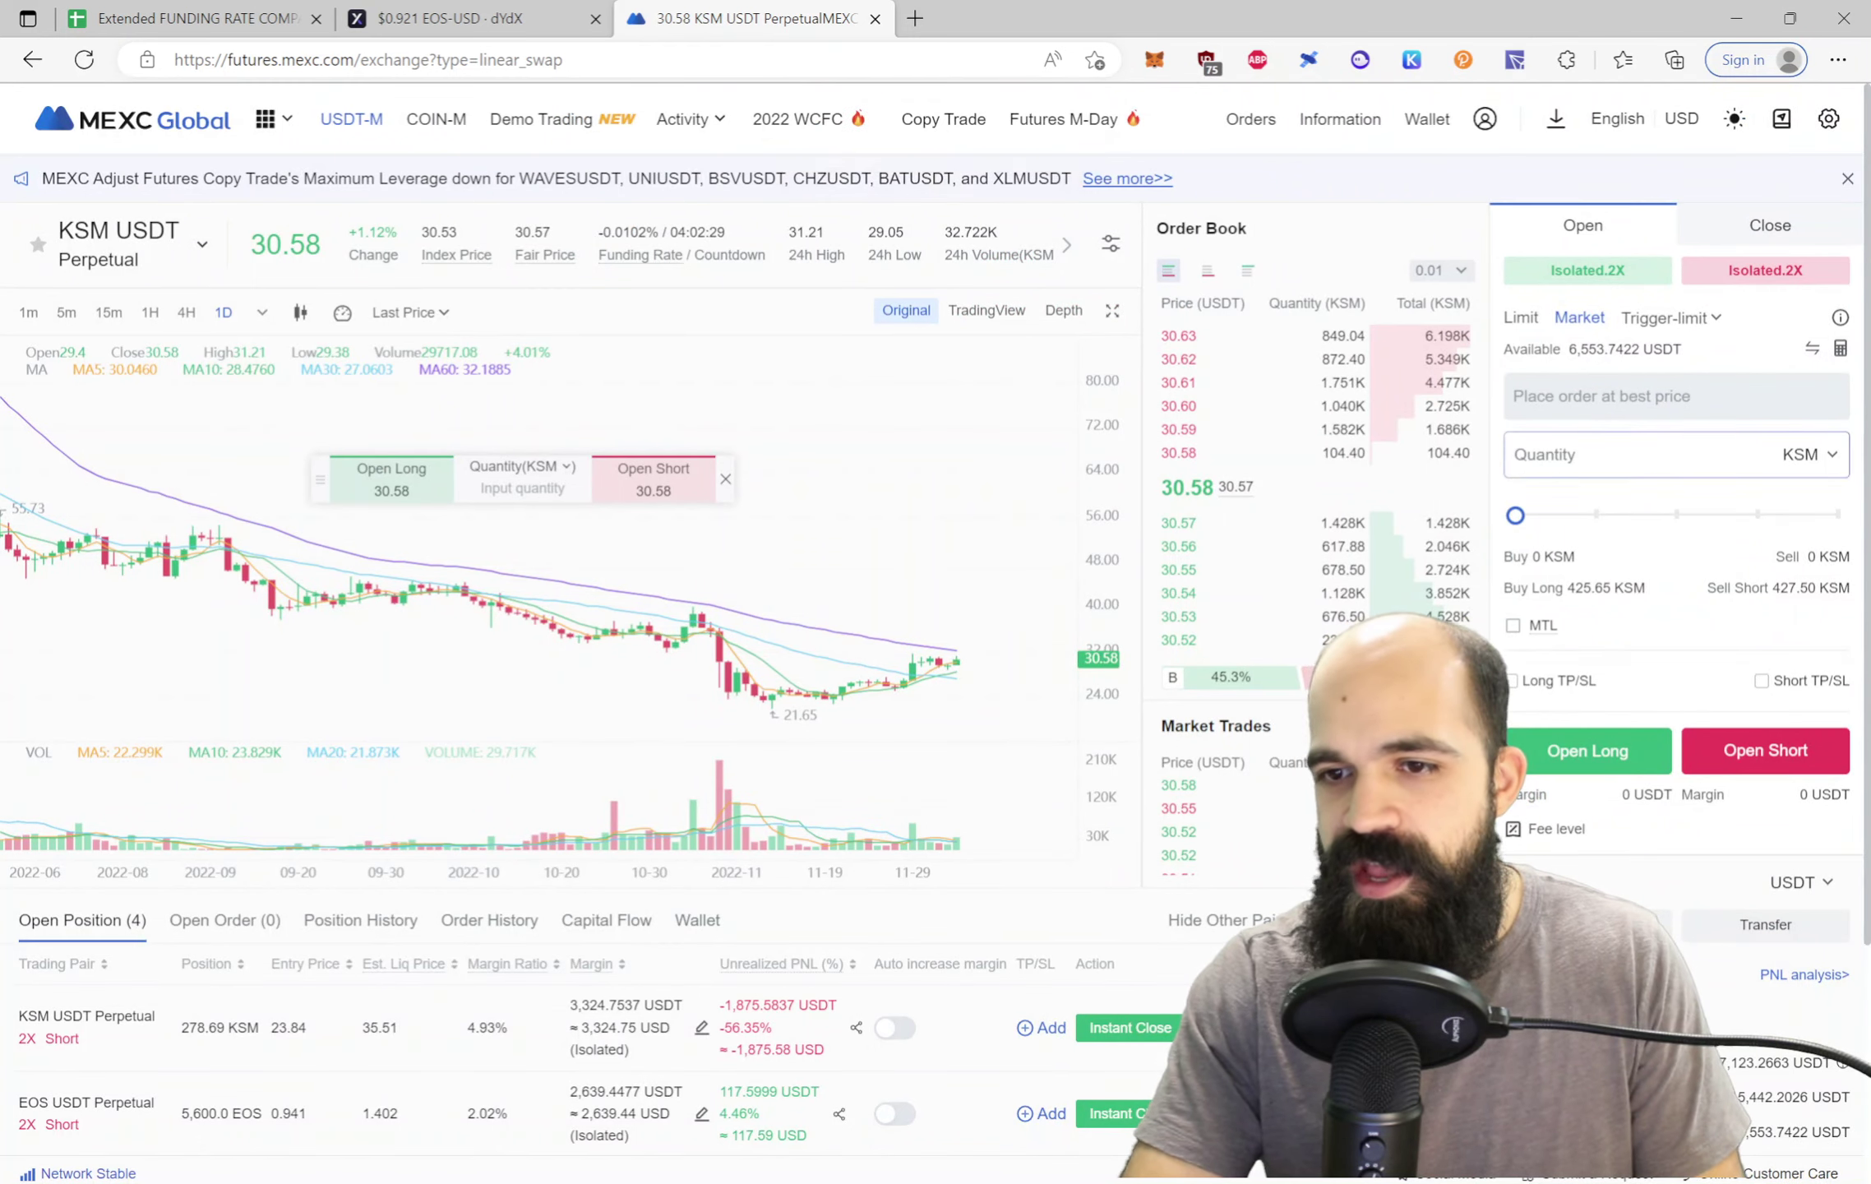
left_click(184, 256)
Switch MEXC to the EOS USDT Perpetual market and enter an order quantity of 100 EOS
type("eos")
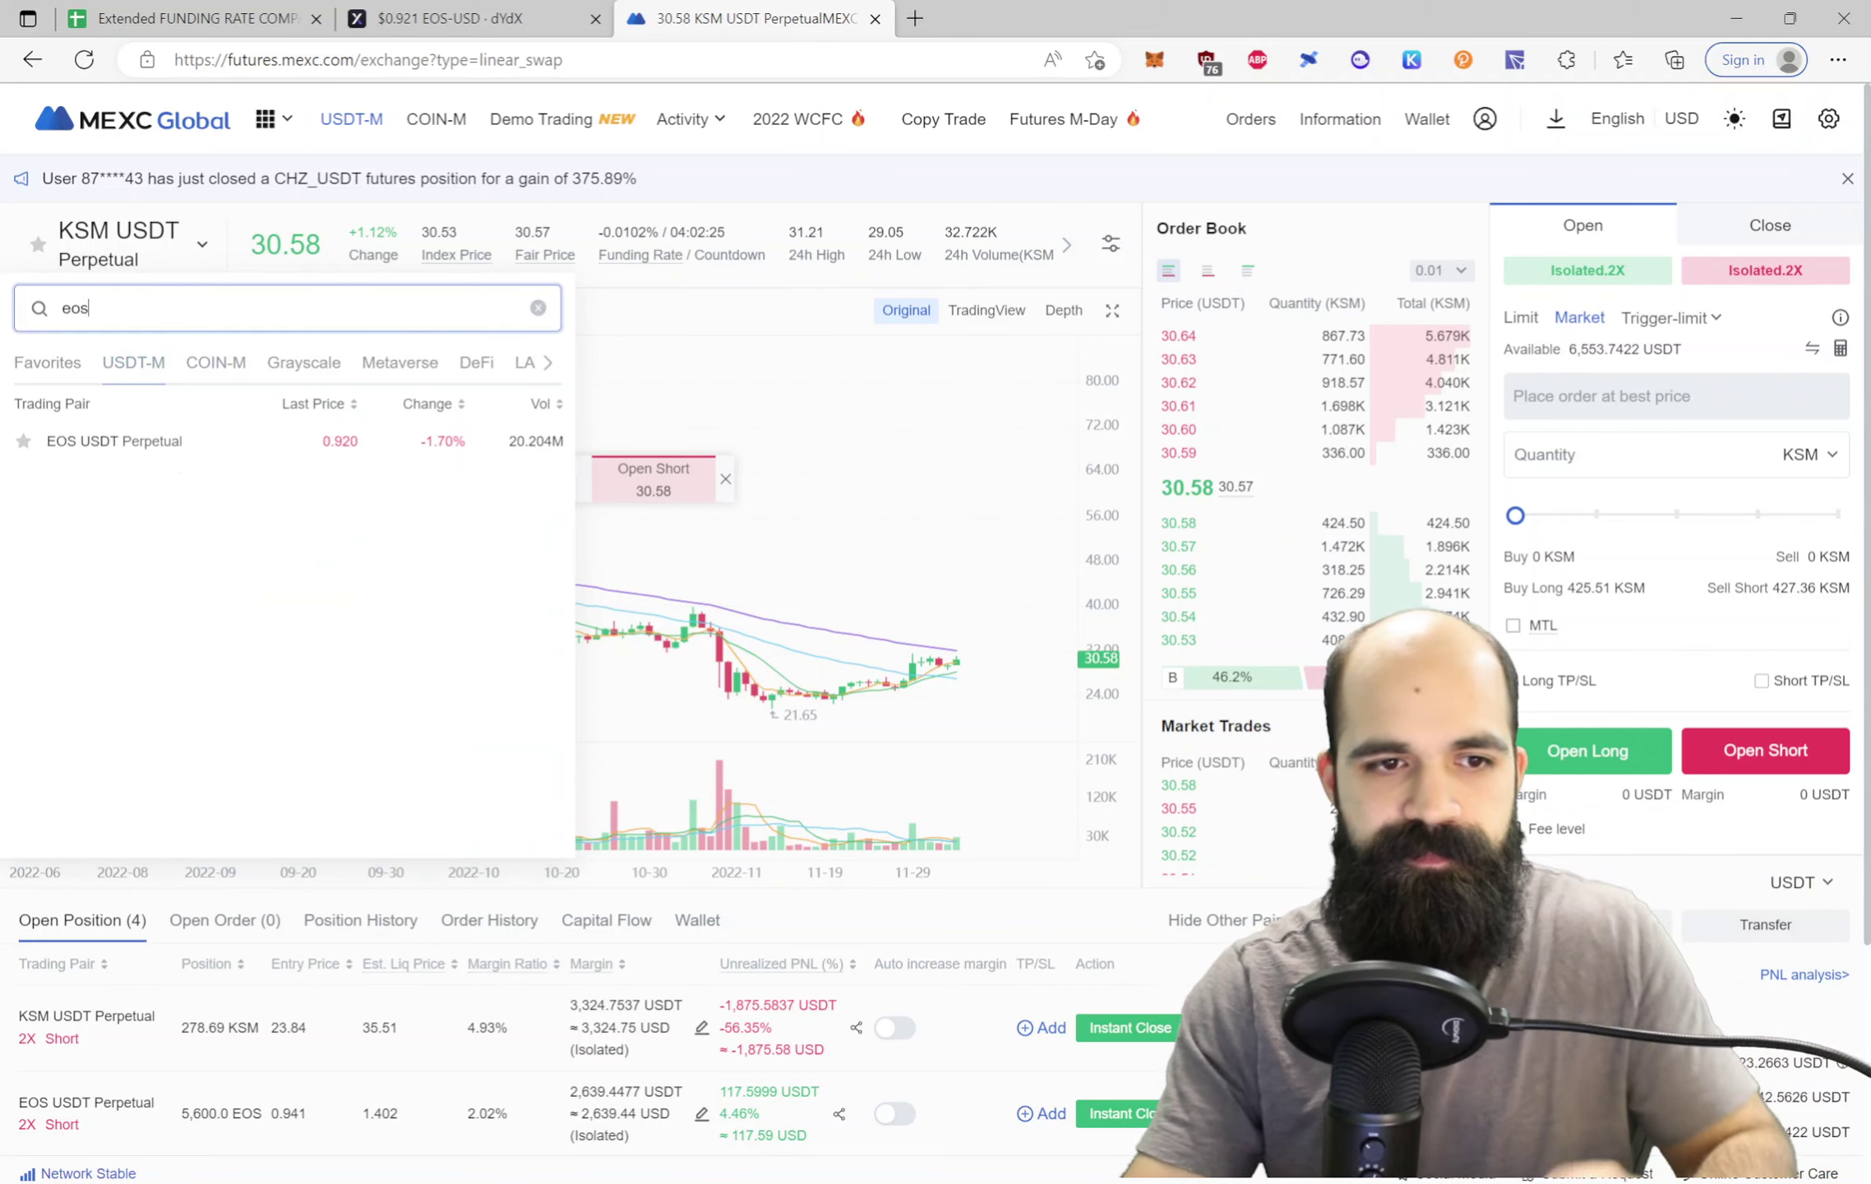
left_click(148, 441)
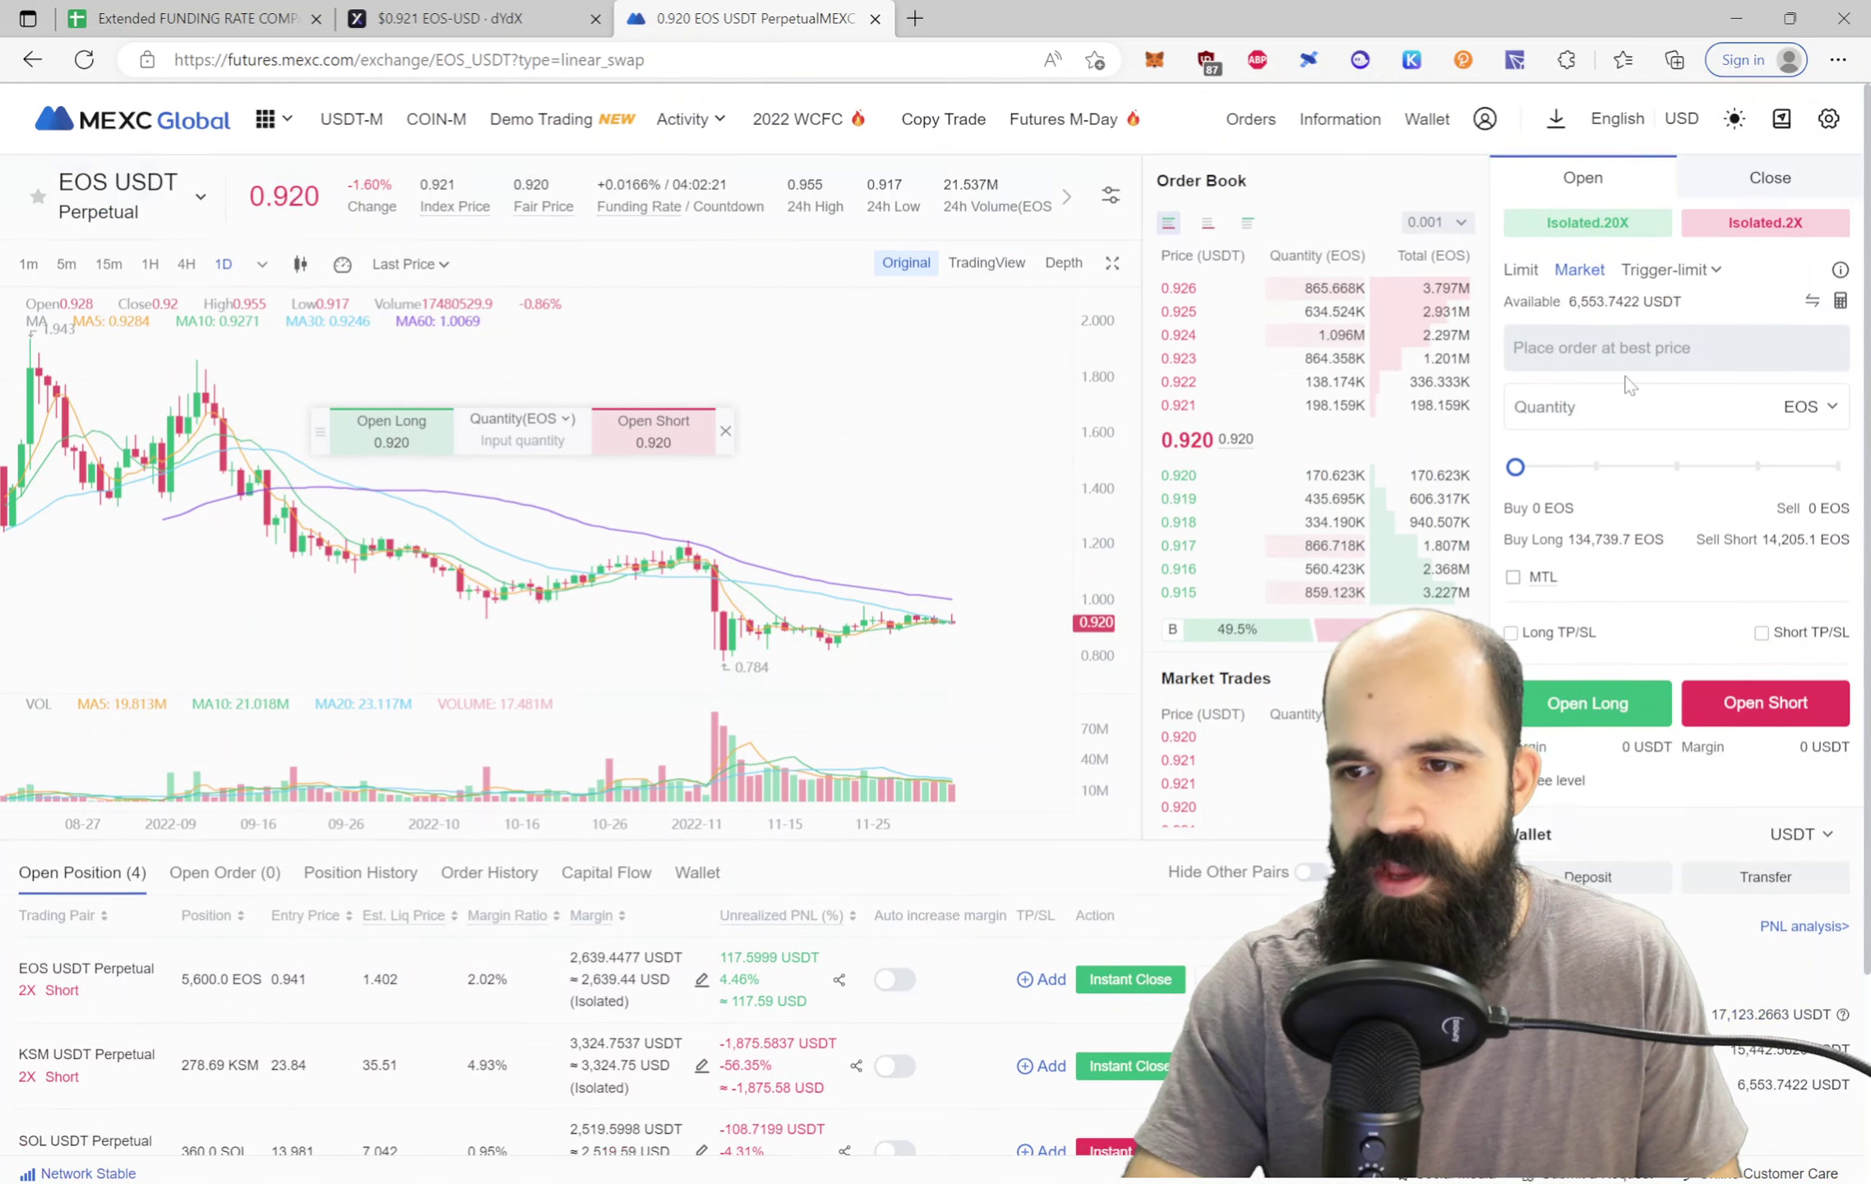
left_click(1633, 454)
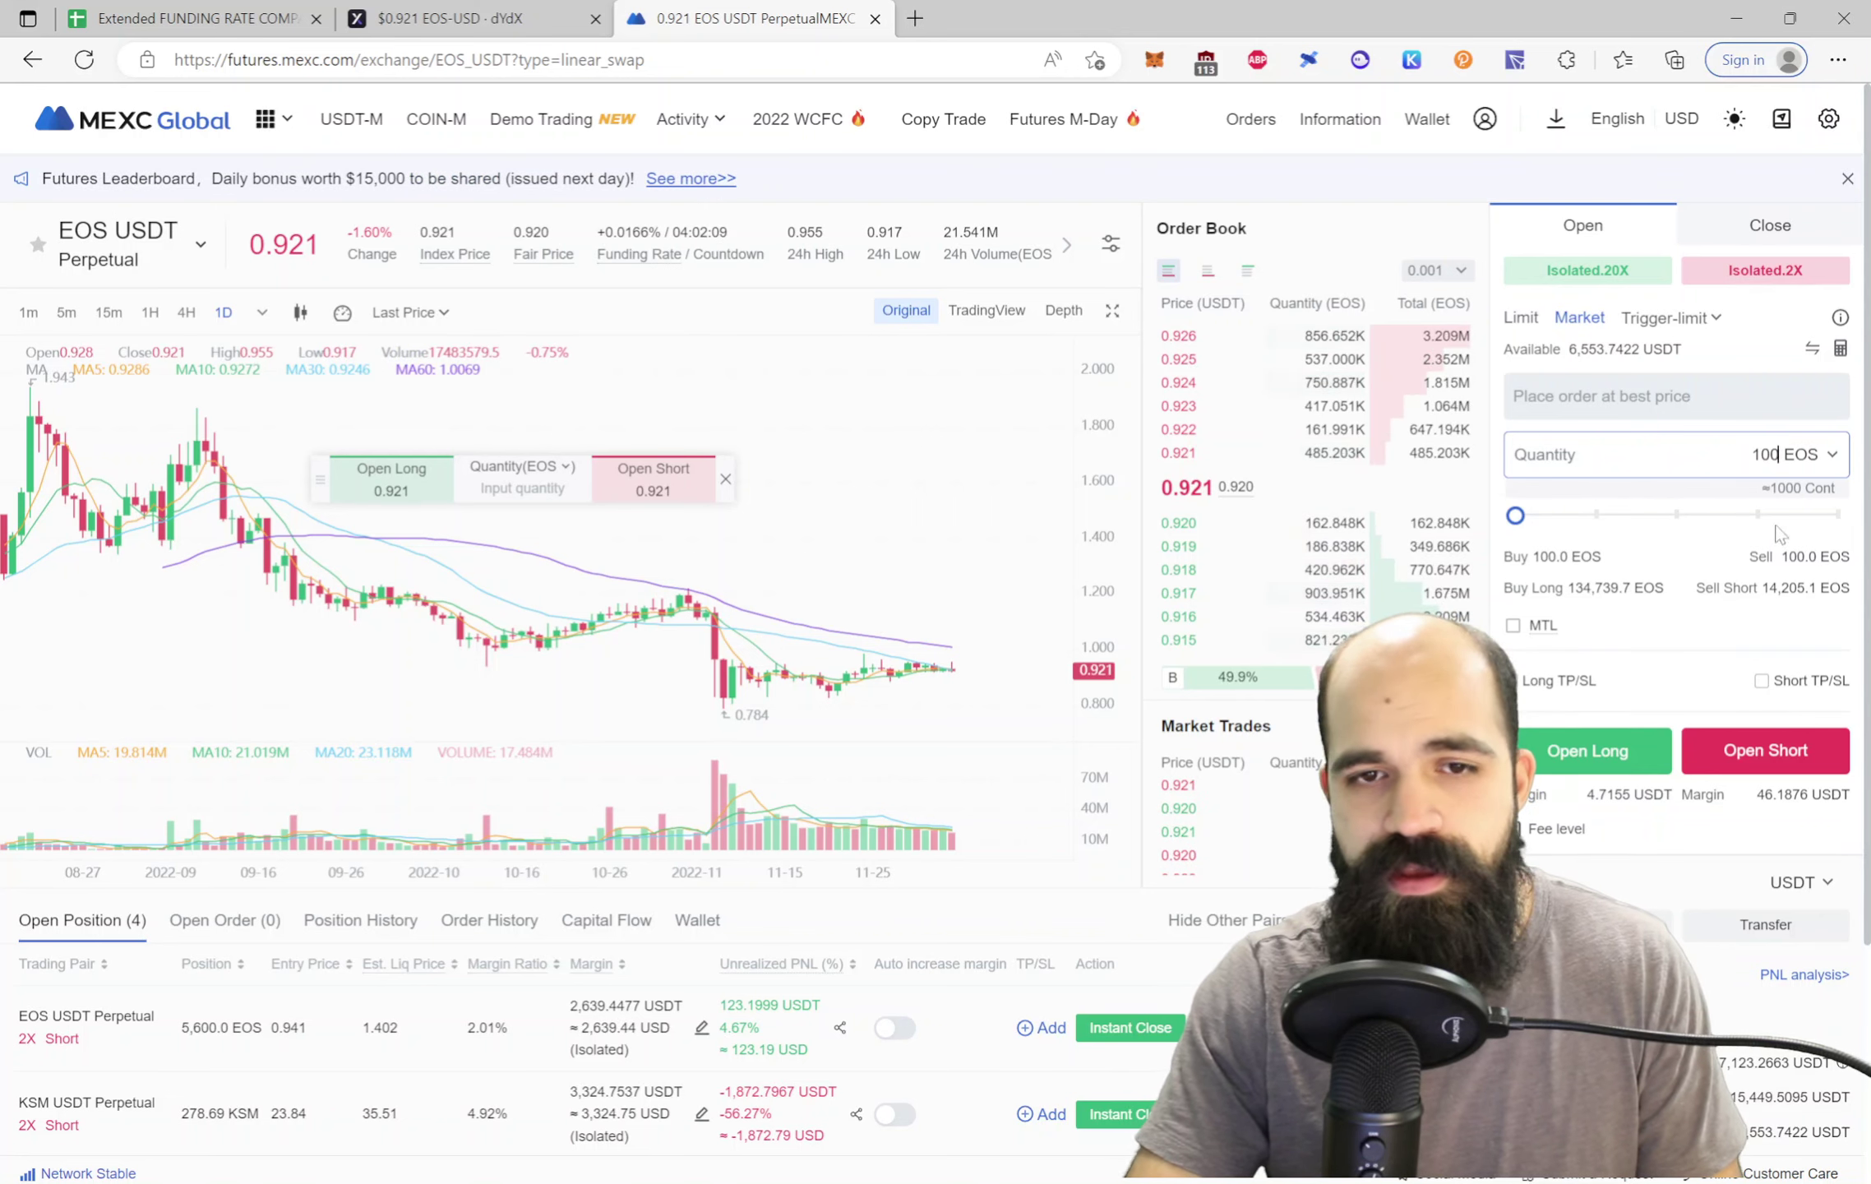
scroll(1760, 503, "down", 1)
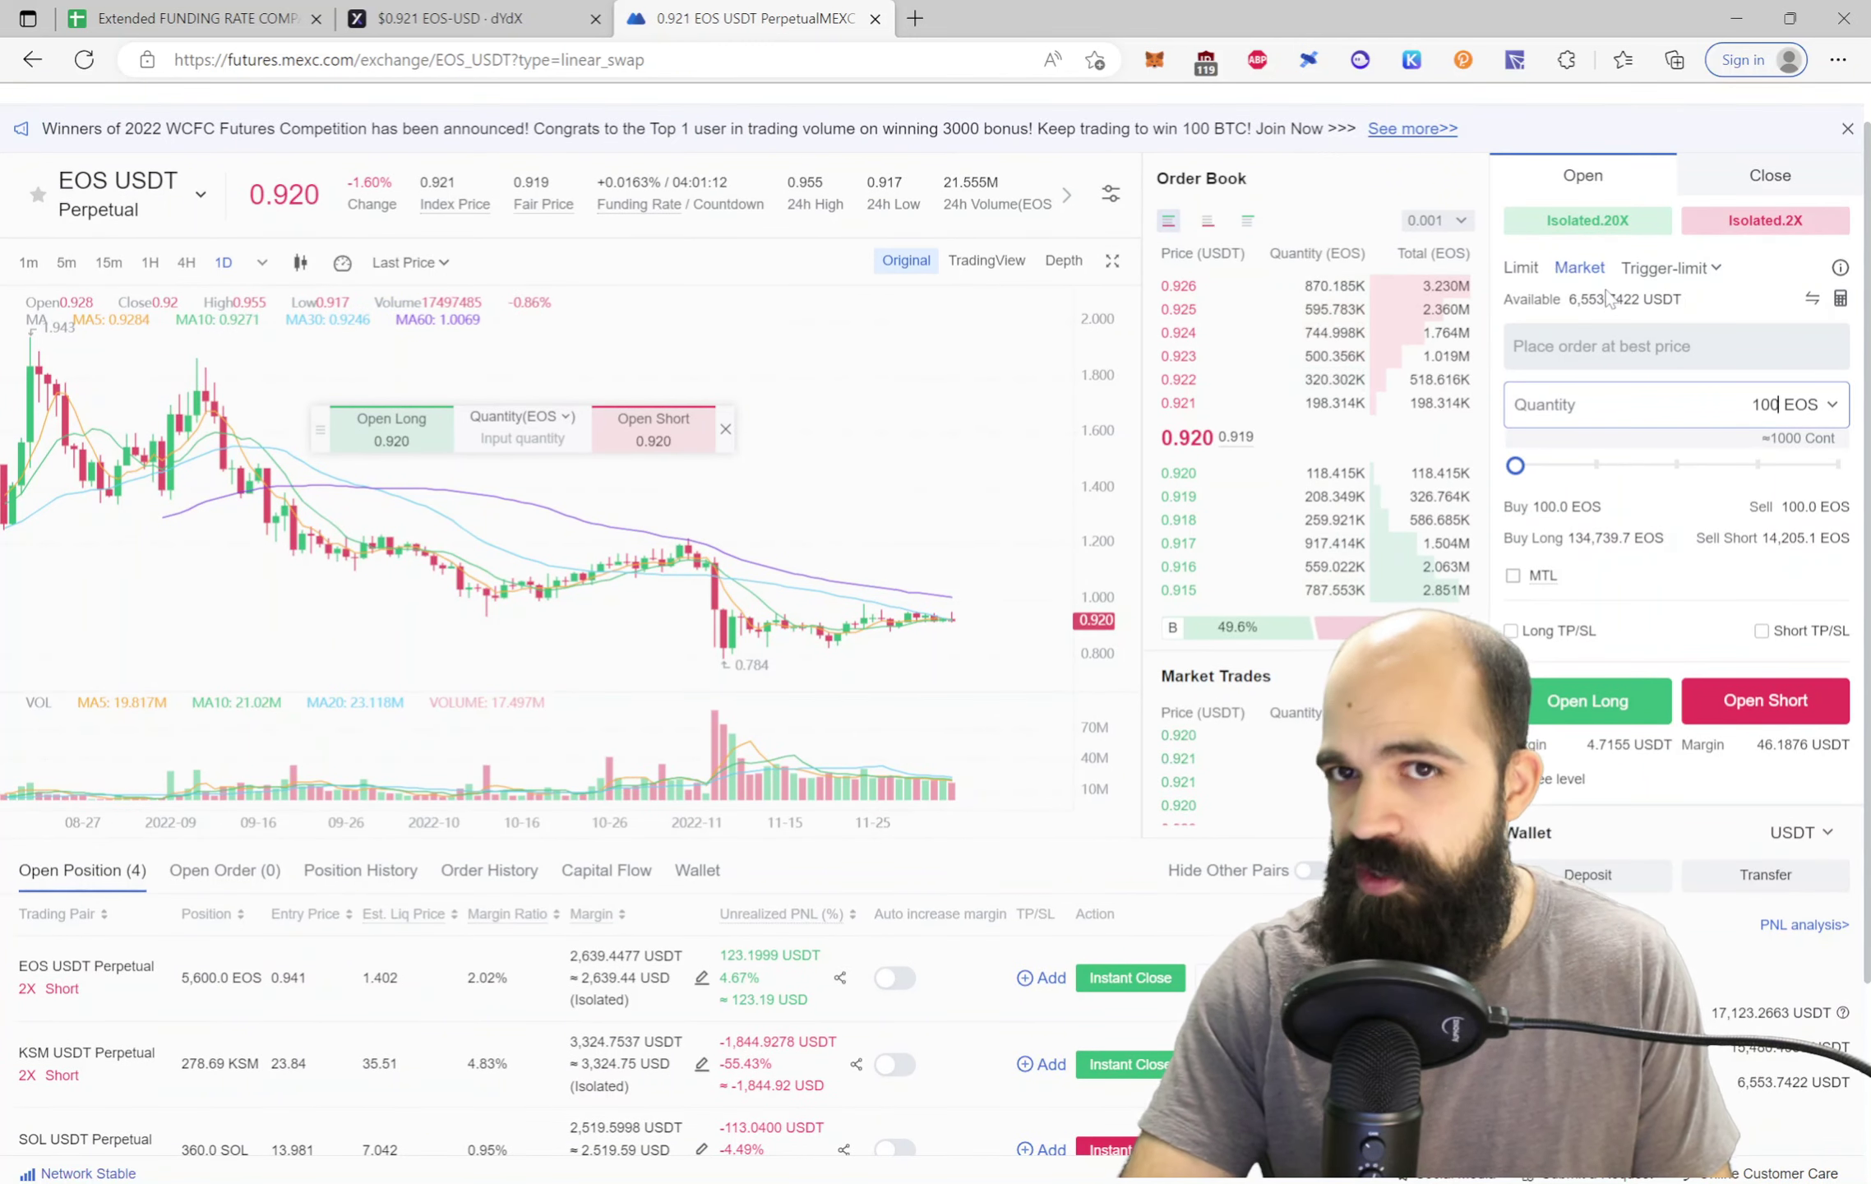
Set up a 100 EOS market buy on dYdX, growing the long to 5,700 EOS, then return to MEXC
left_click(541, 20)
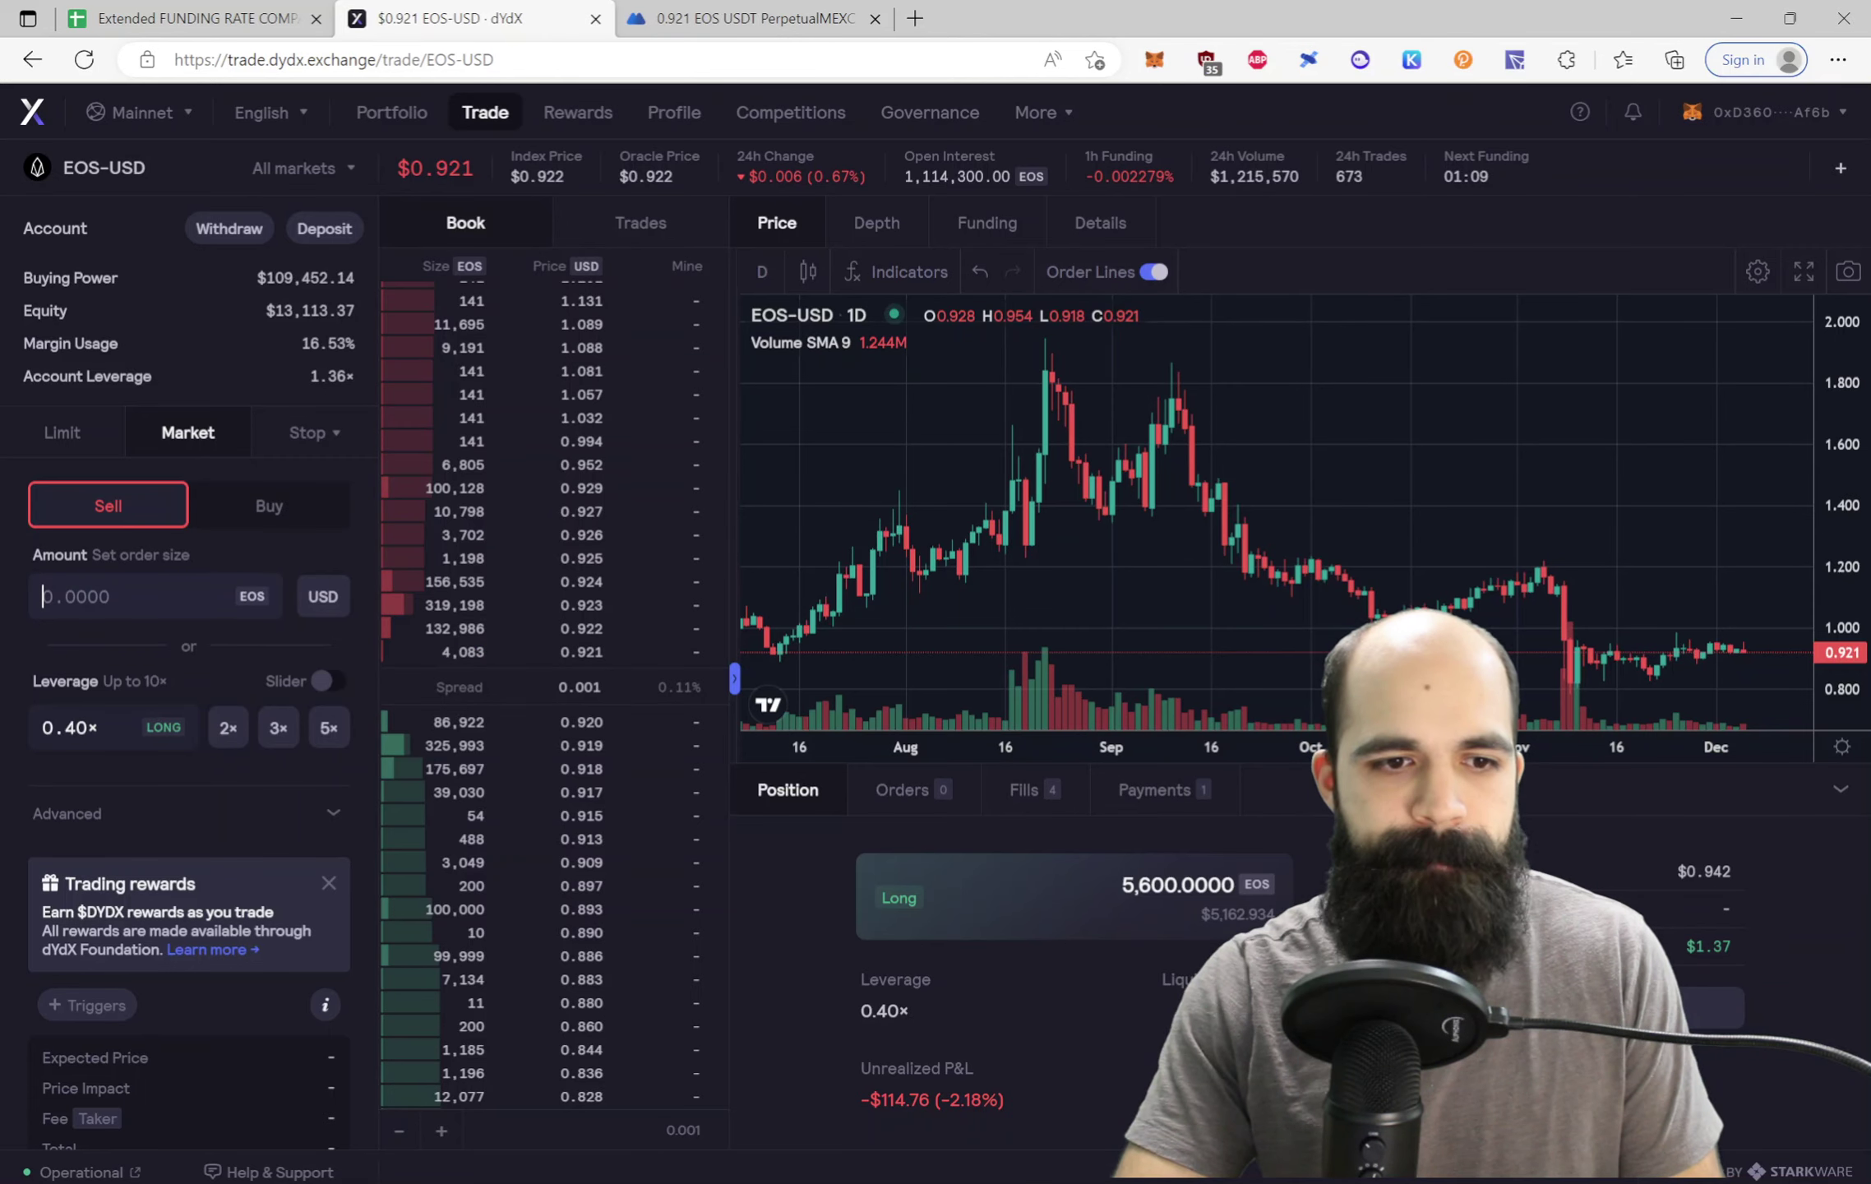
type("100")
left_click(205, 18)
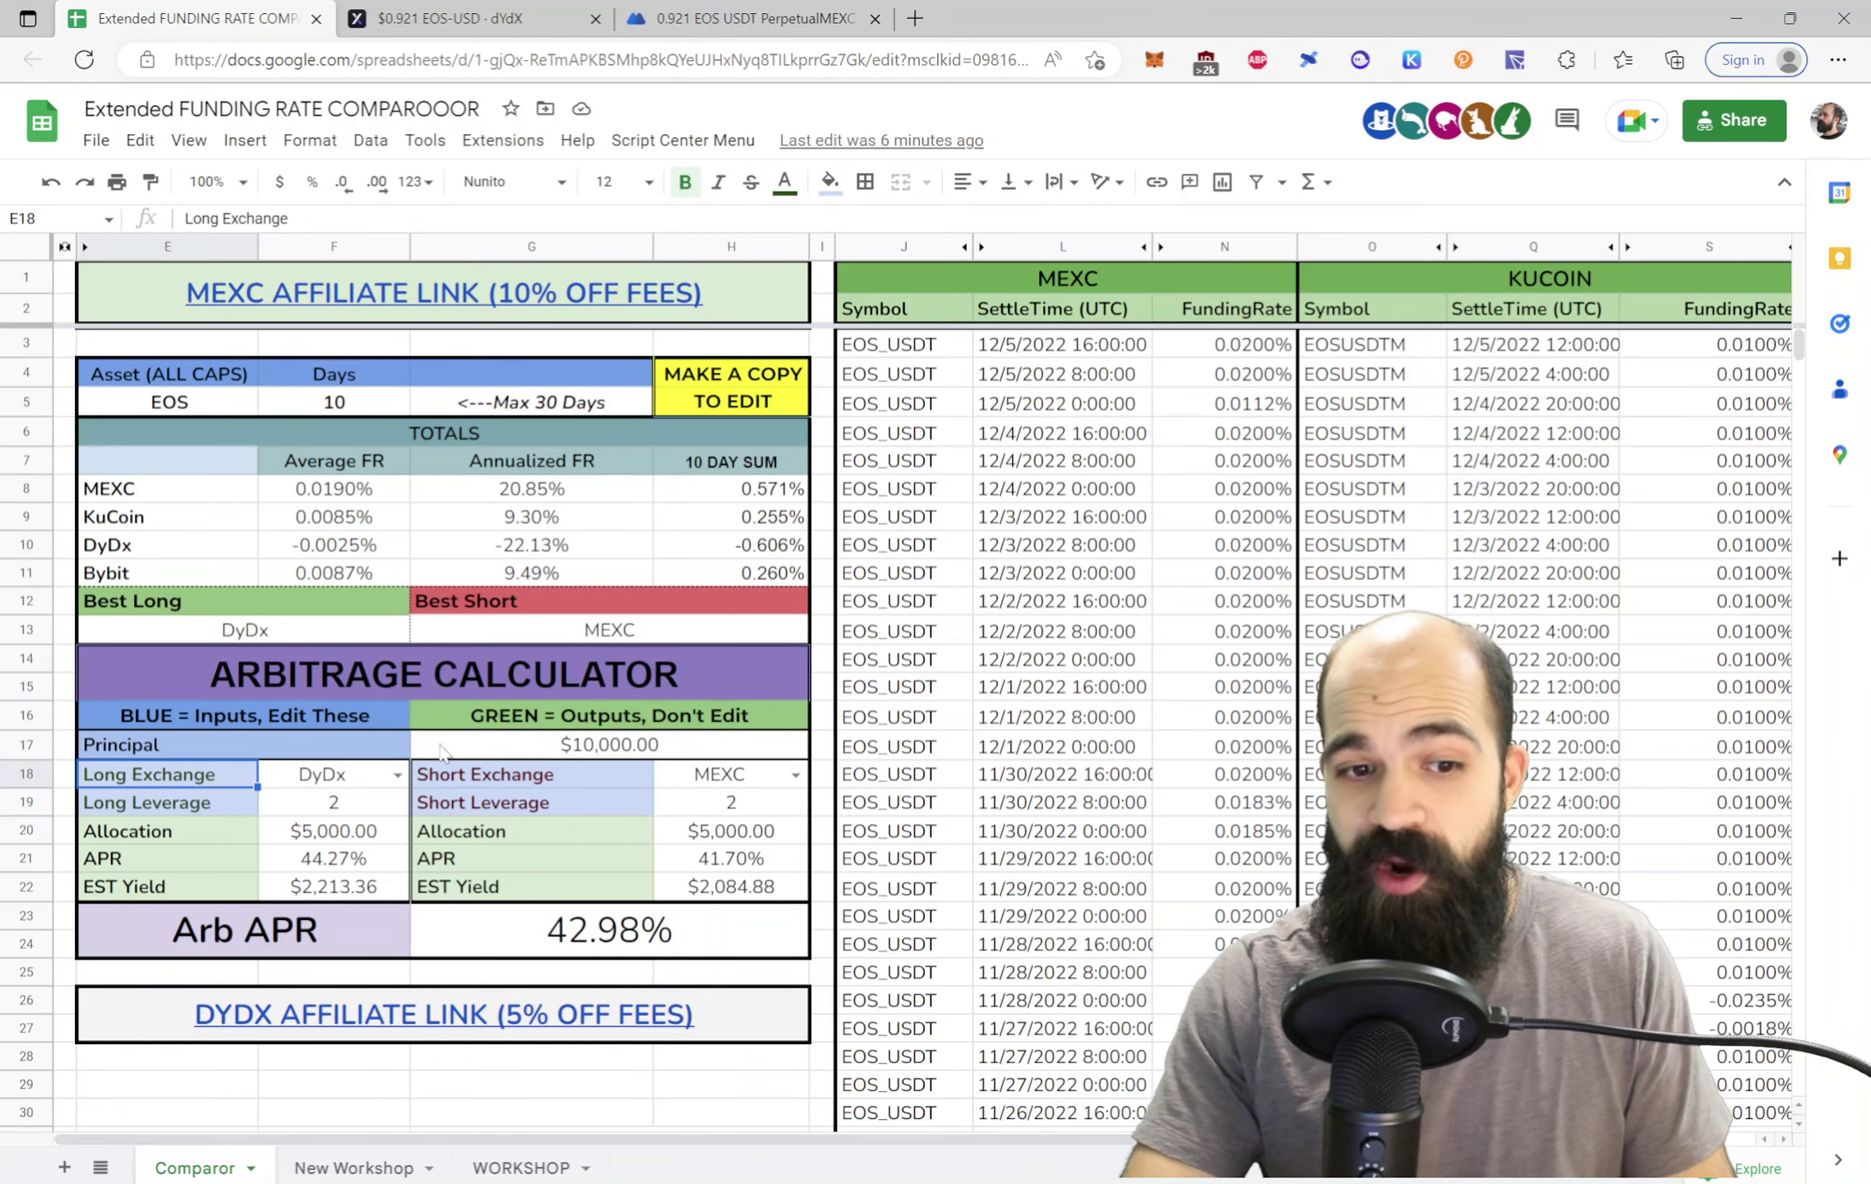
left_click(427, 11)
left_click(268, 506)
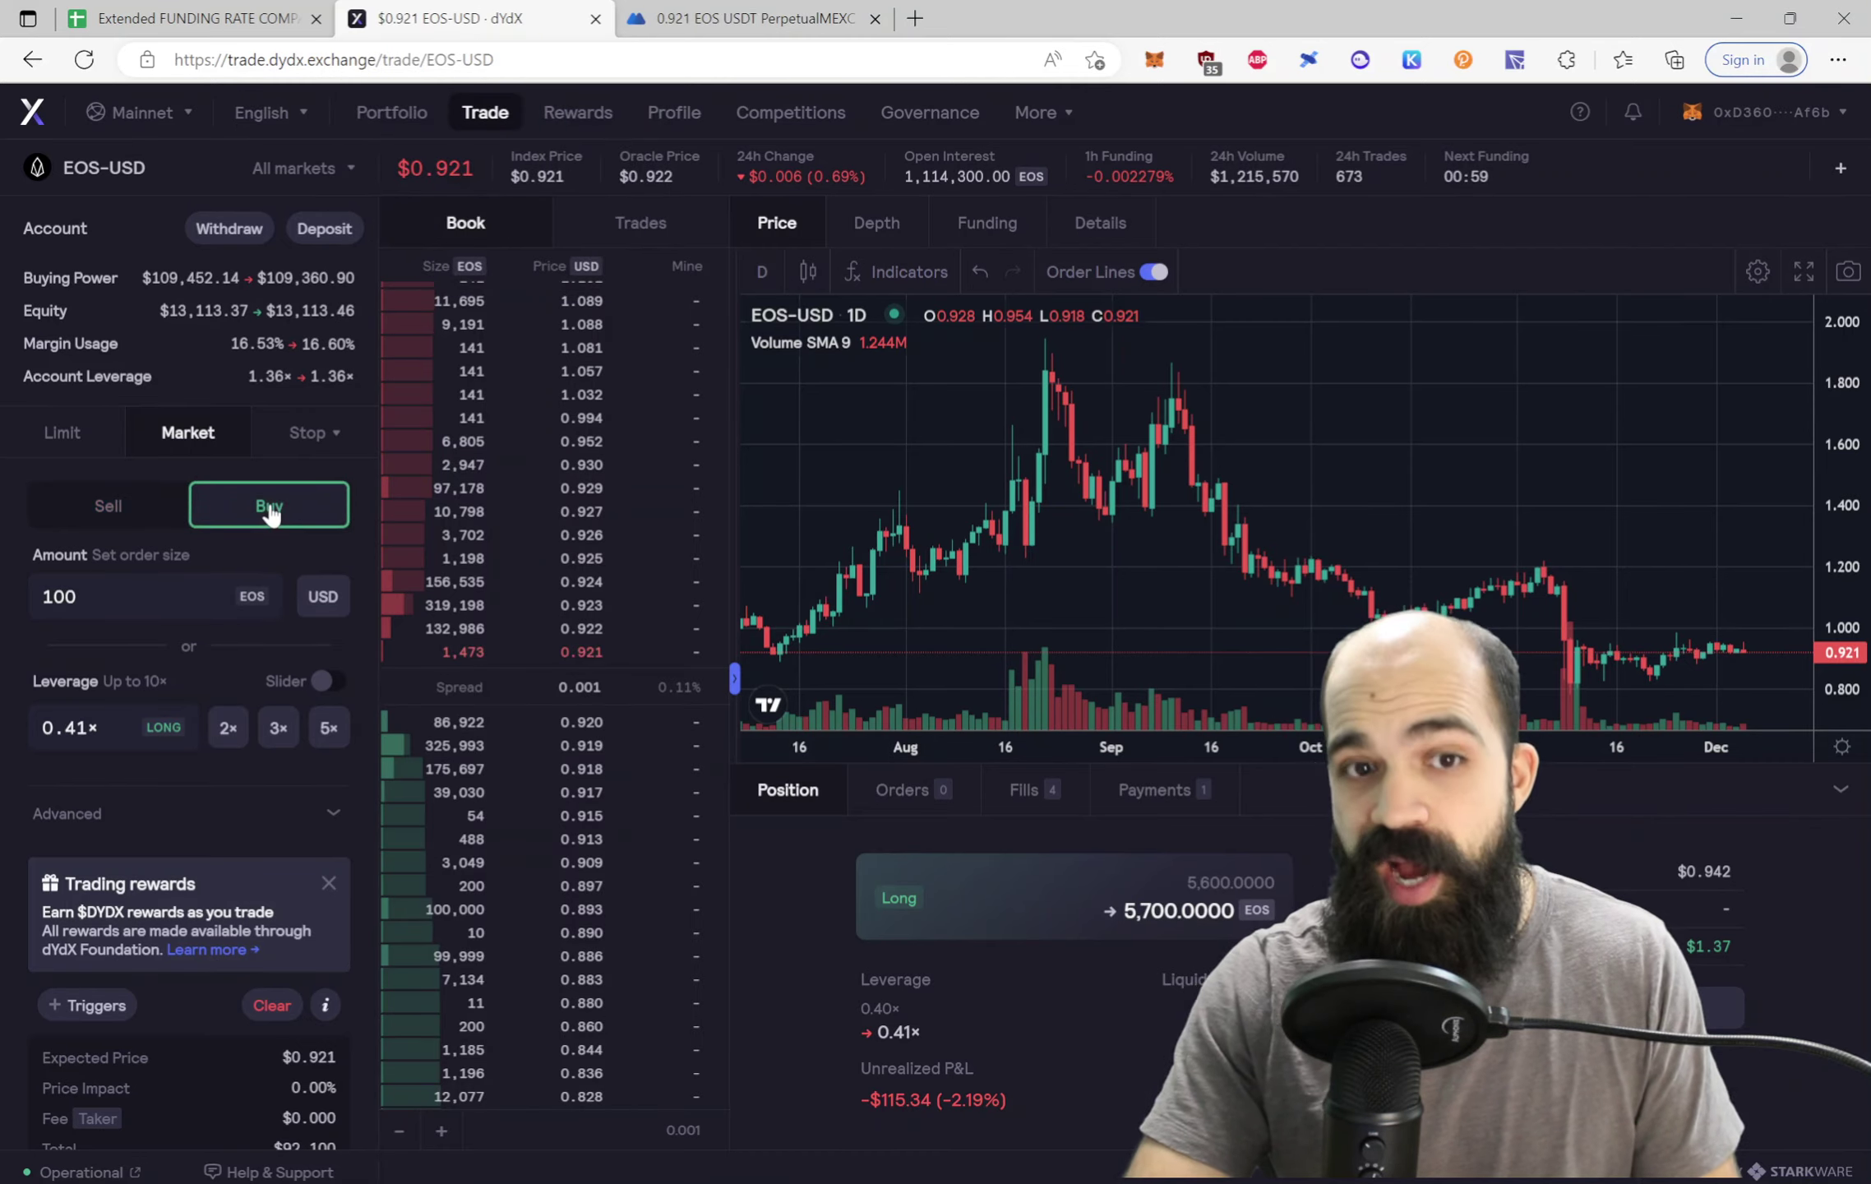
left_click(740, 18)
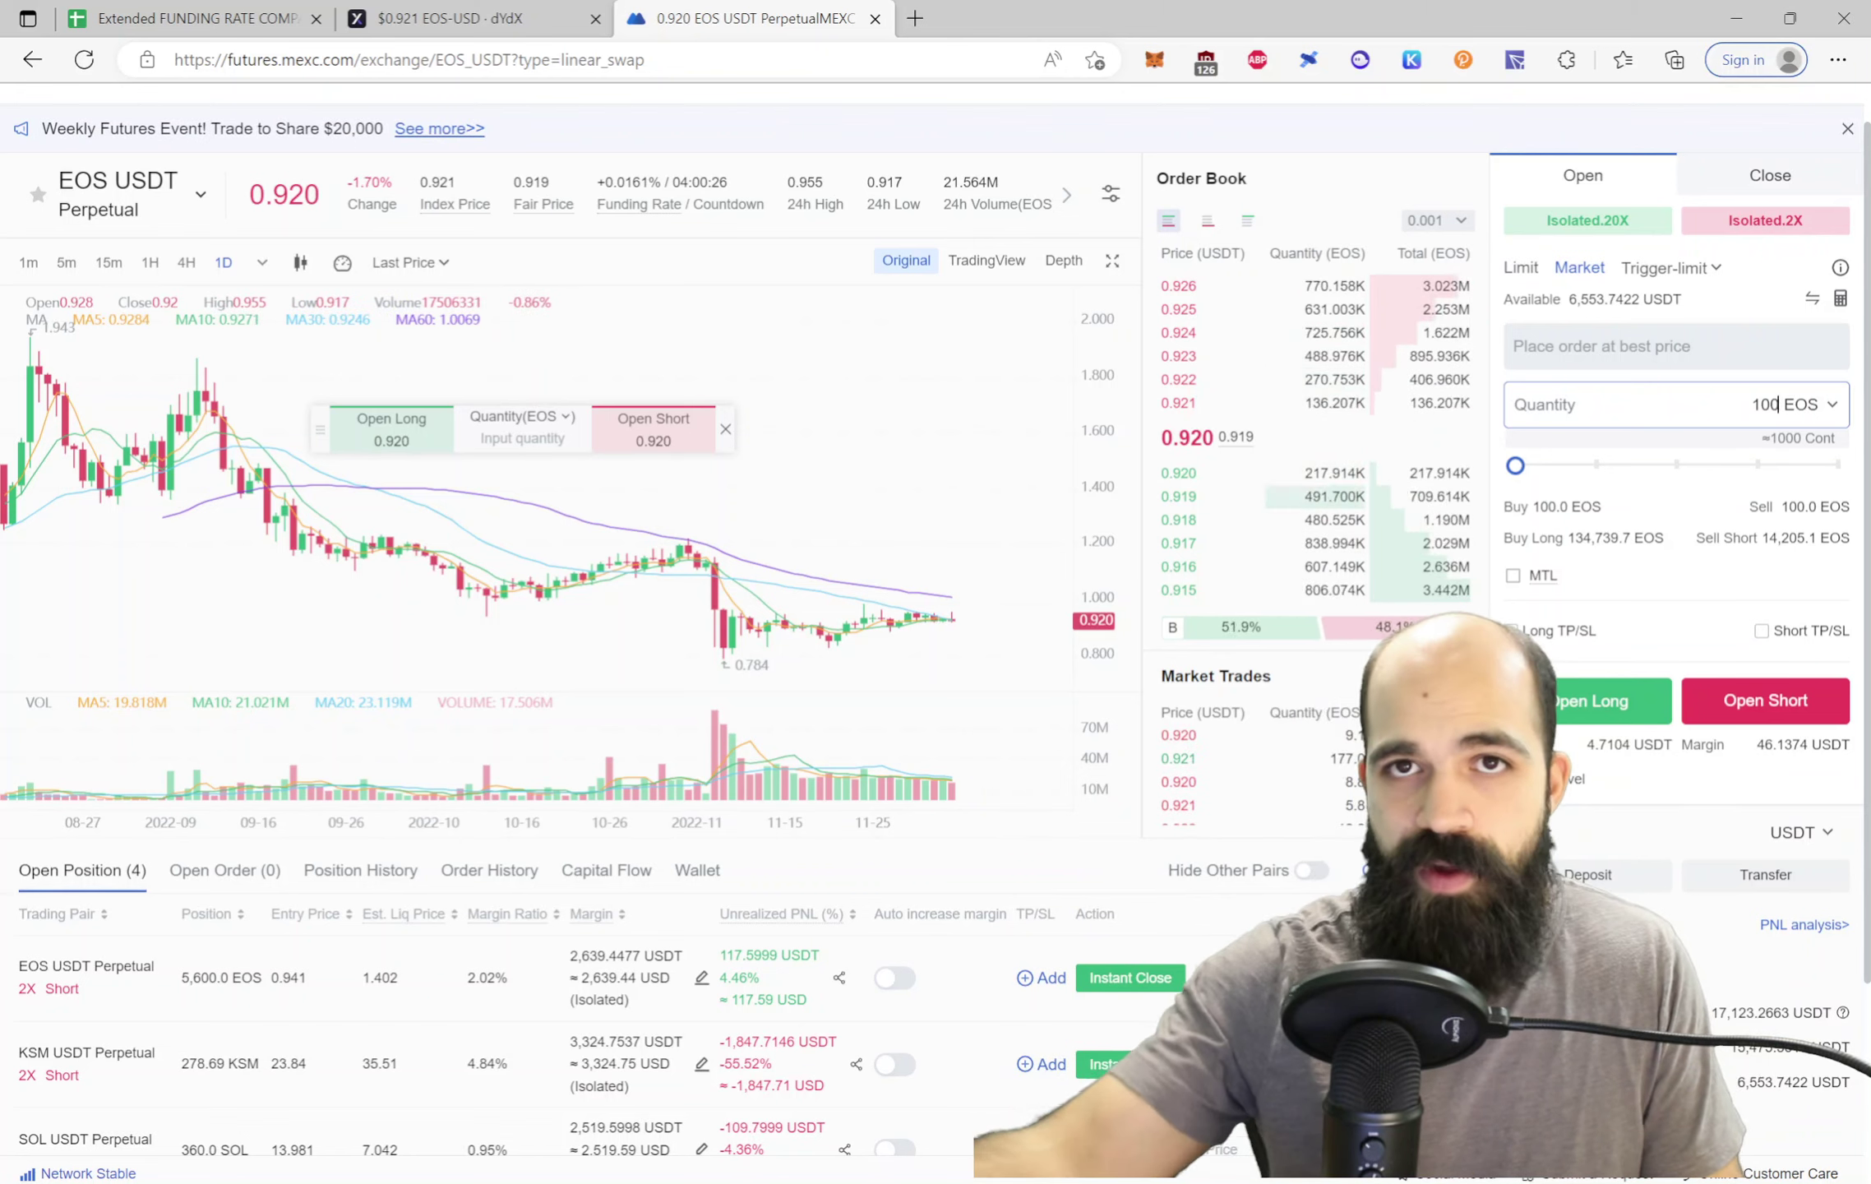
Return to the dYdX EOS-USD page with its pending 100 EOS market buy at $0.921
left_click(444, 18)
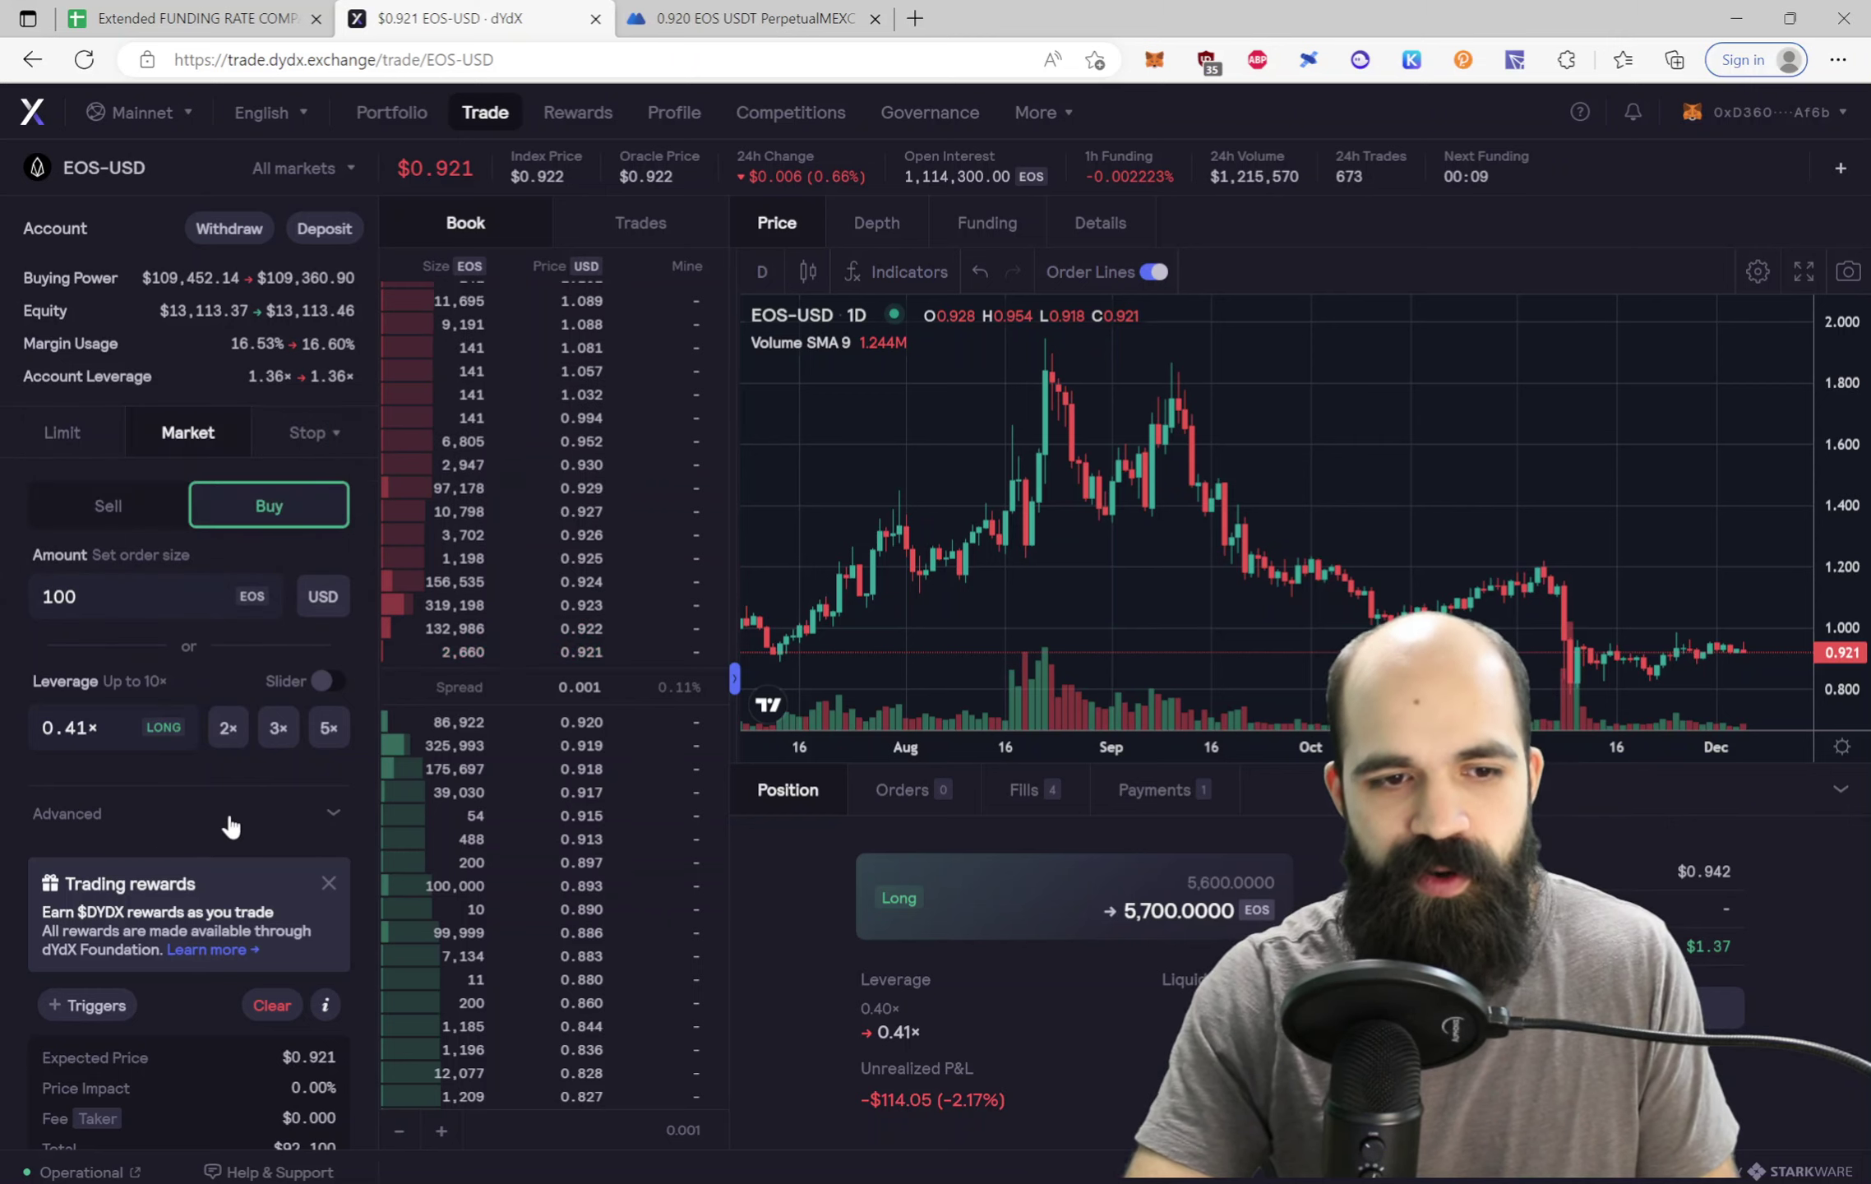
scroll(233, 818, "down", 2)
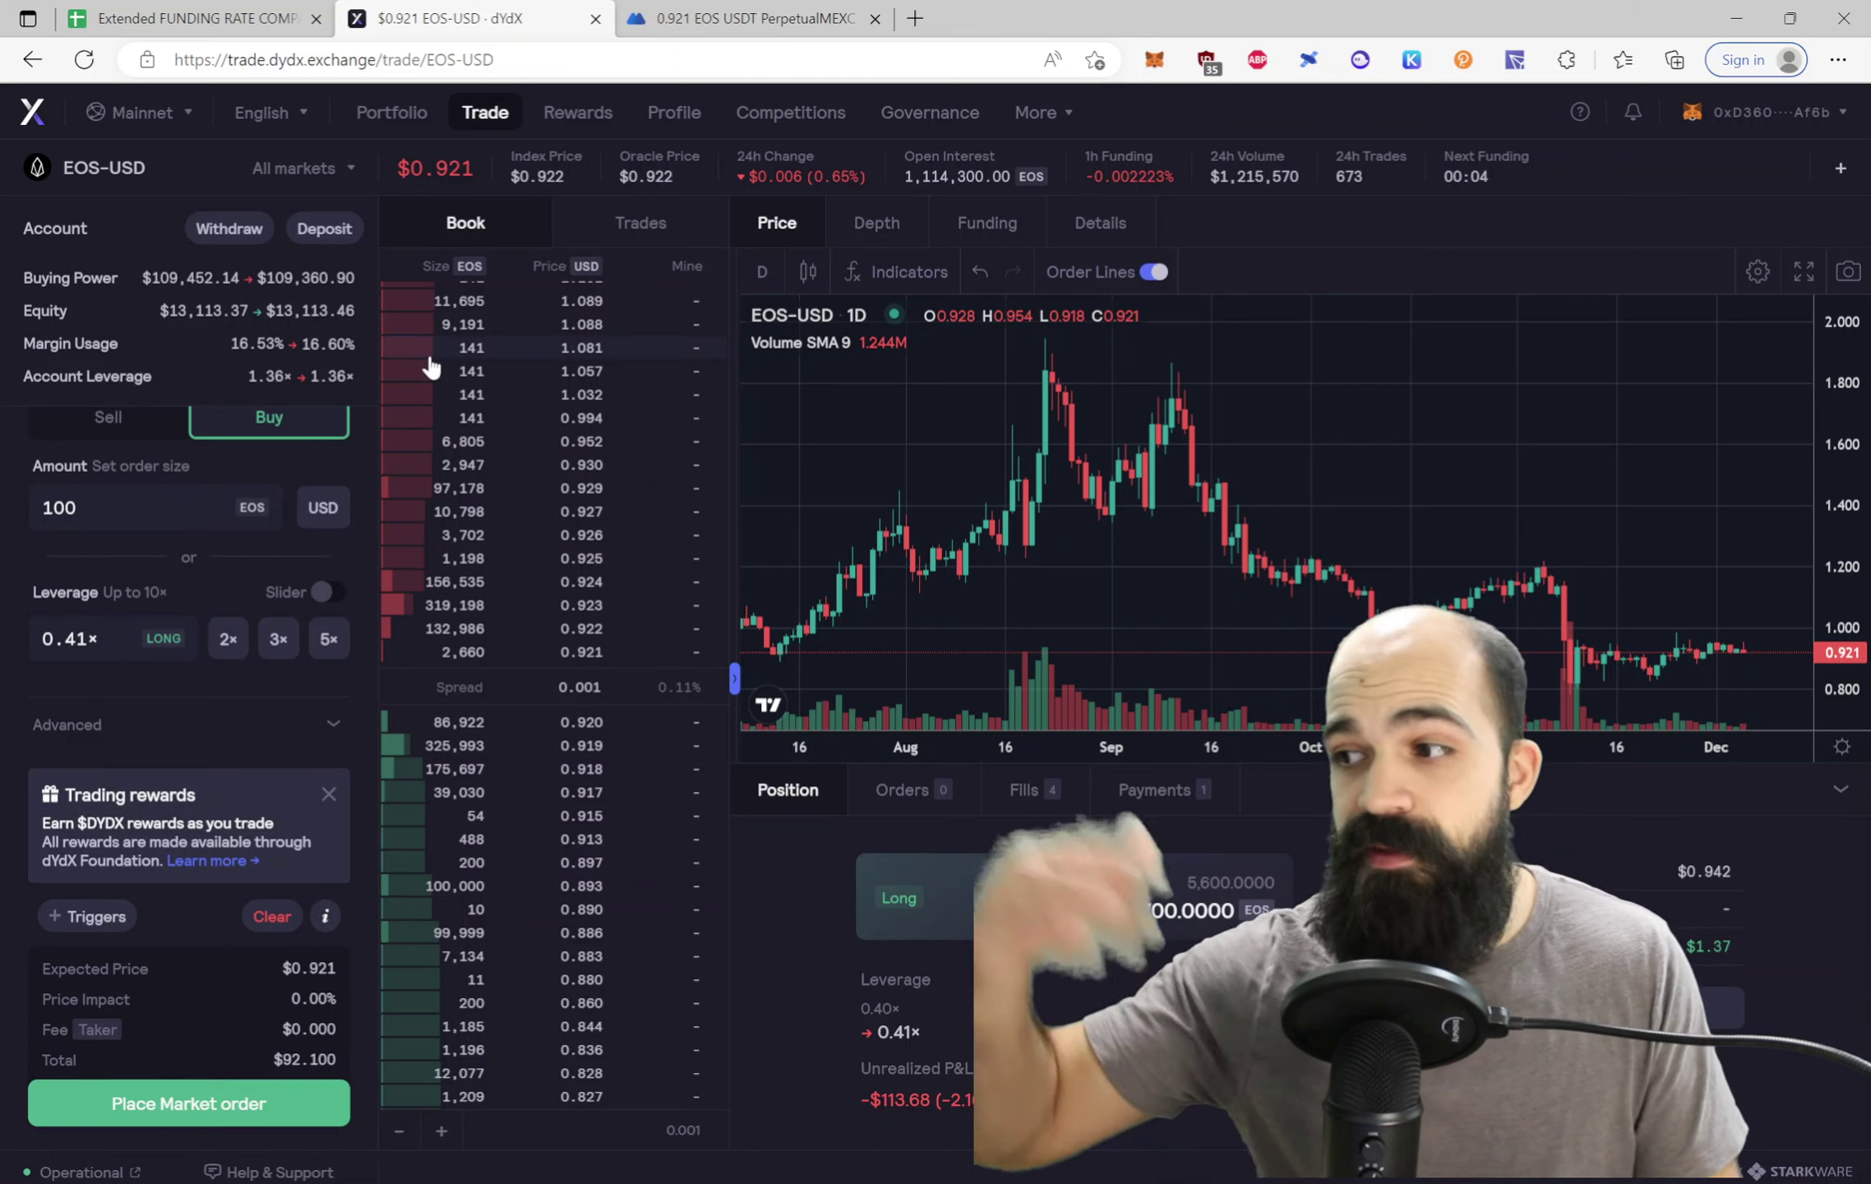
left_click(784, 17)
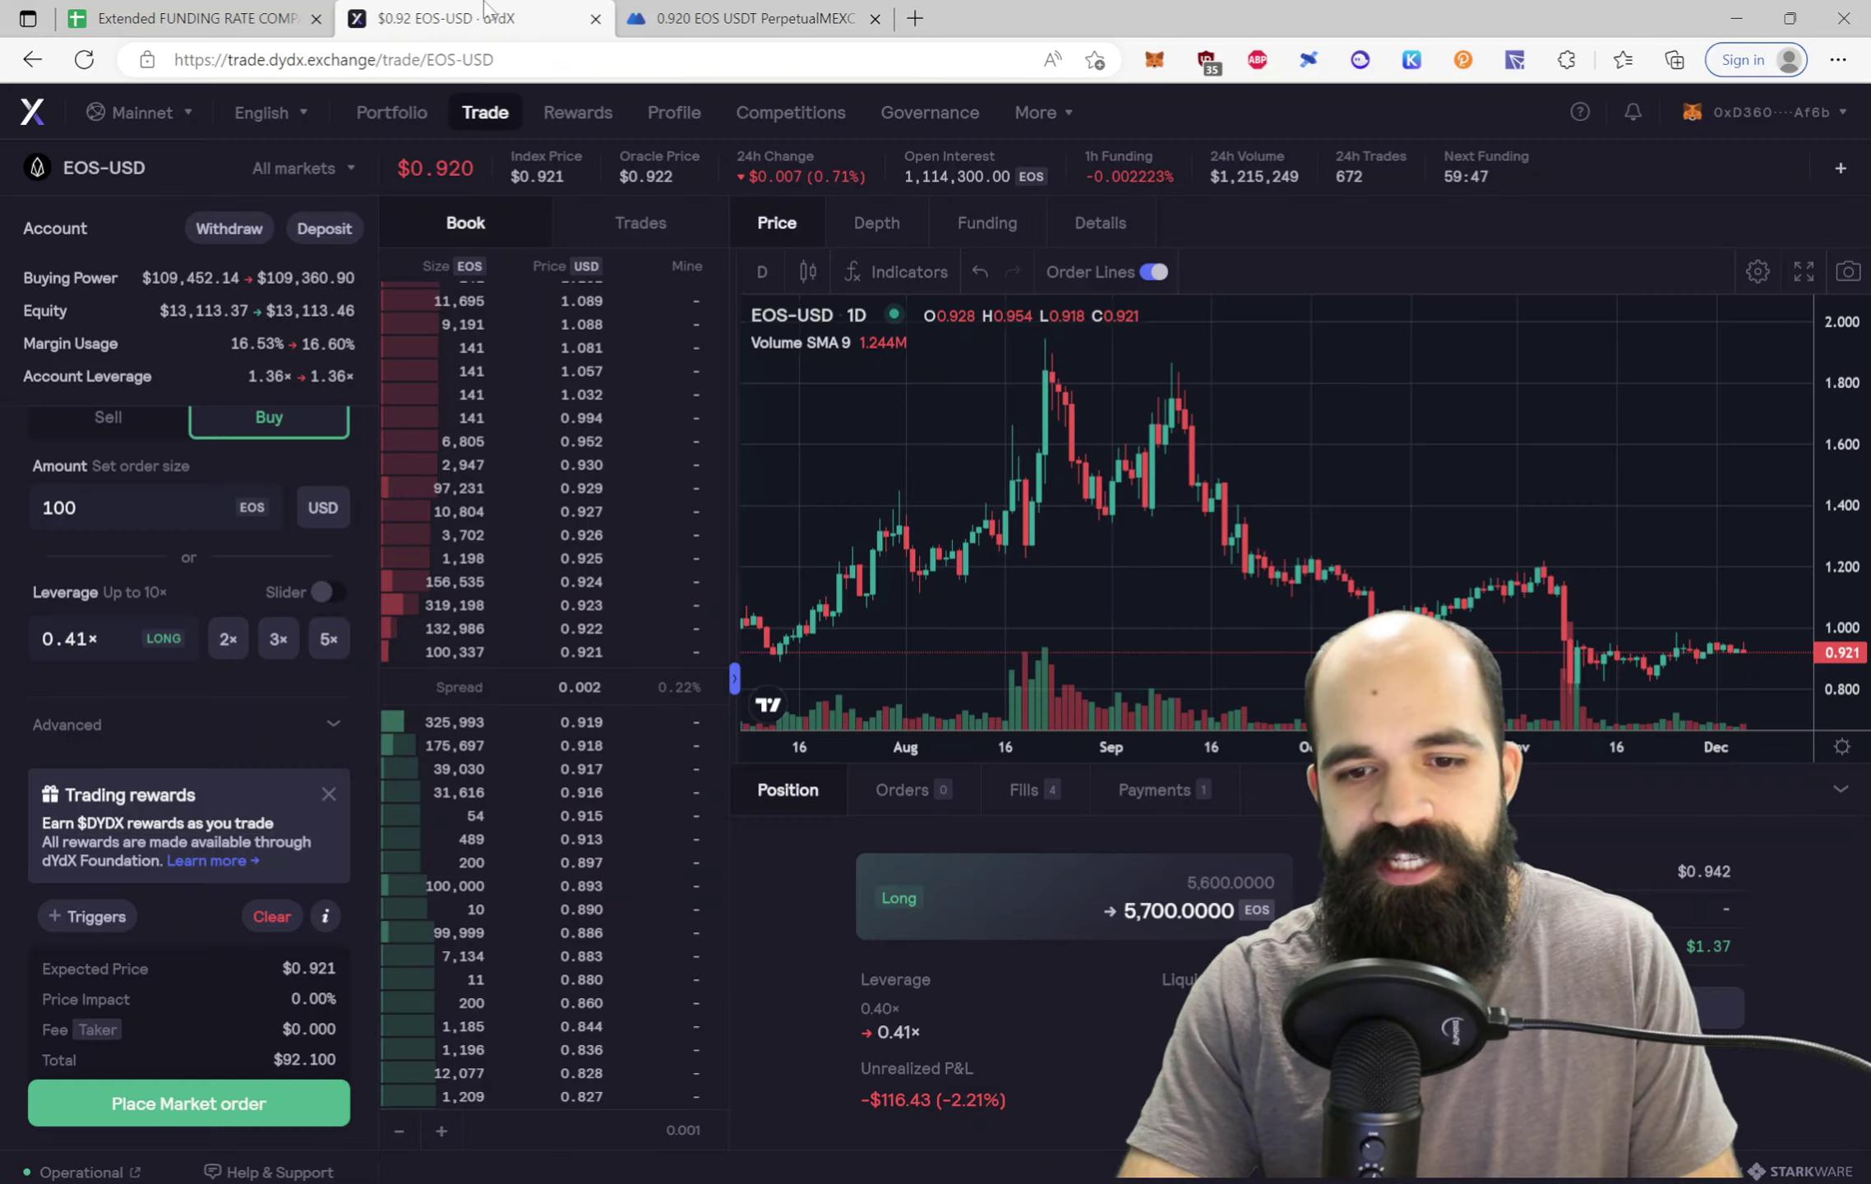
key("ctrl+shift+Tab")
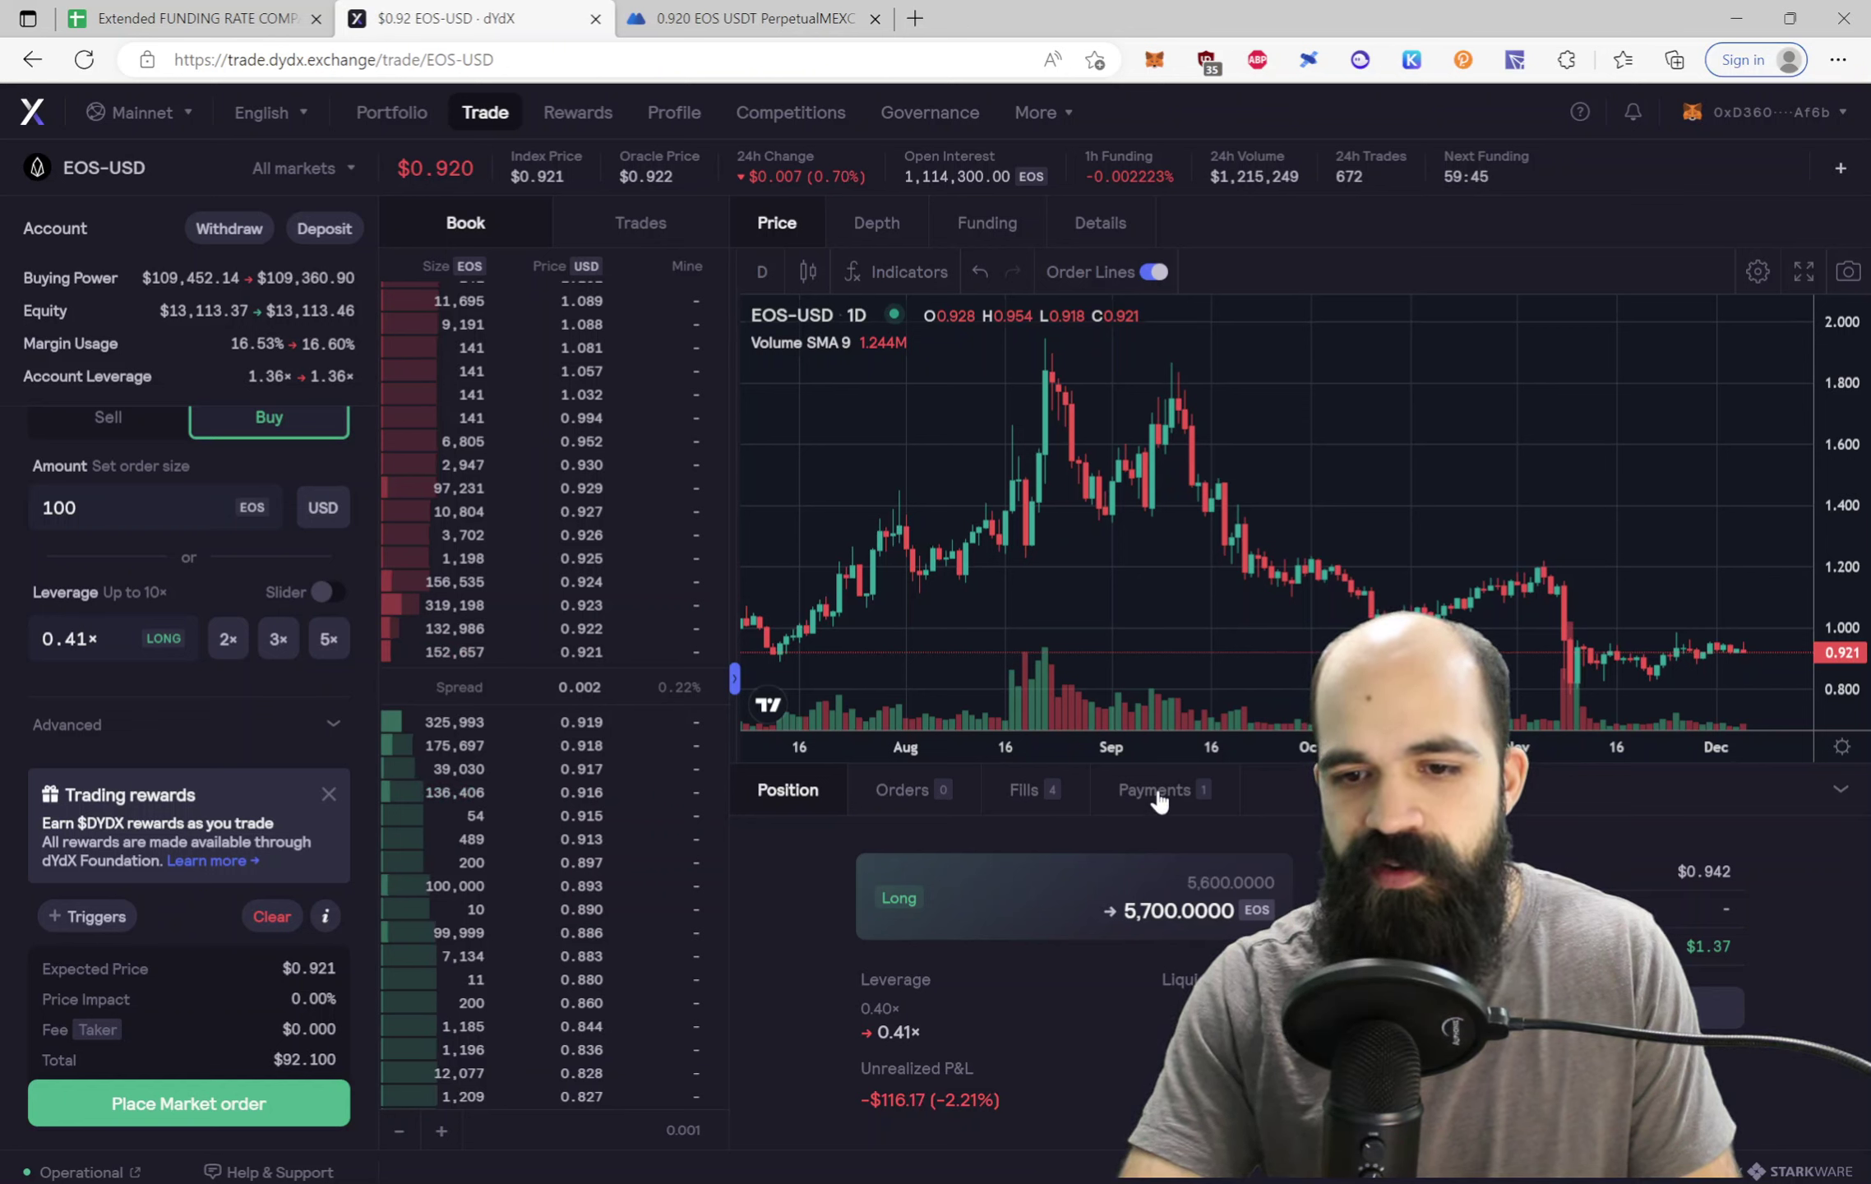
Check dYdX EOS payments, position, orders and fills, then show the funding-rate chart (-0.002223% 1h)
left_click(1155, 791)
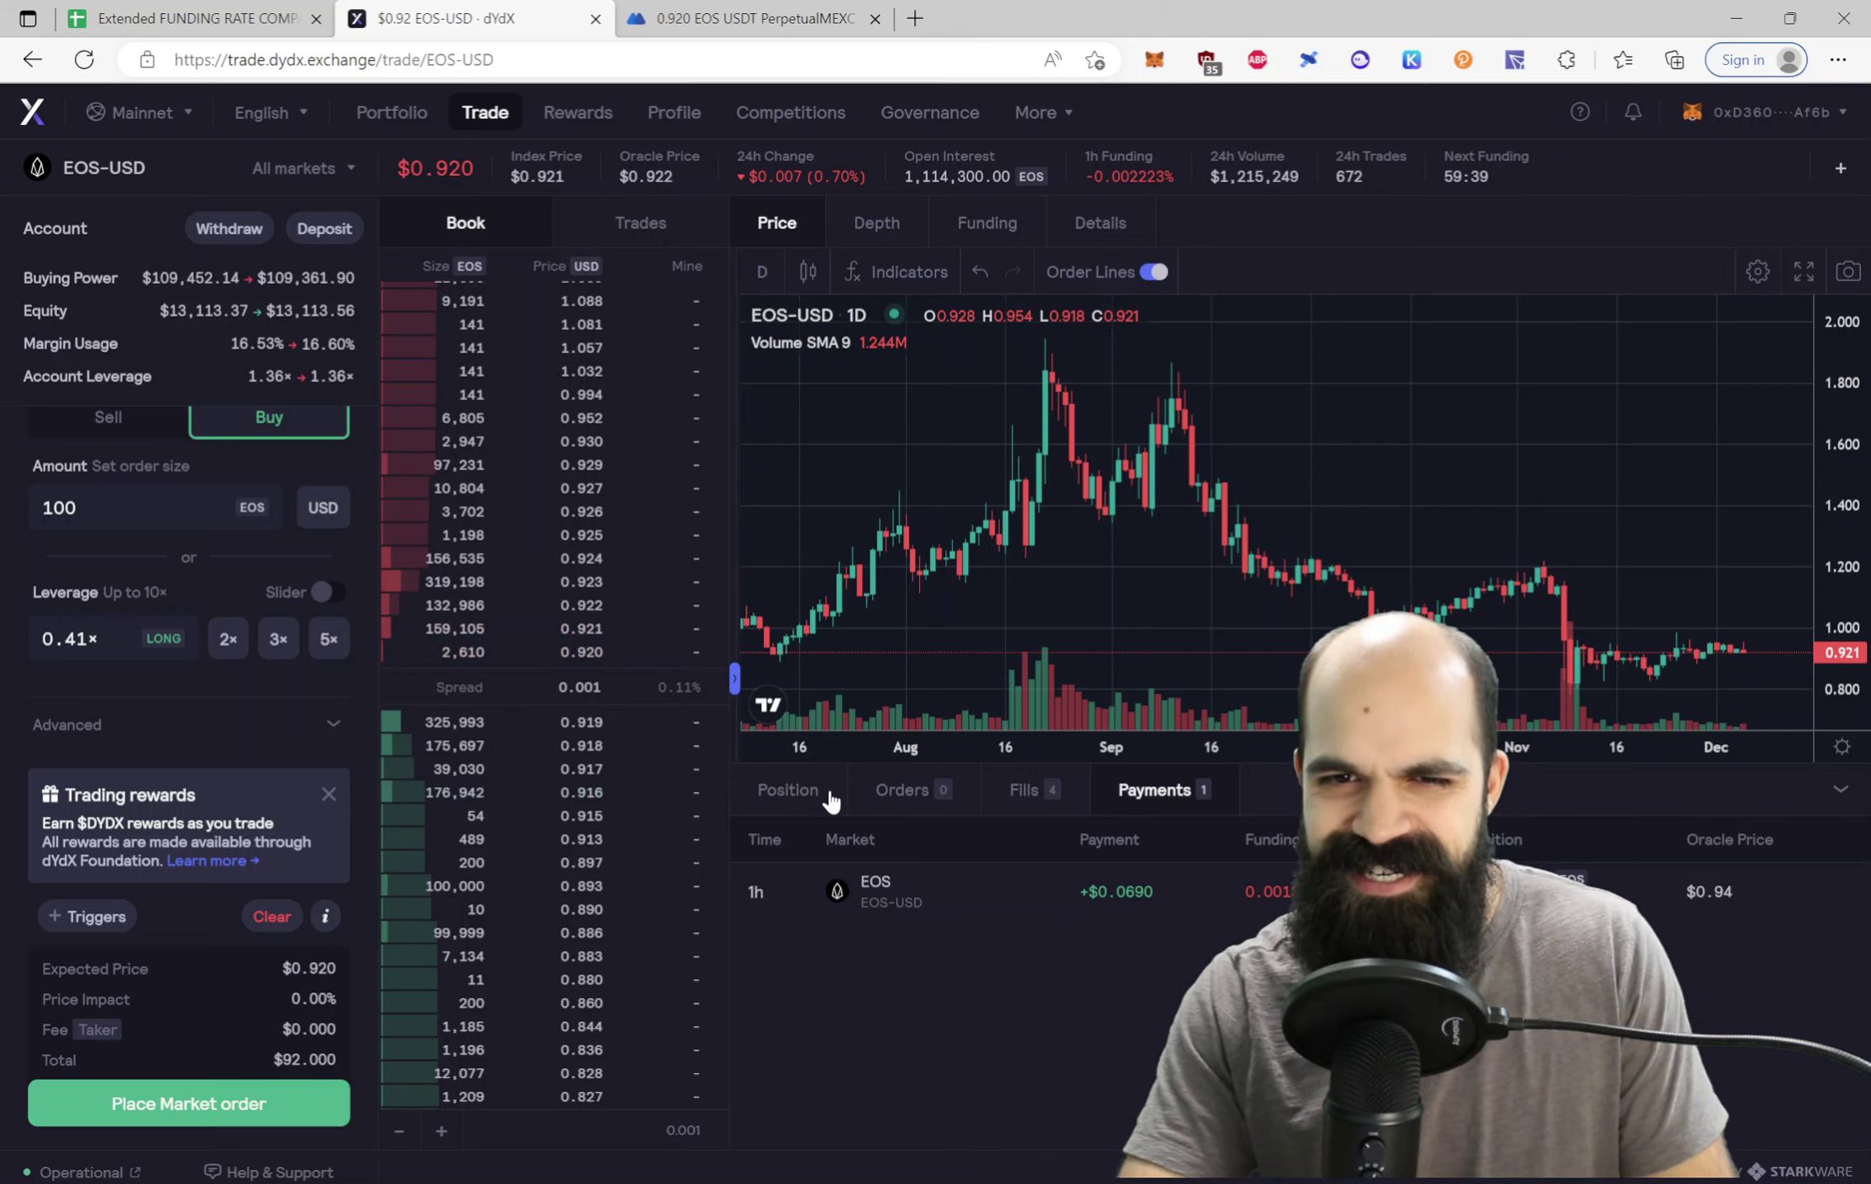
left_click(787, 791)
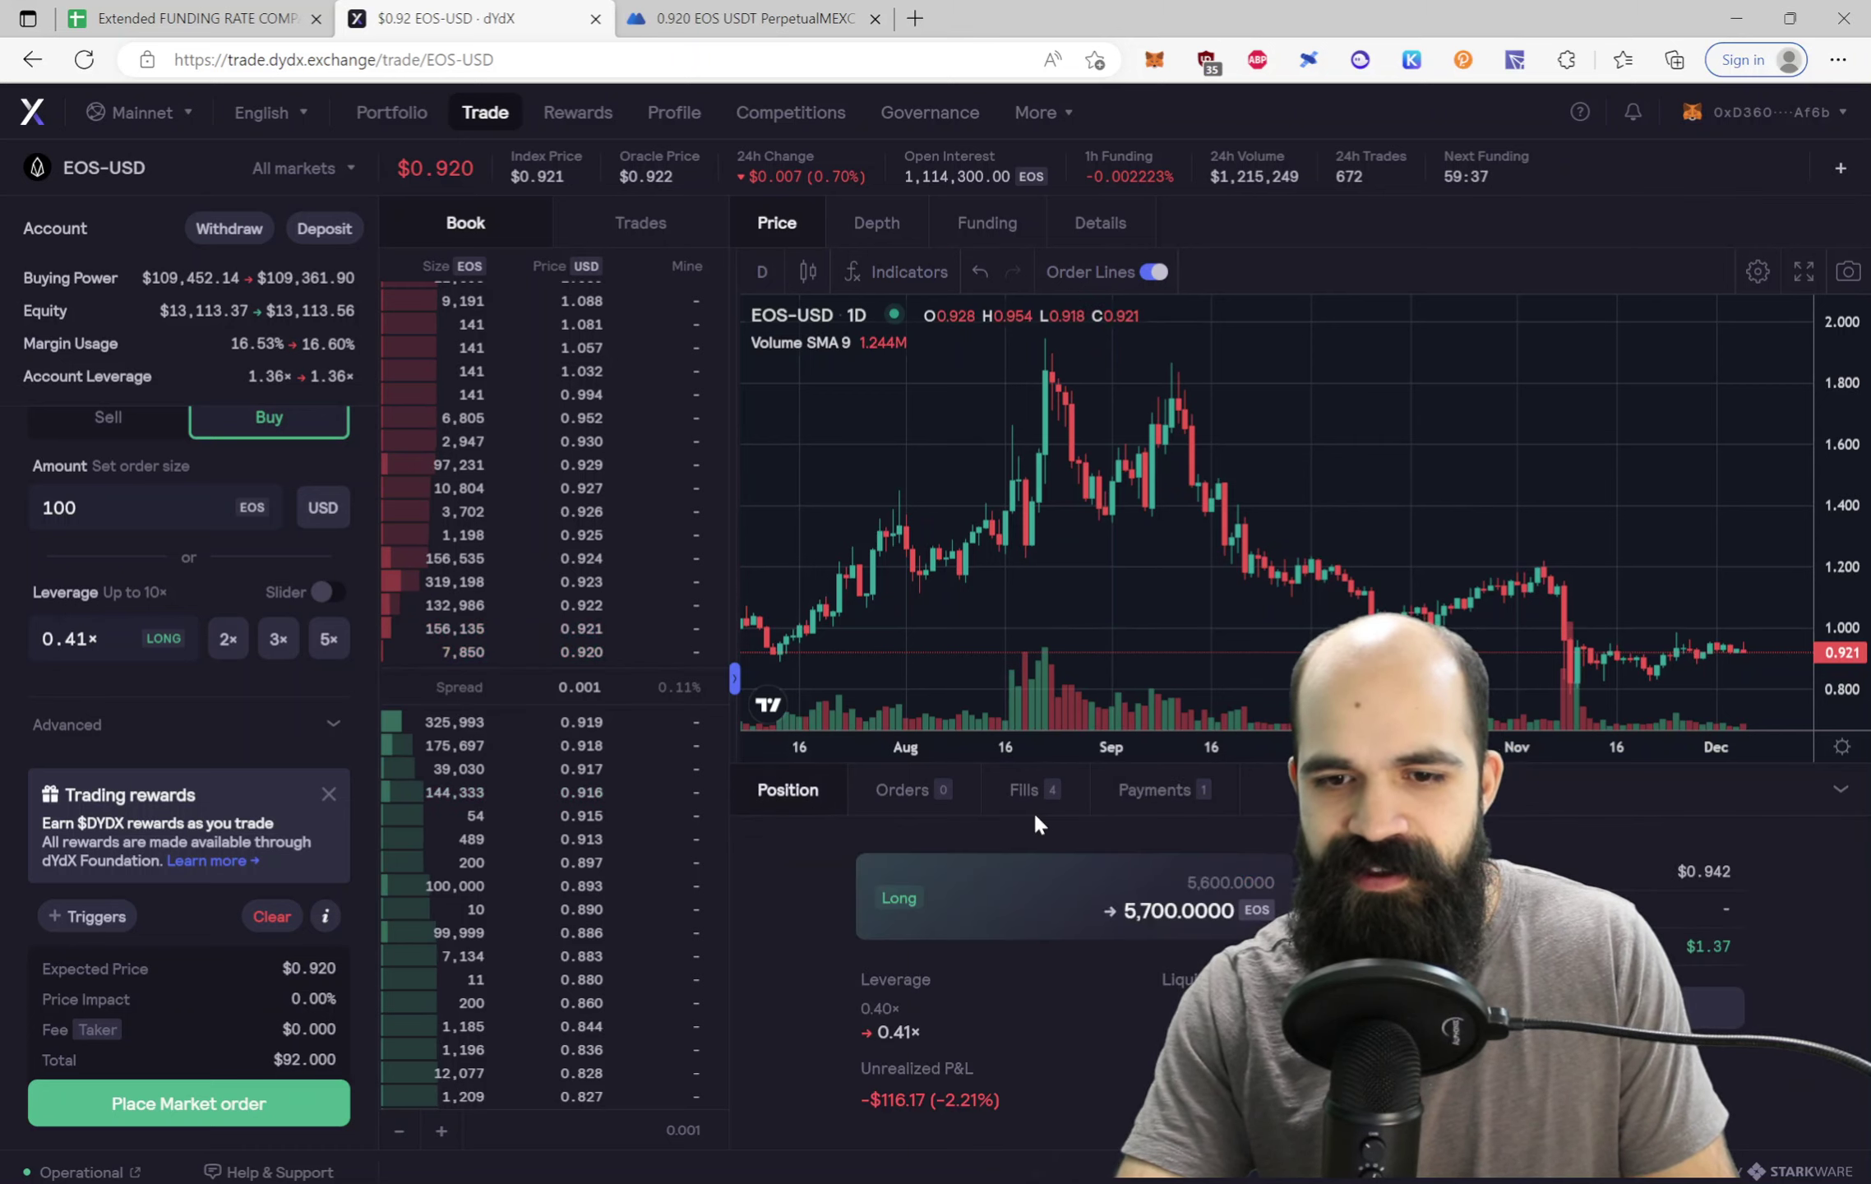
left_click(900, 790)
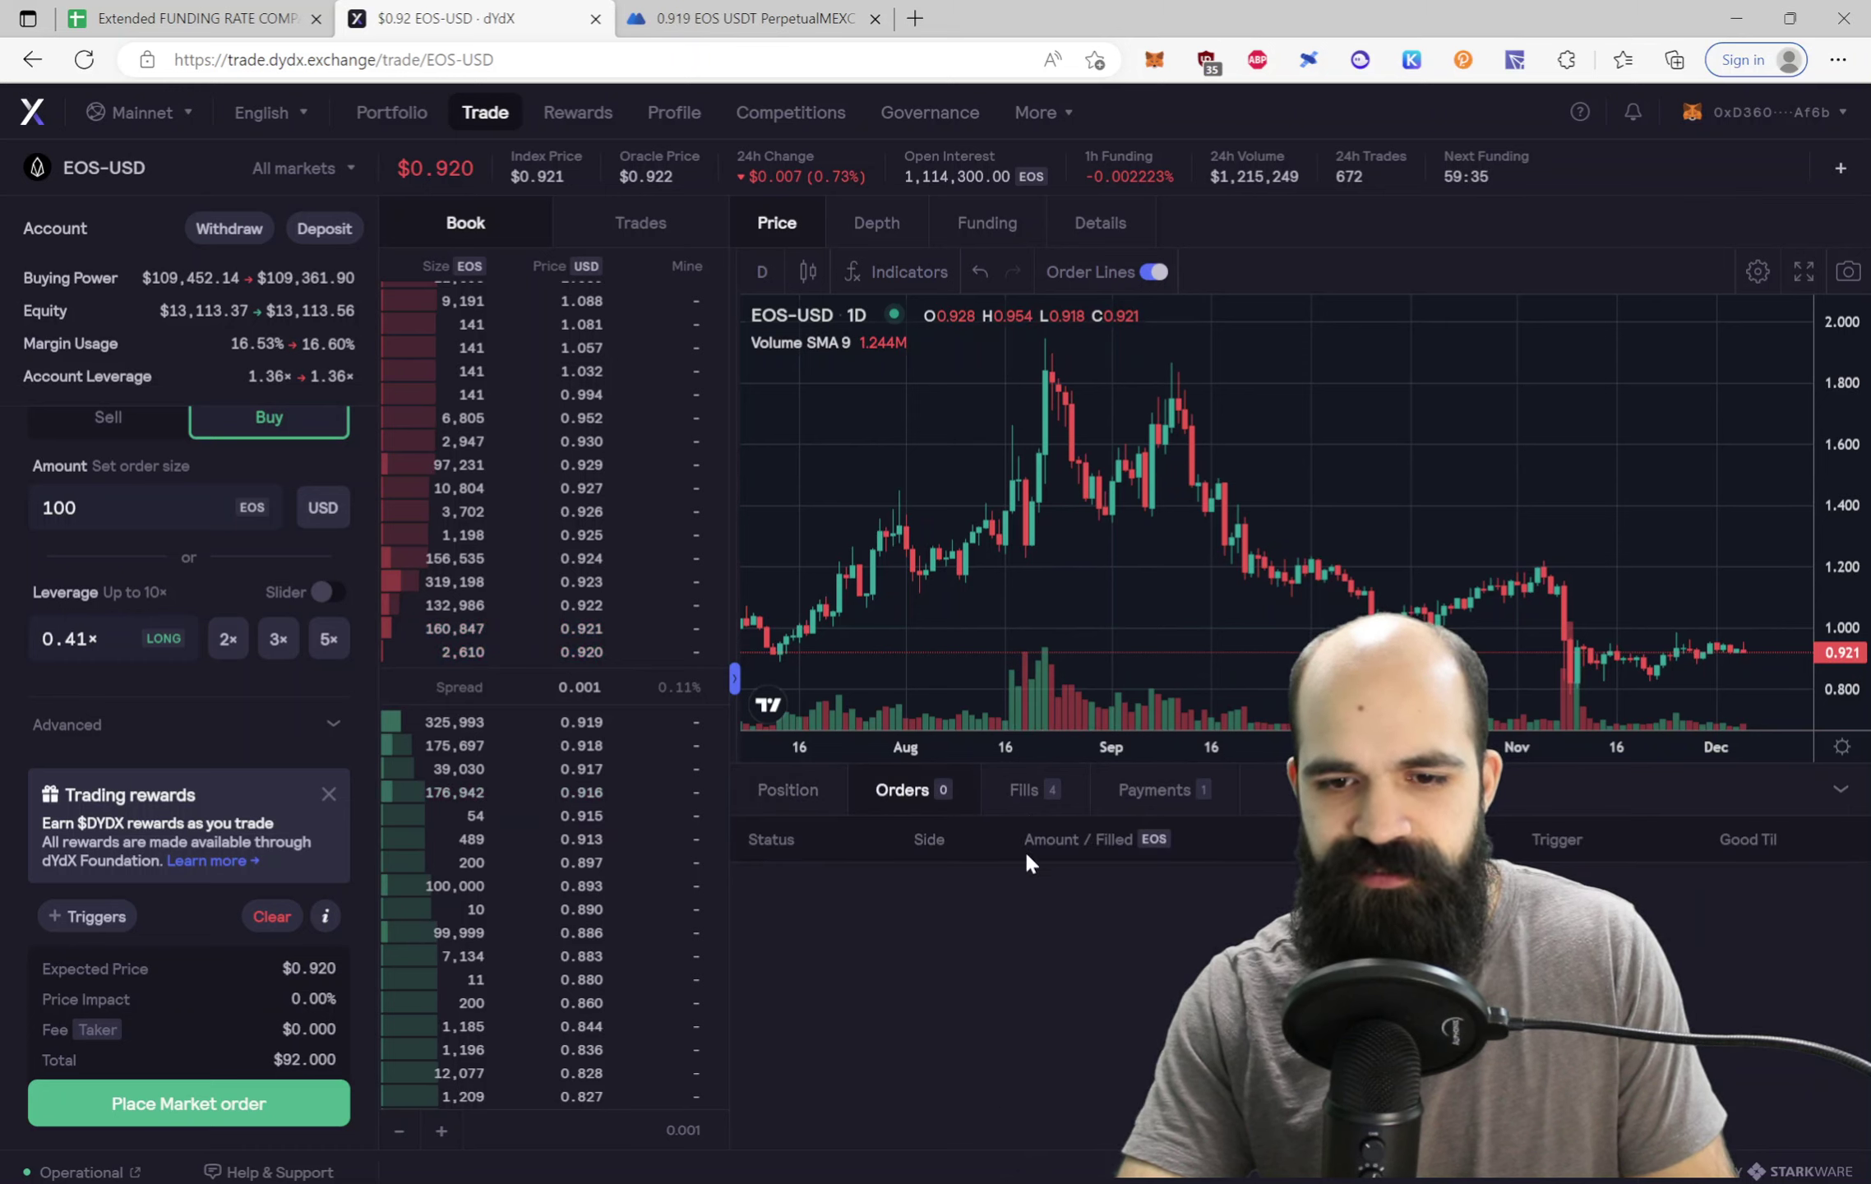
left_click(1059, 802)
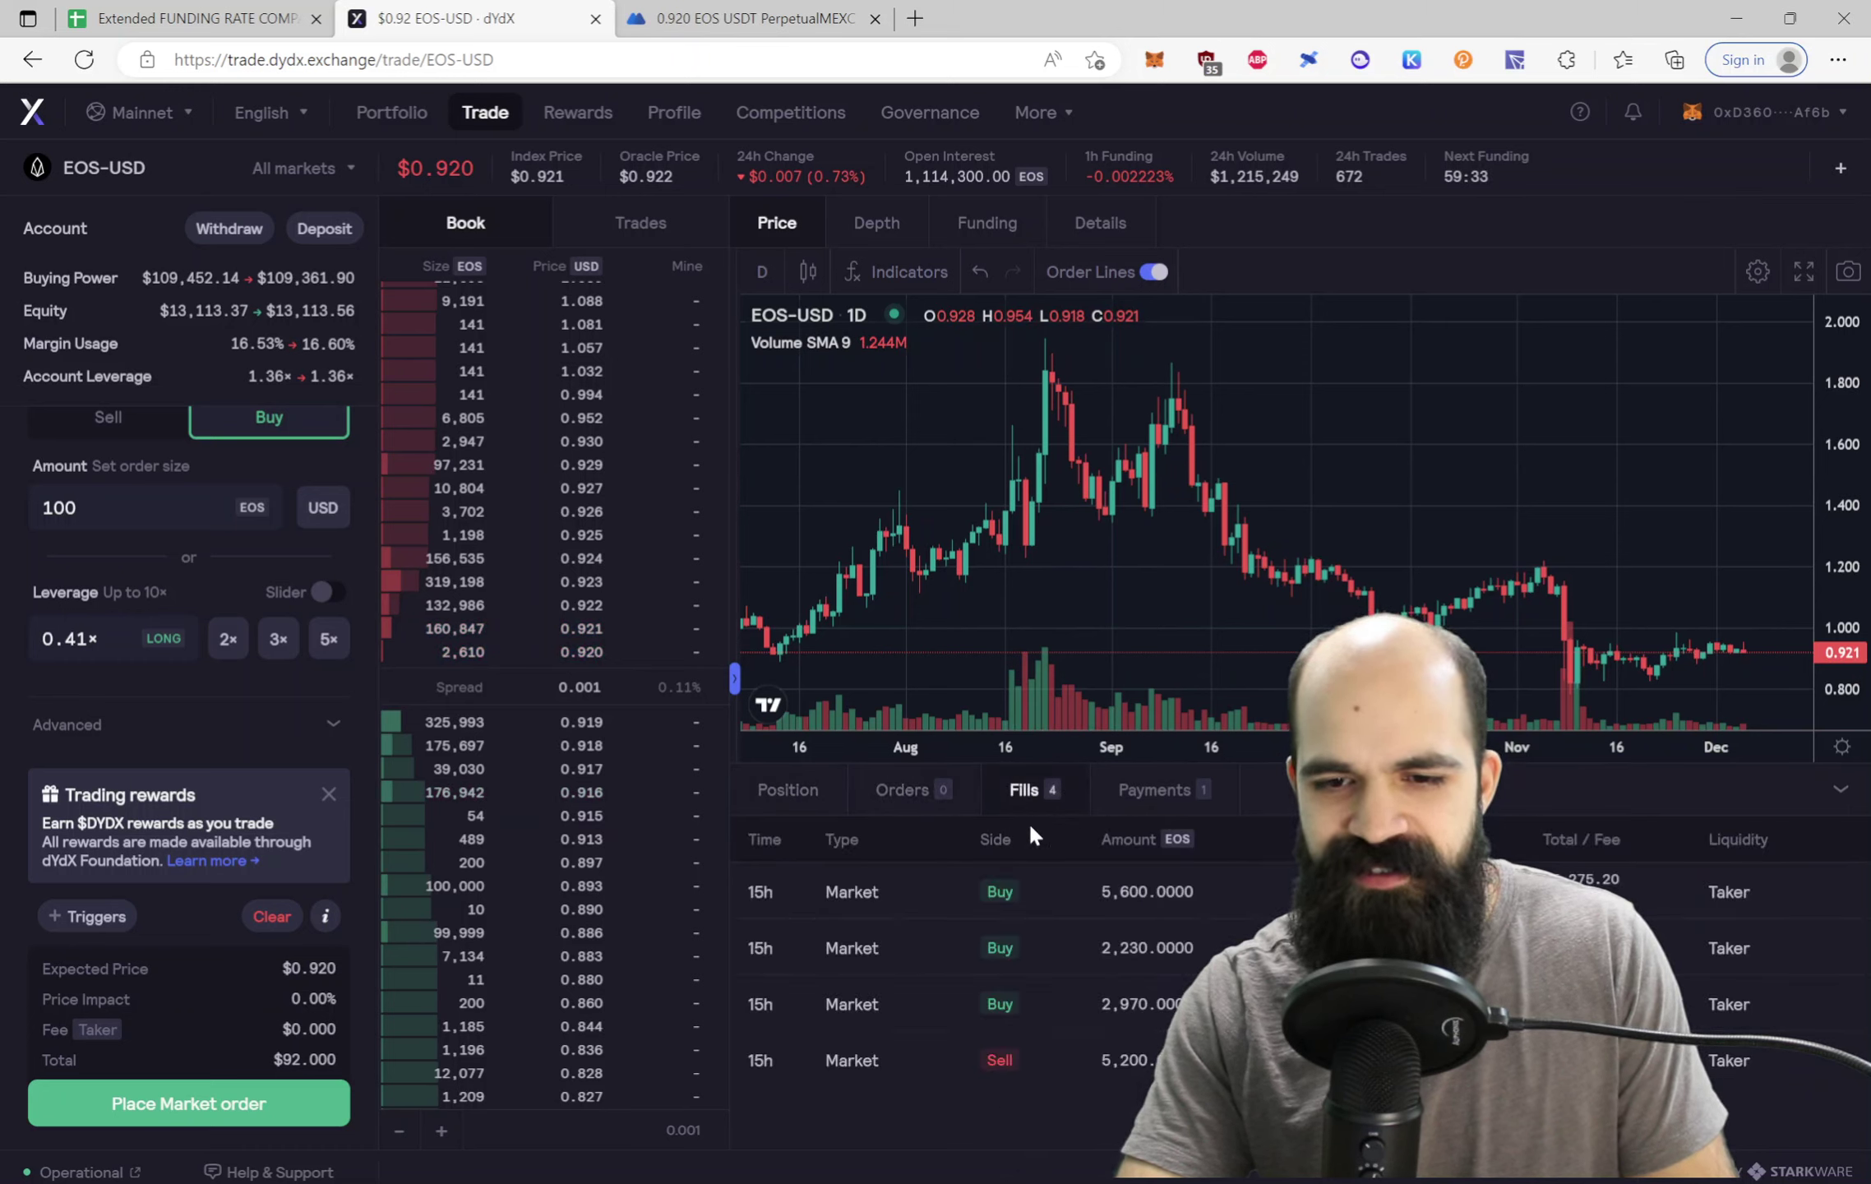
left_click(1152, 791)
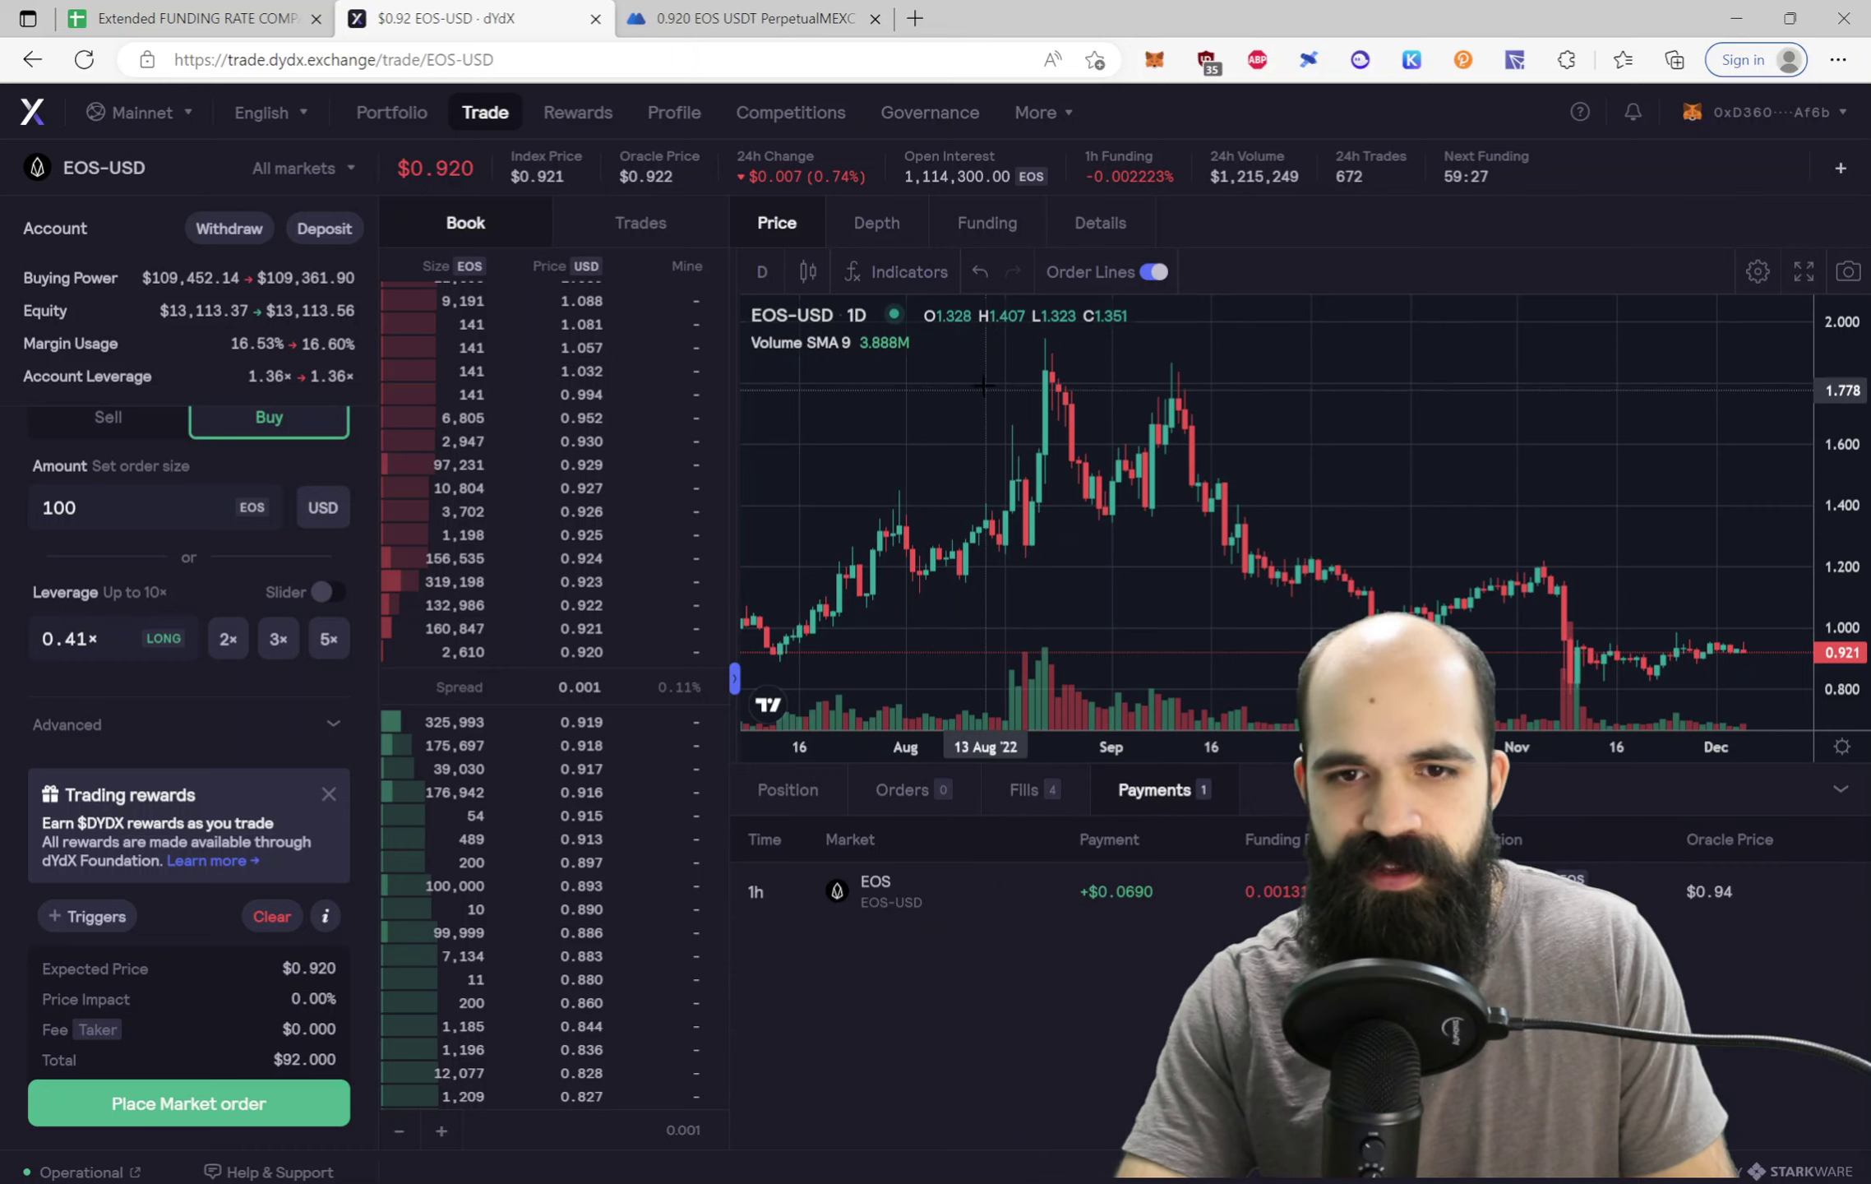
left_click(988, 223)
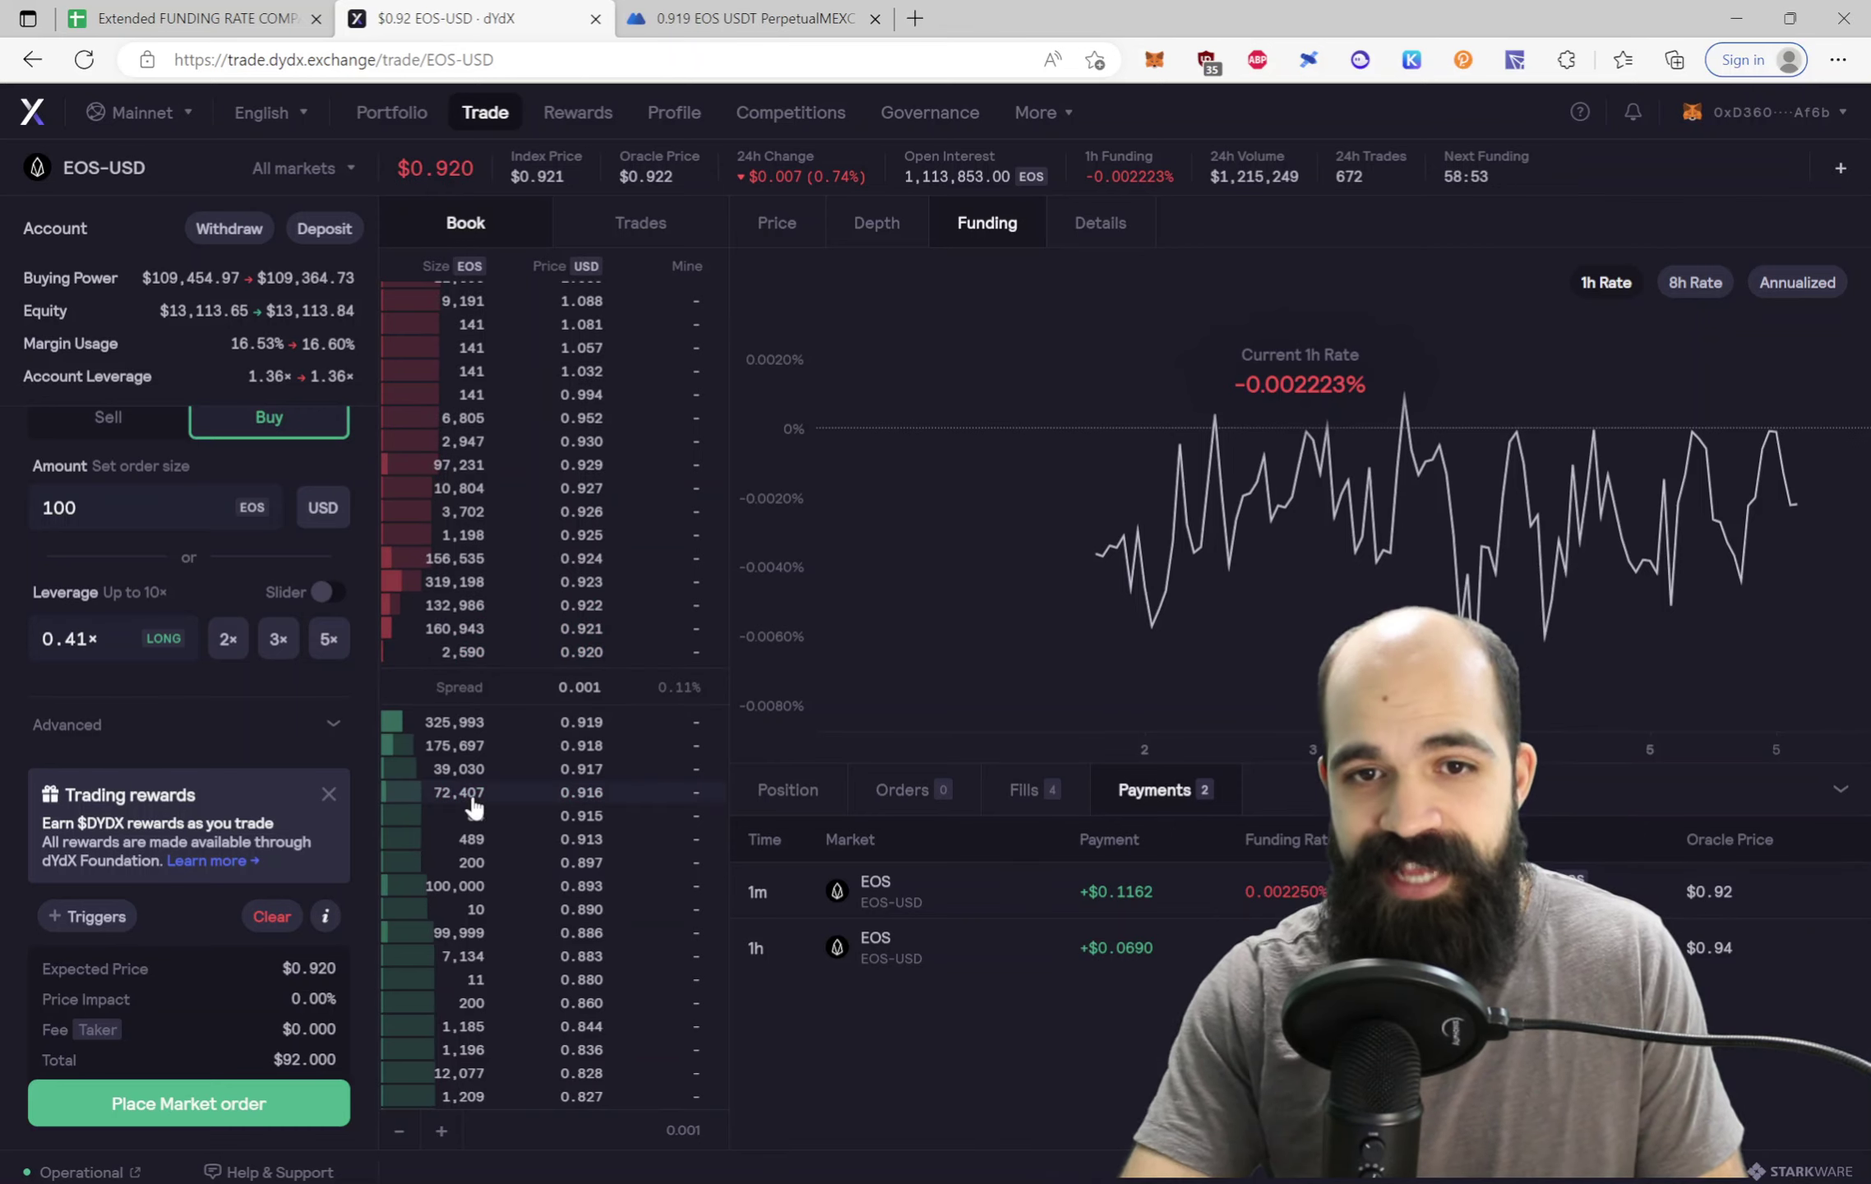
left_click(392, 132)
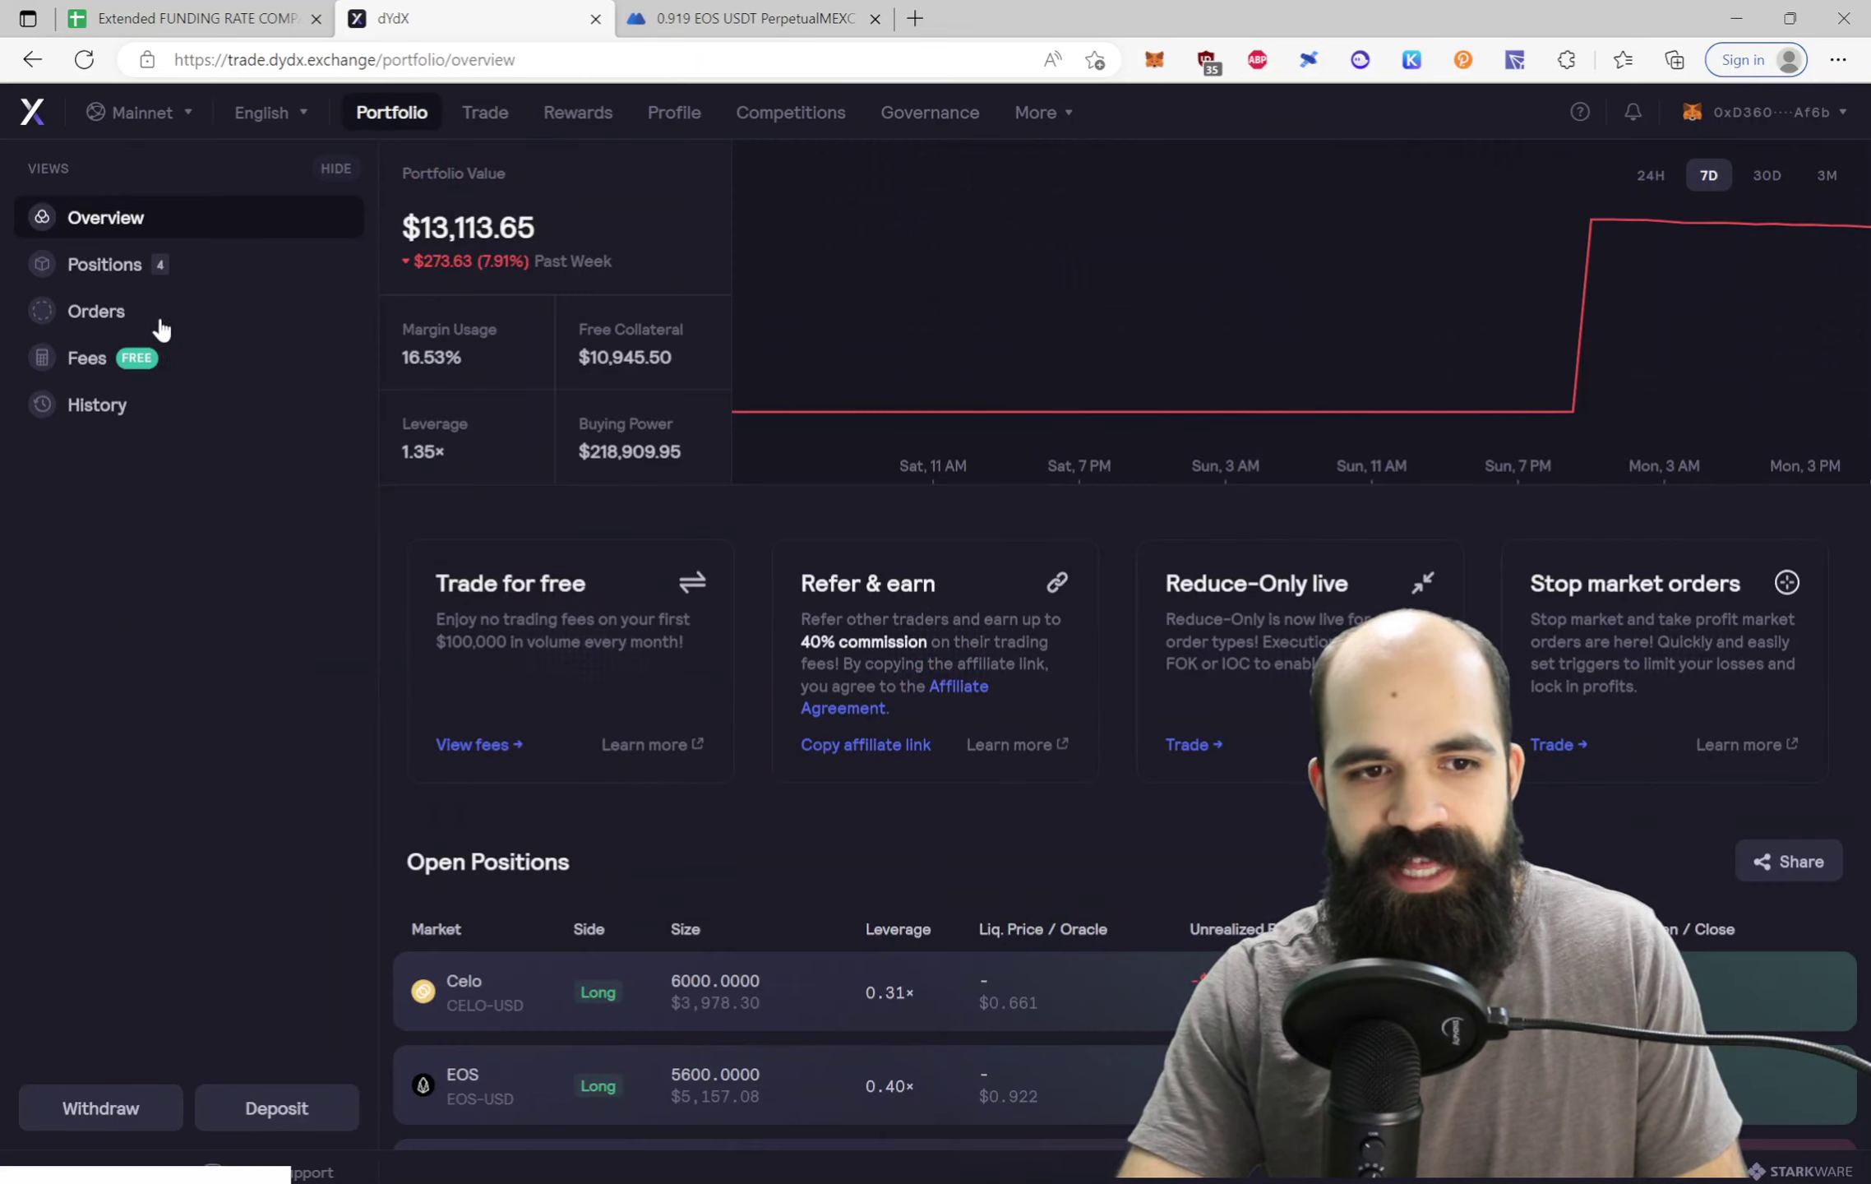
left_click(95, 404)
left_click(670, 176)
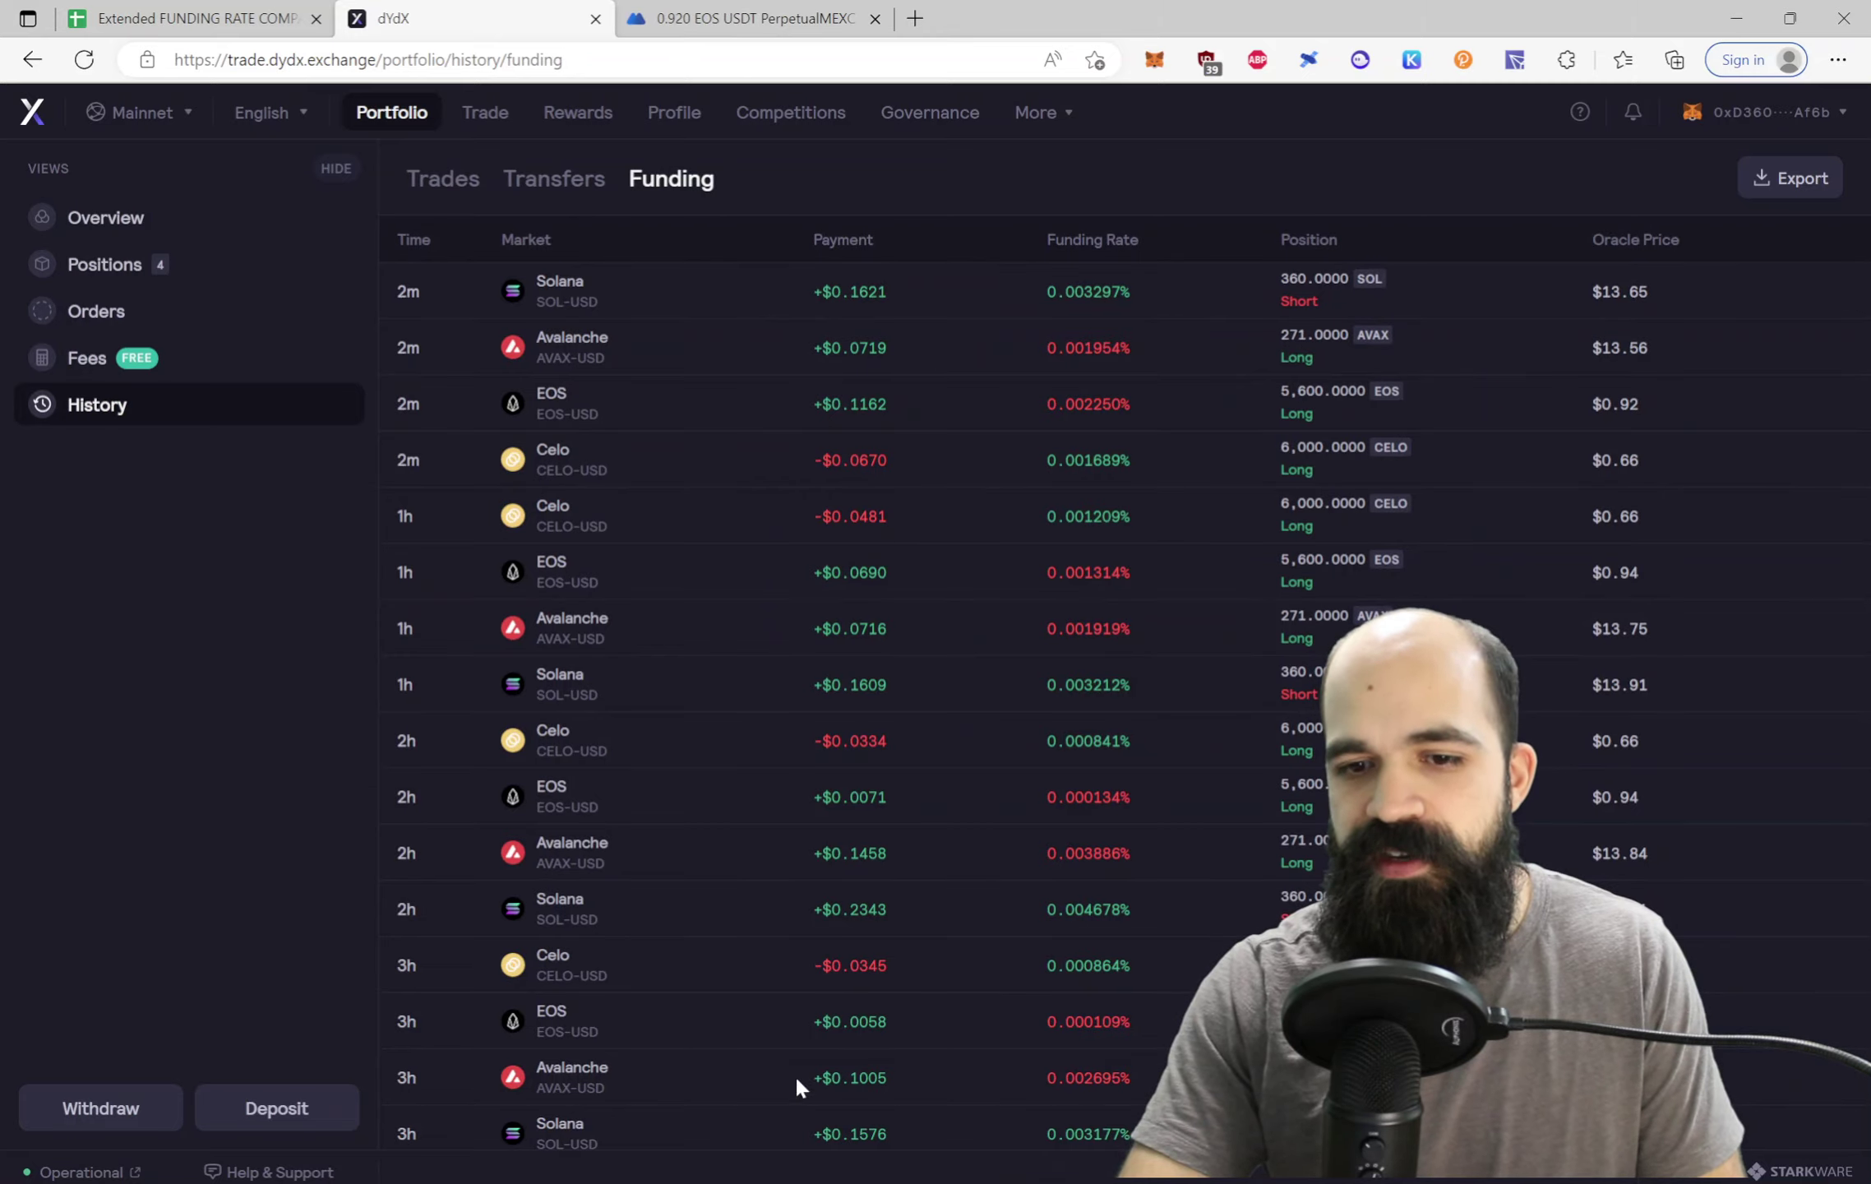
scroll(863, 273, "down", 20)
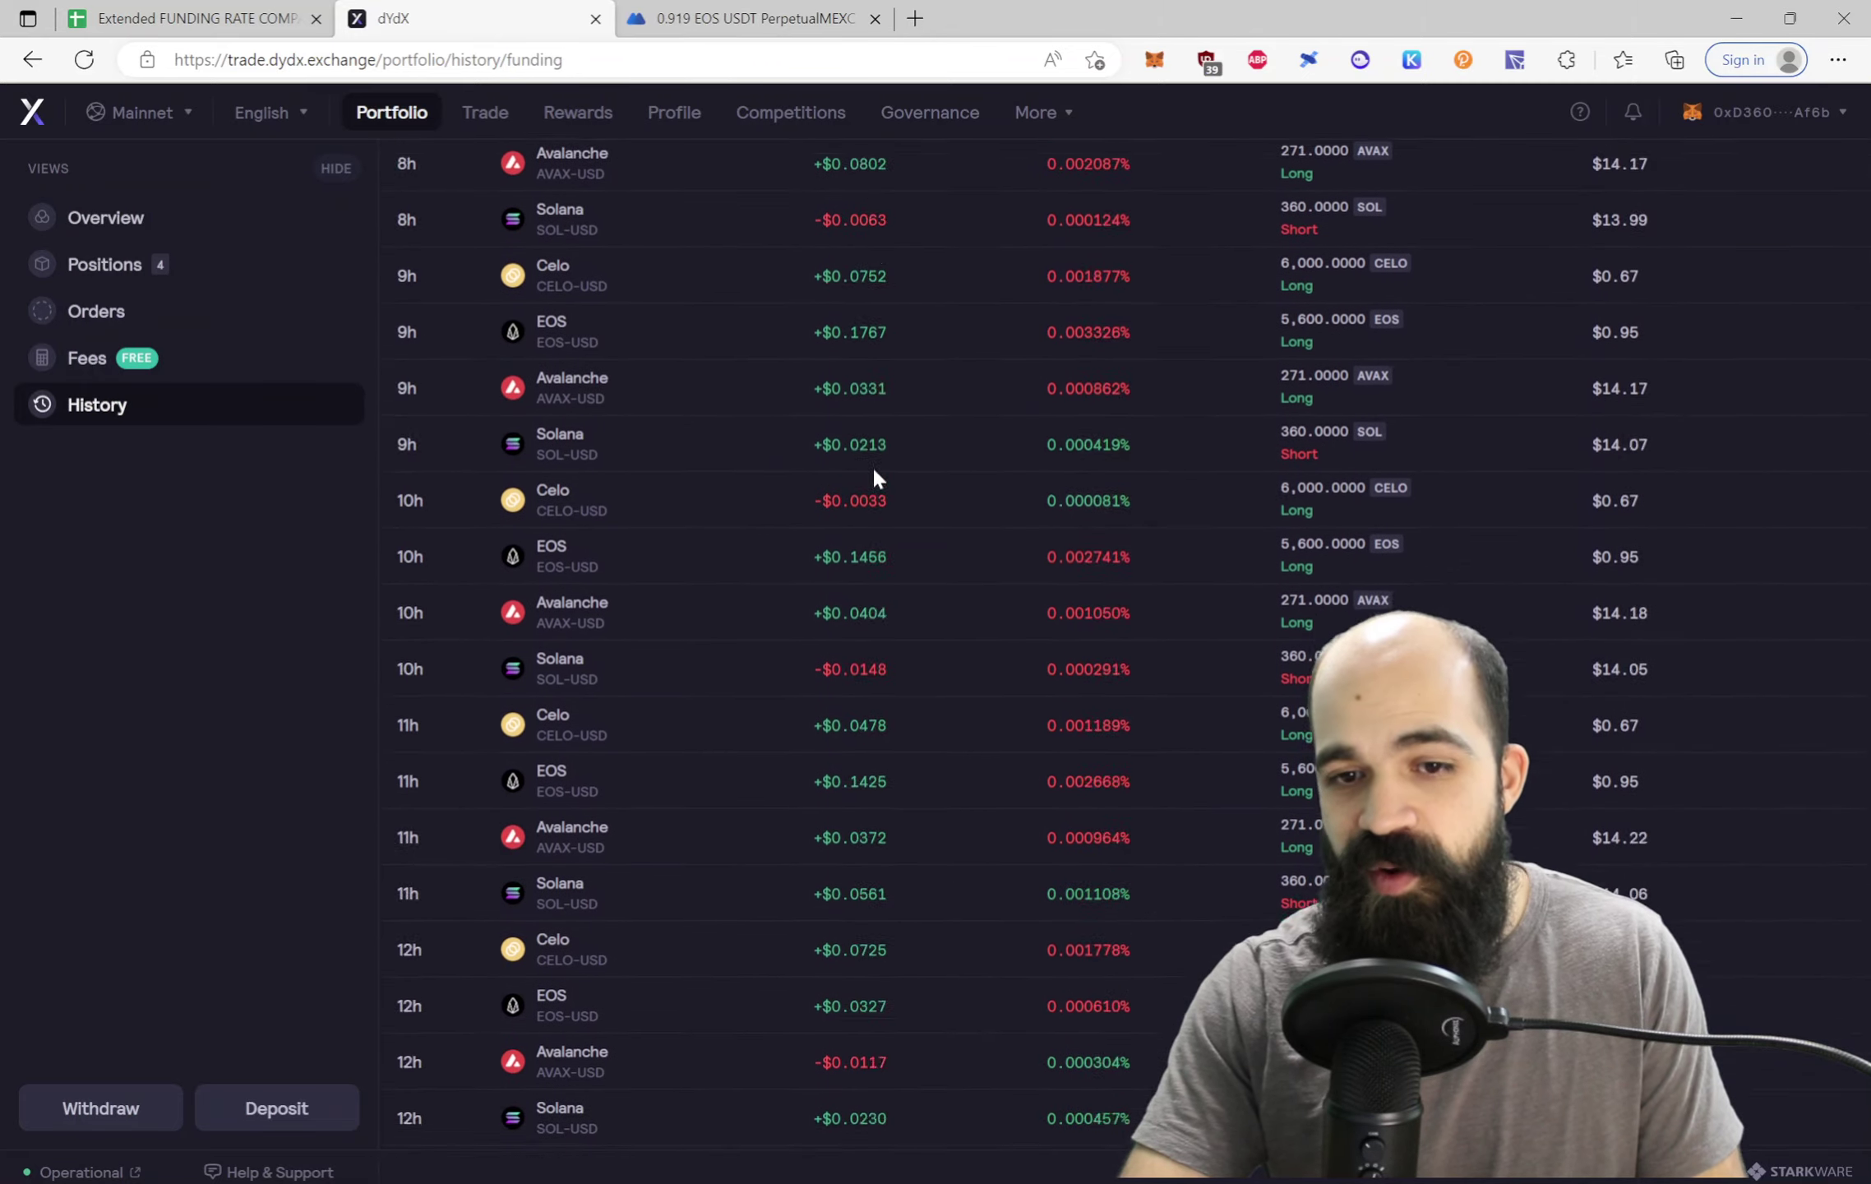
scroll(843, 643, "down", 5)
scroll(905, 444, "up", 10)
scroll(885, 436, "up", 20)
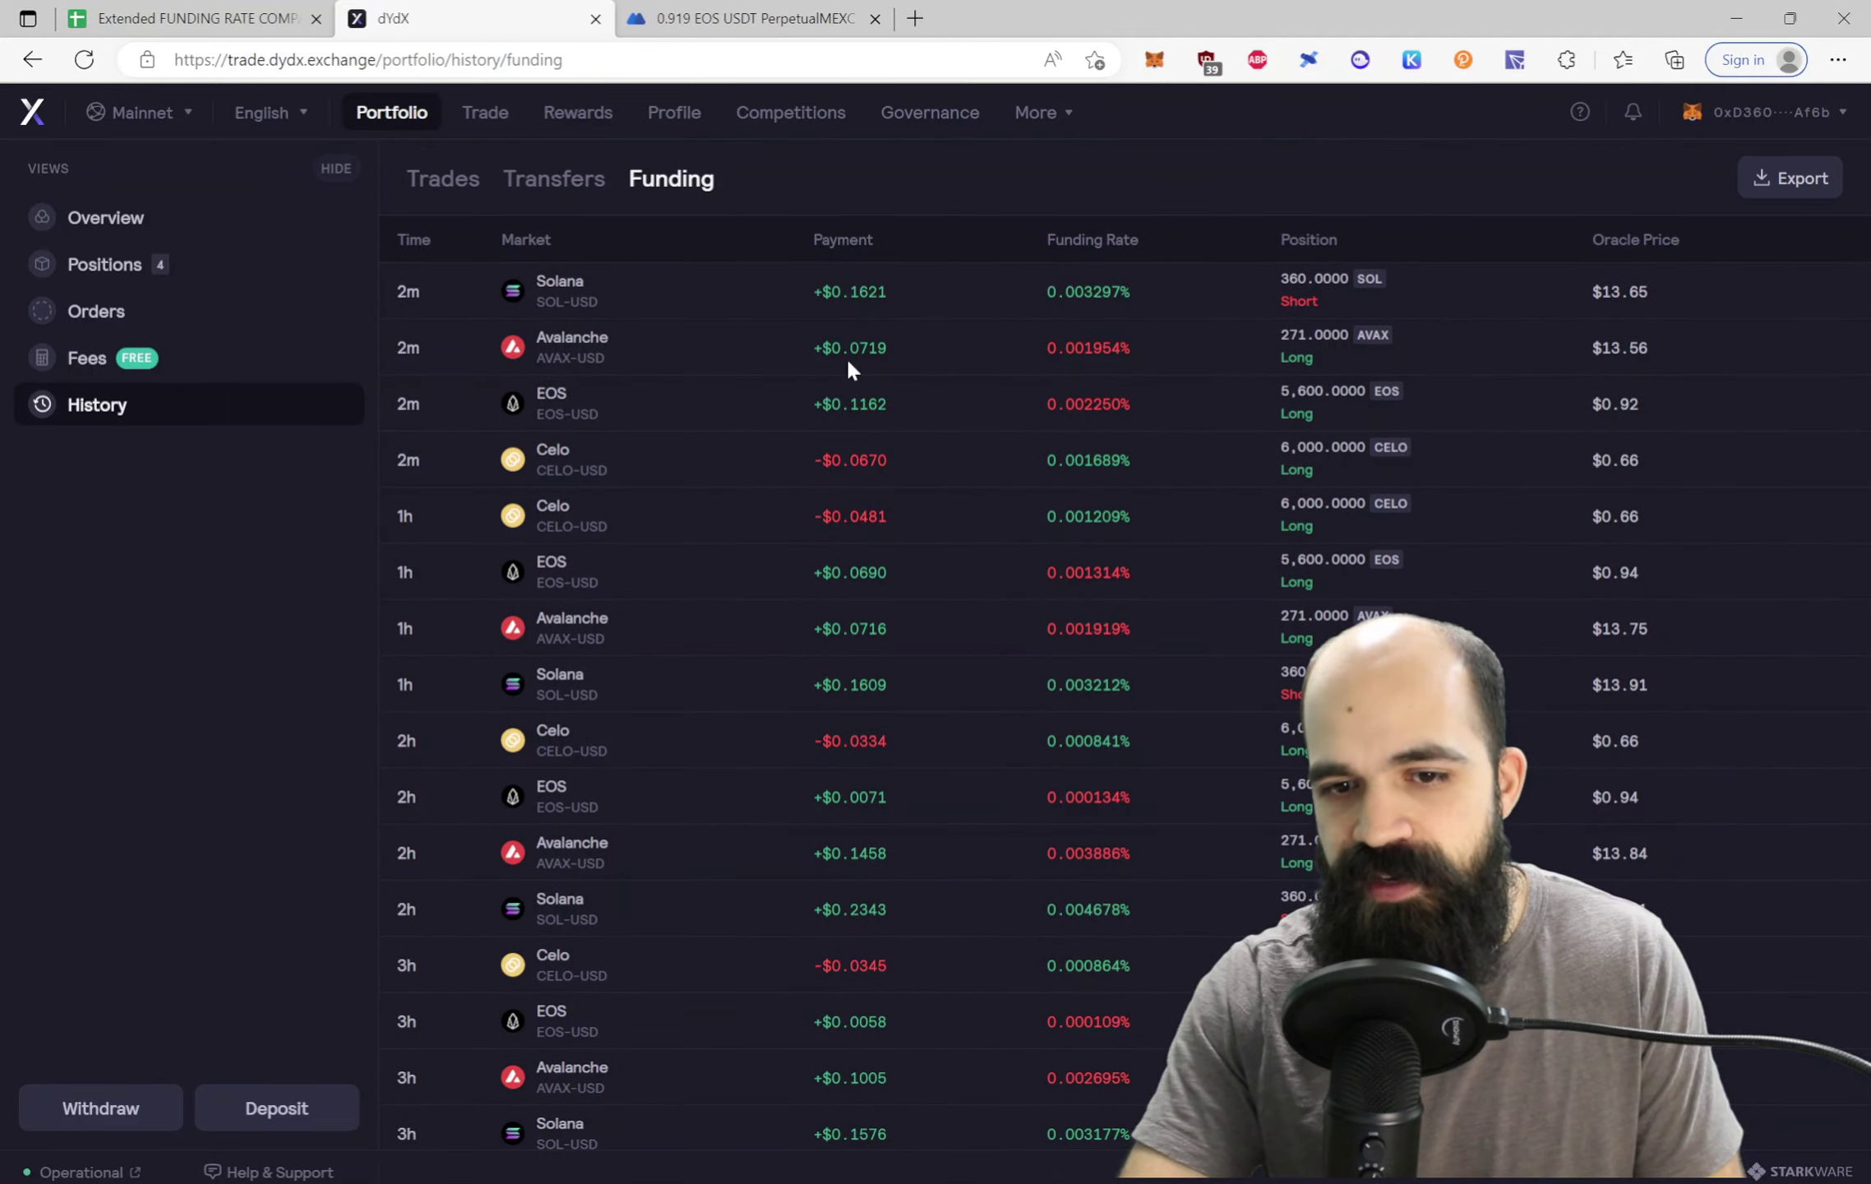
scroll(842, 453, "down", 20)
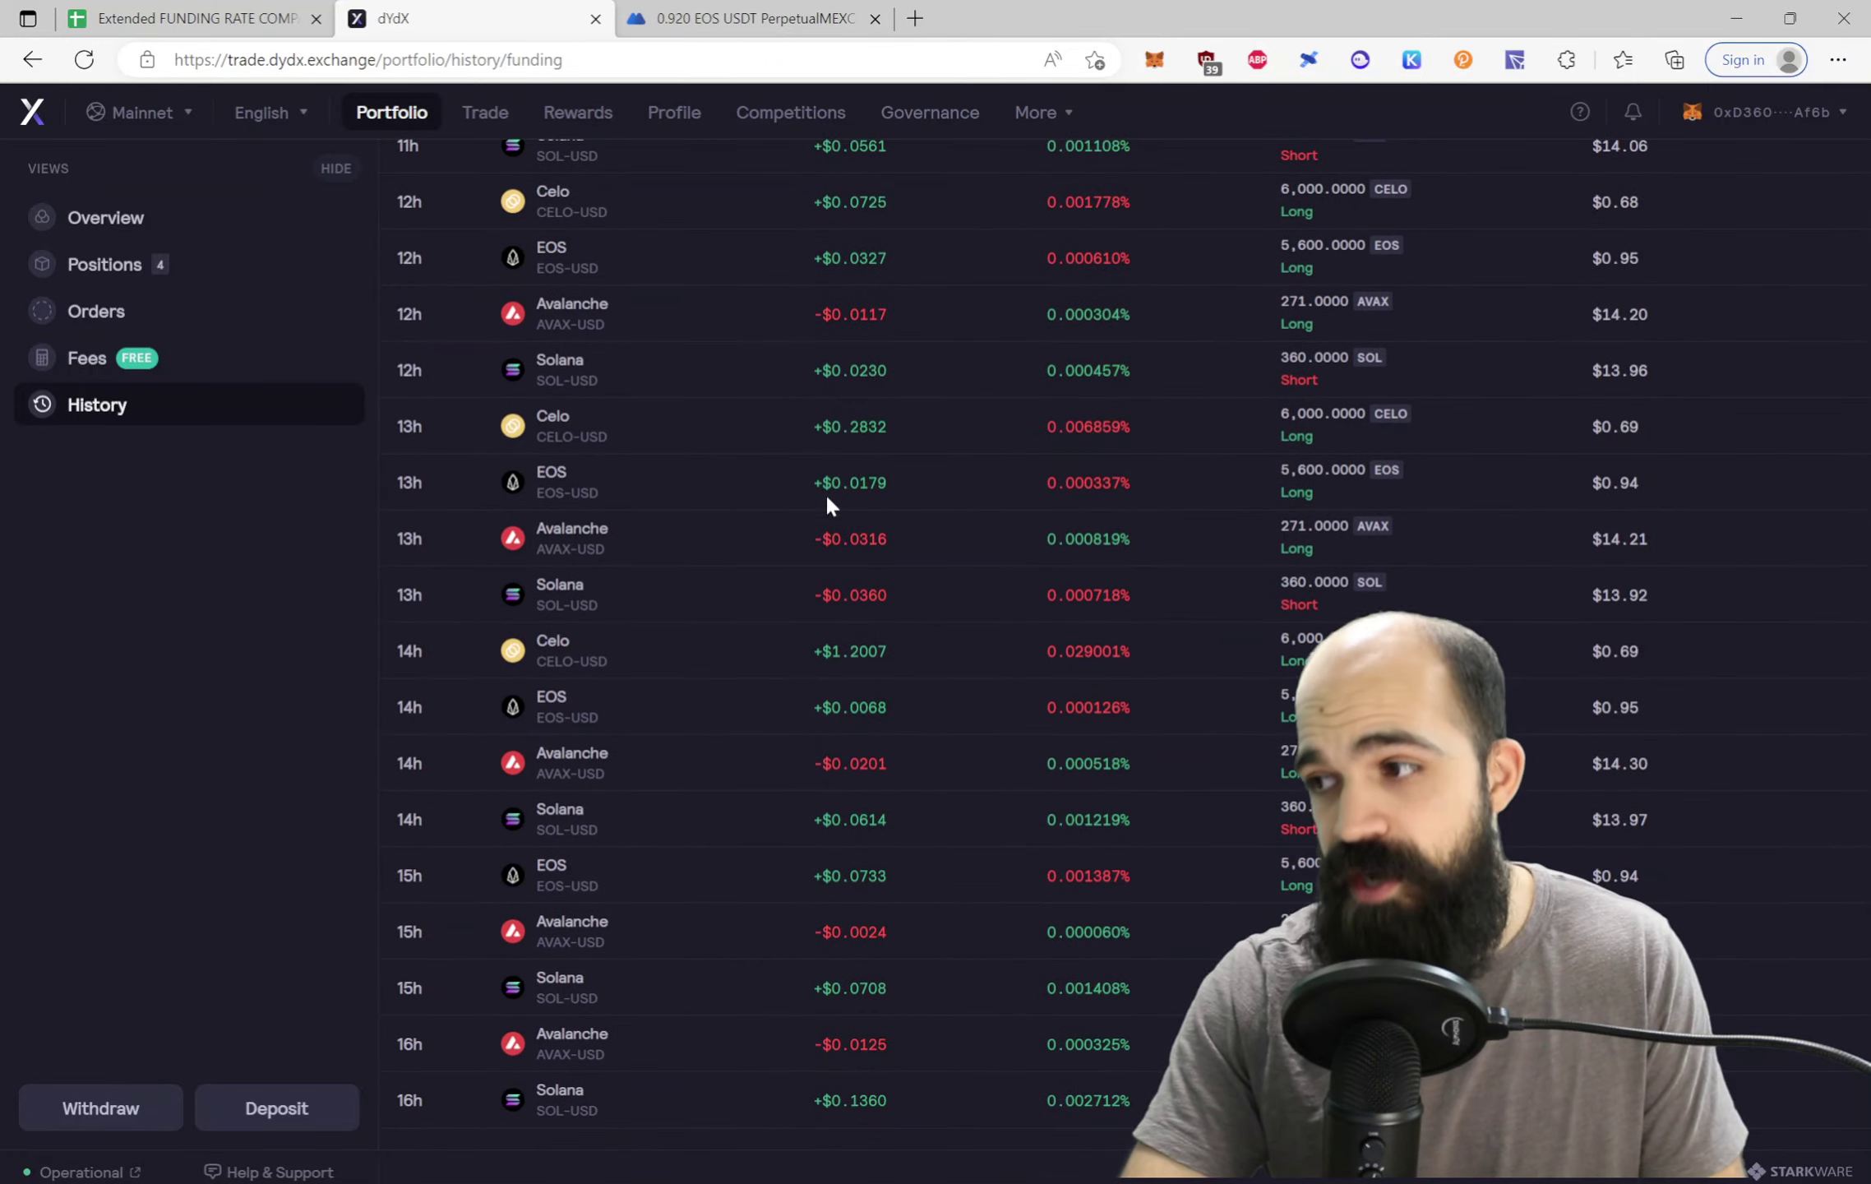
scroll(864, 578, "up", 20)
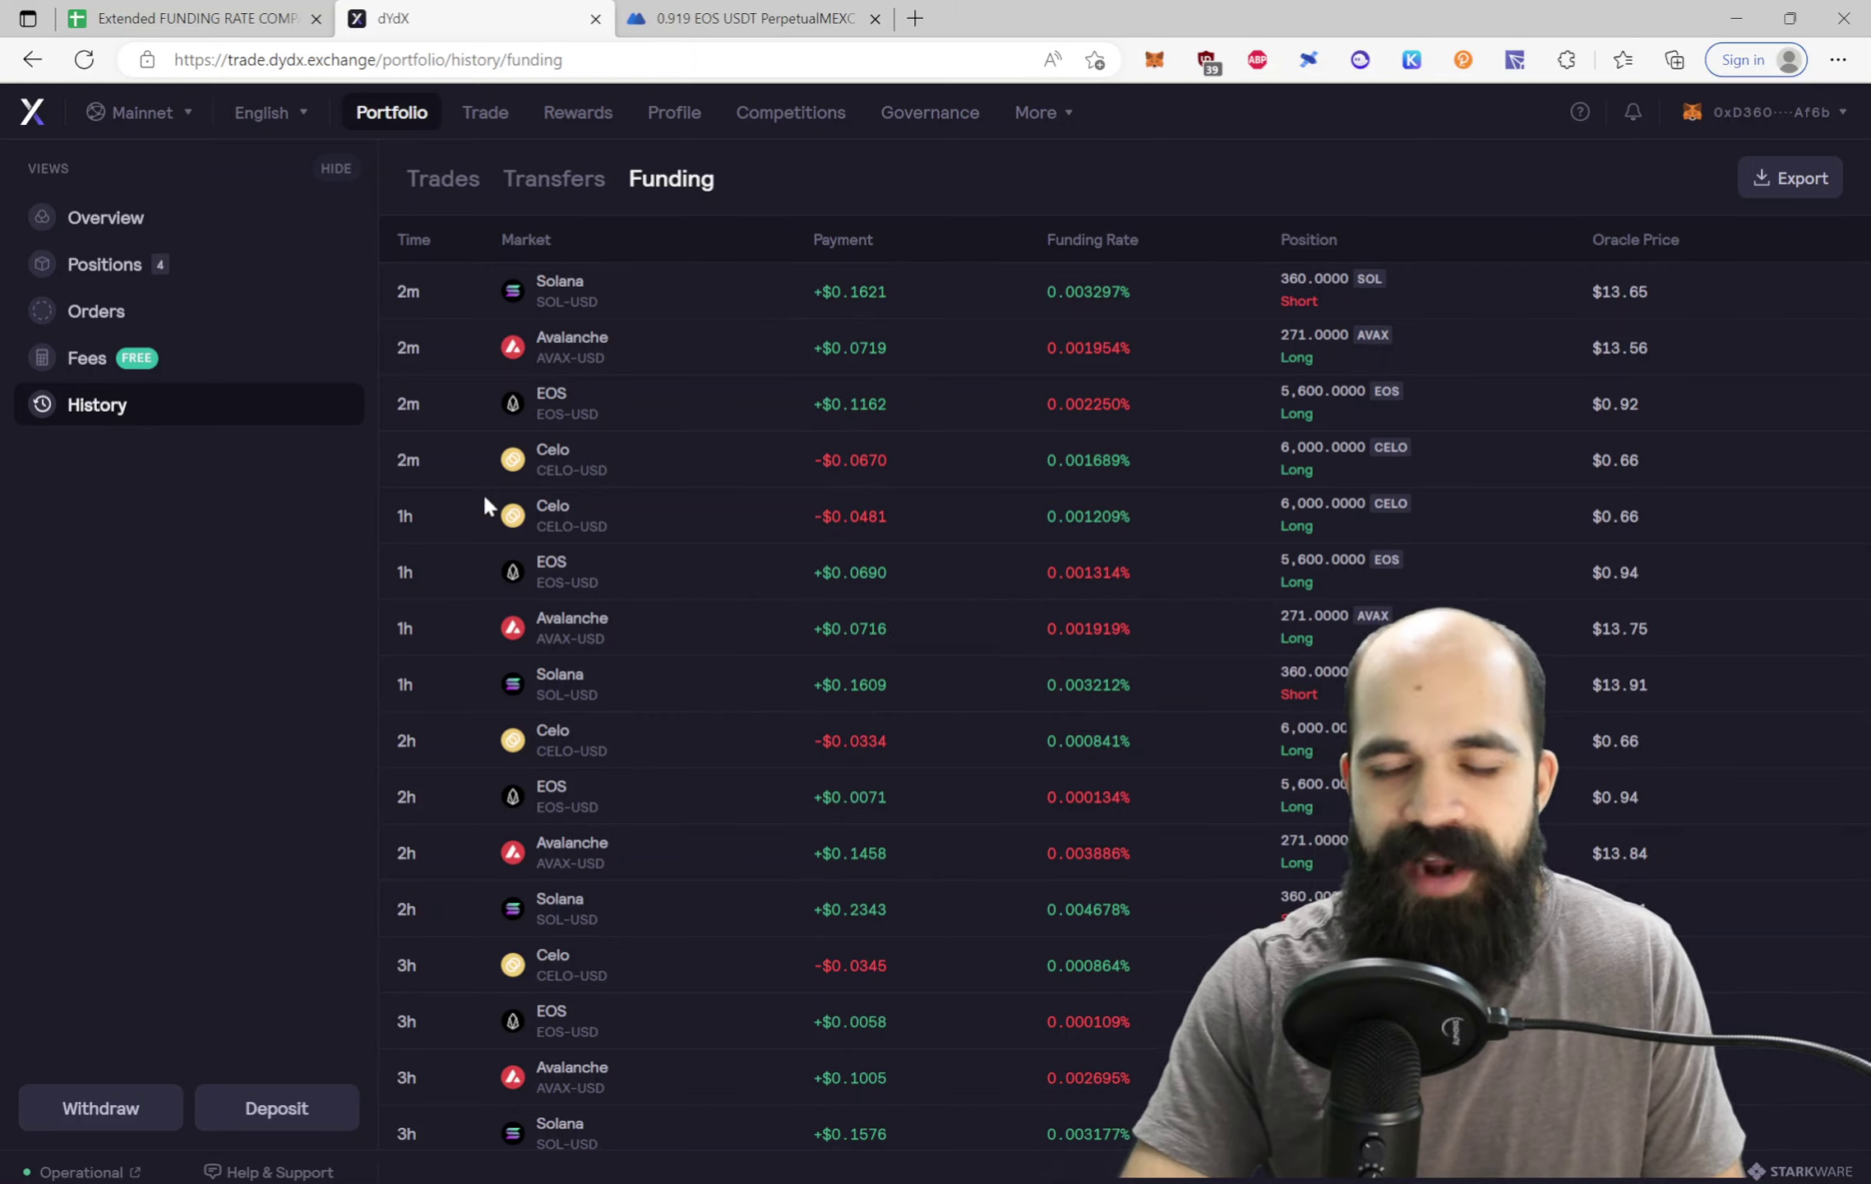
Open MEXC's Capital Flow history and filter its Type to Funding Fees
left_click(746, 10)
left_click(604, 876)
scroll(647, 684, "down", 3)
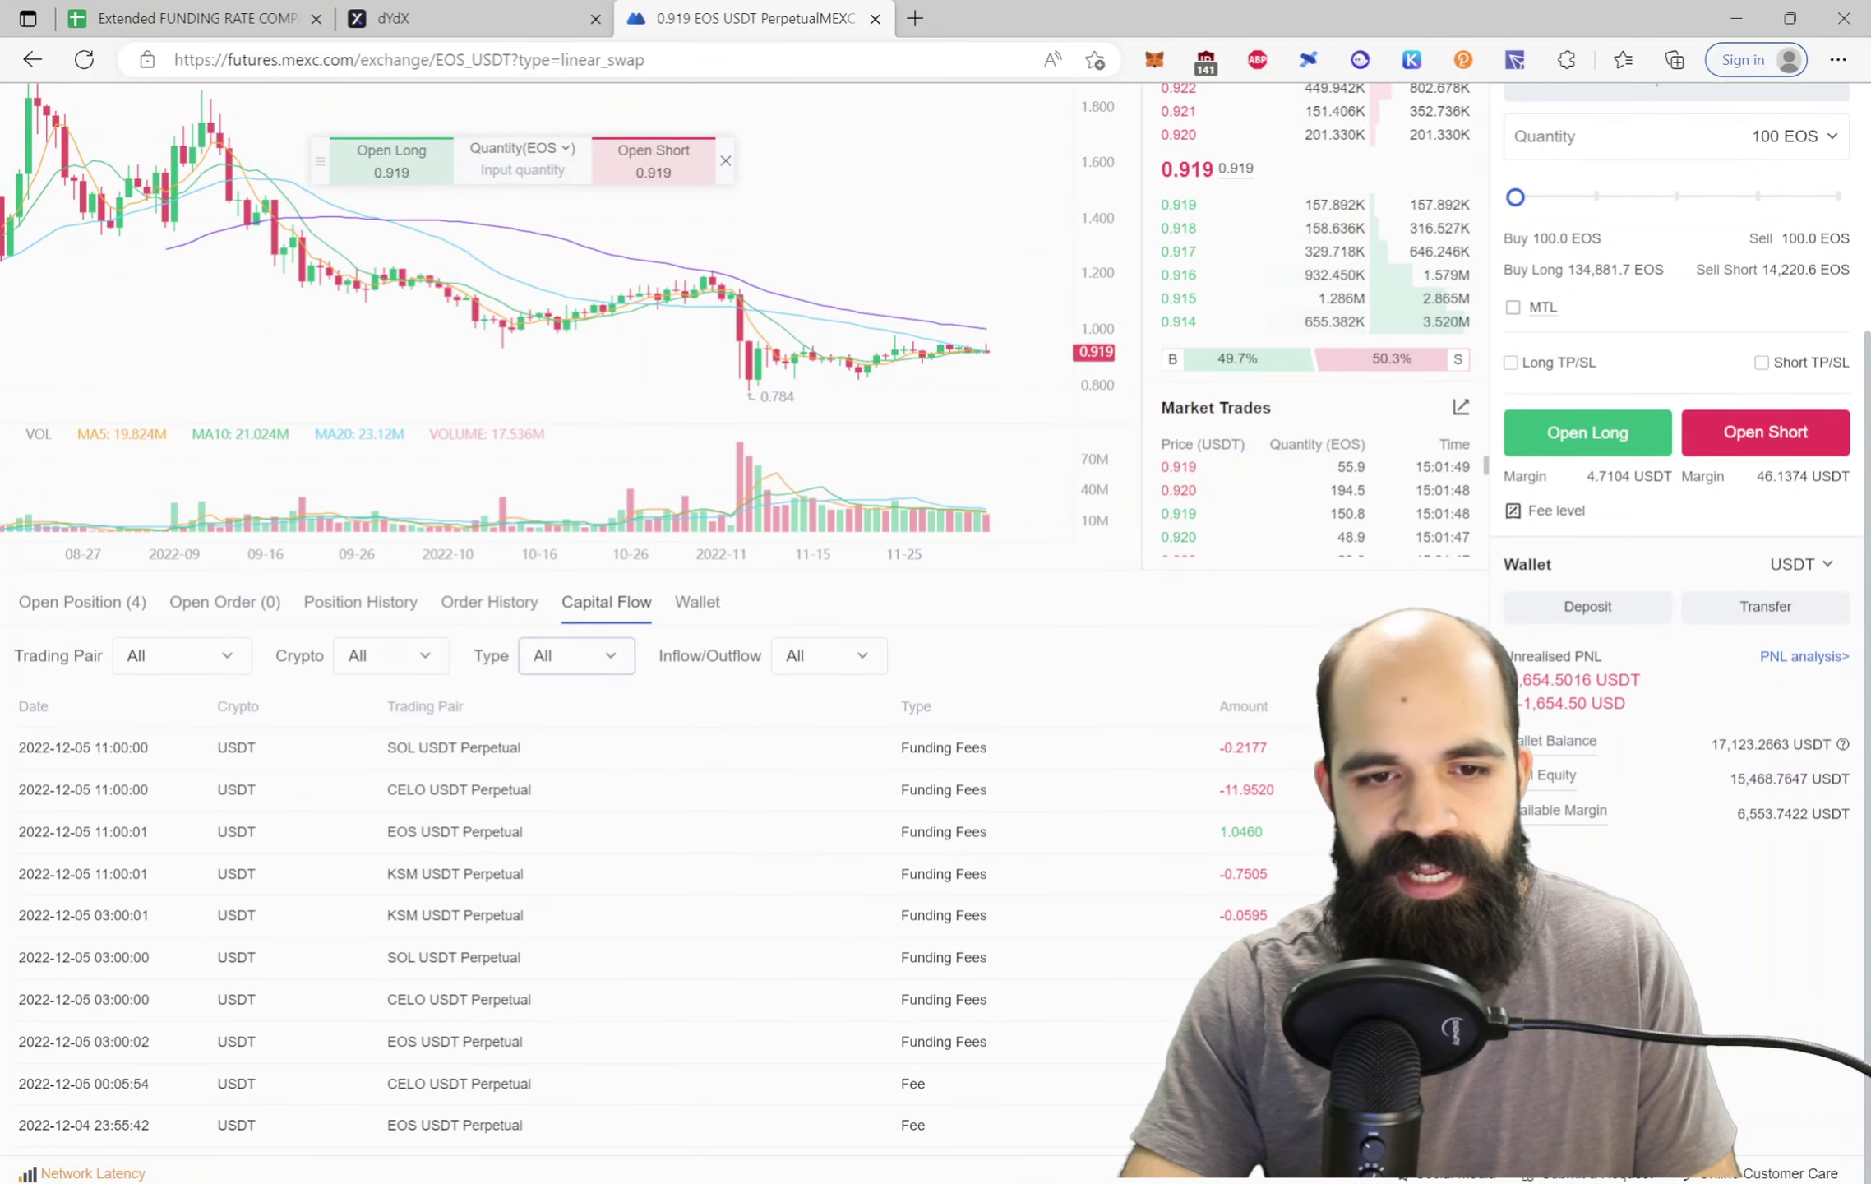
left_click(578, 662)
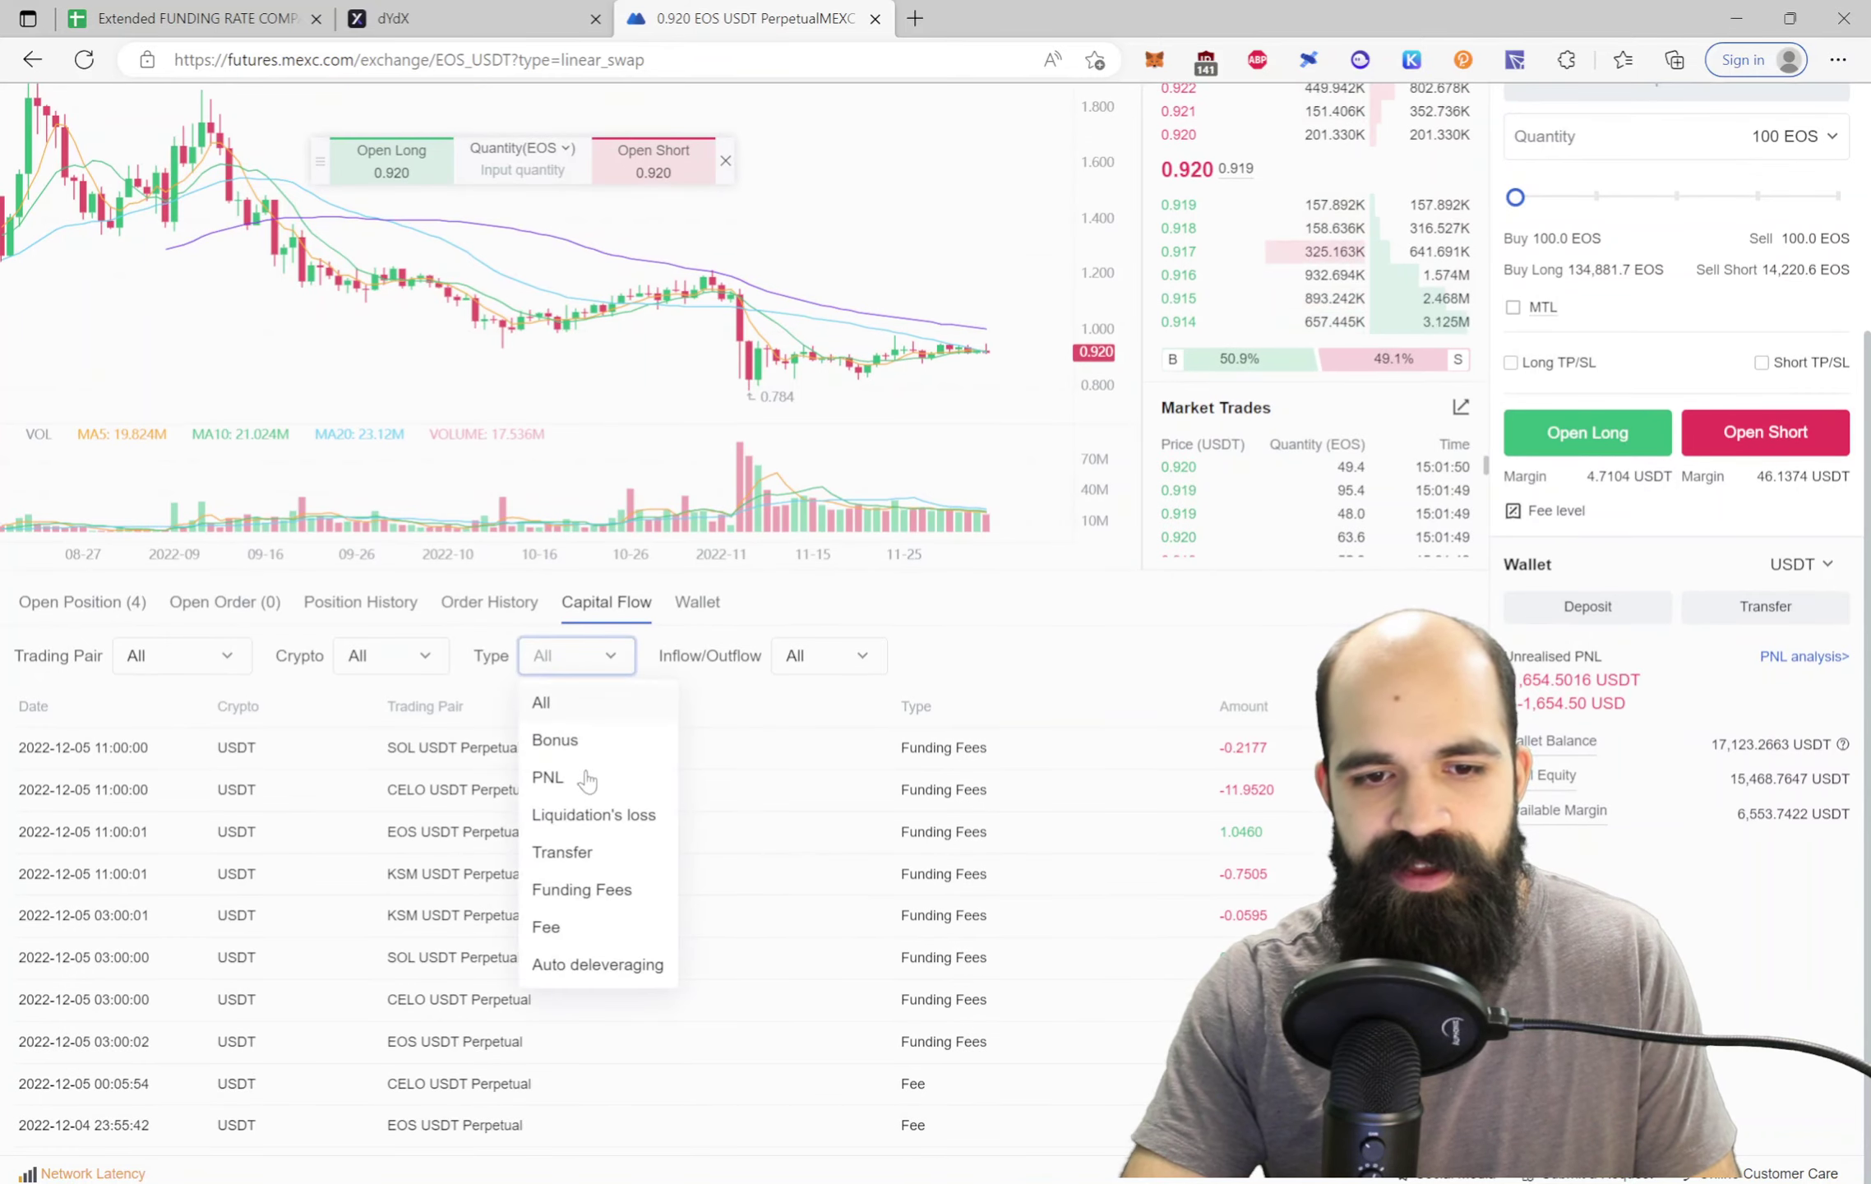
left_click(575, 893)
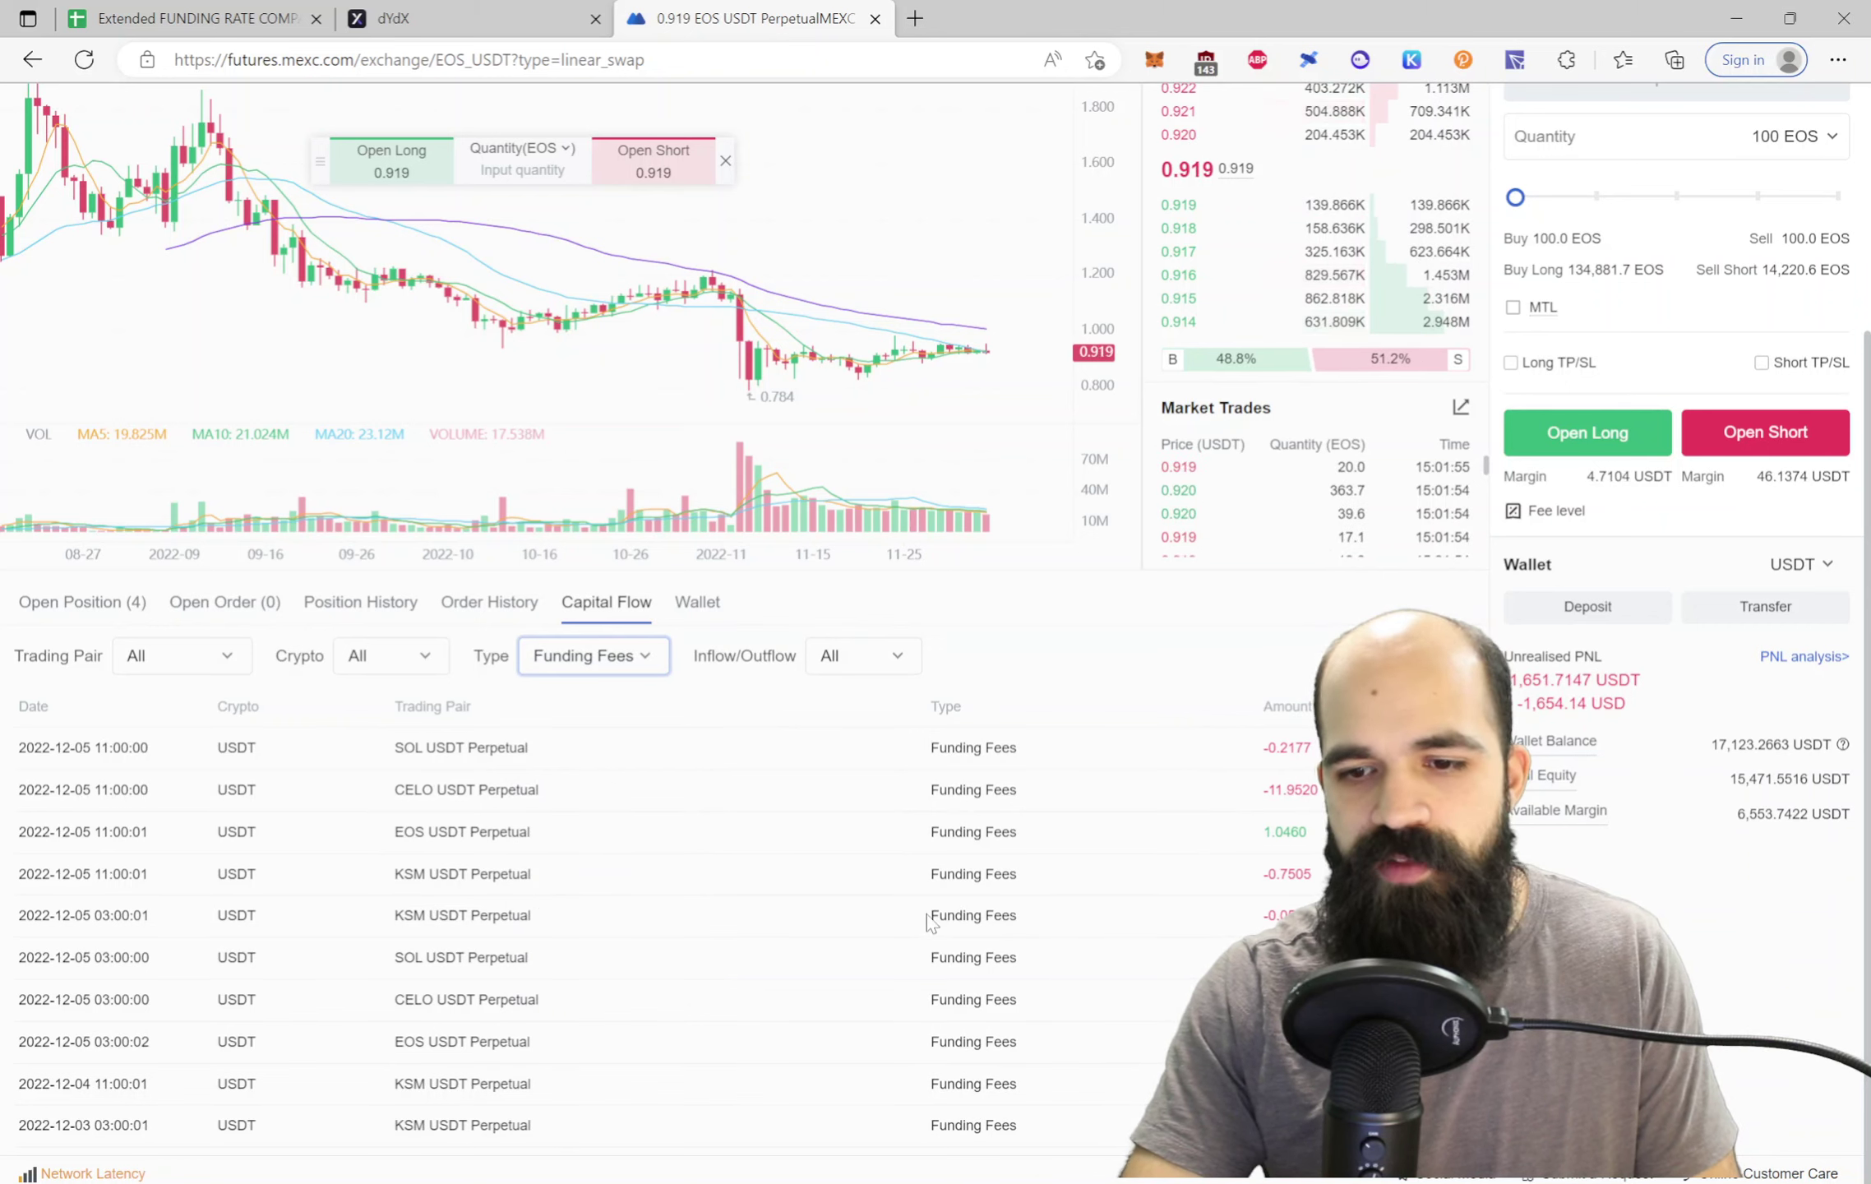
Look through the 2022-12-05 funding fee entries and highlight the EOS USDT Perpetual row
scroll(1028, 789, "down", 2)
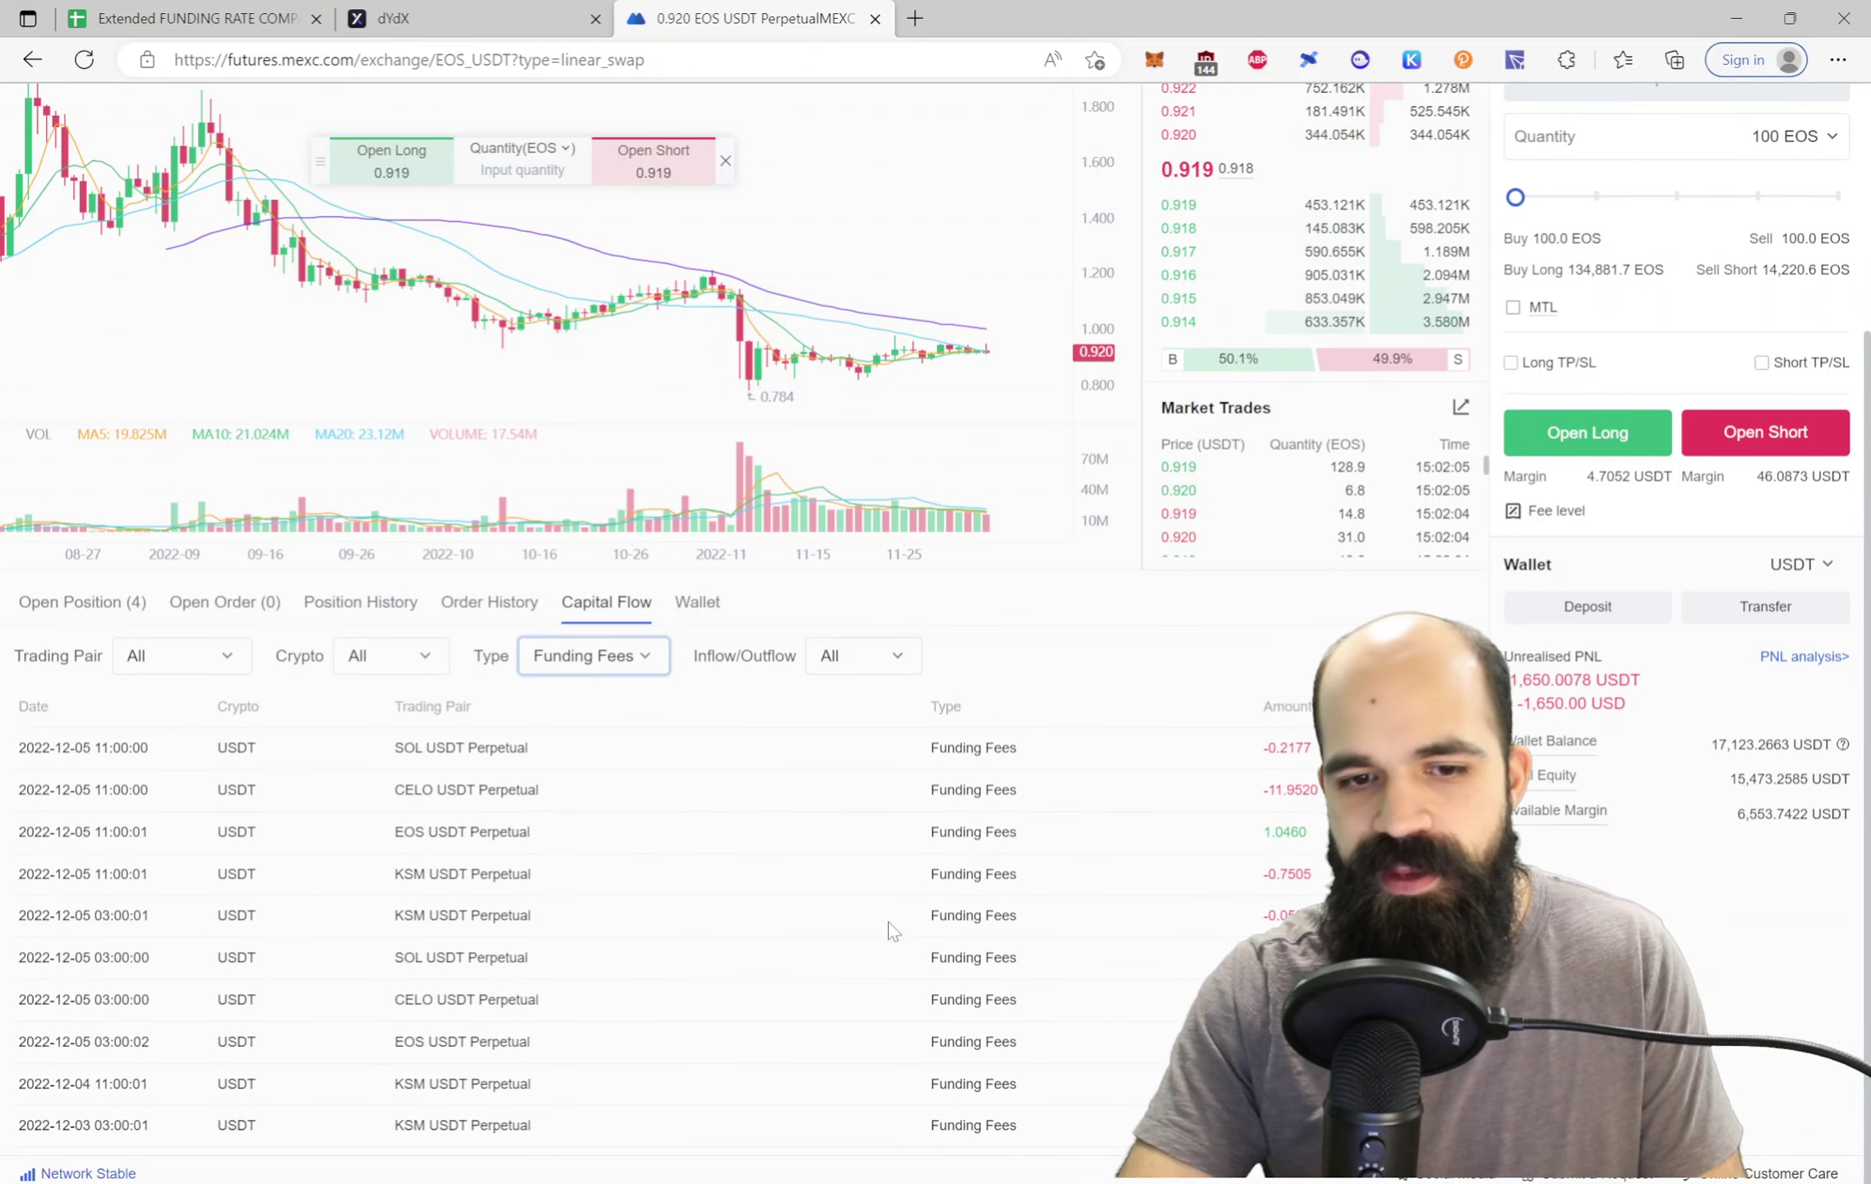
scroll(683, 929, "up", 4)
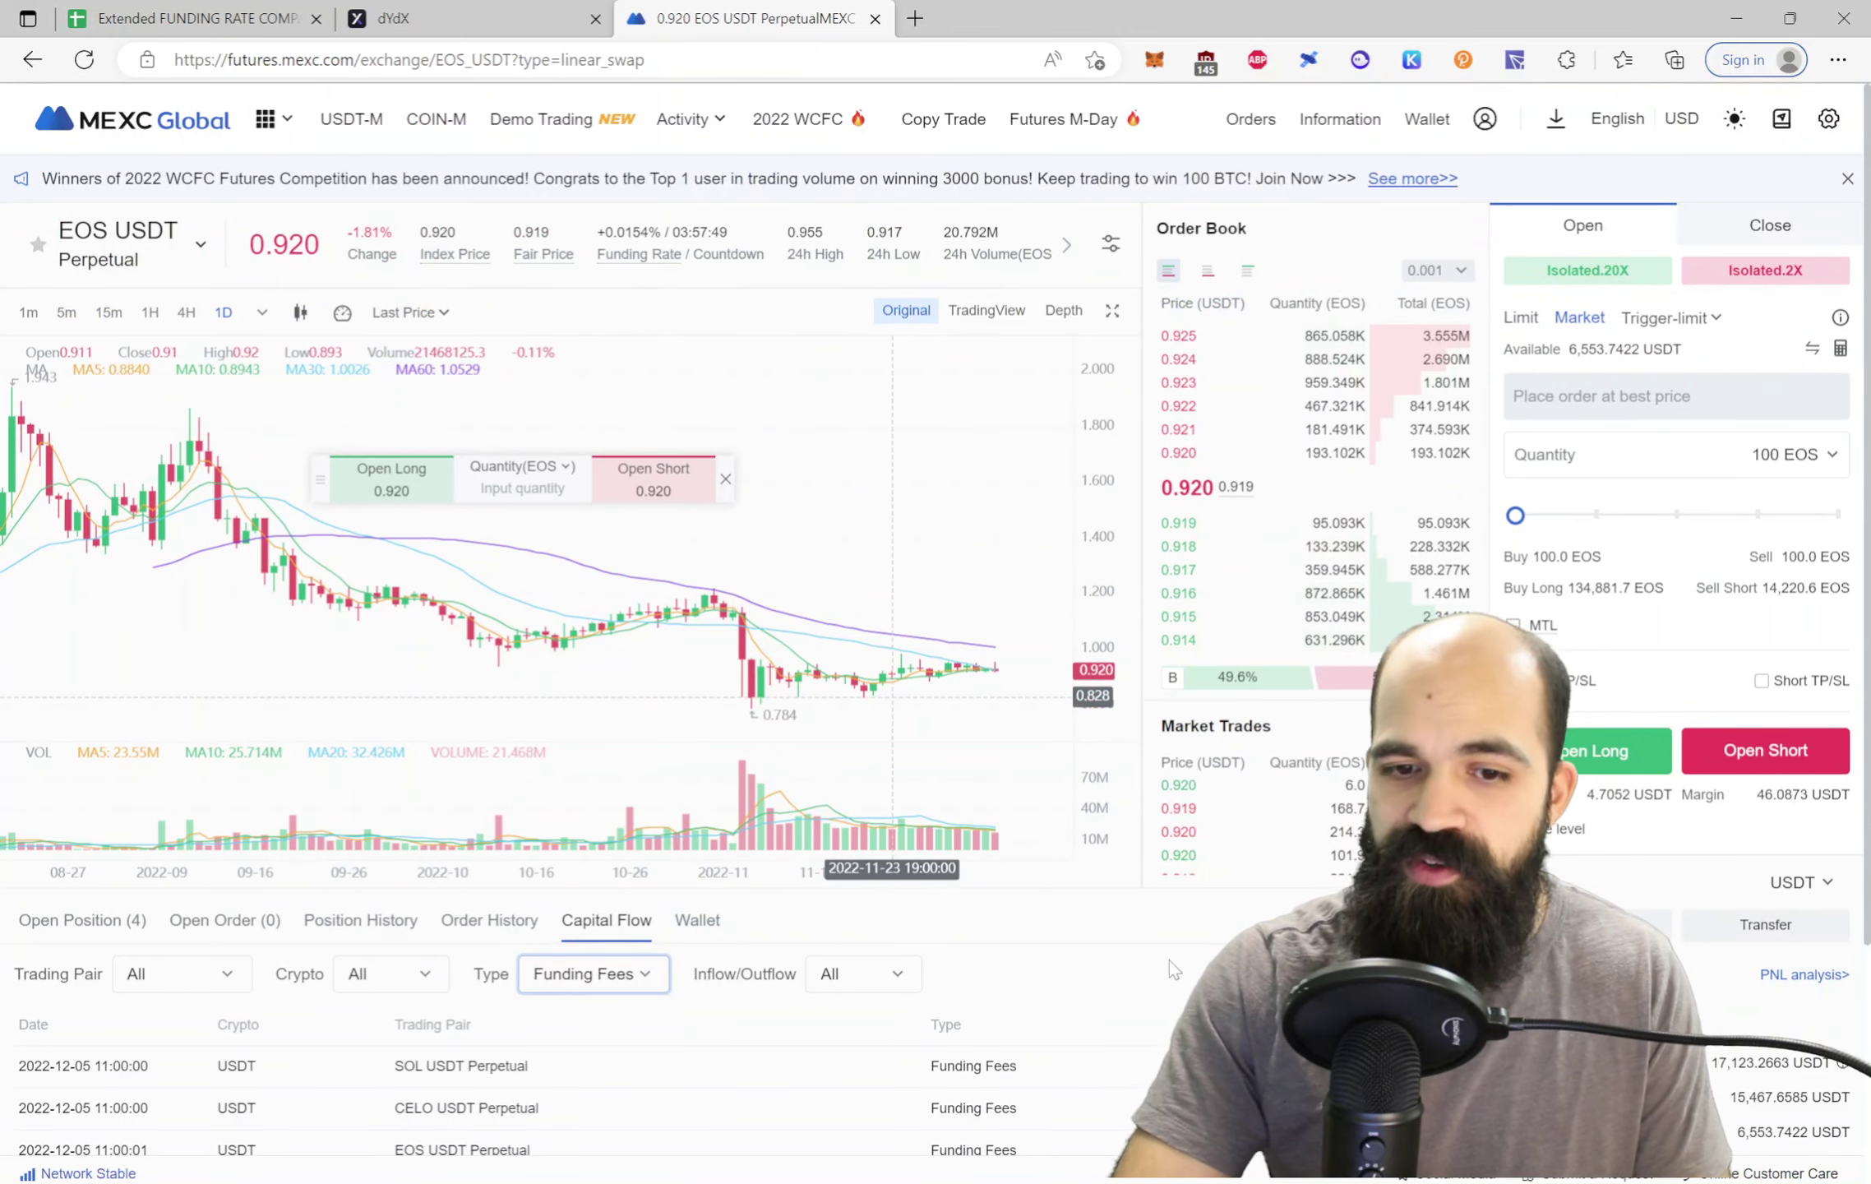
scroll(694, 915, "down", 3)
scroll(708, 867, "up", 1)
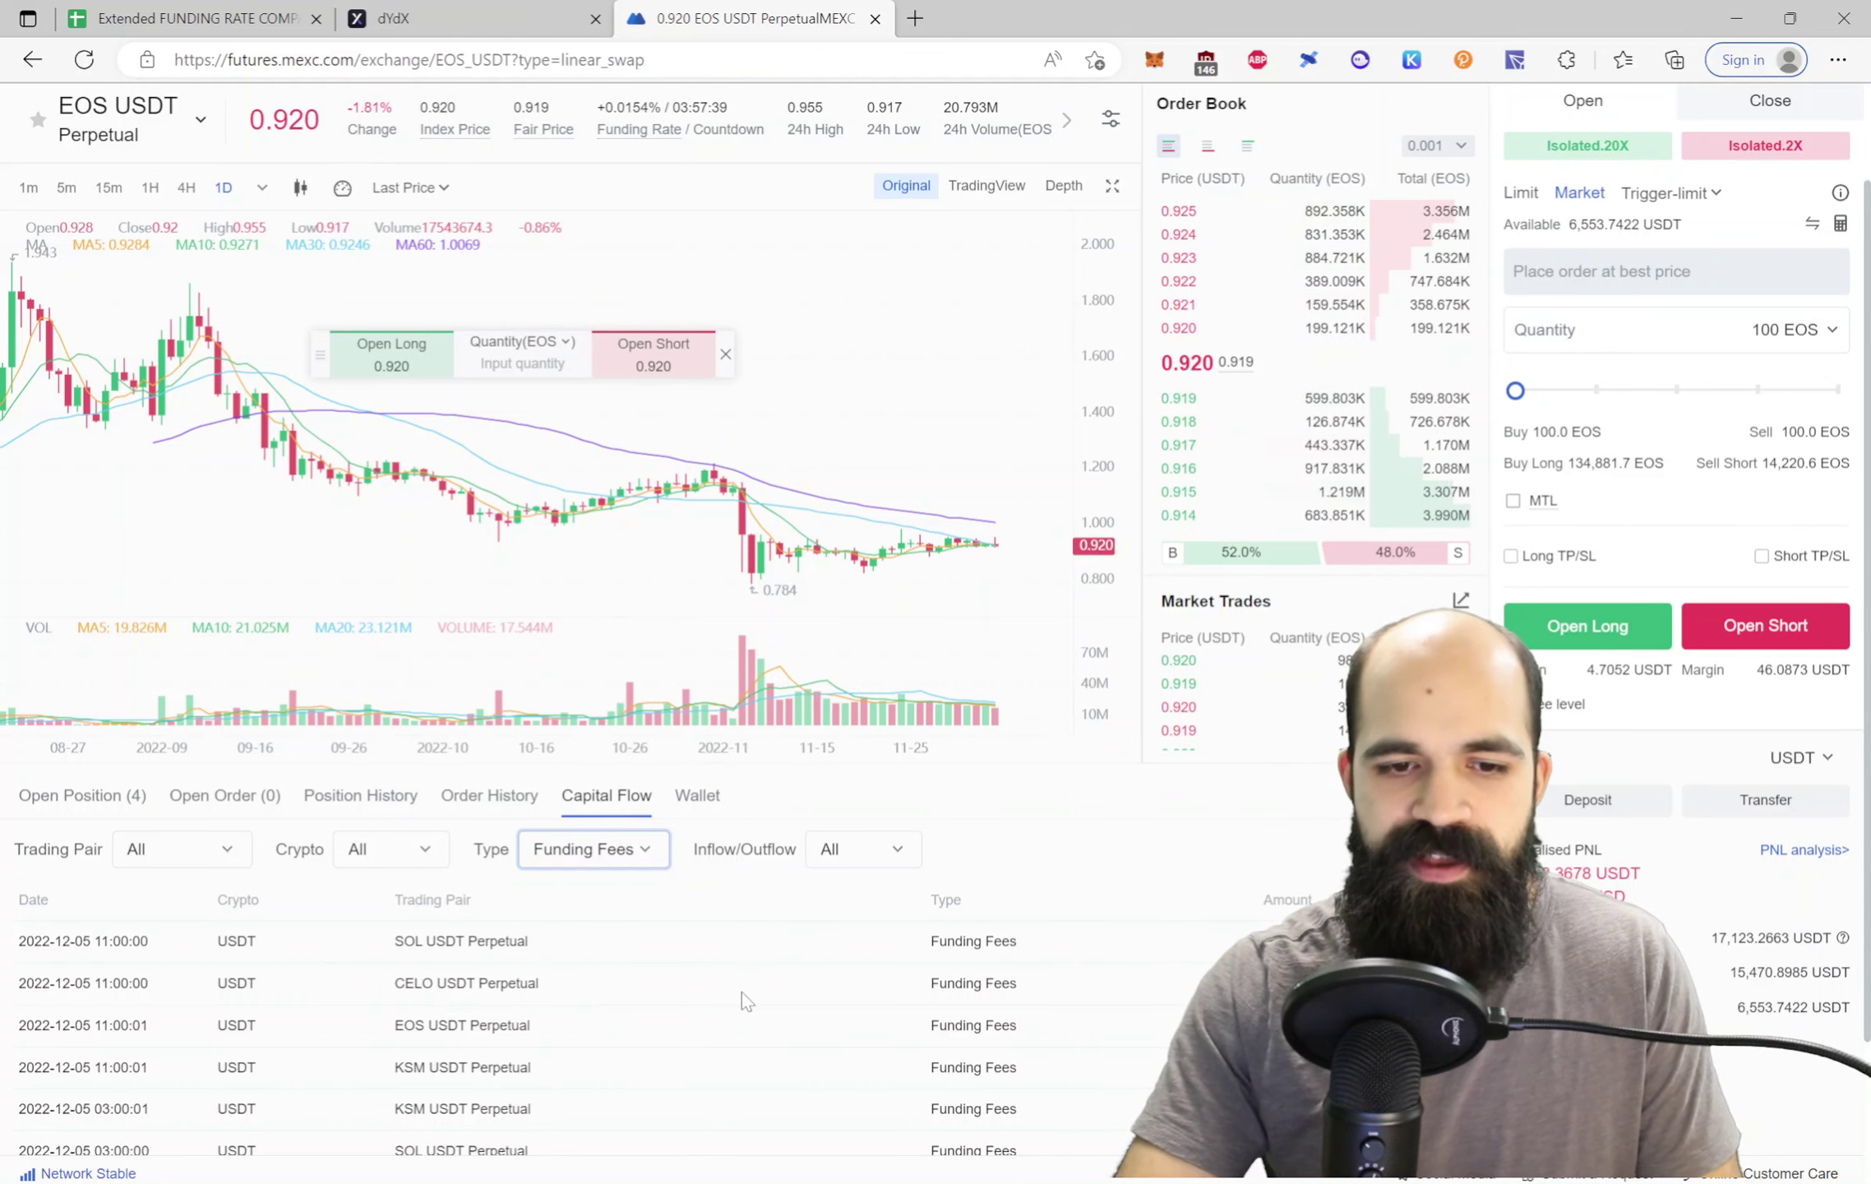
left_click_drag(1024, 984, 393, 982)
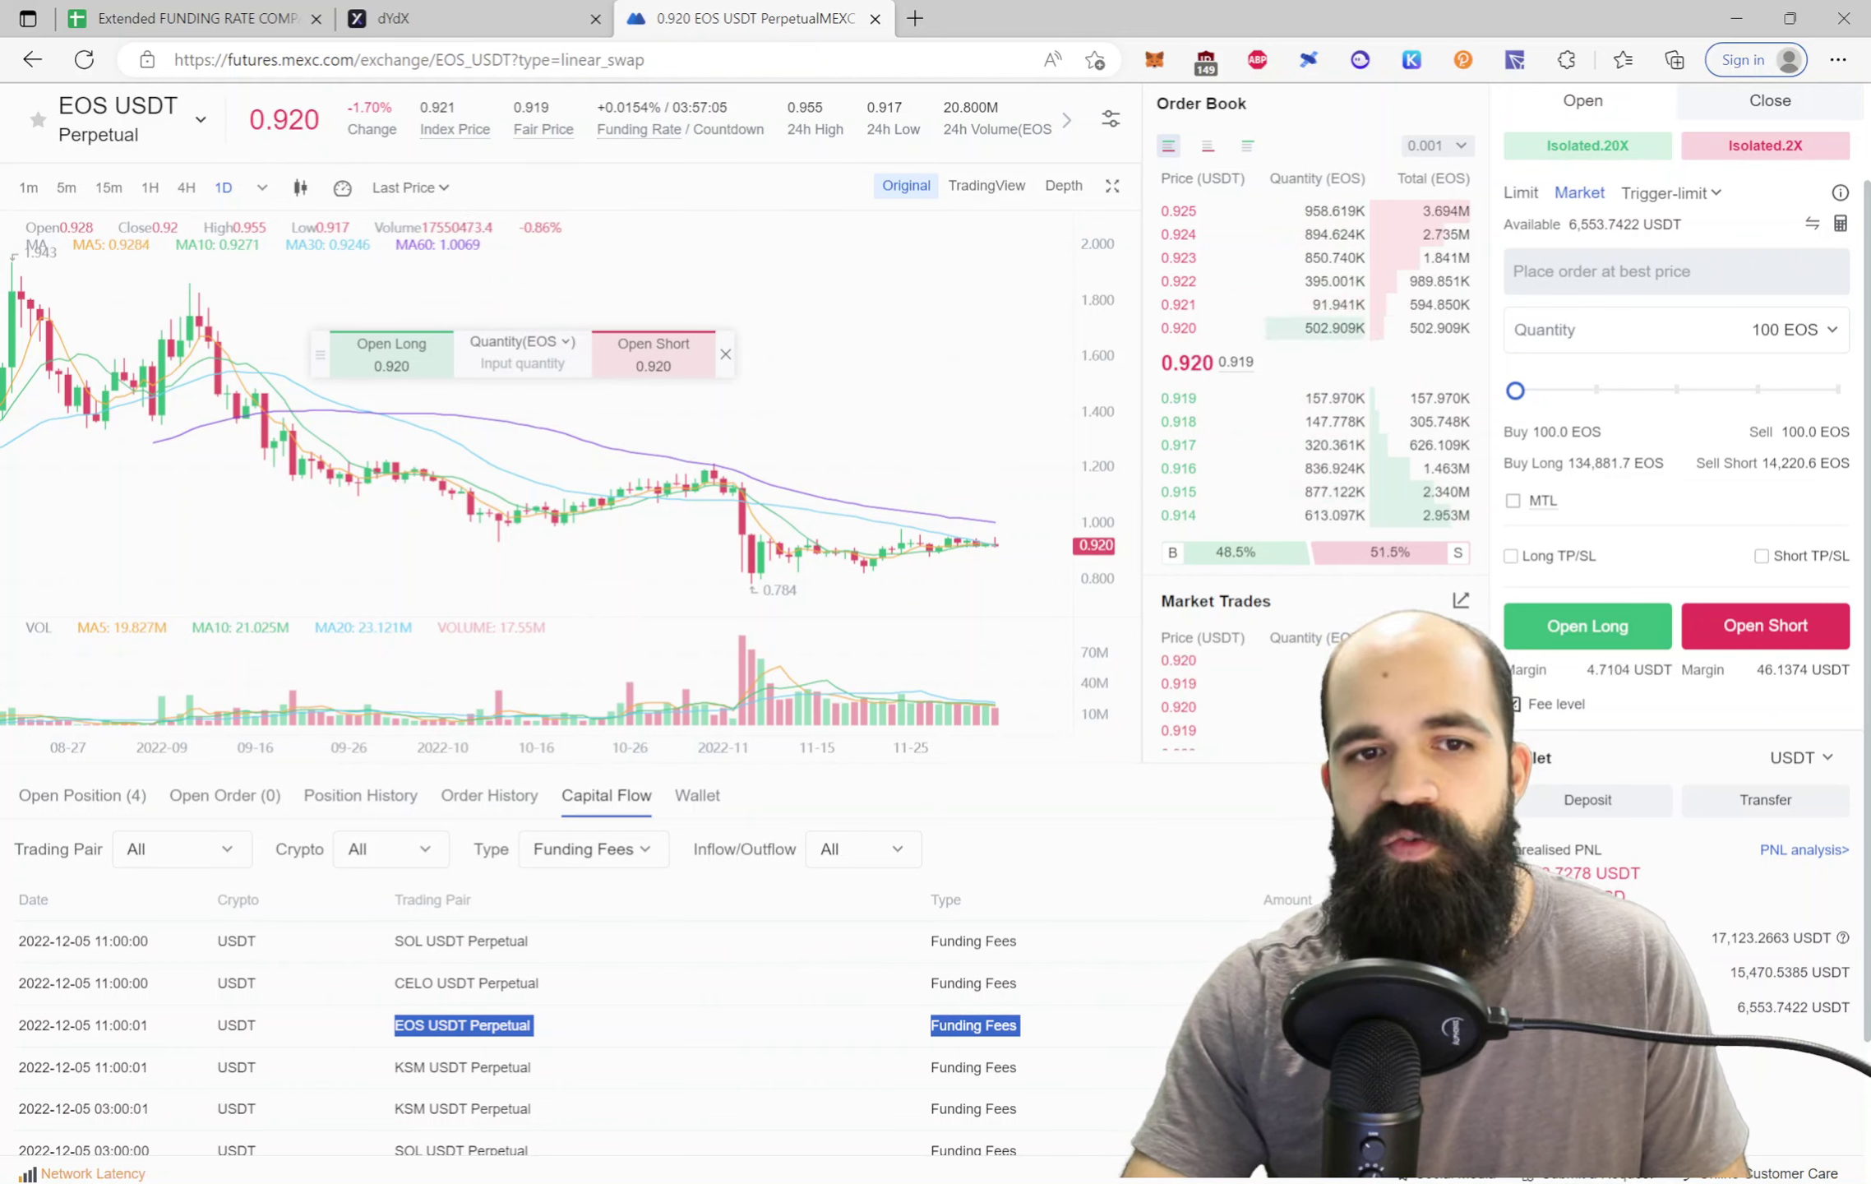
mouse_move(445, 141)
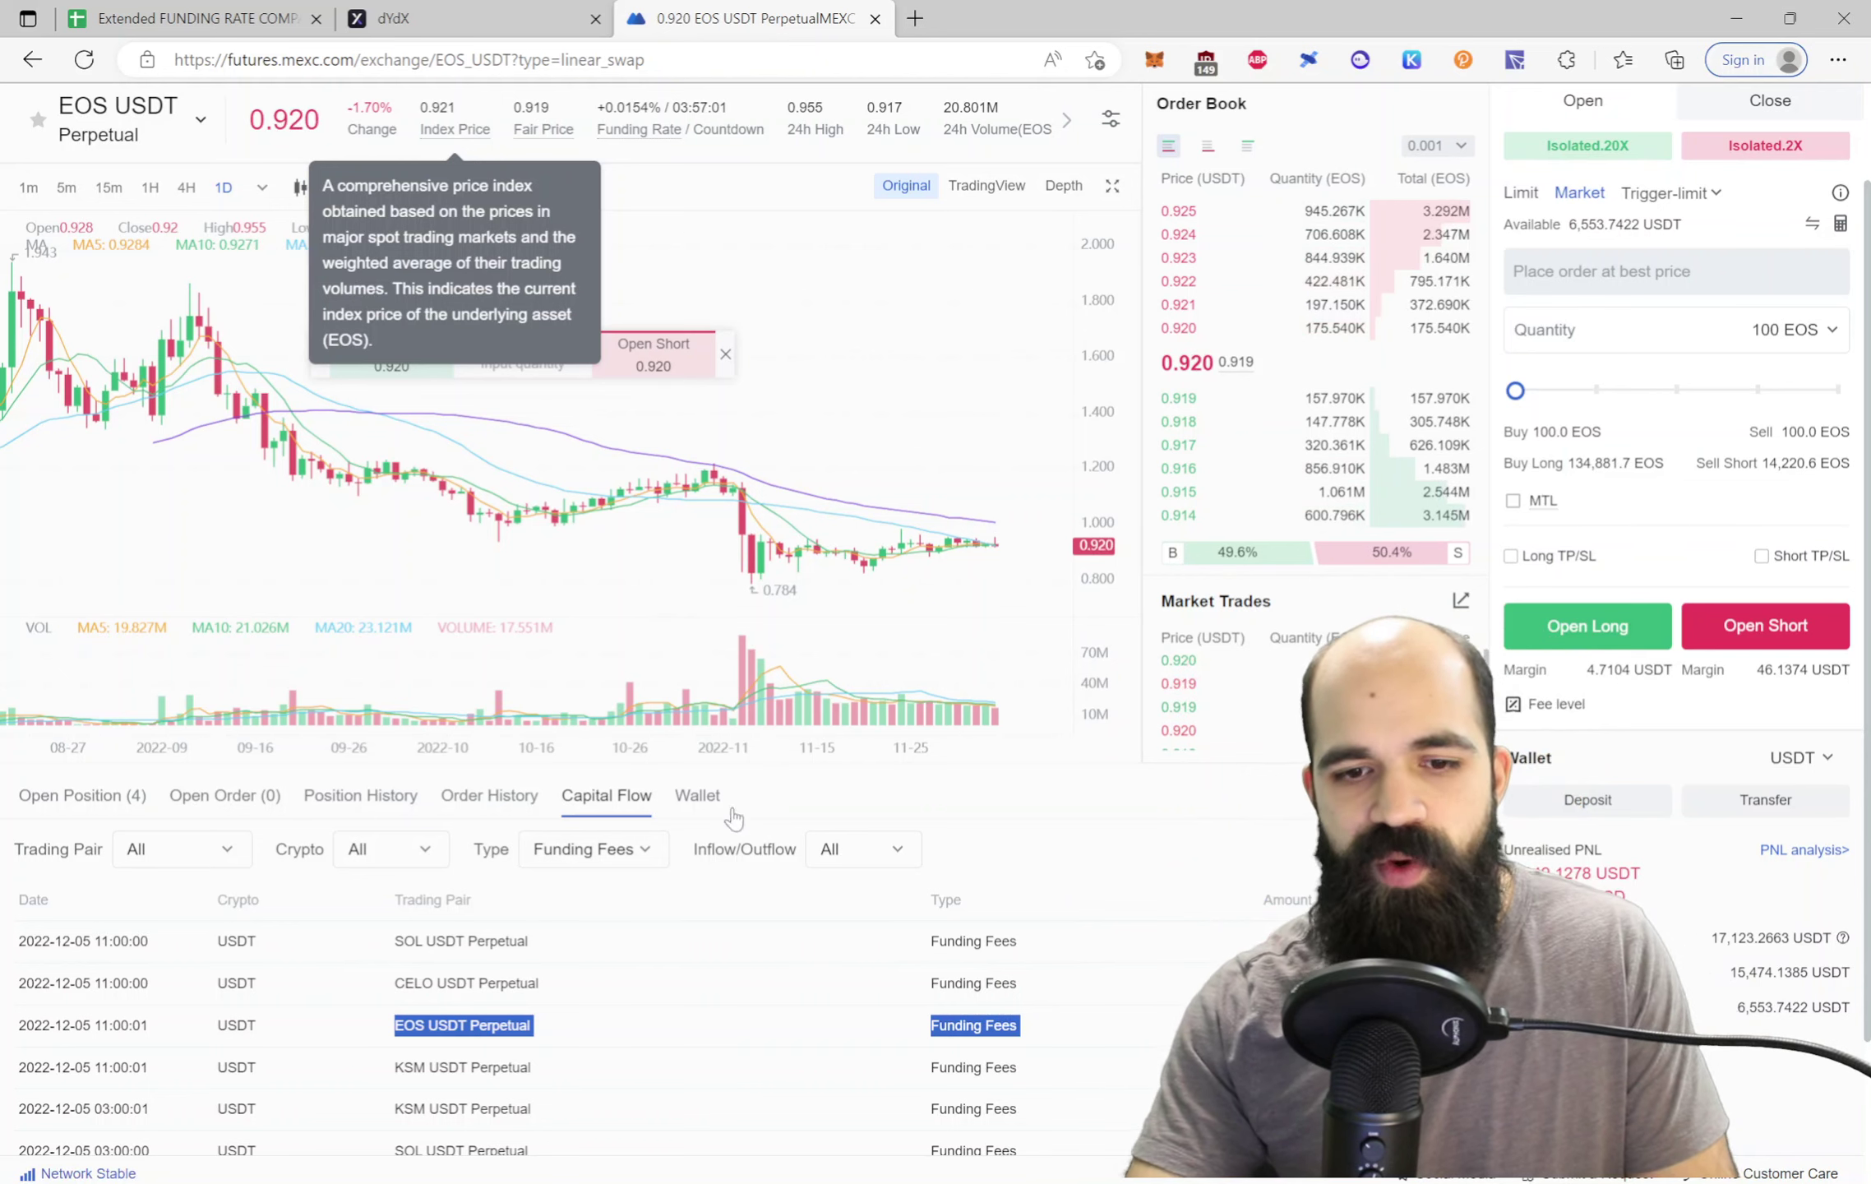
Open the dYdX SOL-USD market to view the 360 SOL short position
left_click(461, 18)
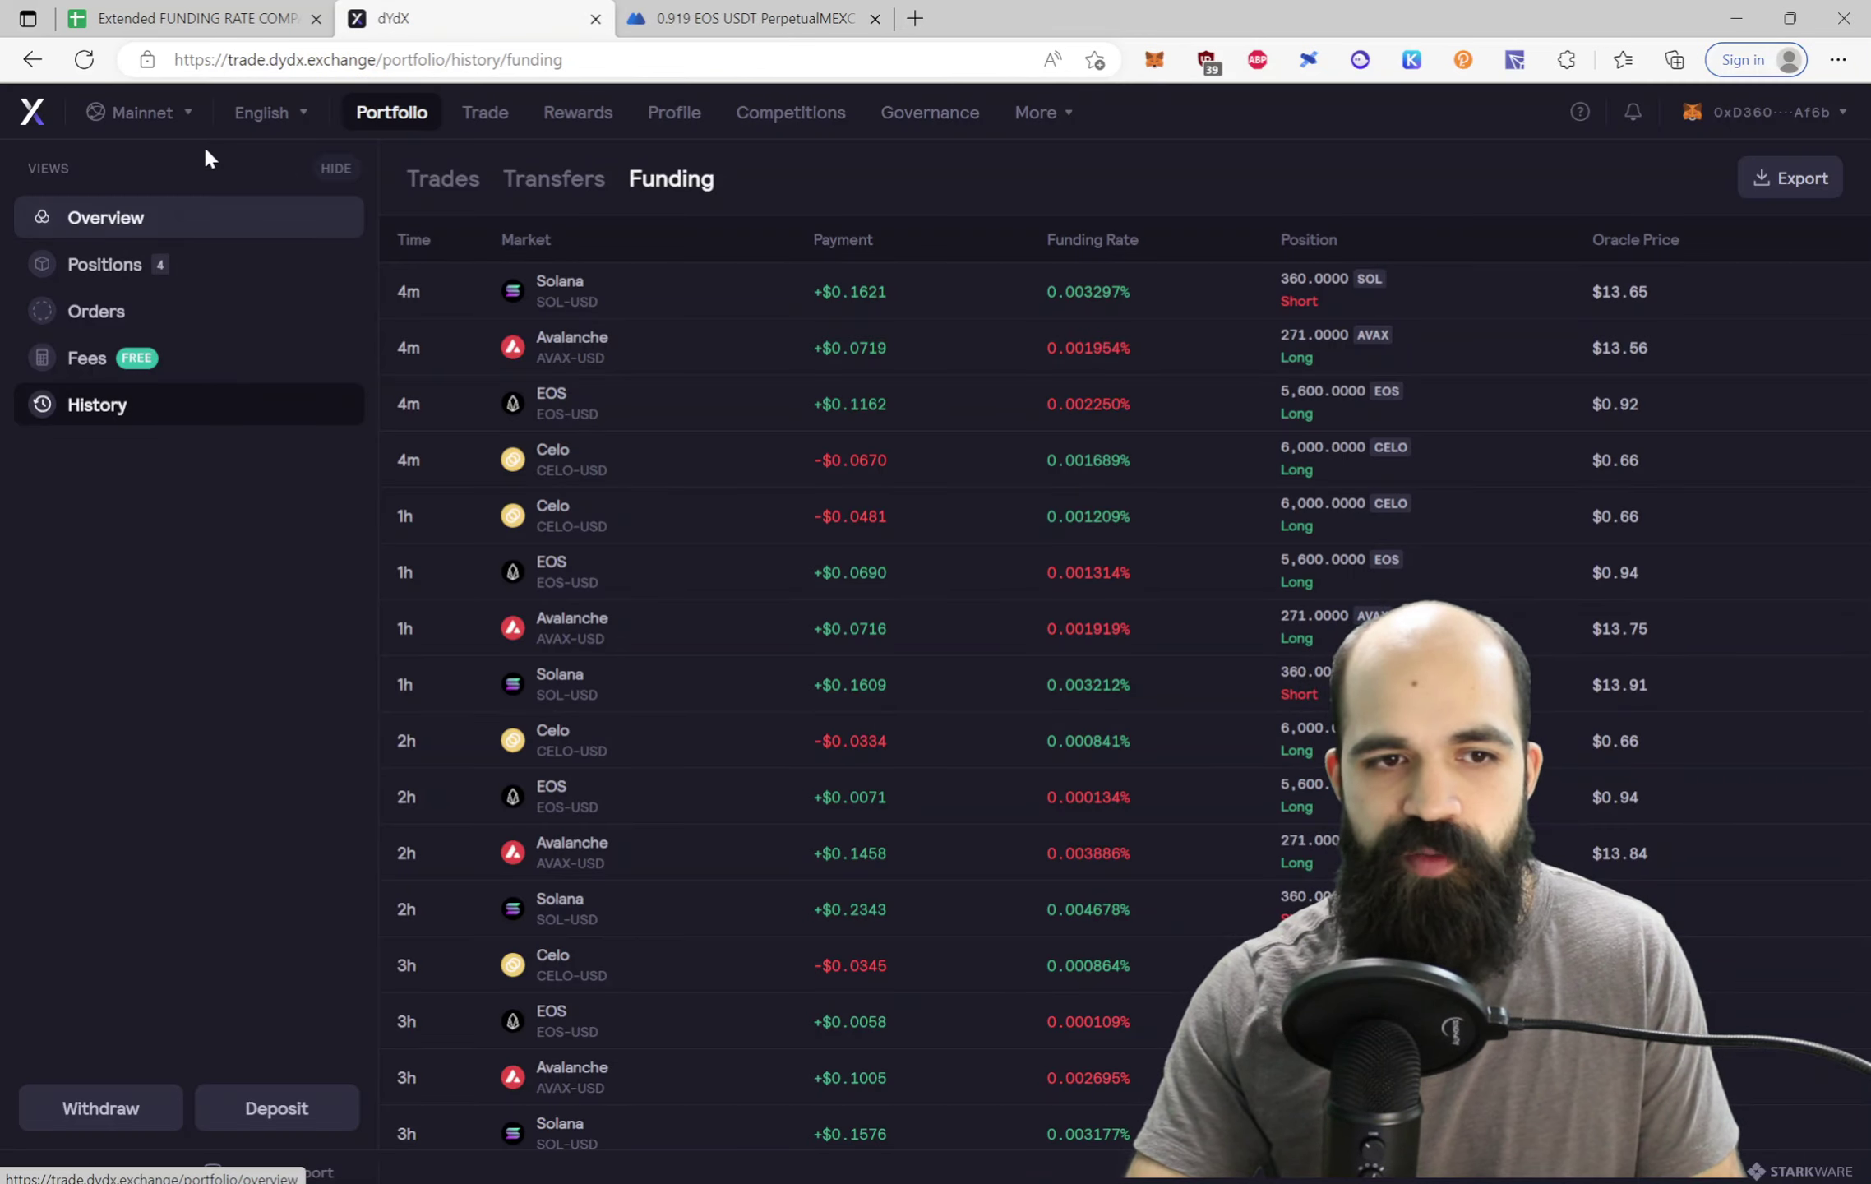
left_click(492, 113)
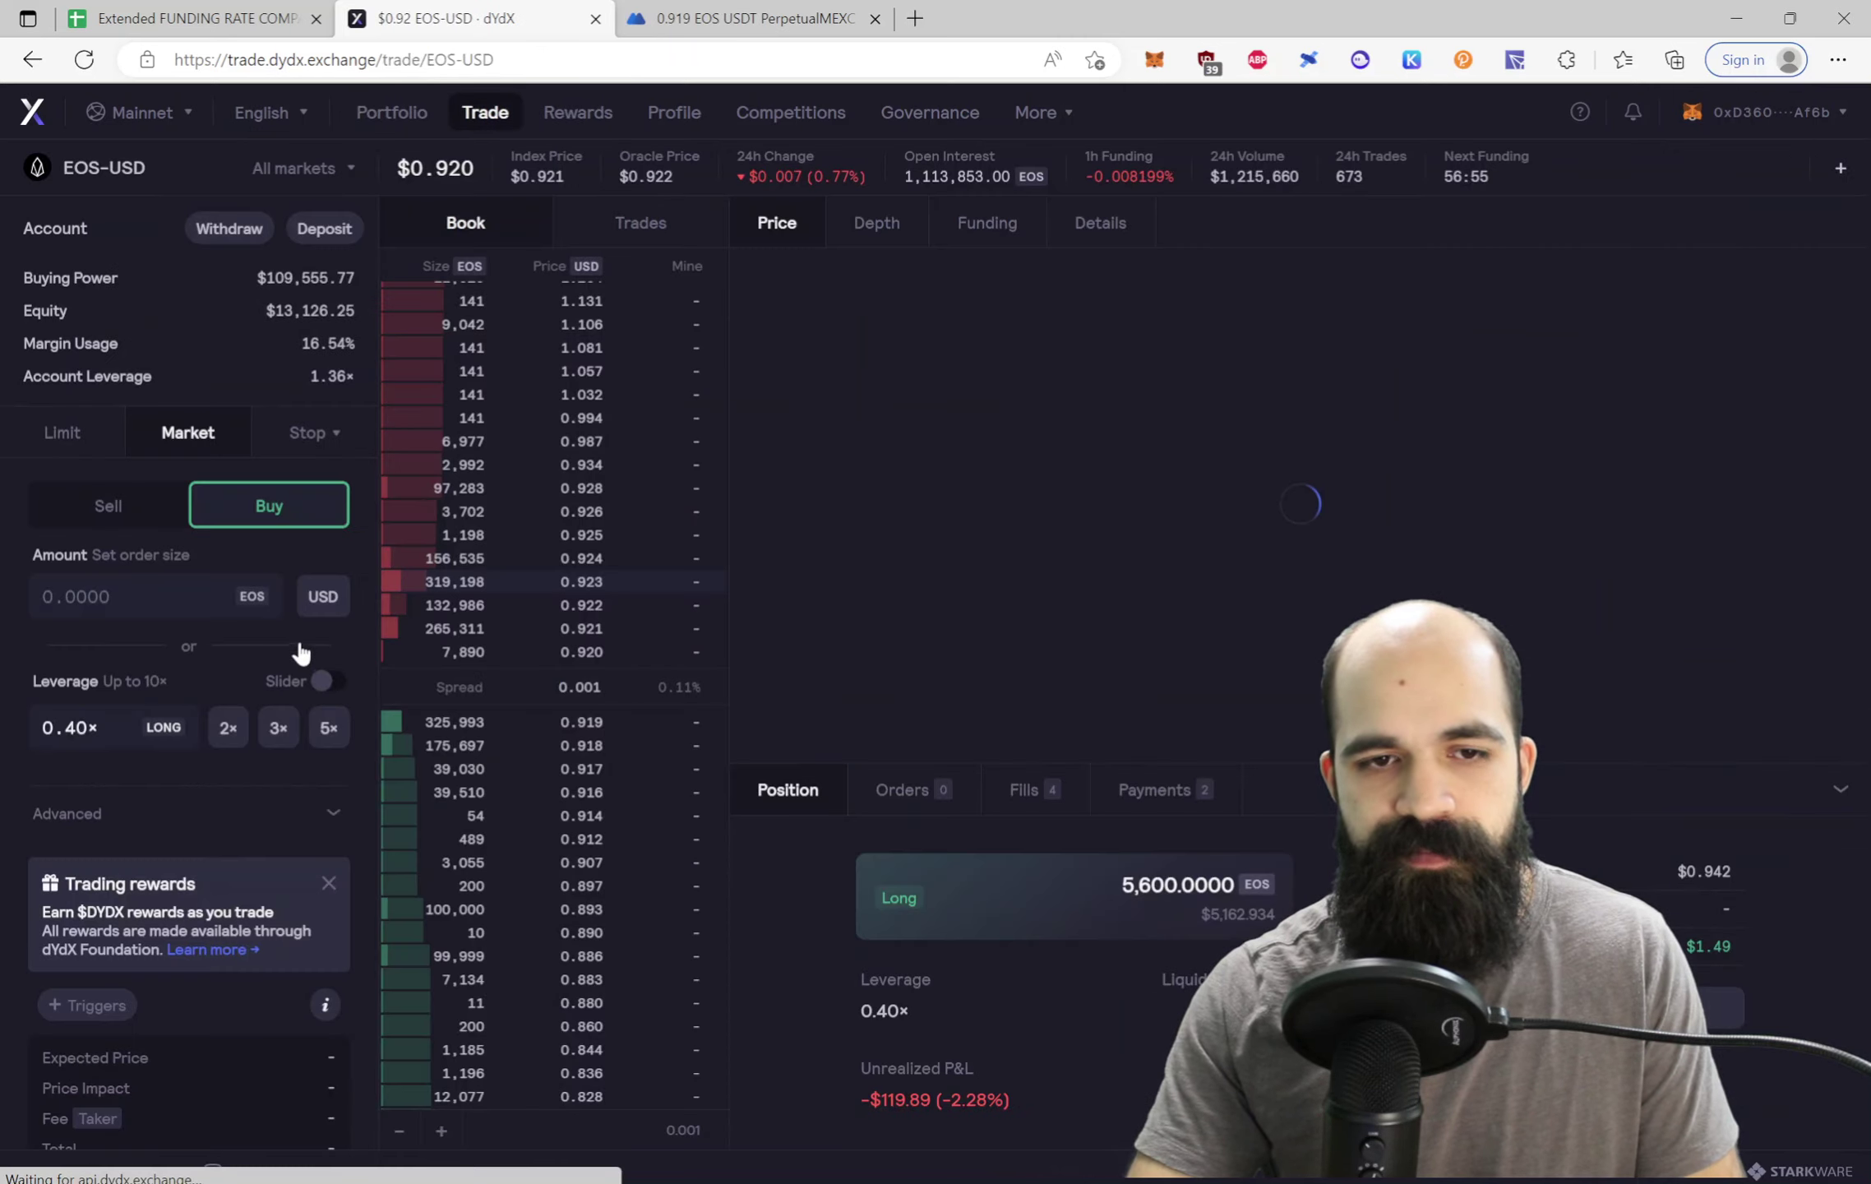
left_click(85, 175)
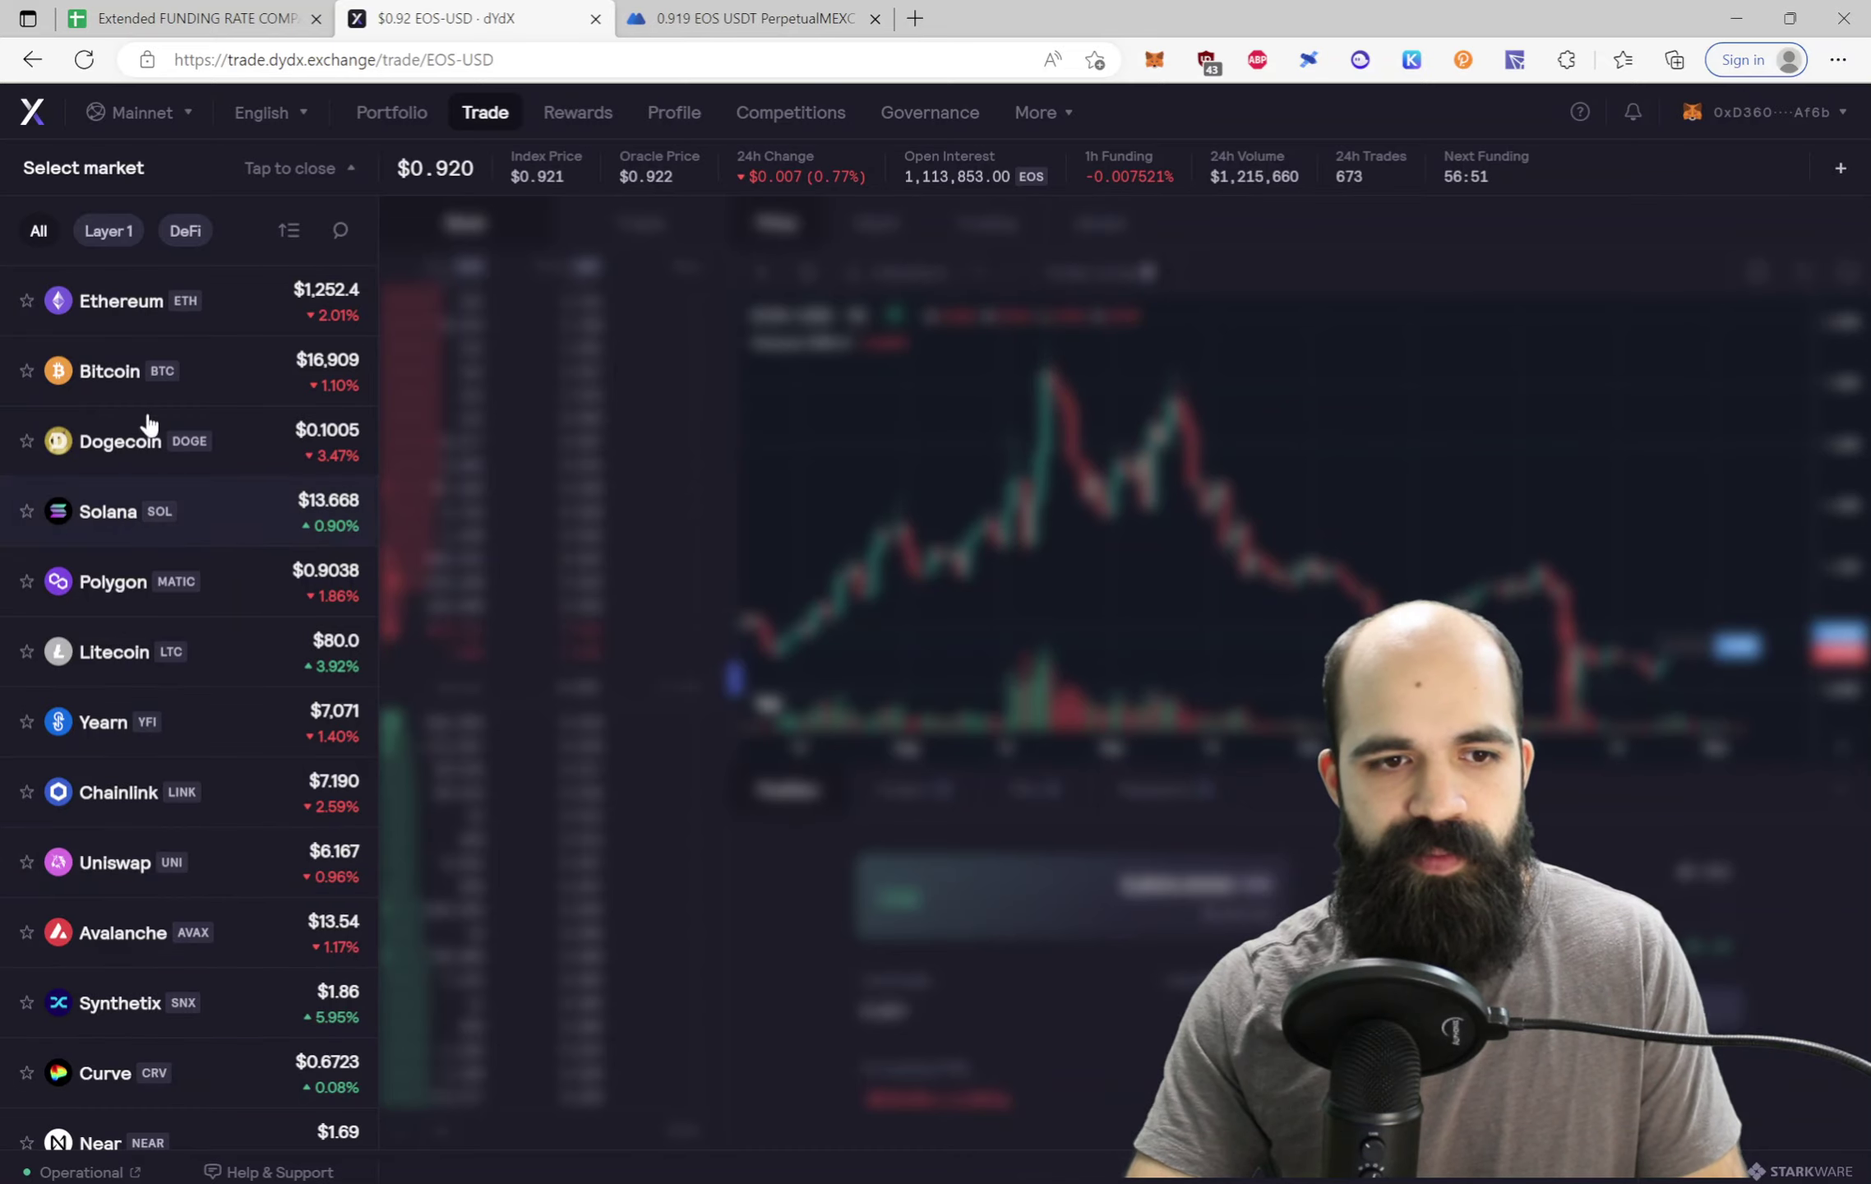
left_click(70, 508)
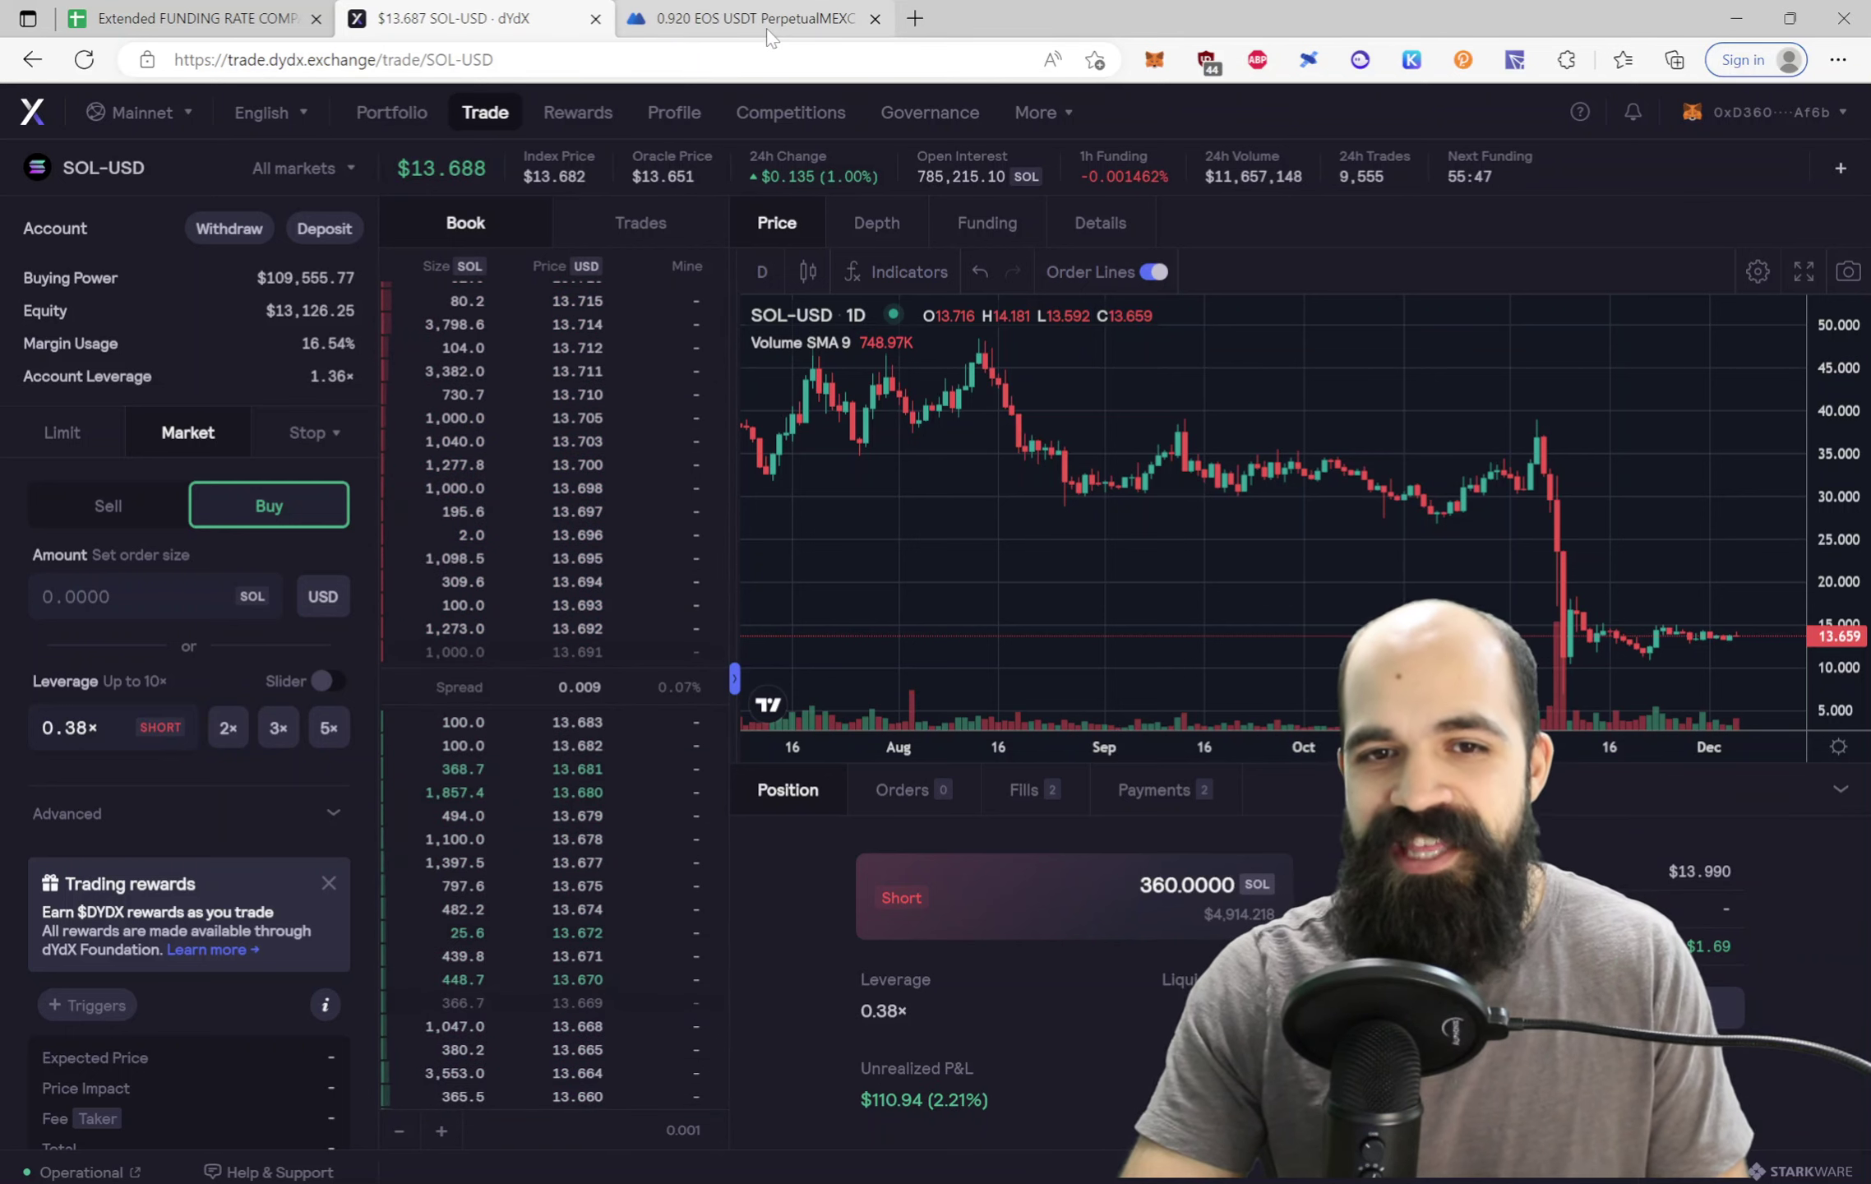
mouse_move(733, 28)
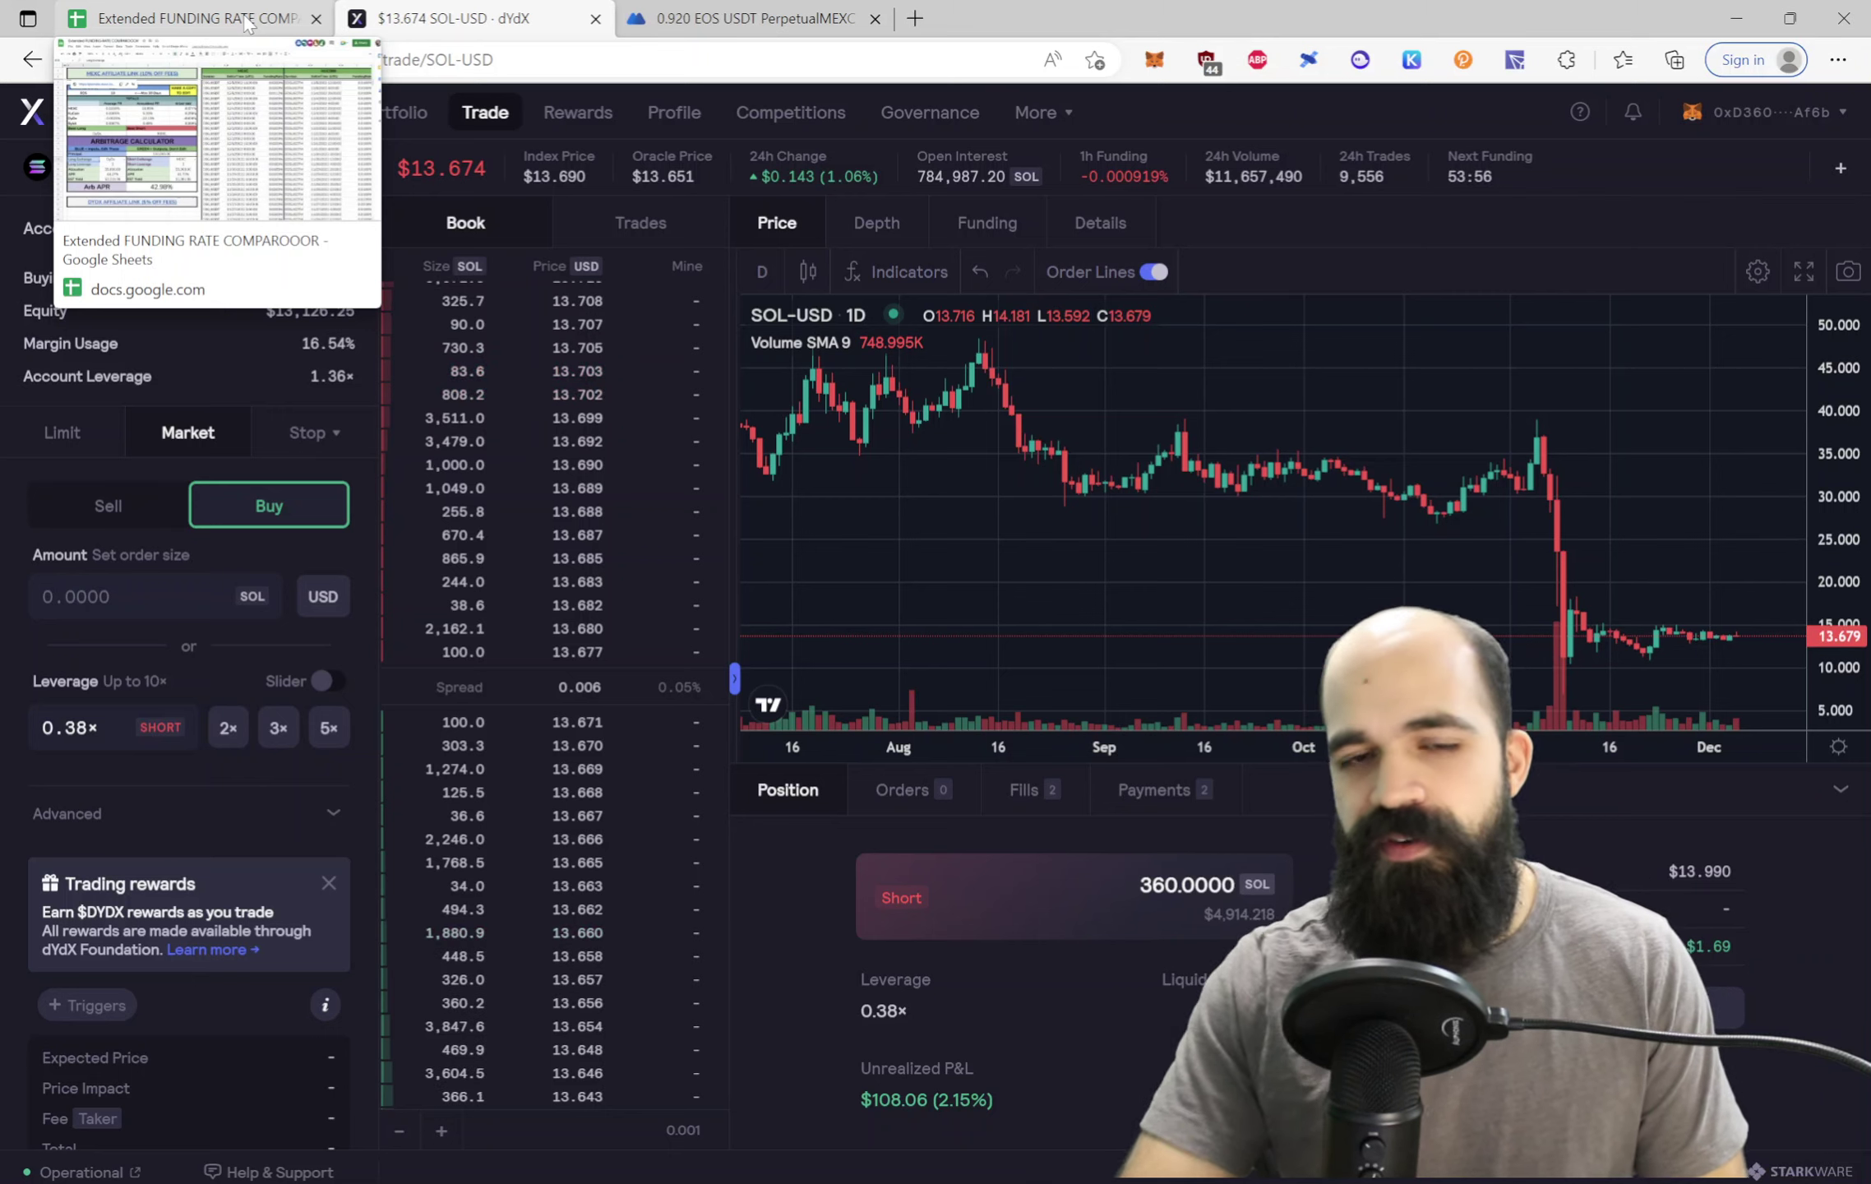
Bring back the funding rate comparison spreadsheet, with the EOS calculator at 42.98% Arb APR
left_click(247, 23)
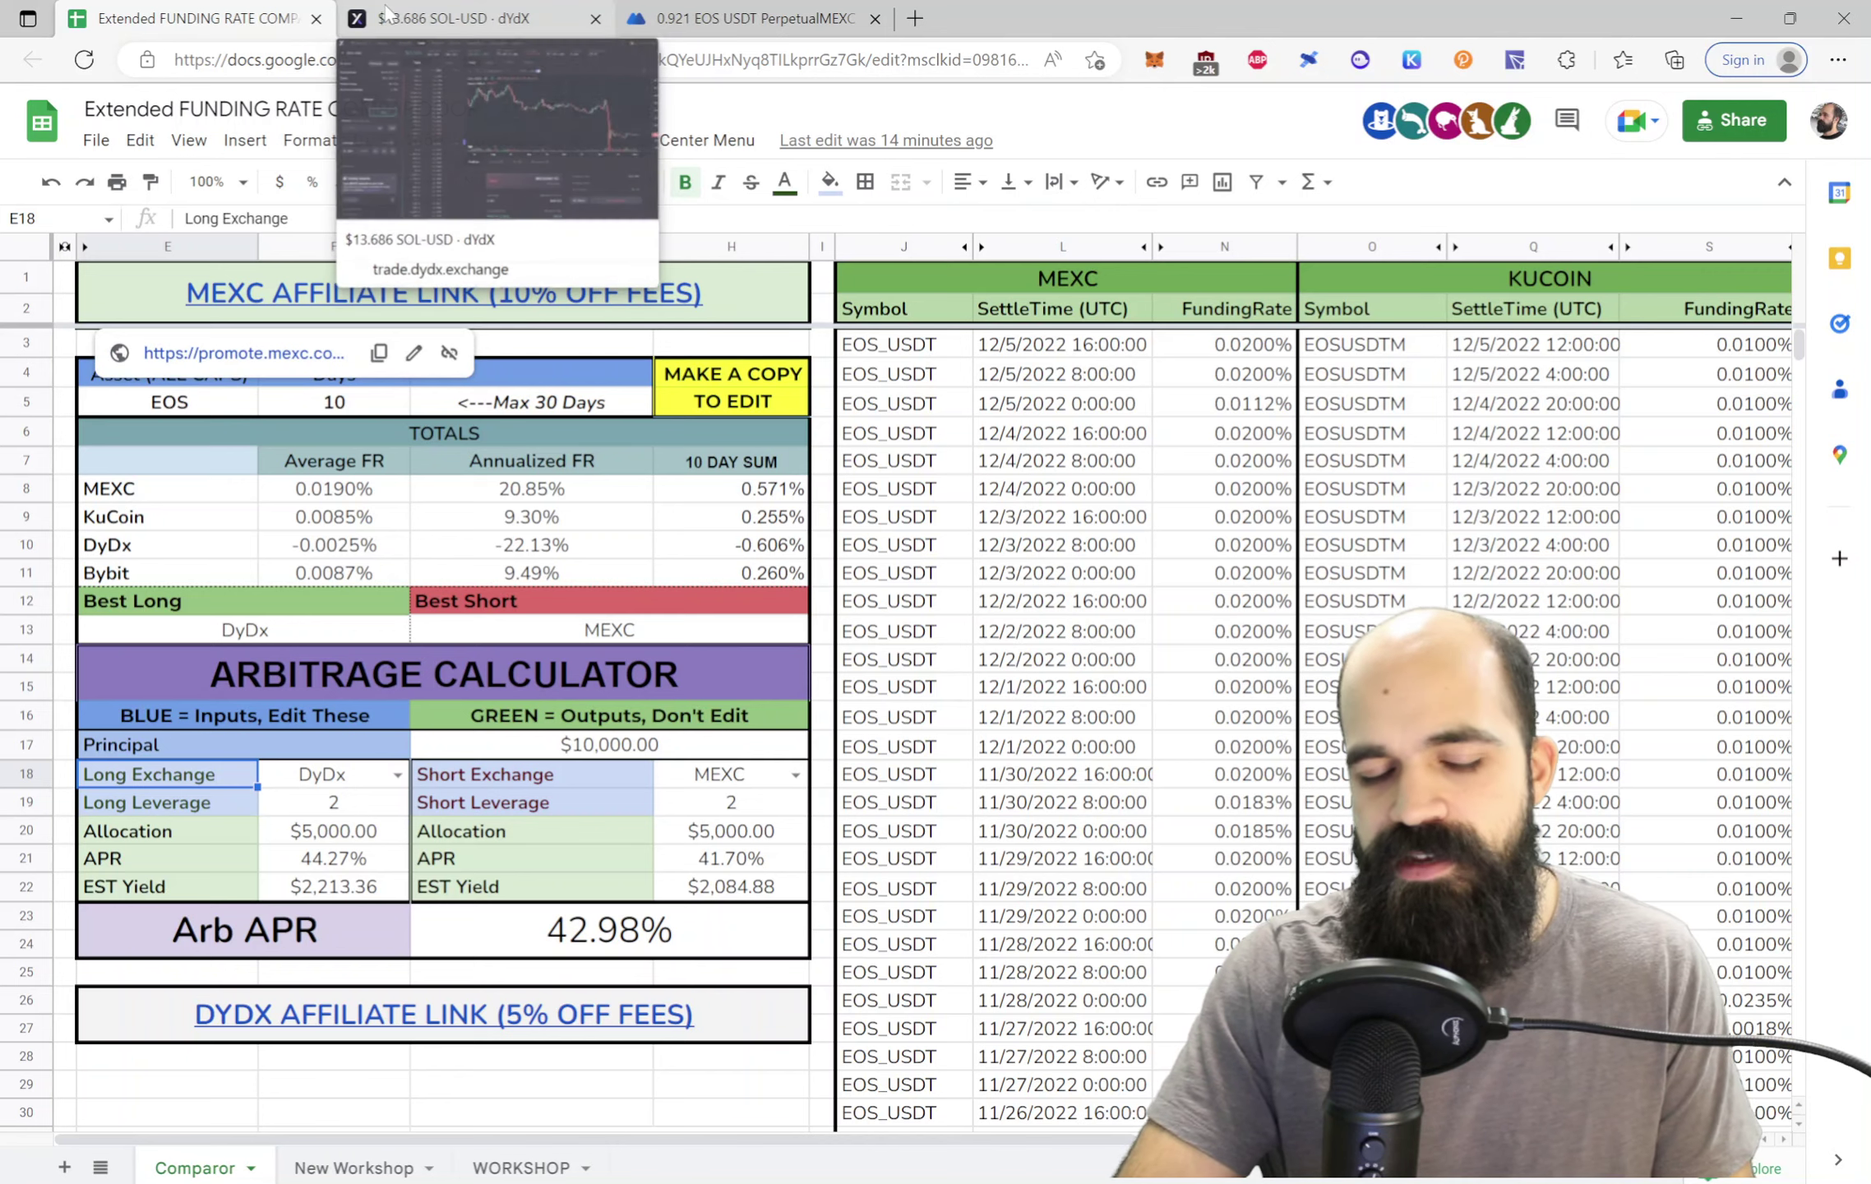
left_click(444, 11)
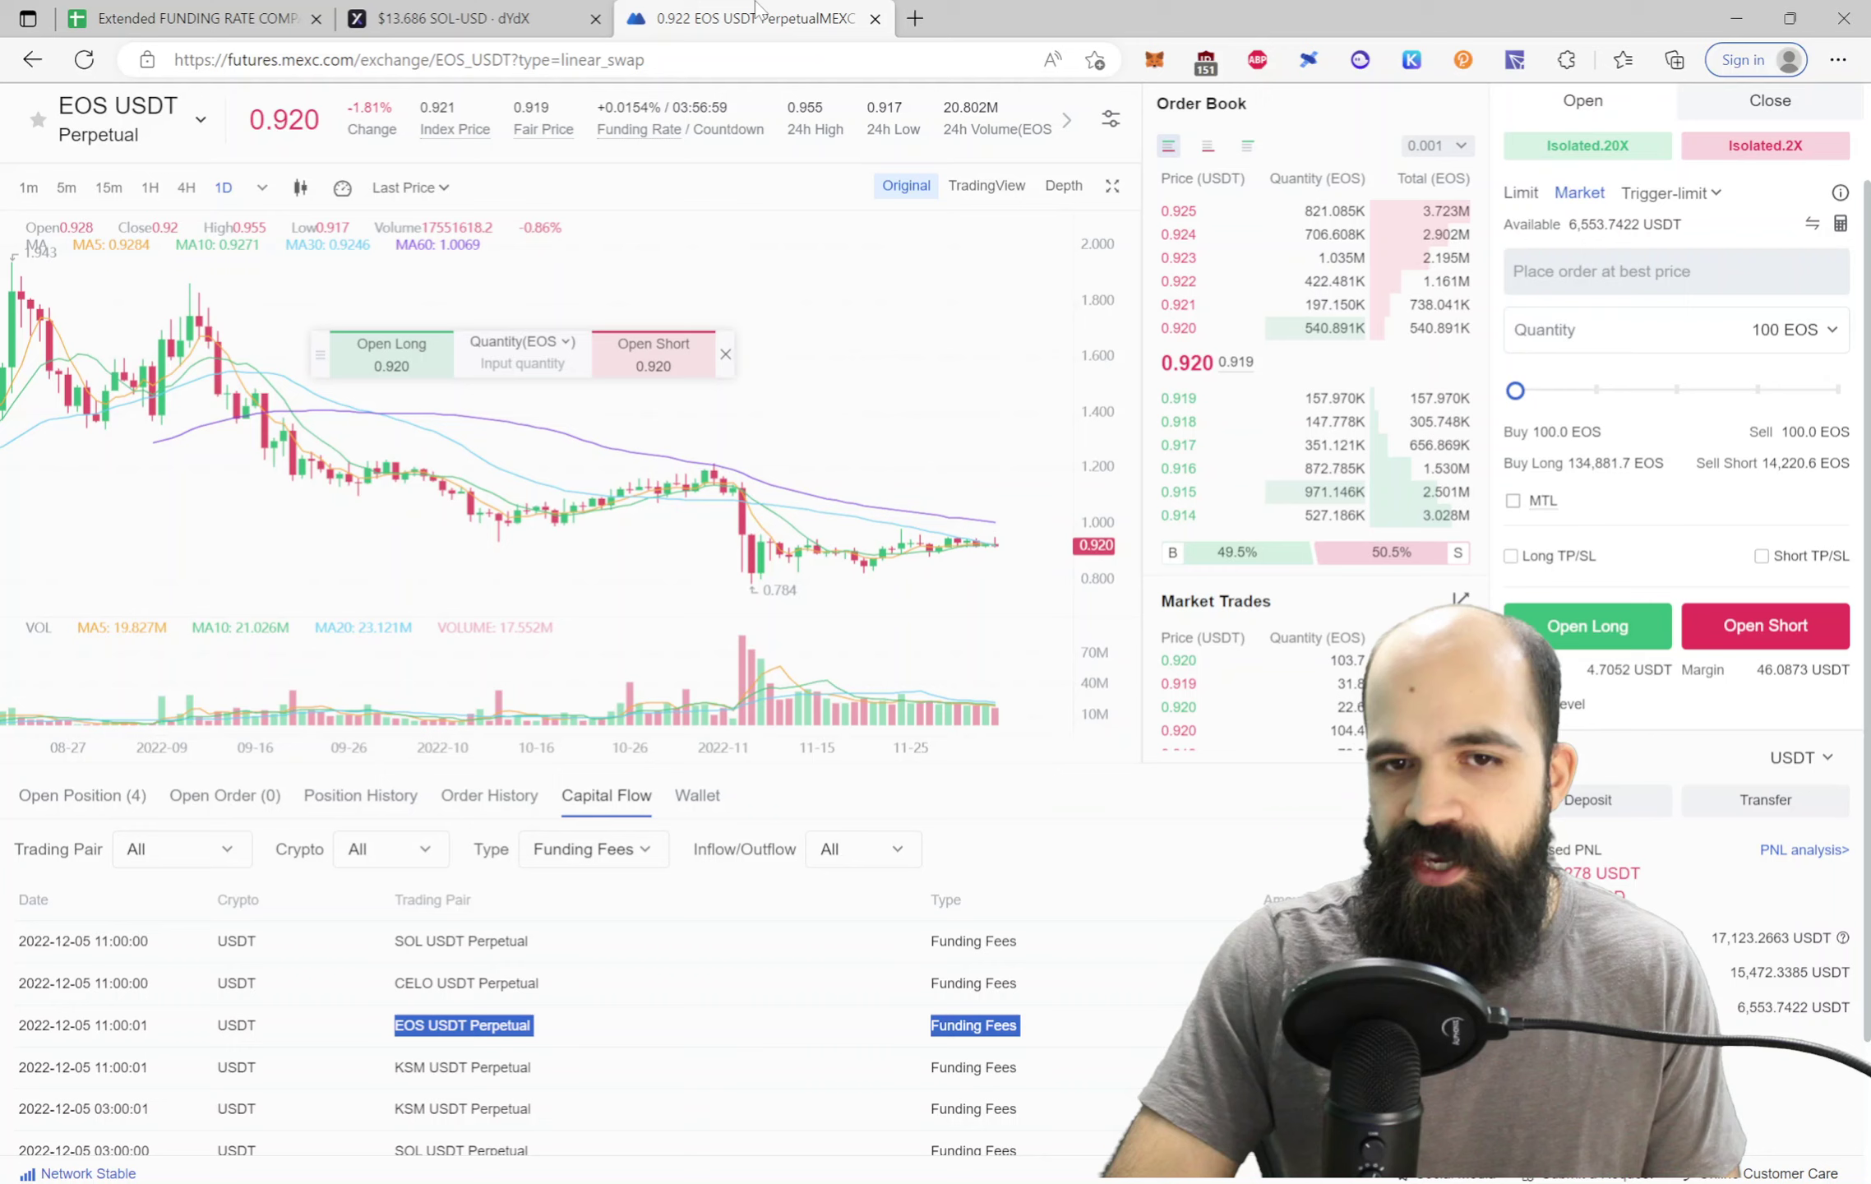
left_click(637, 20)
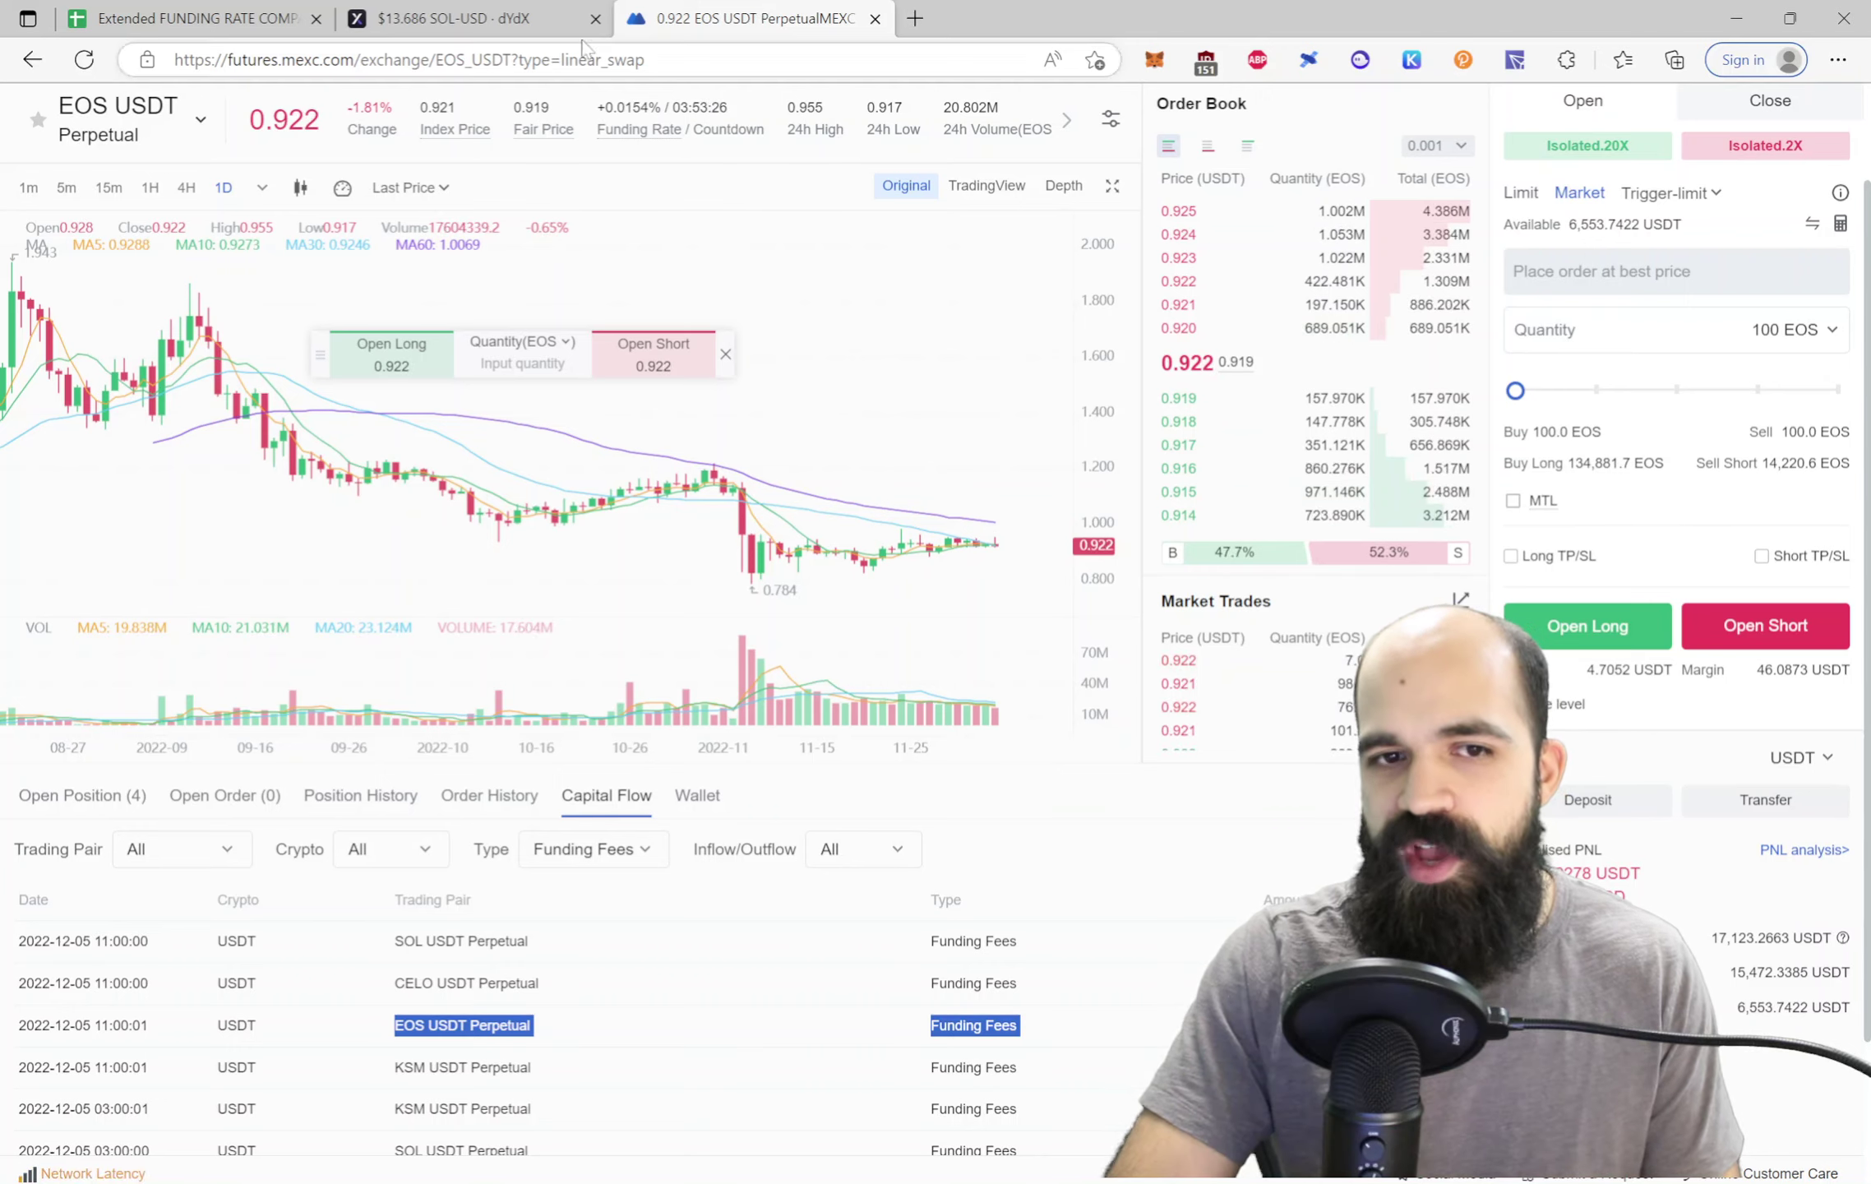
left_click(526, 18)
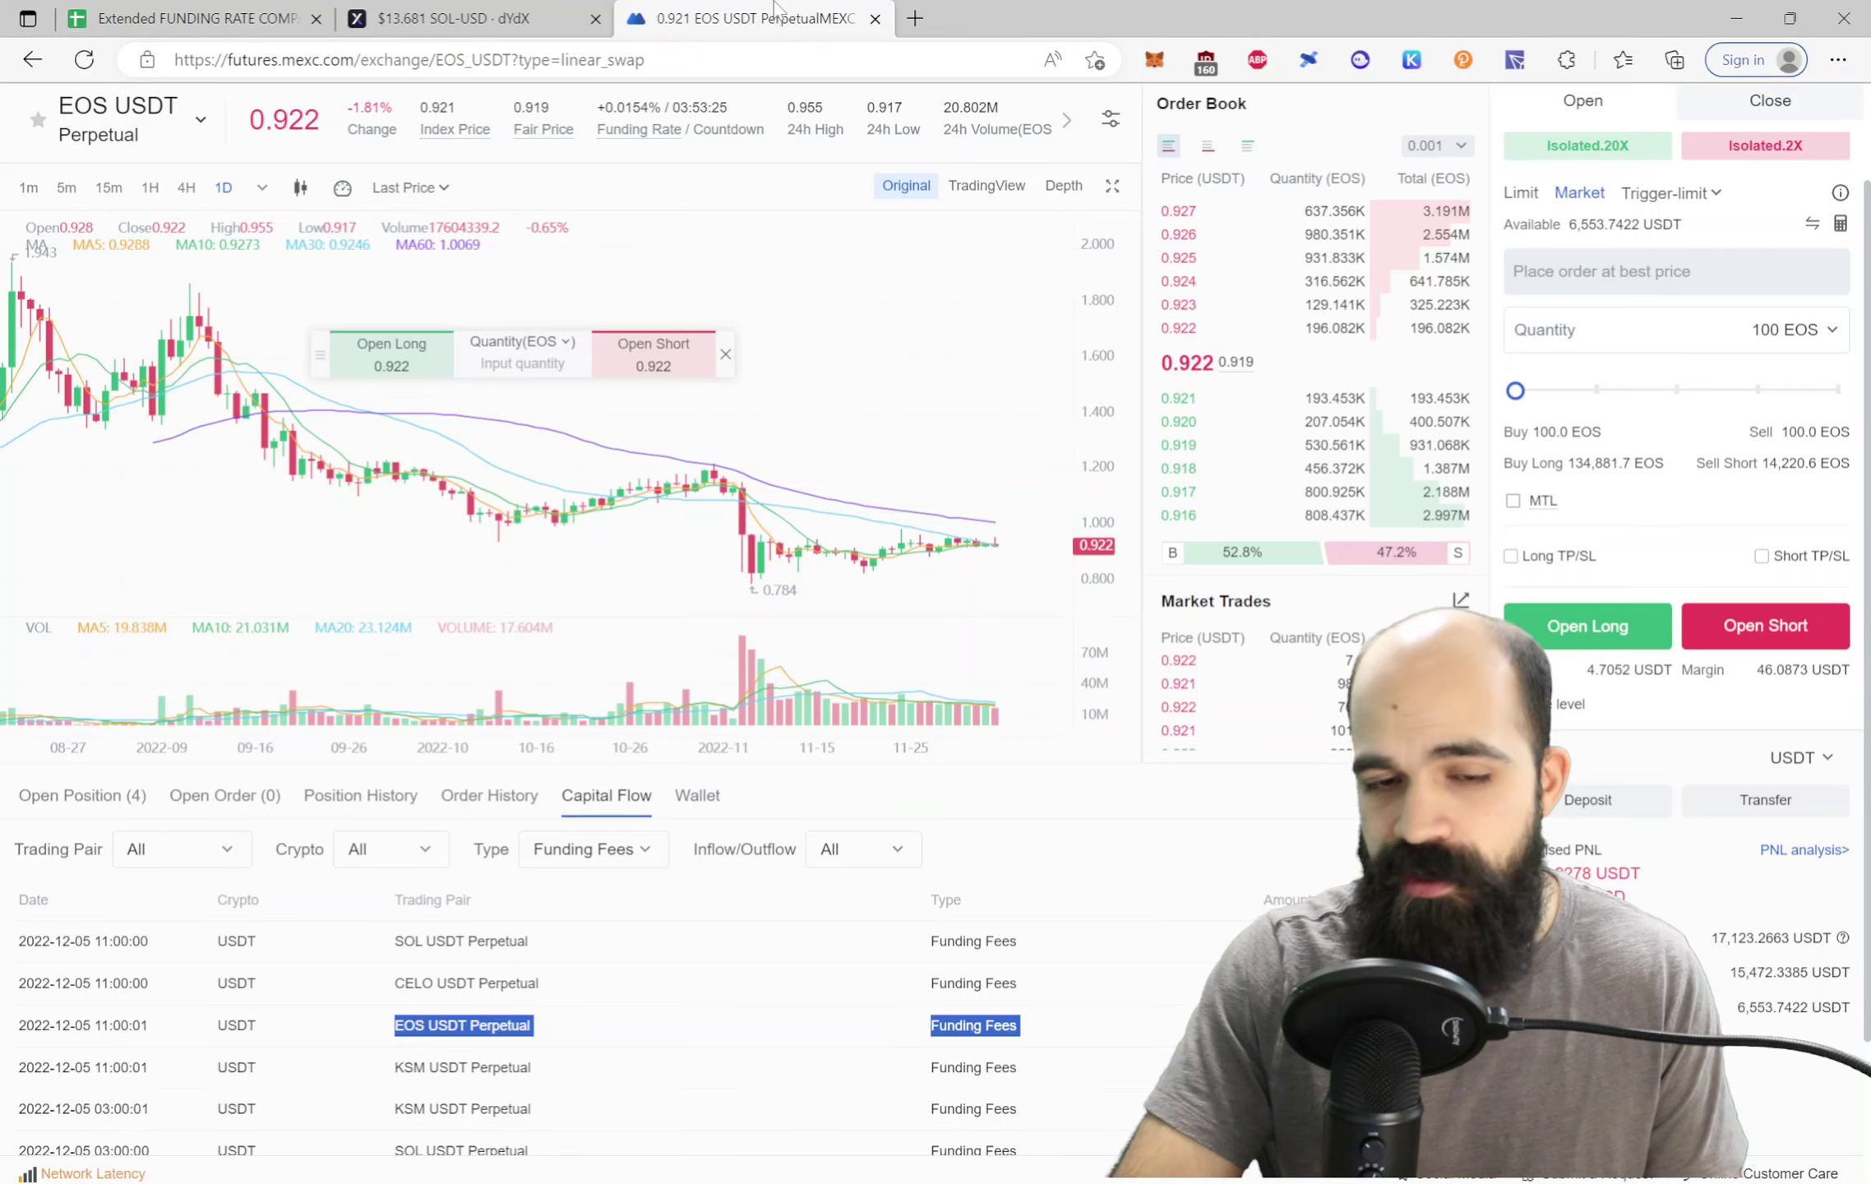
left_click(740, 16)
left_click(522, 18)
key("ctrl+shift+Tab")
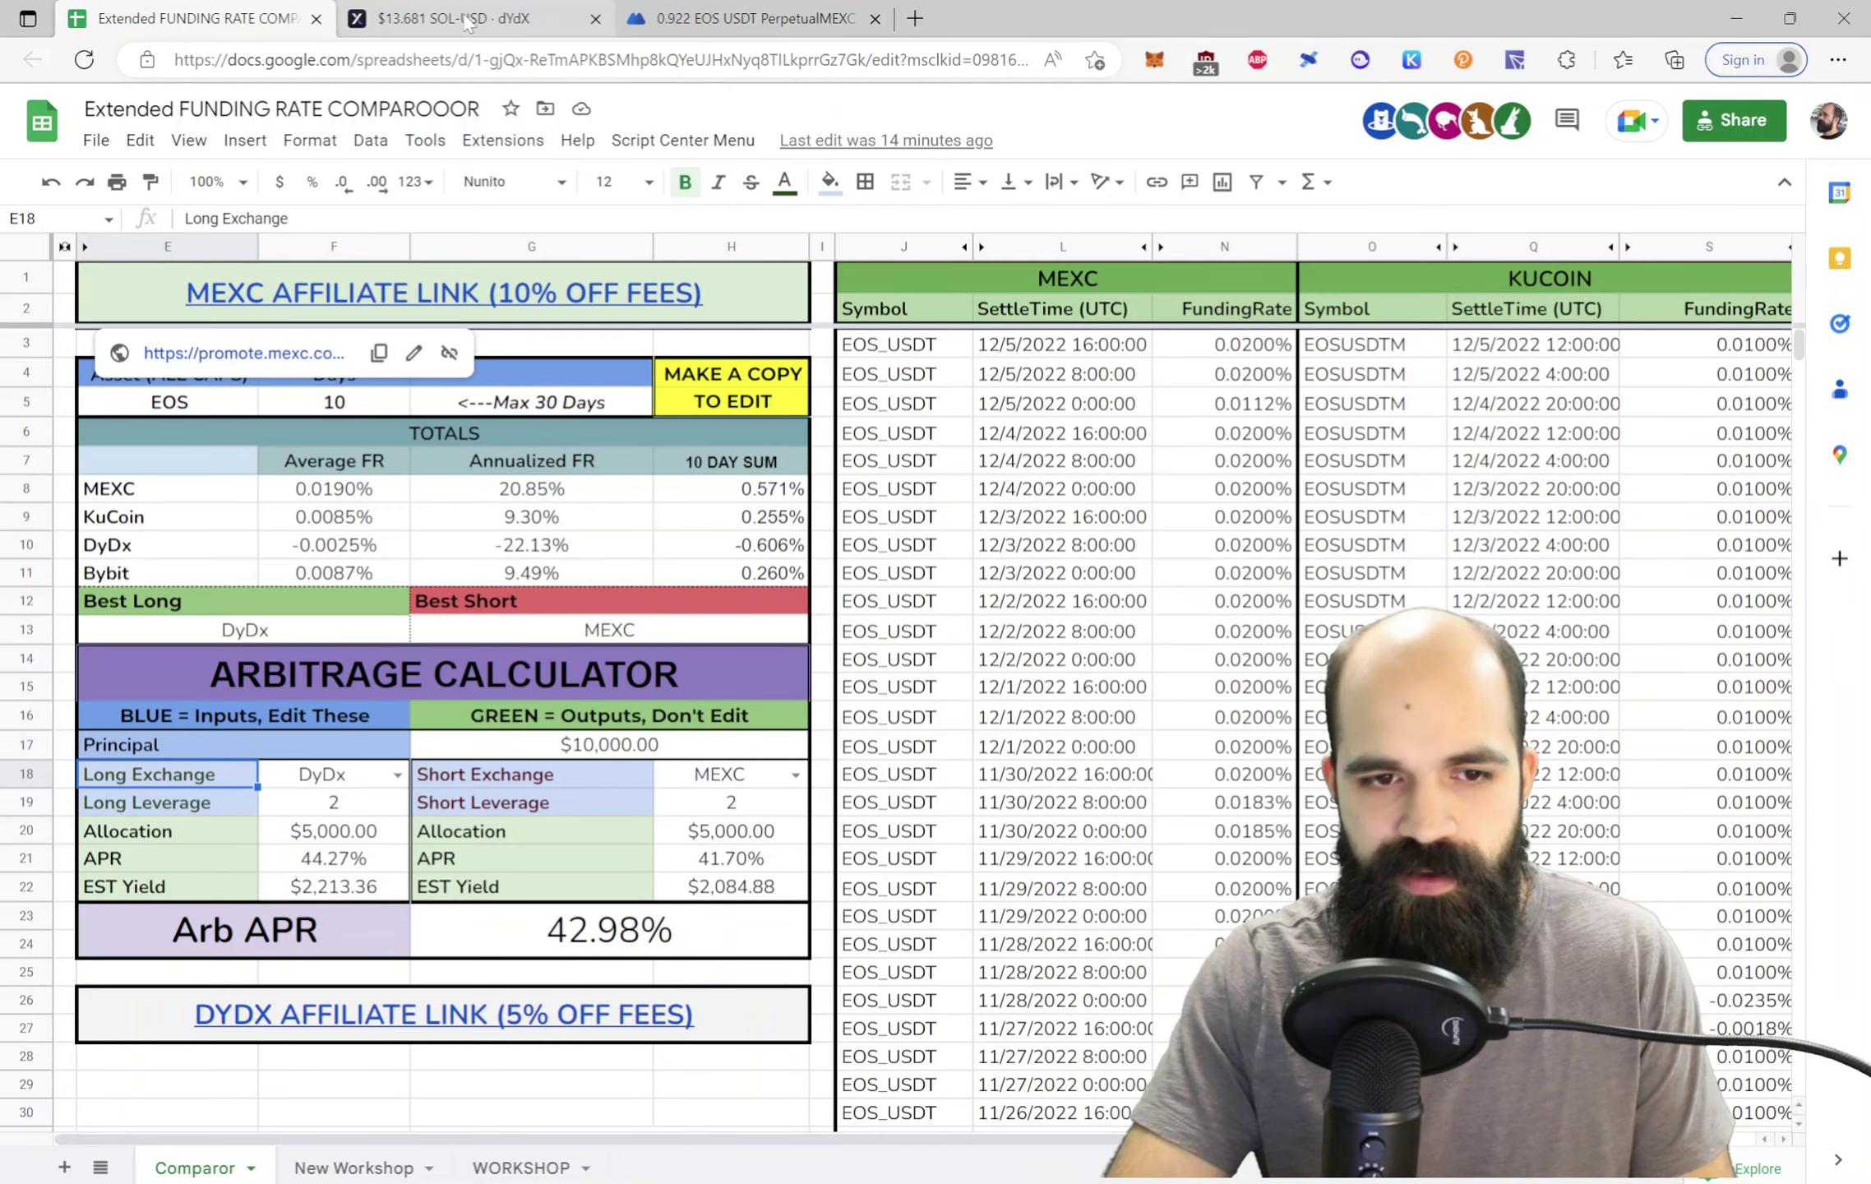
key("ctrl+Tab")
key("ctrl+Tab")
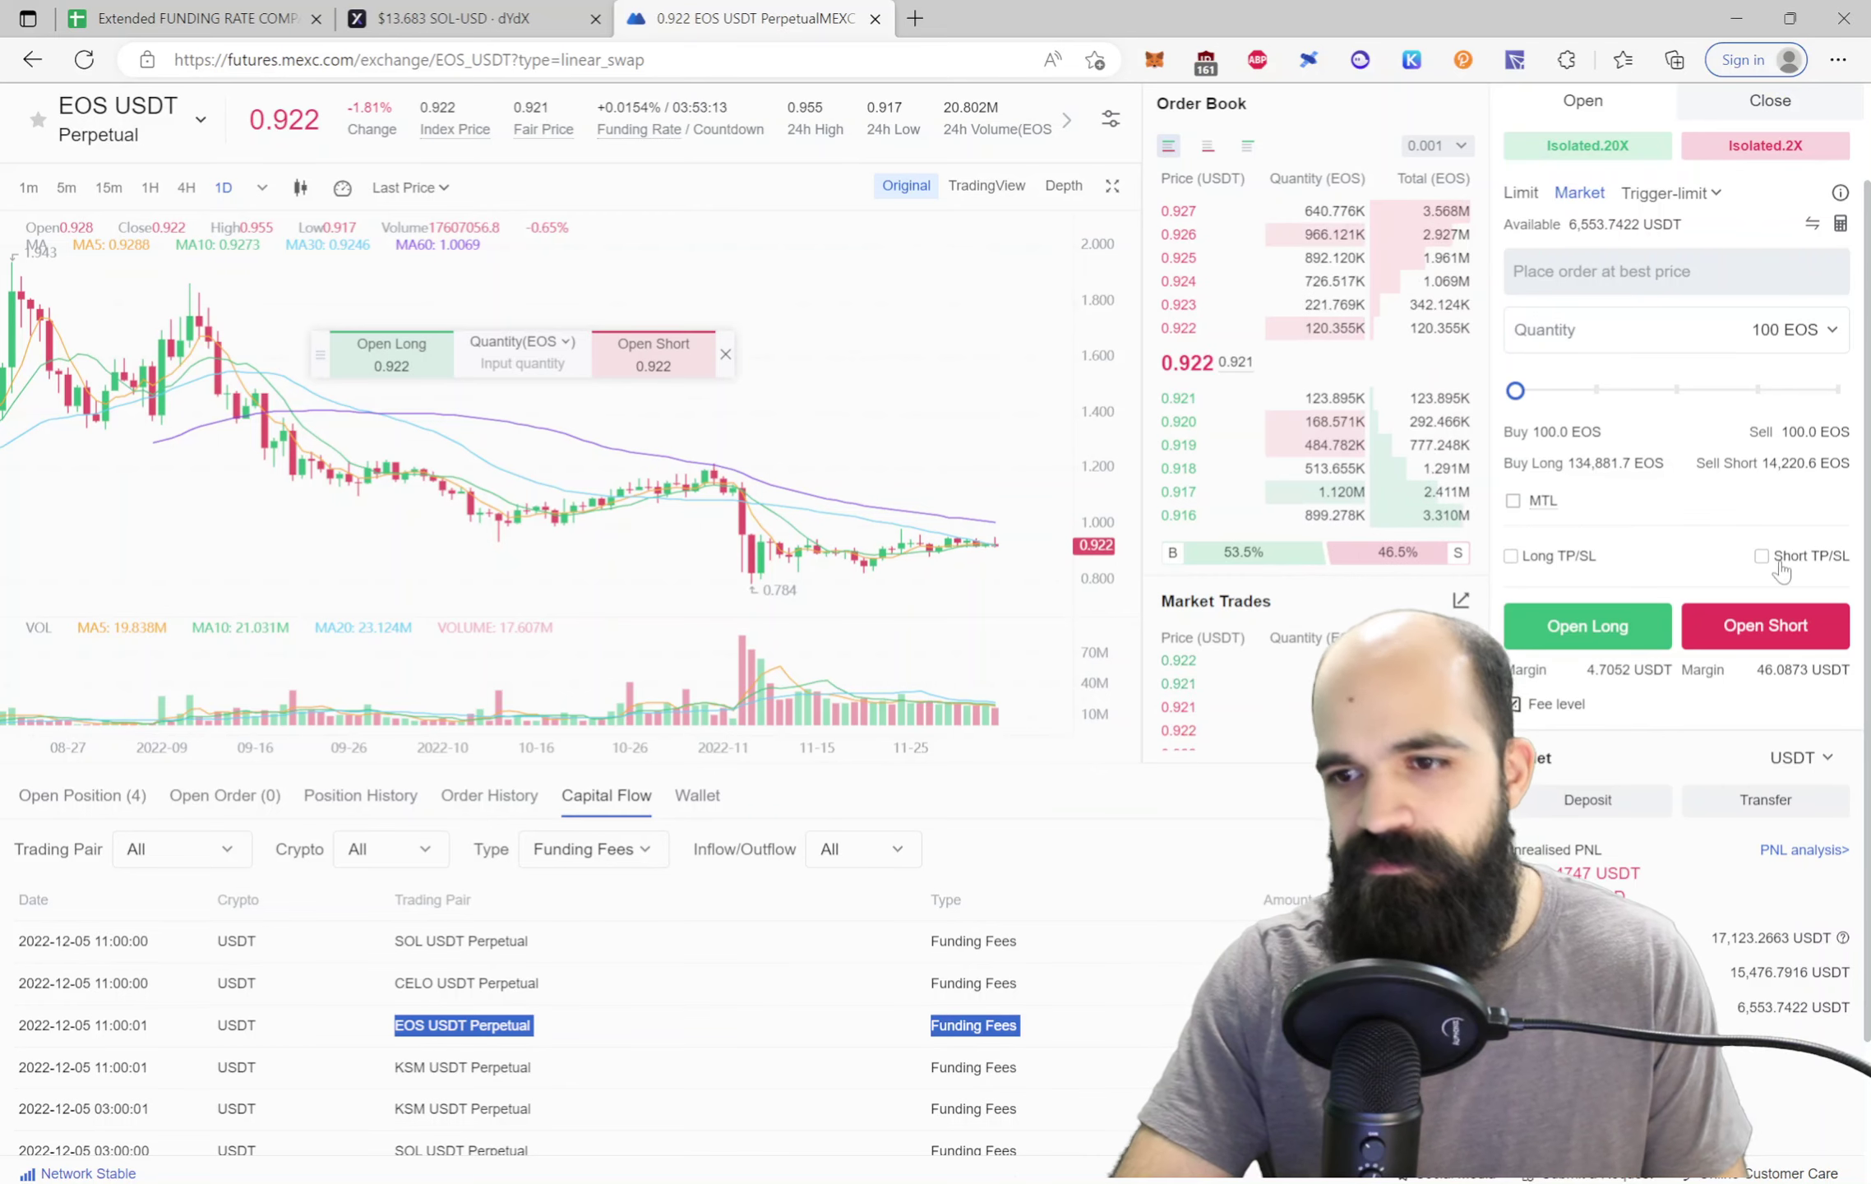
Enter a 100 SOL market buy on dYdX, cutting the short to 260 SOL, then check MEXC
left_click(474, 12)
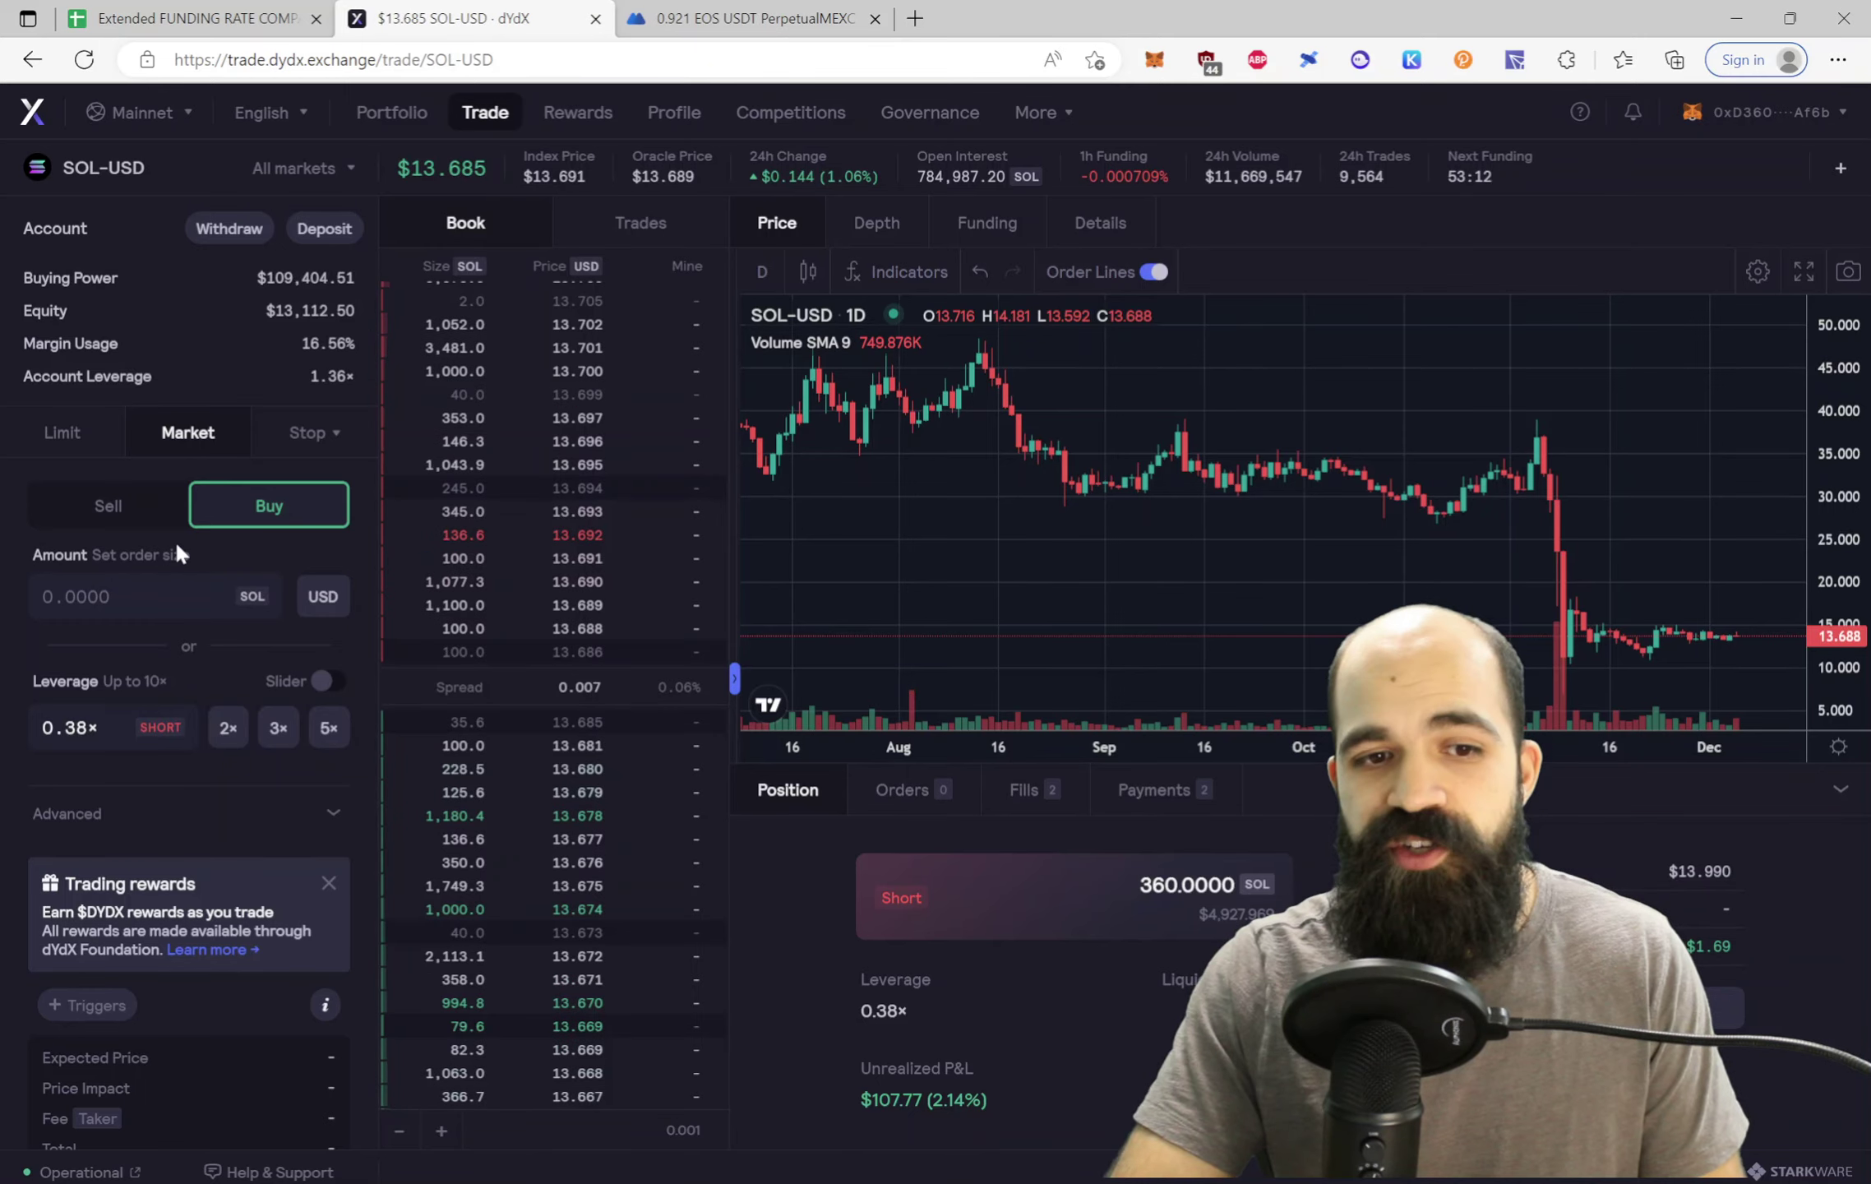
left_click(132, 596)
type("100")
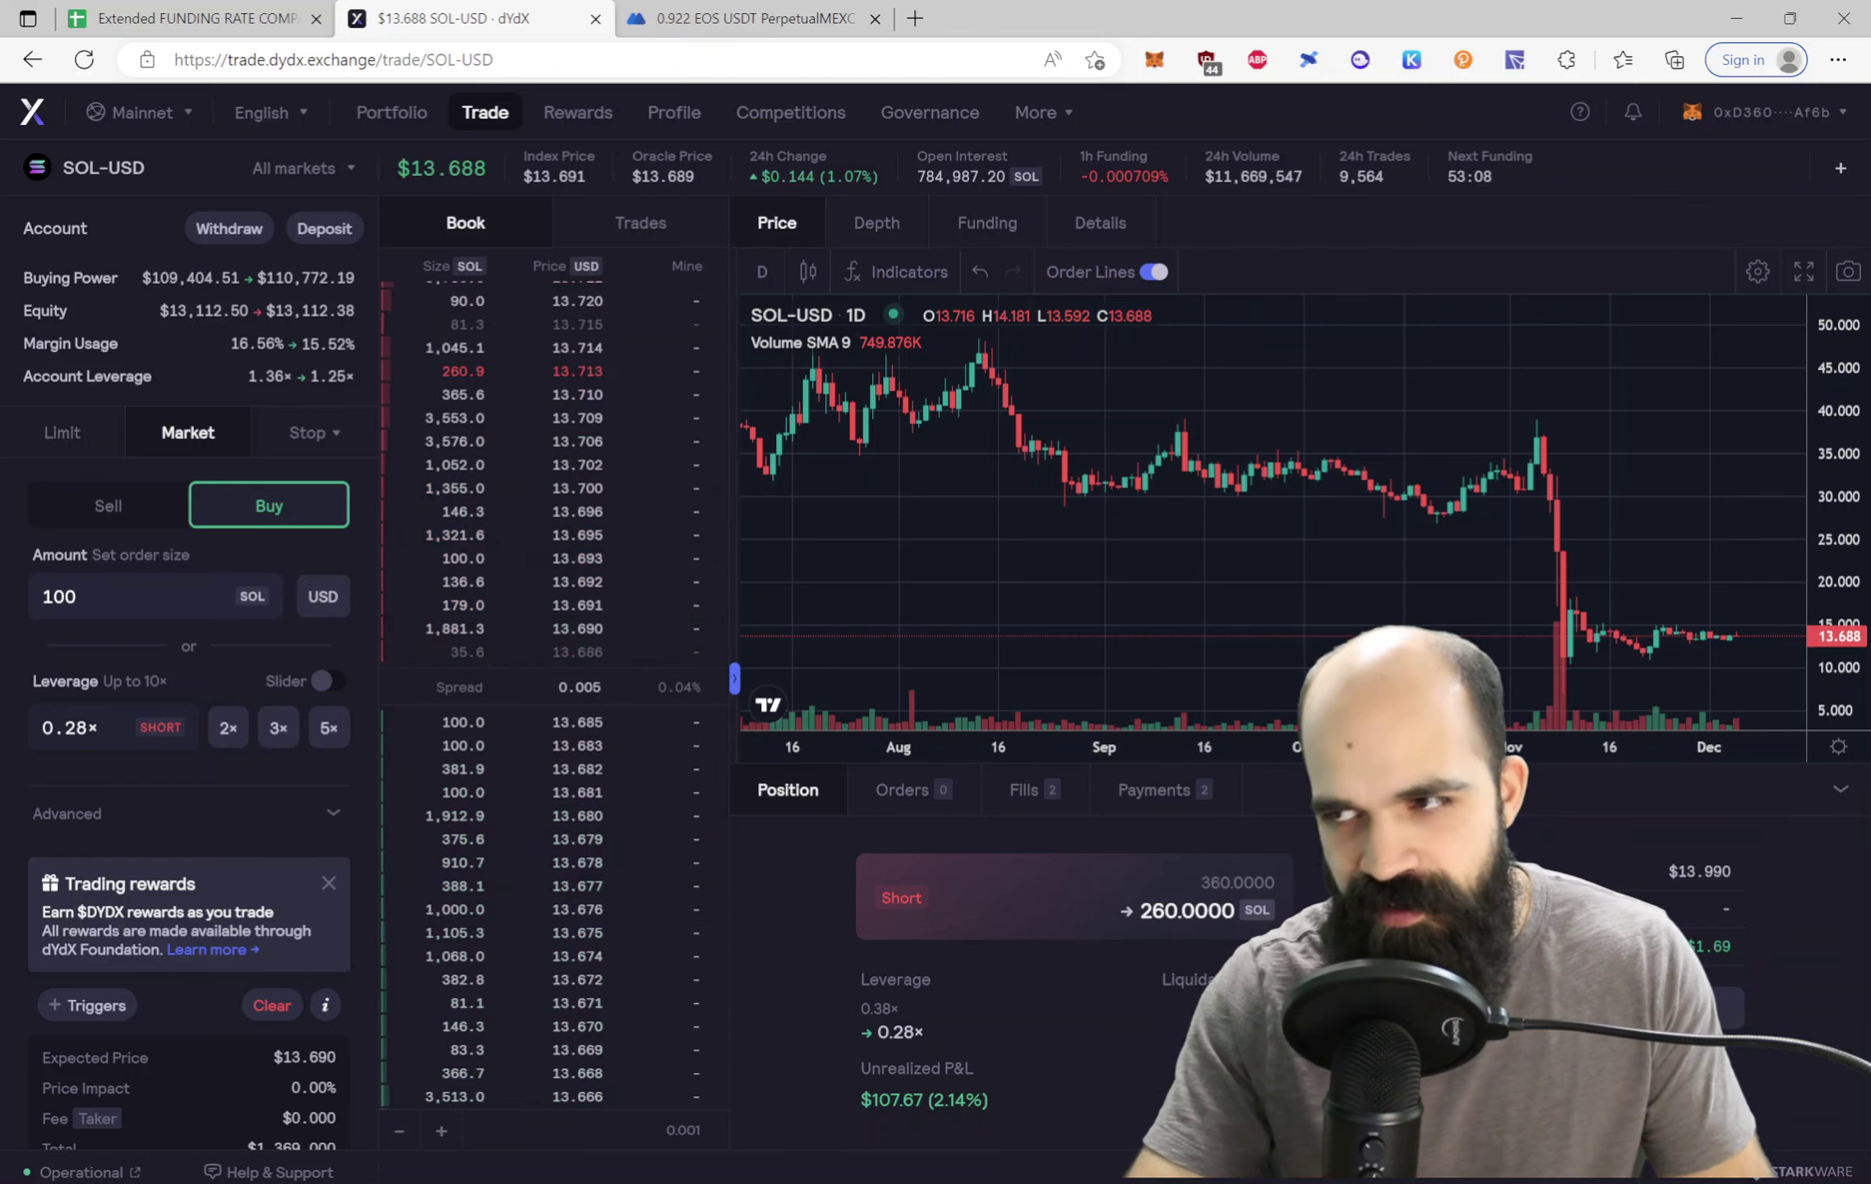
left_click(847, 11)
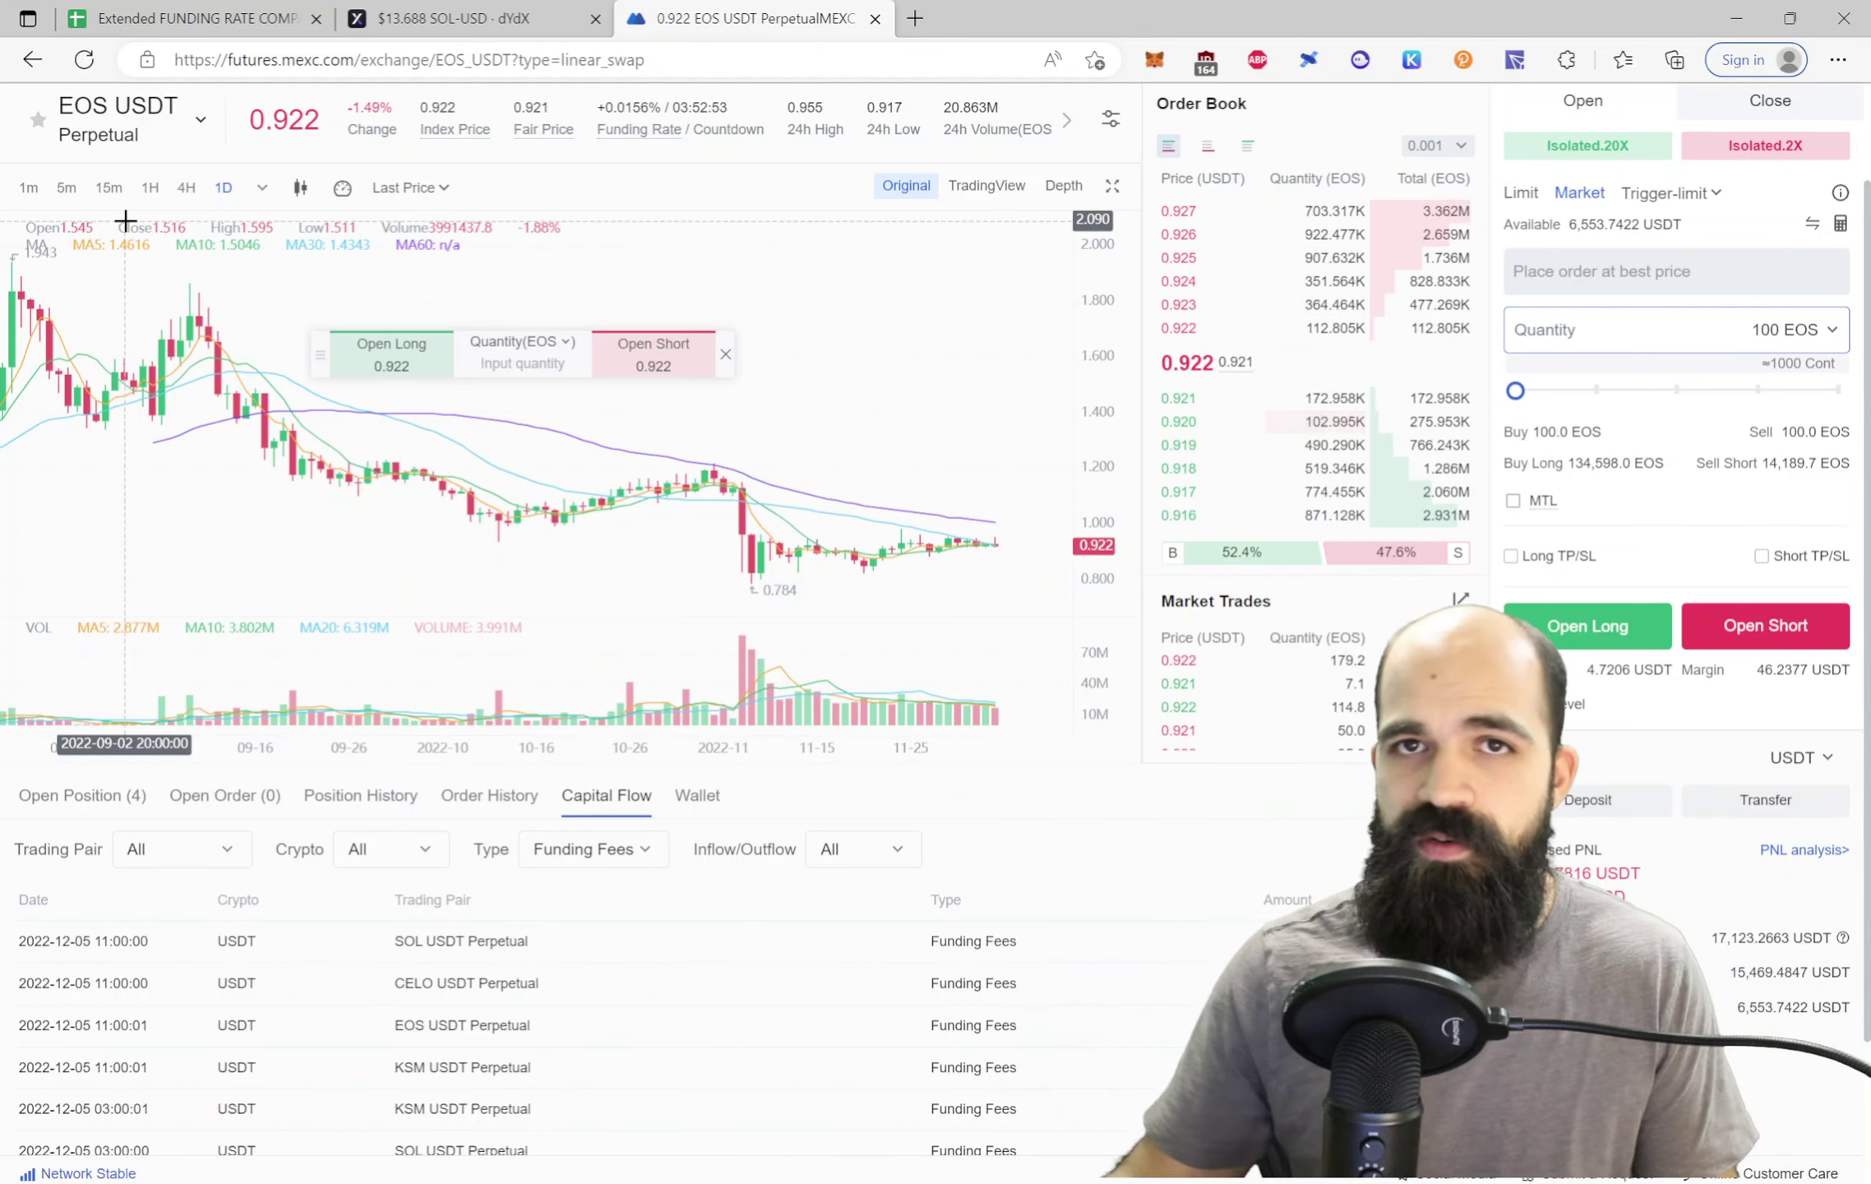
scroll(316, 265, "up", 1)
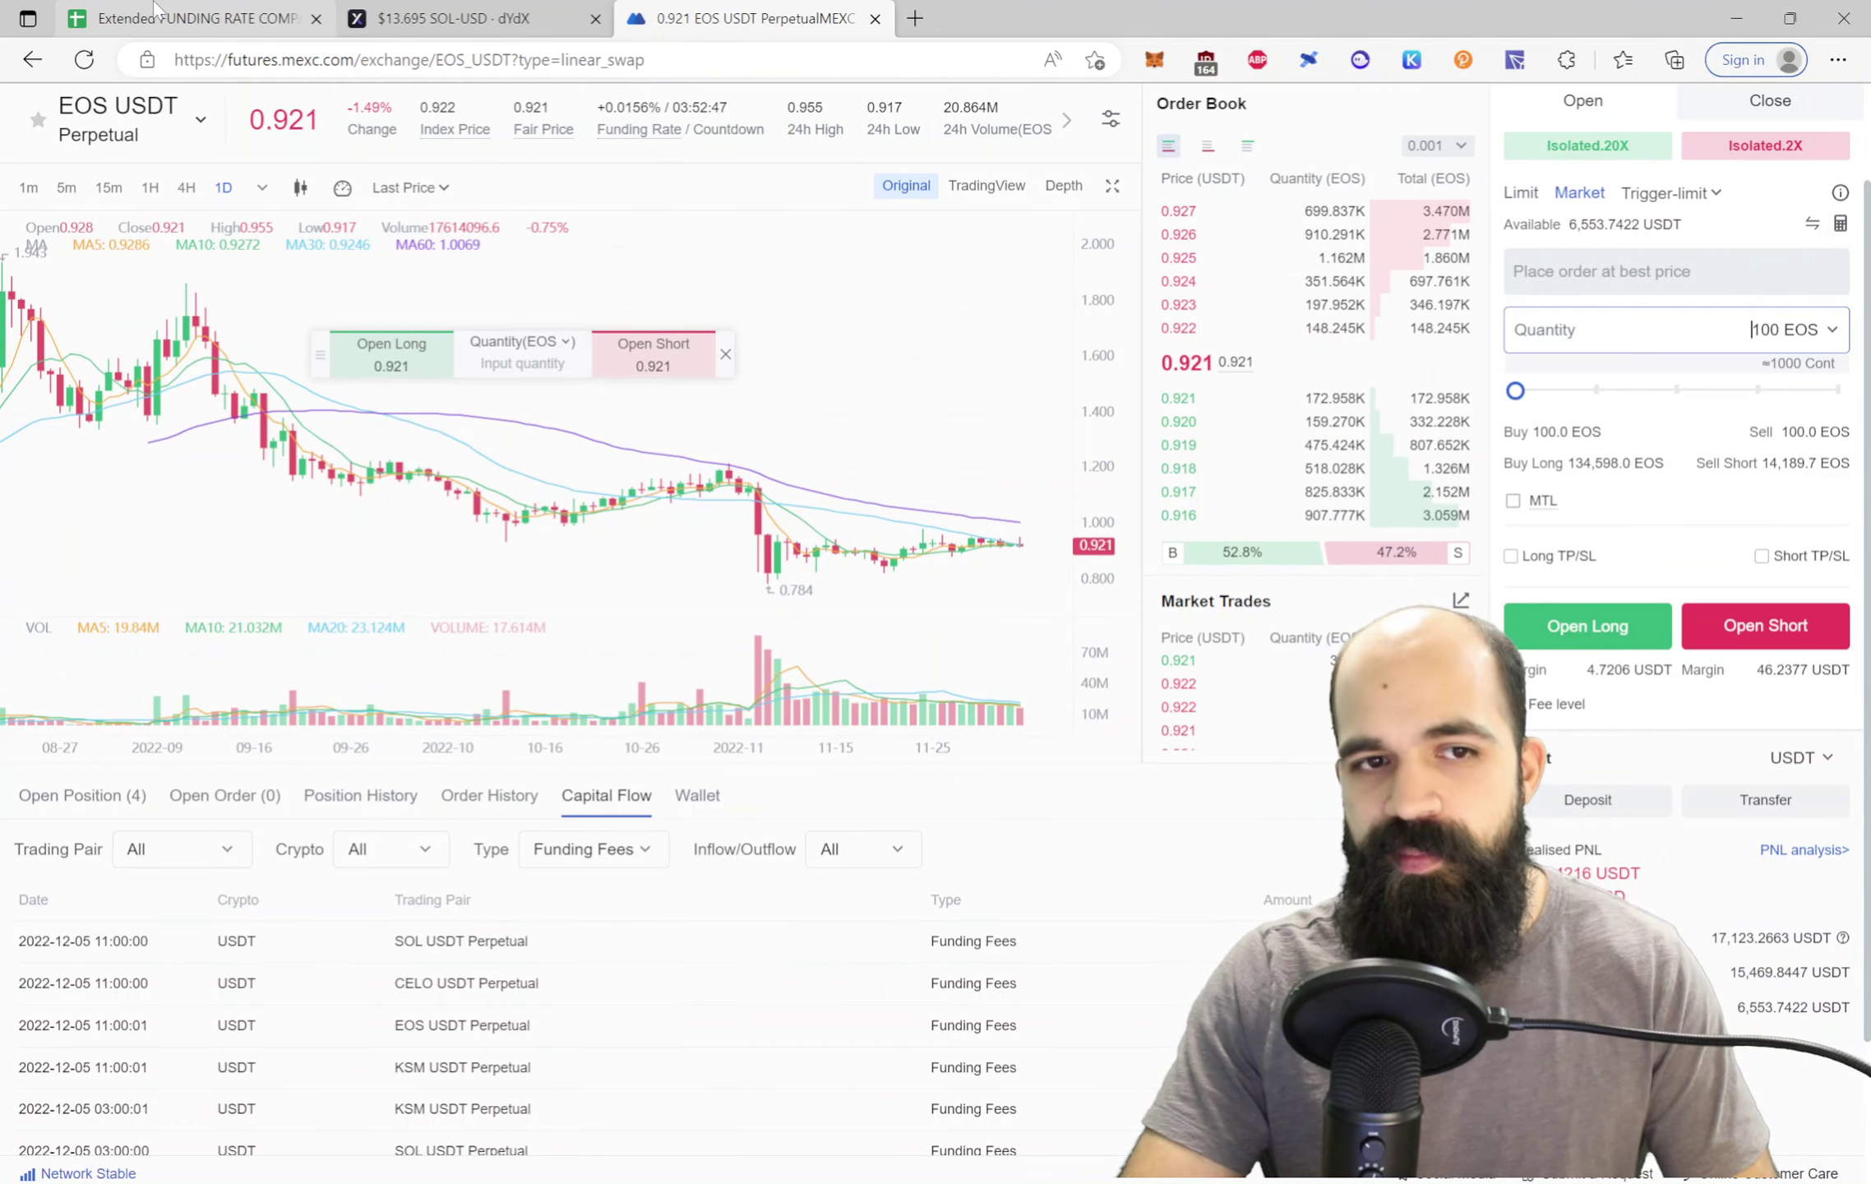
left_click(167, 11)
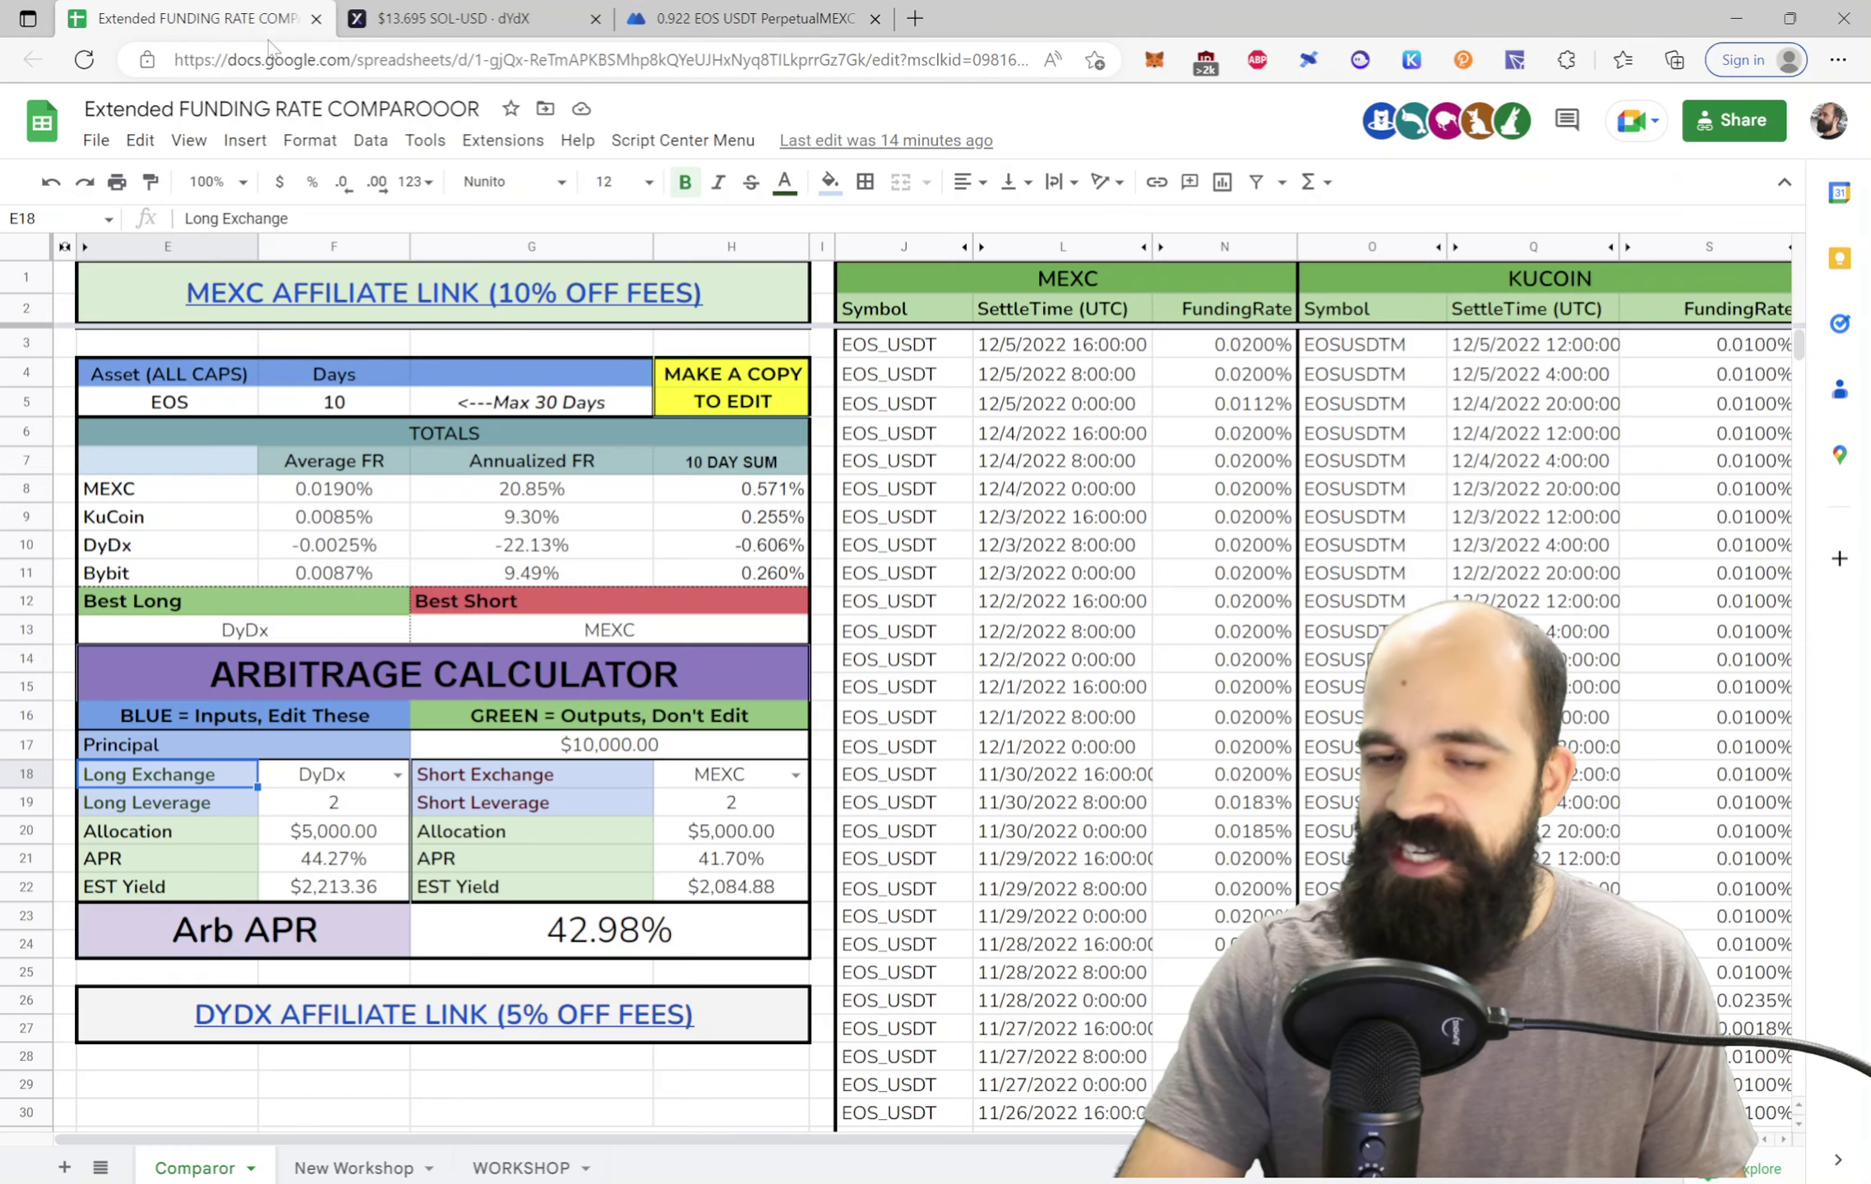